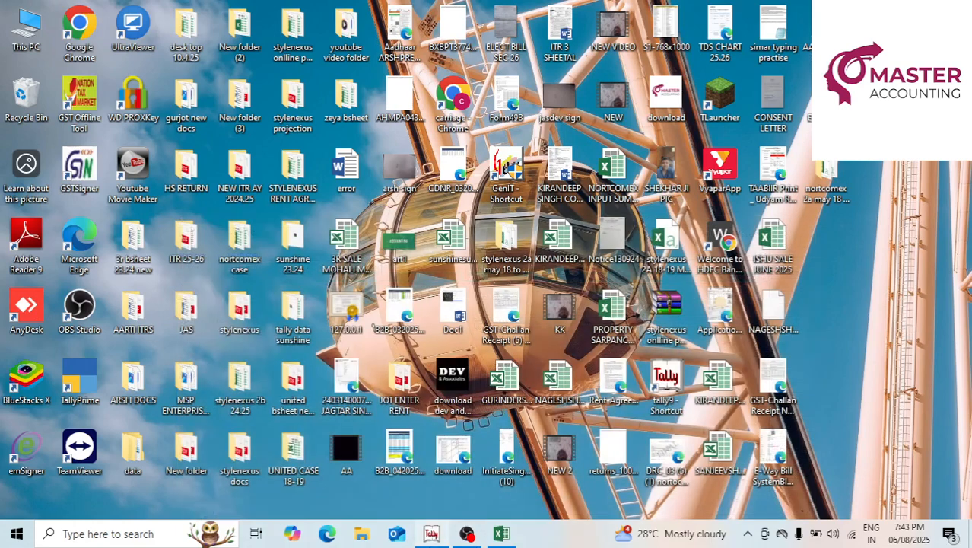
Restore the Book1 workbook with the Vimal Enterprises April 2025 figures from the taskbar.
{"action": "left_click", "coordinate": [501, 534]}
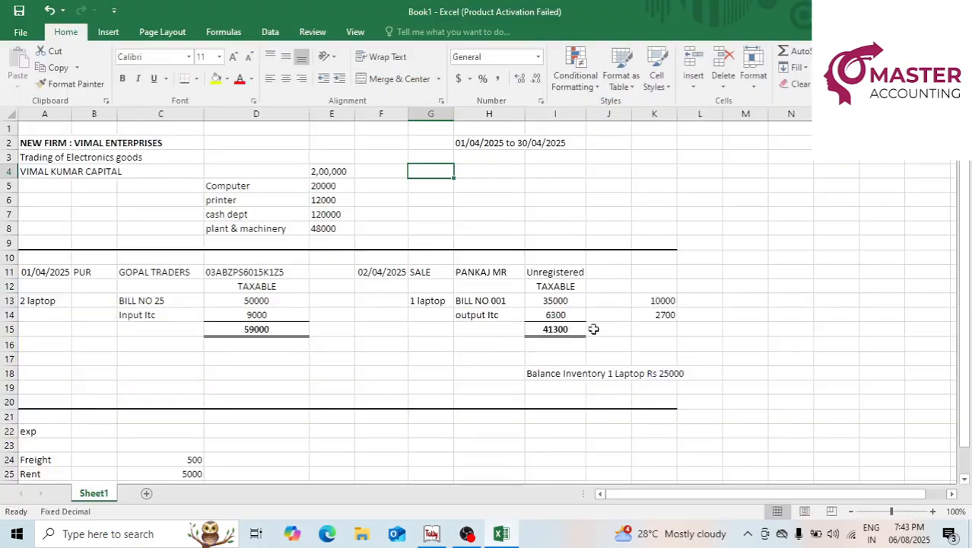
{"action": "left_click", "coordinate": [502, 212]}
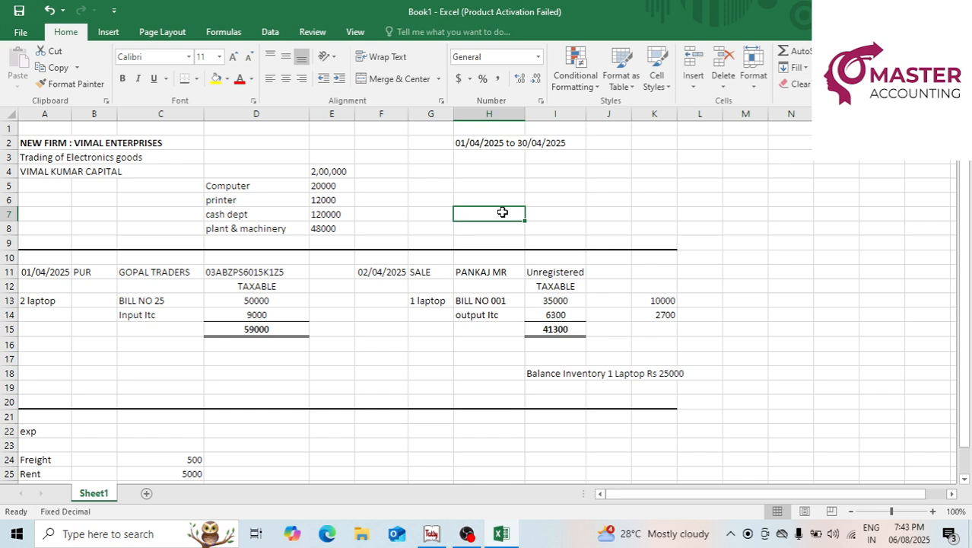
{"action": "left_click", "coordinate": [324, 183]}
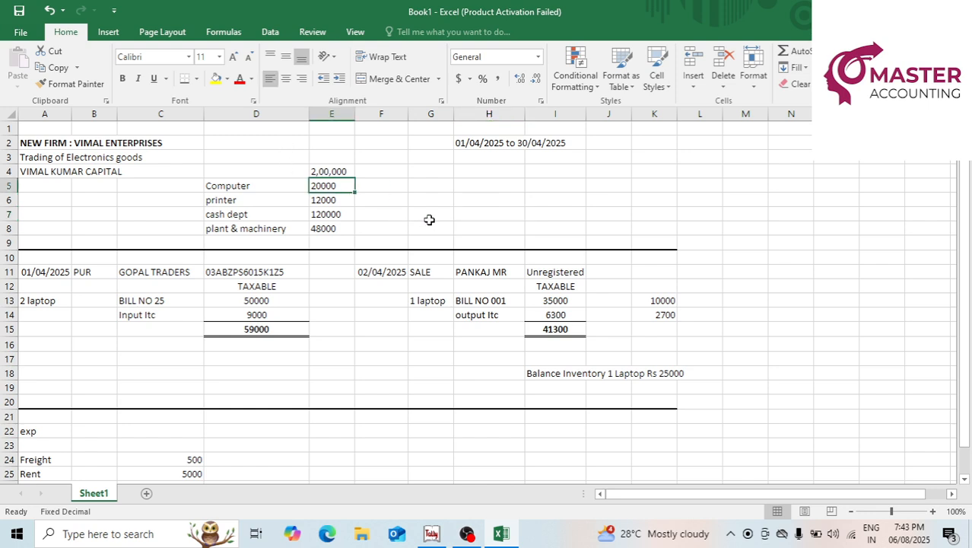
{"action": "left_click", "coordinate": [317, 200]}
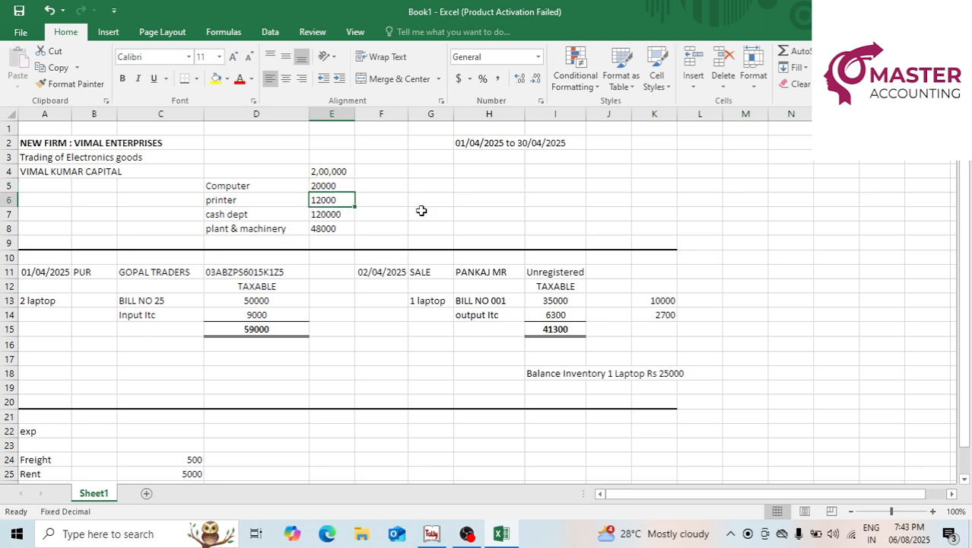
{"action": "left_click", "coordinate": [334, 215]}
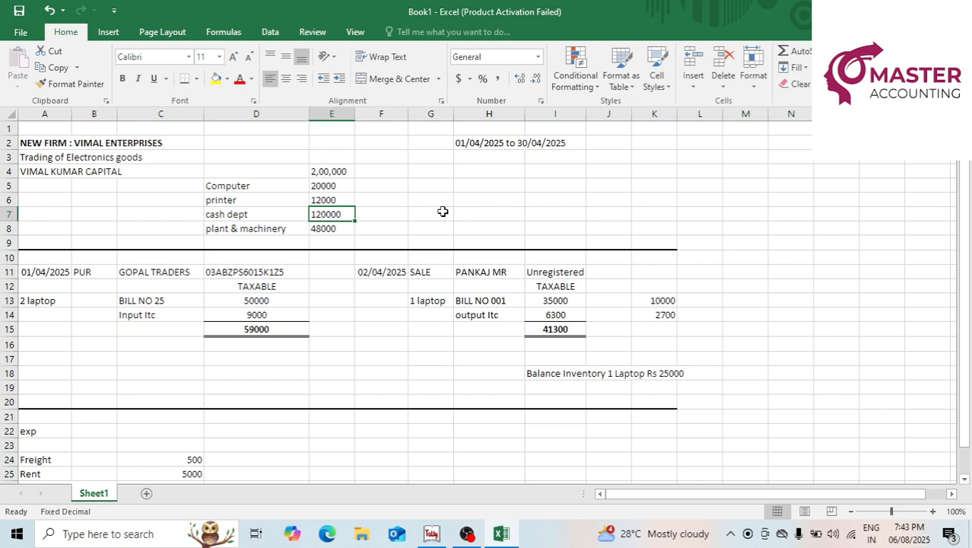
{"action": "left_click", "coordinate": [330, 228]}
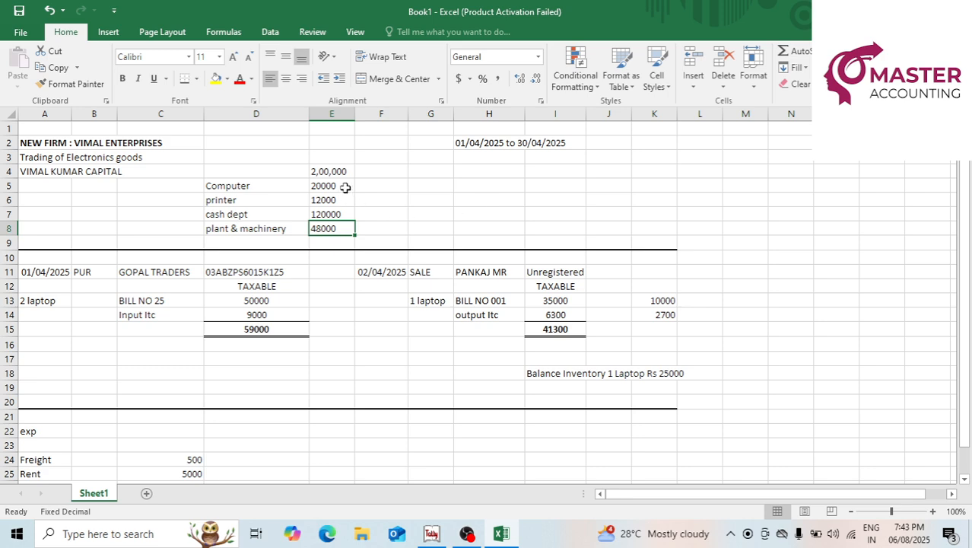
{"action": "left_click", "coordinate": [327, 170]}
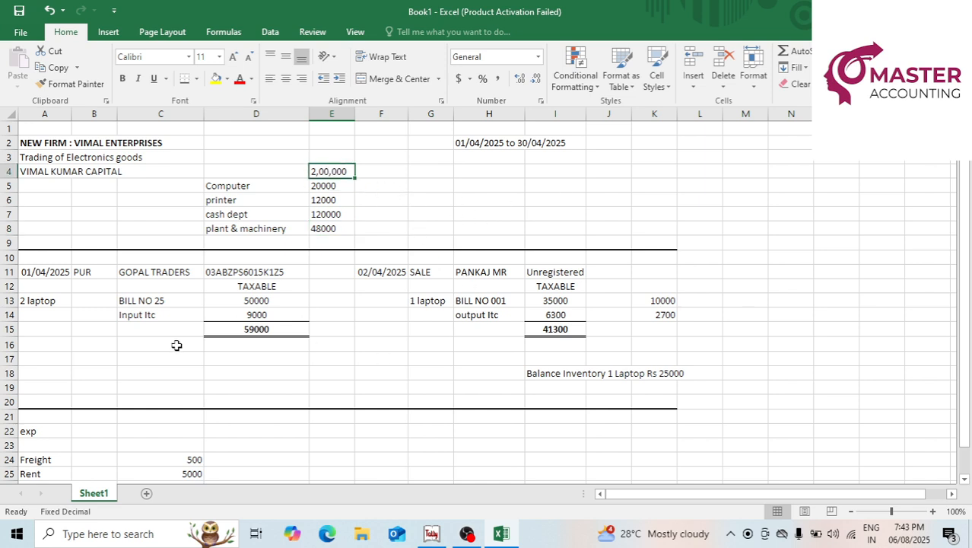
{"action": "left_click", "coordinate": [475, 147]}
{"action": "key", "text": "Down"}
{"action": "key", "text": "Down"}
{"action": "key", "text": "Down"}
{"action": "key", "text": "Down"}
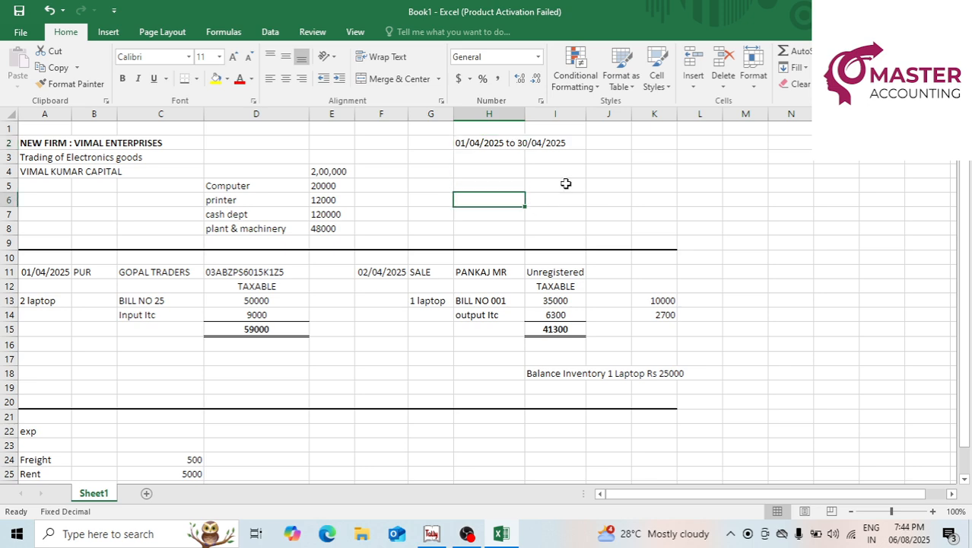
{"action": "left_click", "coordinate": [479, 144]}
{"action": "left_click", "coordinate": [564, 212]}
{"action": "left_click", "coordinate": [584, 188]}
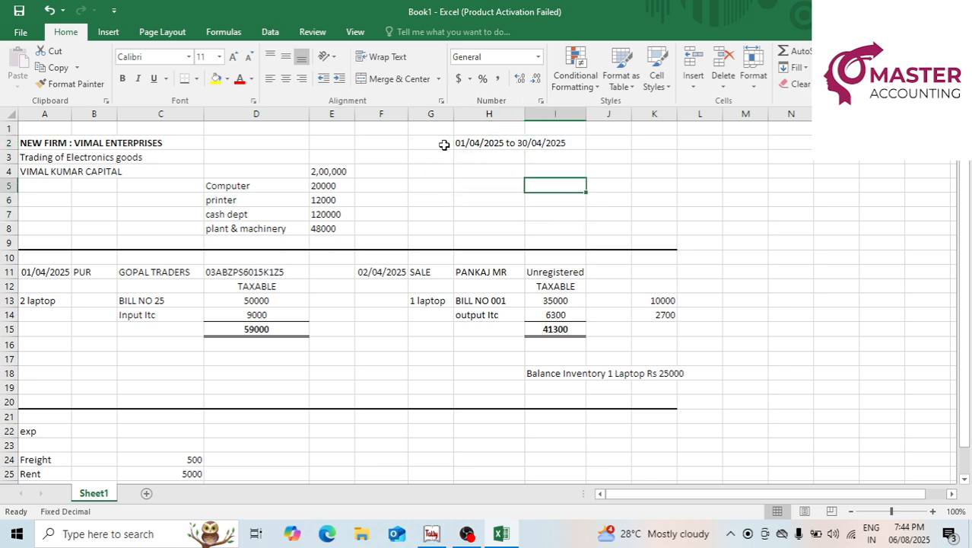
{"action": "left_click", "coordinate": [467, 146]}
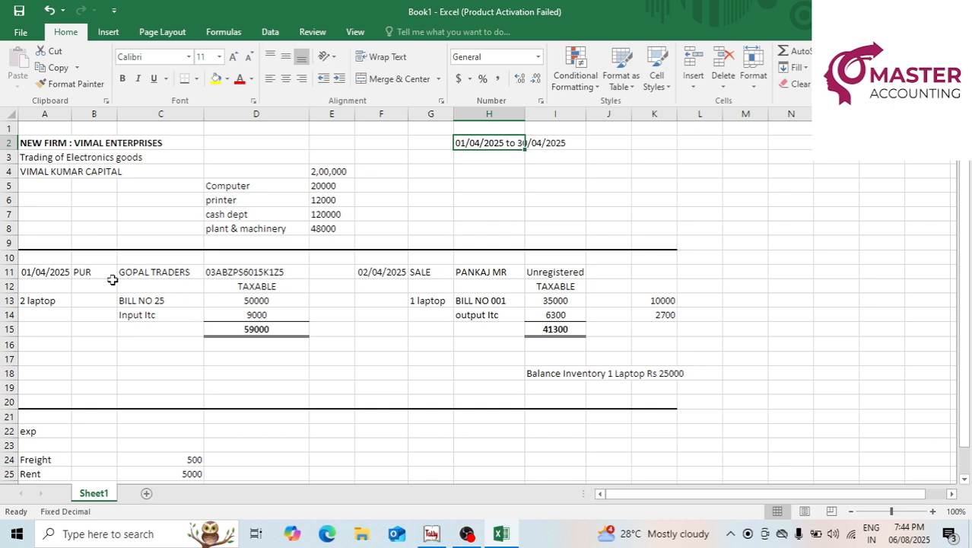
{"action": "left_click", "coordinate": [31, 275]}
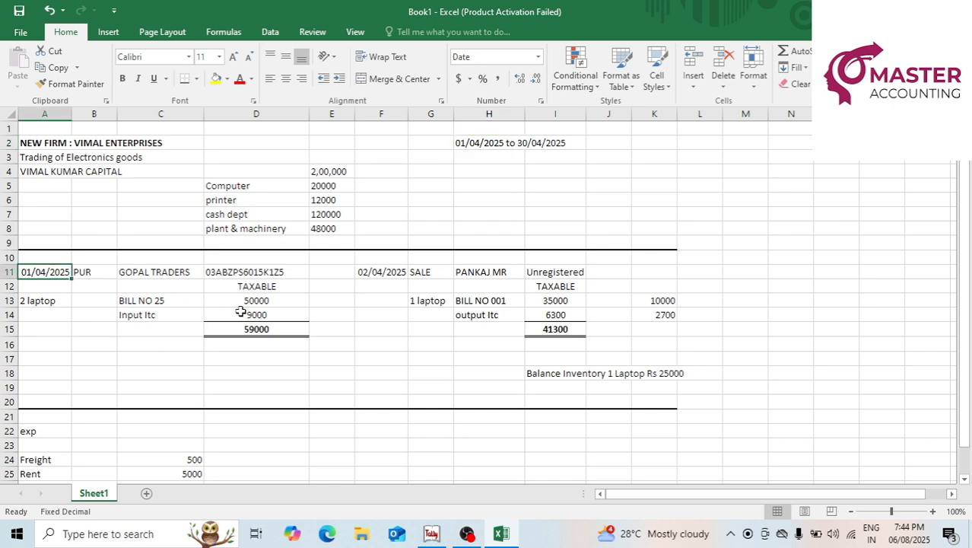
{"action": "left_click", "coordinate": [45, 314]}
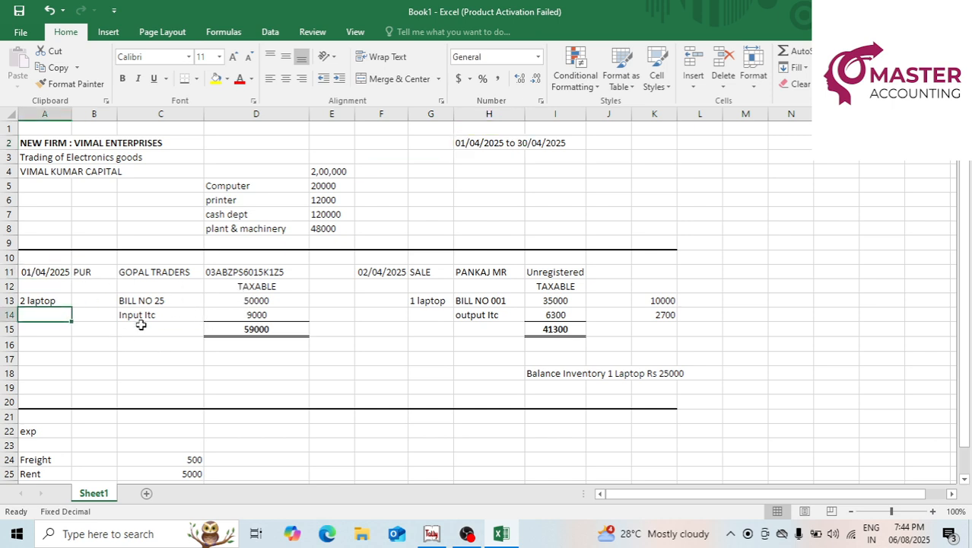
{"action": "left_click", "coordinate": [265, 303]}
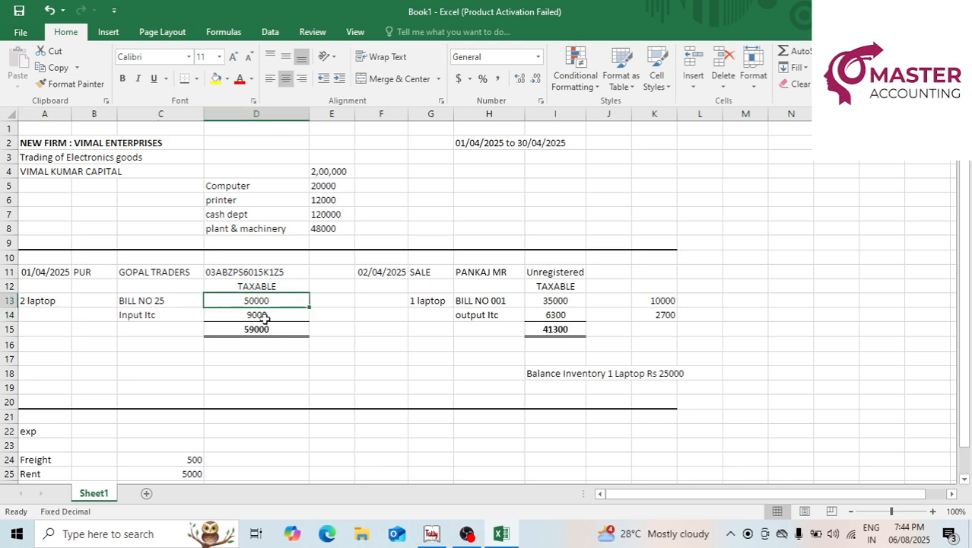
{"action": "left_click", "coordinate": [263, 318]}
{"action": "left_click", "coordinate": [263, 329]}
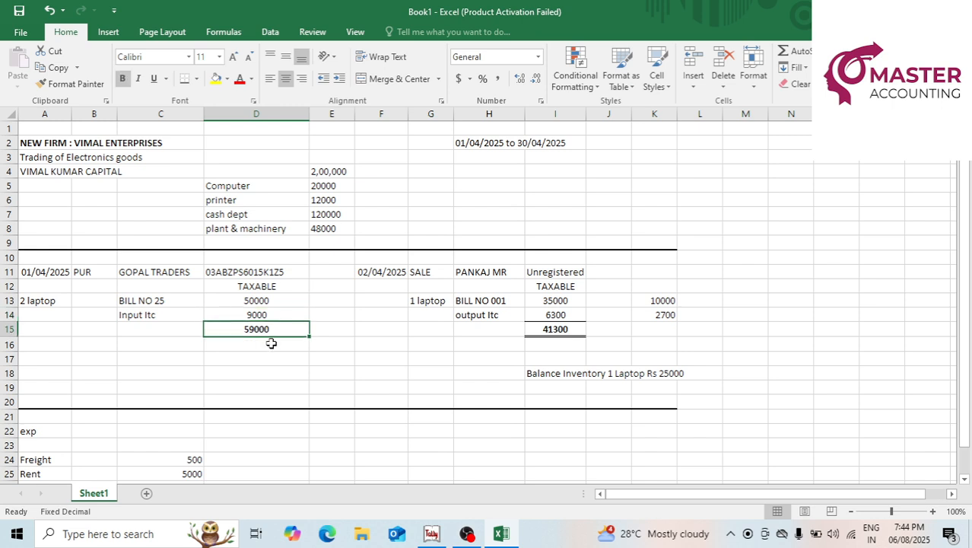
{"action": "left_click", "coordinate": [278, 347]}
{"action": "left_click", "coordinate": [268, 360]}
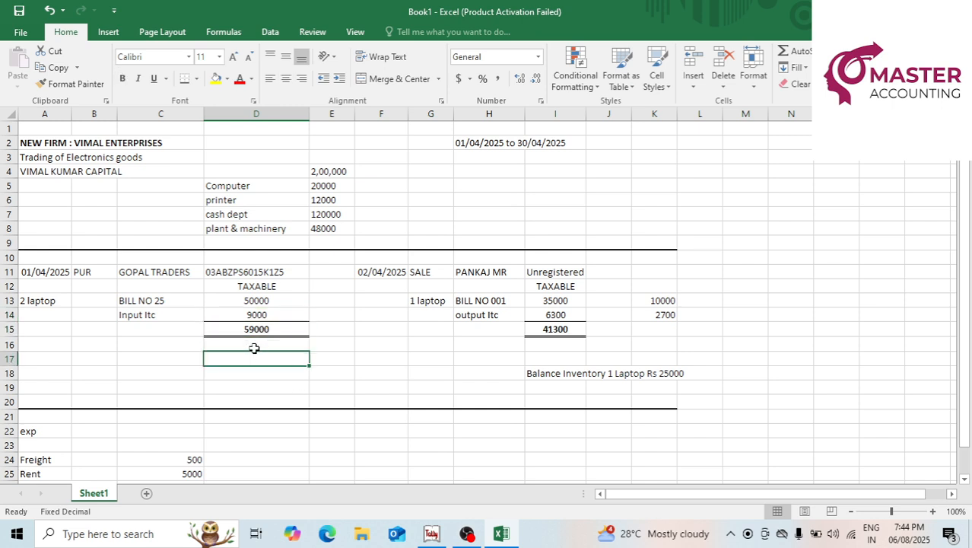
{"action": "left_click", "coordinate": [254, 347]}
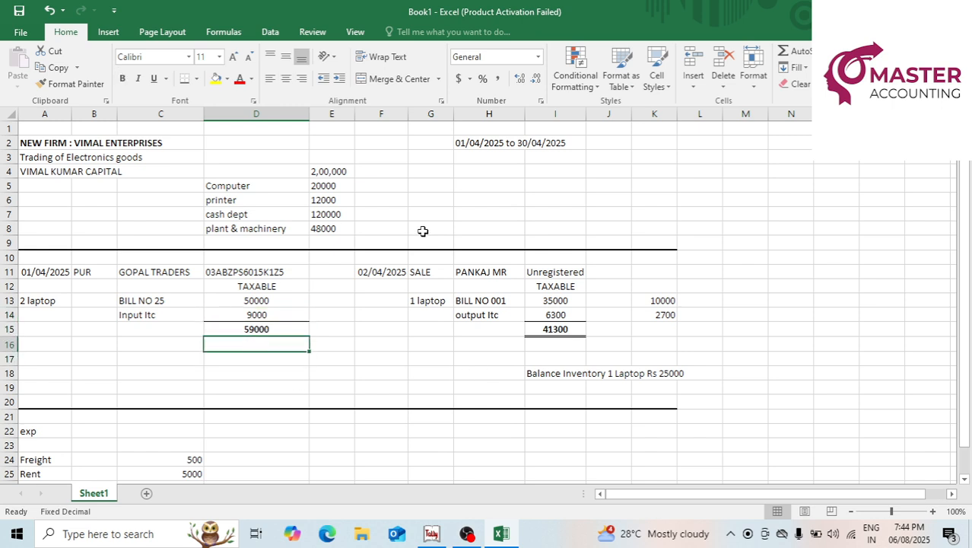
{"action": "left_click", "coordinate": [376, 272]}
{"action": "left_click", "coordinate": [432, 300]}
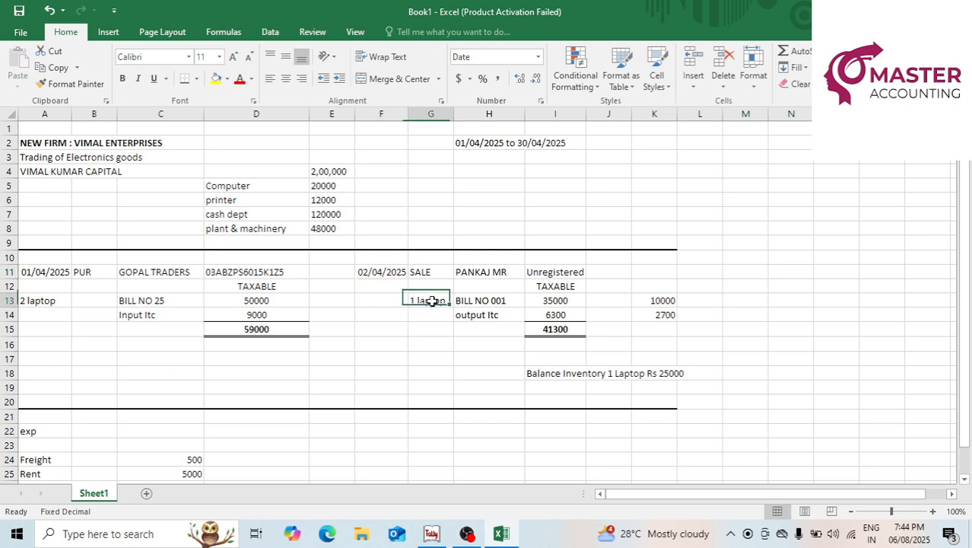
{"action": "left_click", "coordinate": [548, 300]}
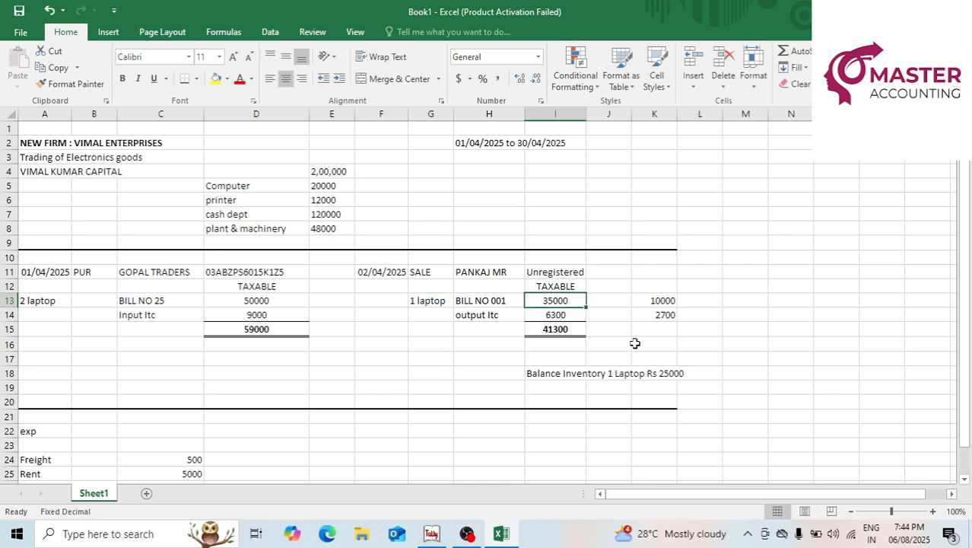
{"action": "left_click", "coordinate": [639, 301]}
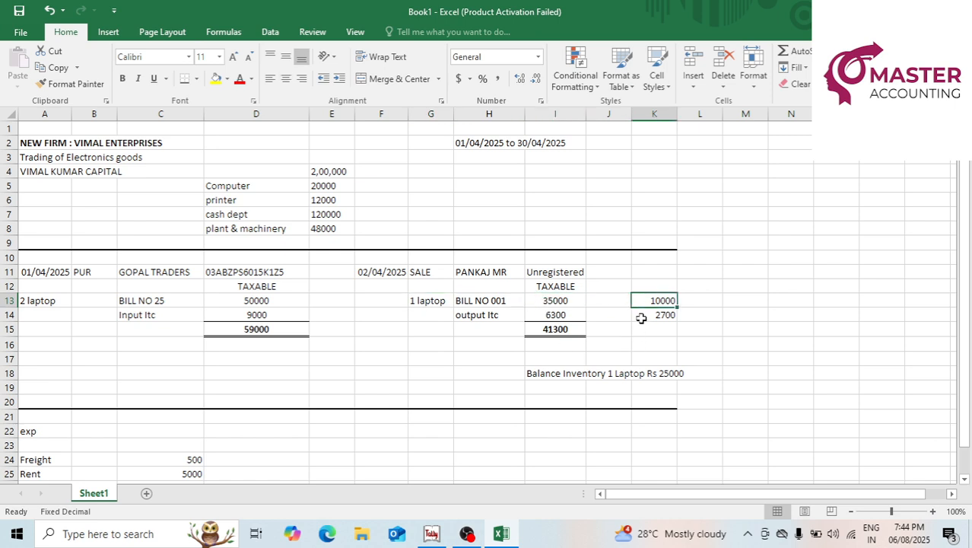
{"action": "left_click", "coordinate": [554, 315]}
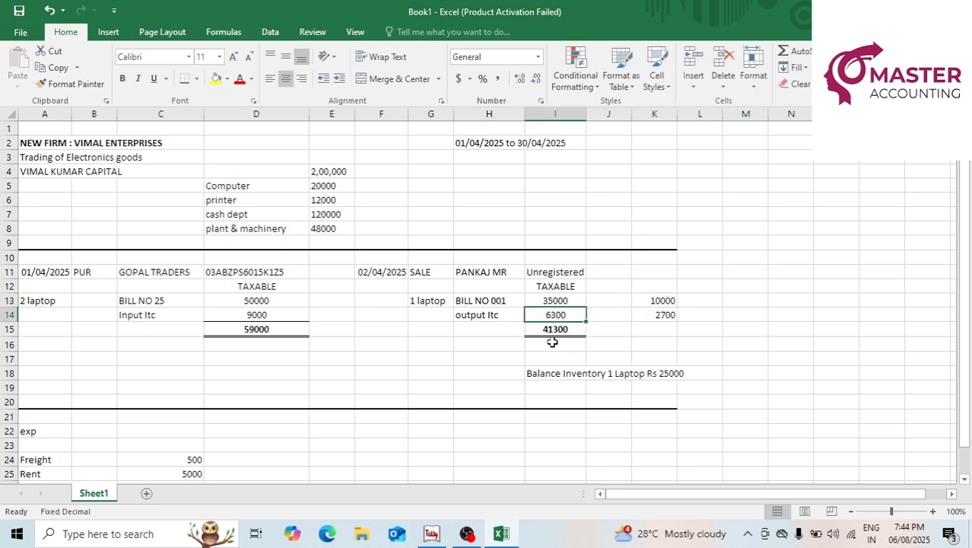
{"action": "left_click", "coordinate": [555, 331]}
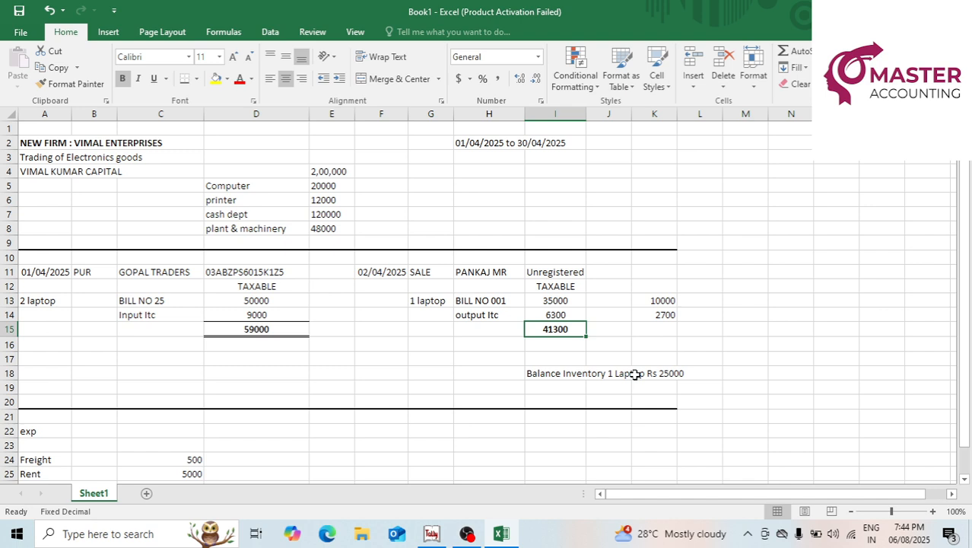
{"action": "left_click", "coordinate": [555, 373]}
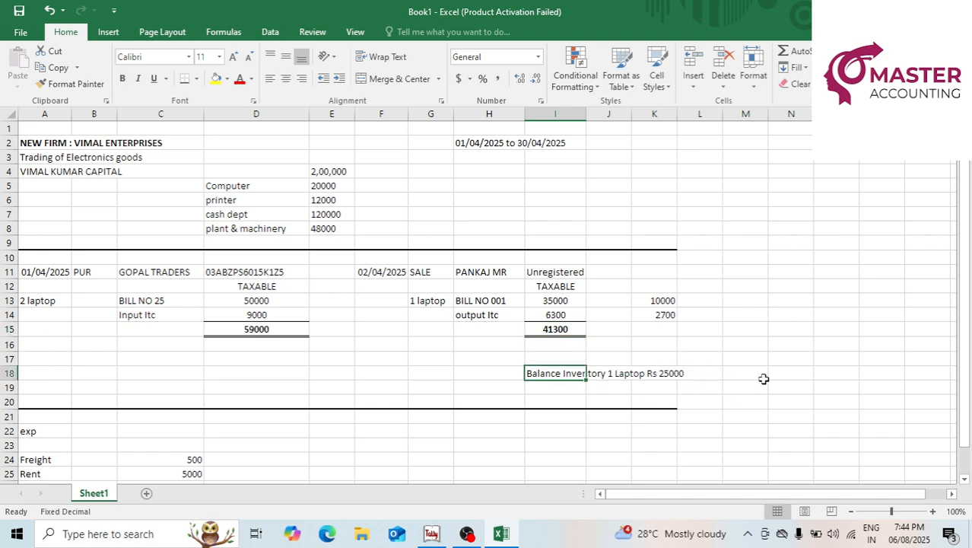
{"action": "left_click", "coordinate": [669, 373]}
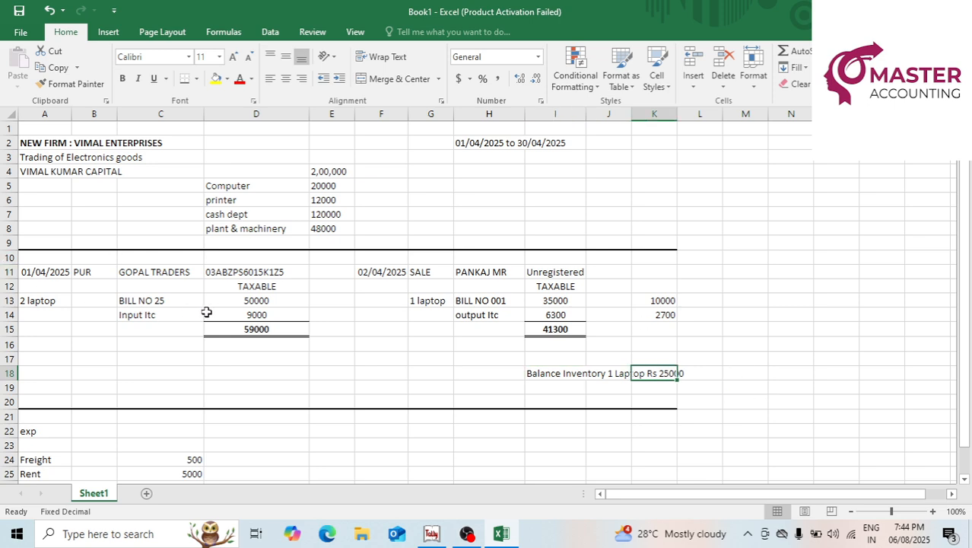
{"action": "left_click", "coordinate": [245, 303]}
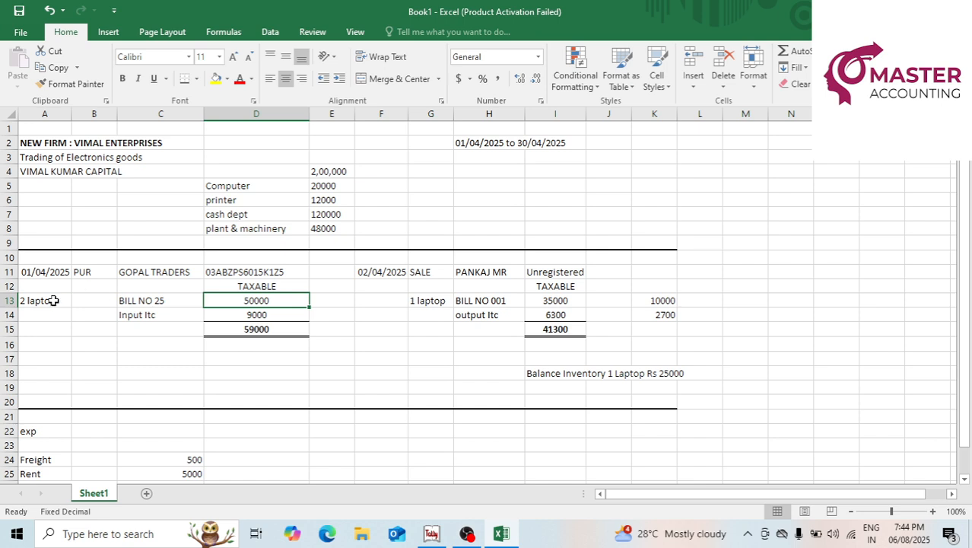
{"action": "left_click", "coordinate": [53, 300]}
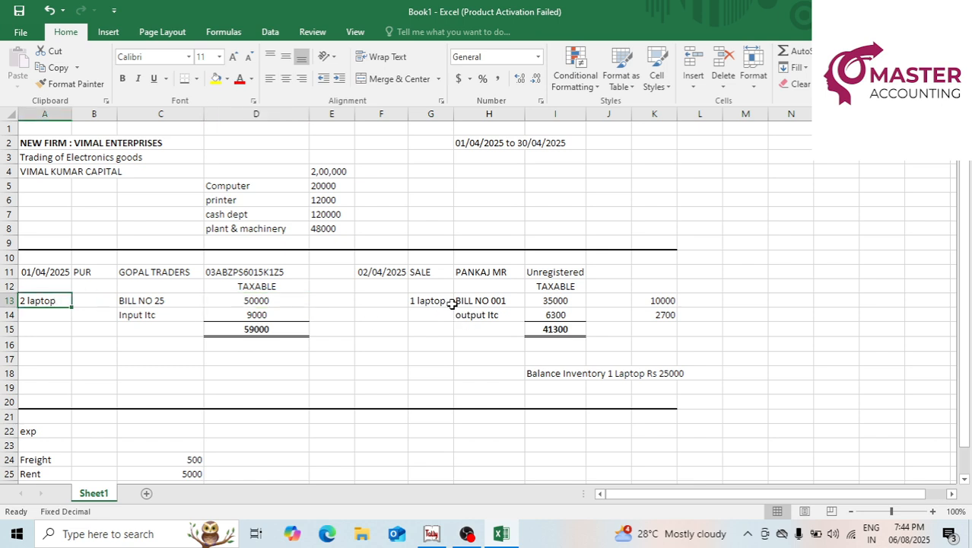
{"action": "left_click", "coordinate": [548, 302]}
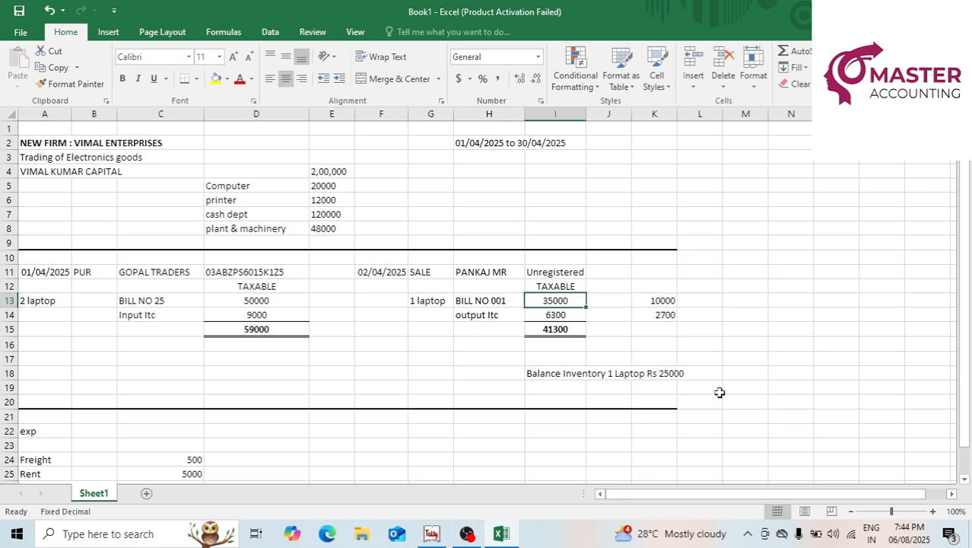
{"action": "left_click", "coordinate": [665, 373]}
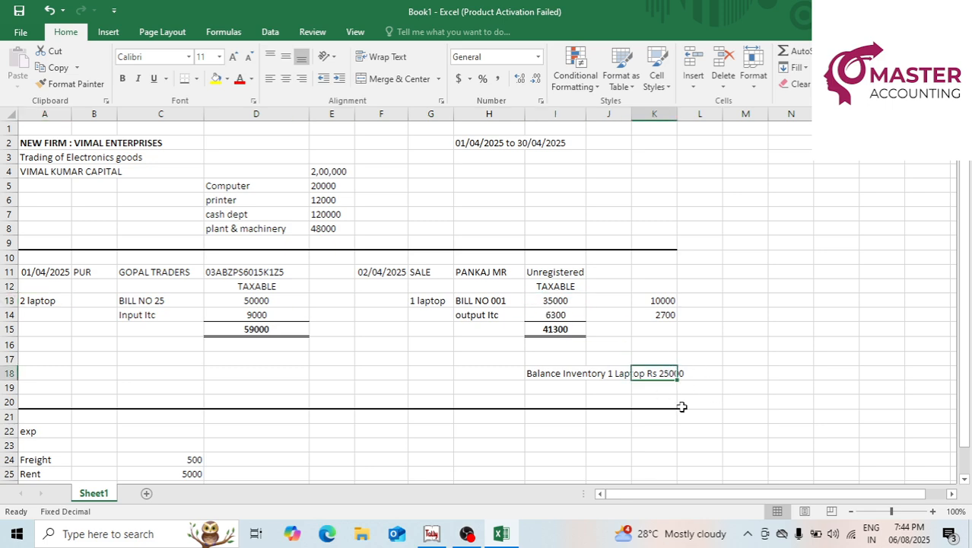
{"action": "left_click", "coordinate": [566, 375]}
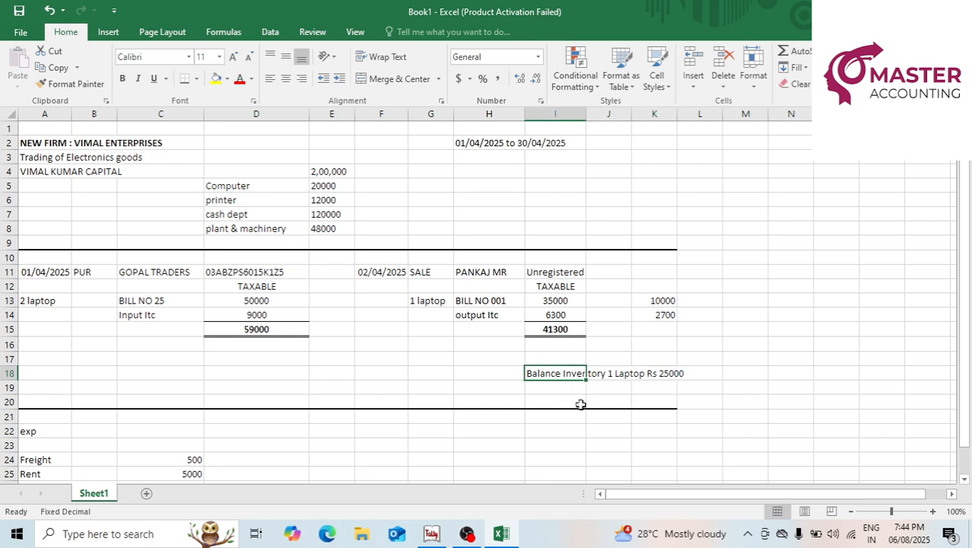
{"action": "left_click", "coordinate": [46, 304]}
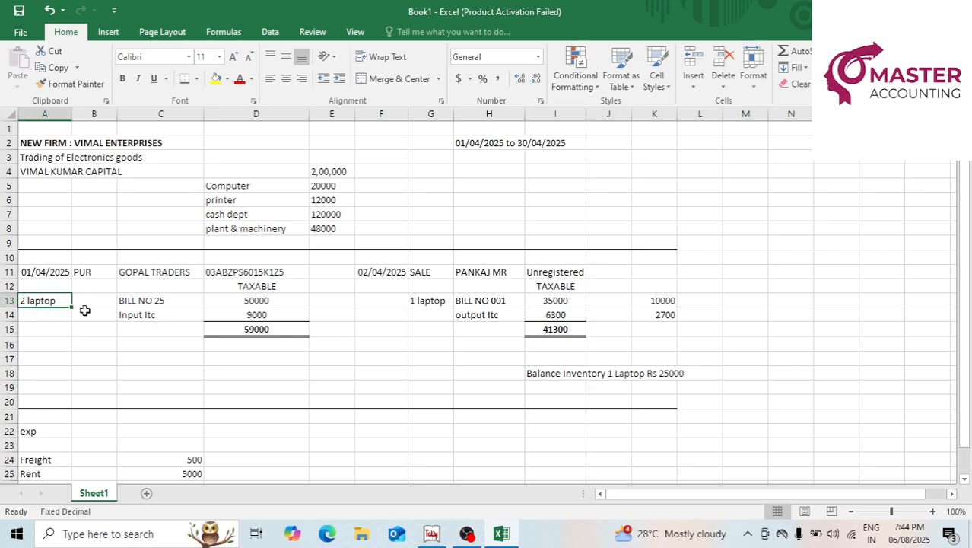
{"action": "left_click", "coordinate": [236, 304]}
{"action": "left_click", "coordinate": [555, 300]}
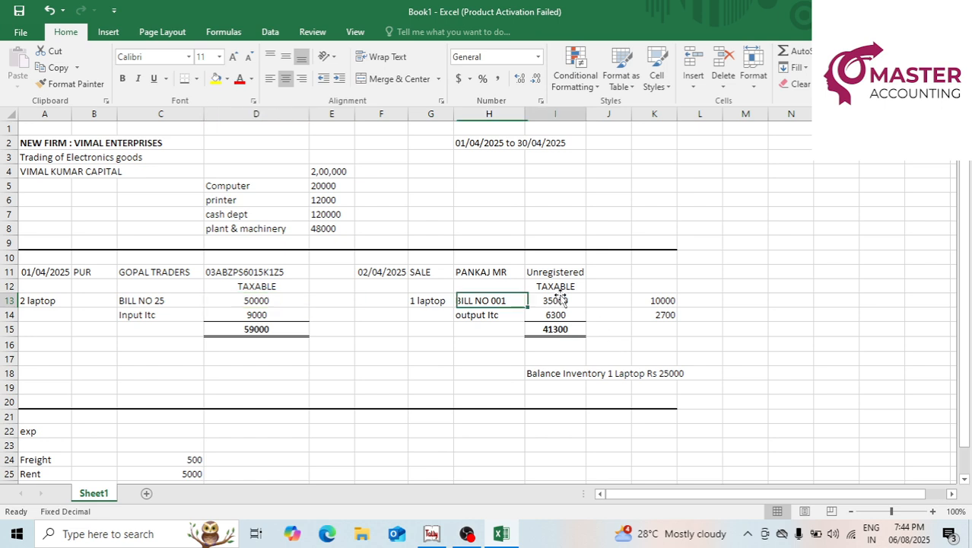
{"action": "left_click", "coordinate": [652, 300]}
Go over the Freight, Rent and Staff welfare expenses, then fill the 3850 Net Profit cell yellow.
{"action": "scroll", "coordinate": [730, 343], "scroll_direction": "down", "scroll_amount": 2}
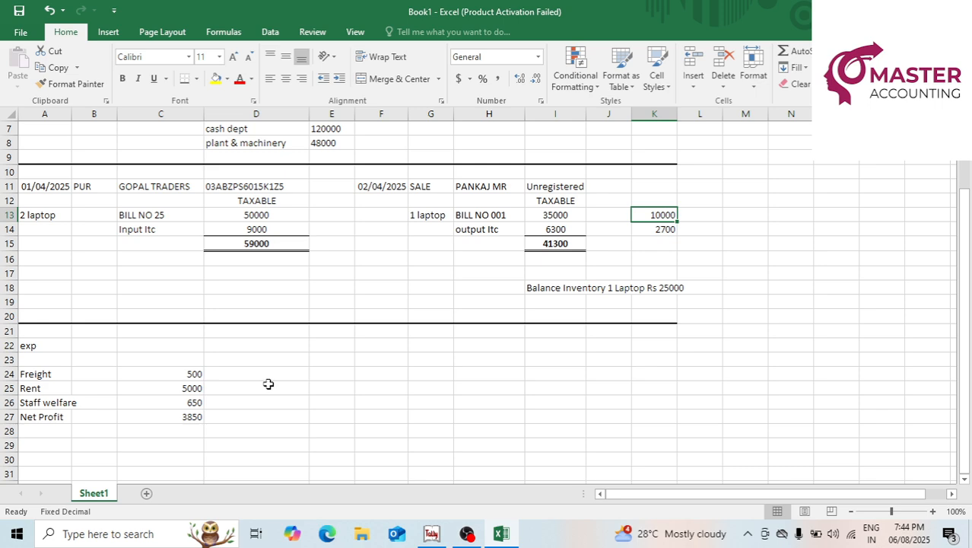
{"action": "left_click", "coordinate": [196, 375]}
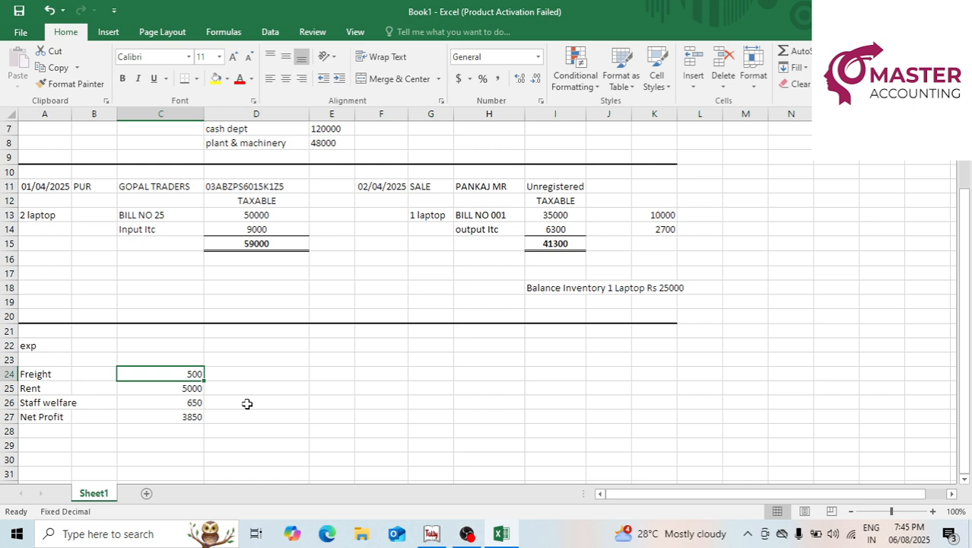
{"action": "left_click", "coordinate": [198, 388]}
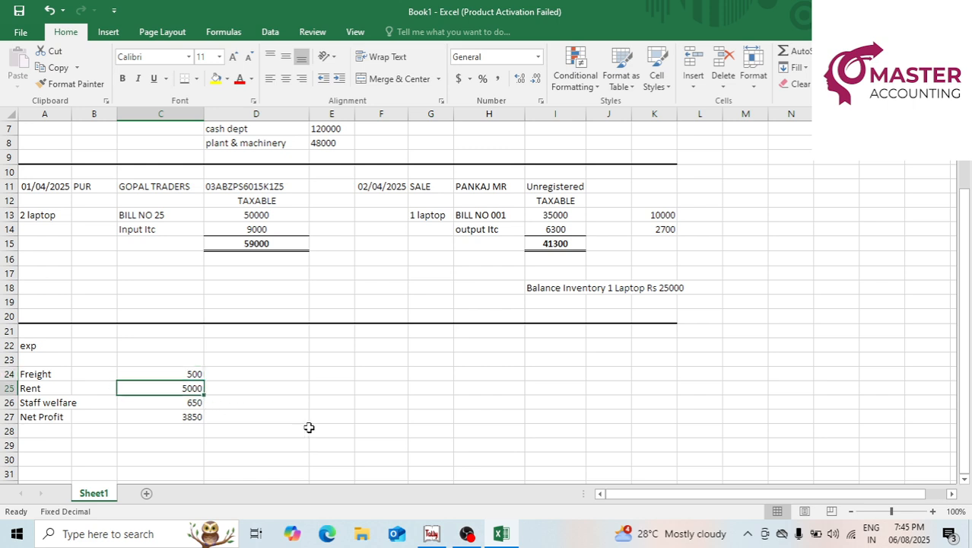
{"action": "left_click", "coordinate": [196, 404]}
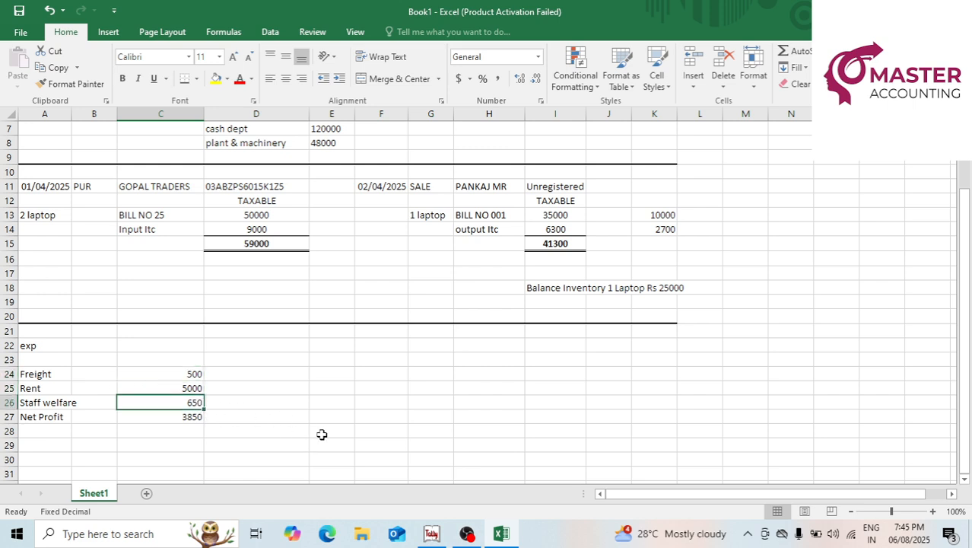
{"action": "left_click", "coordinate": [194, 418]}
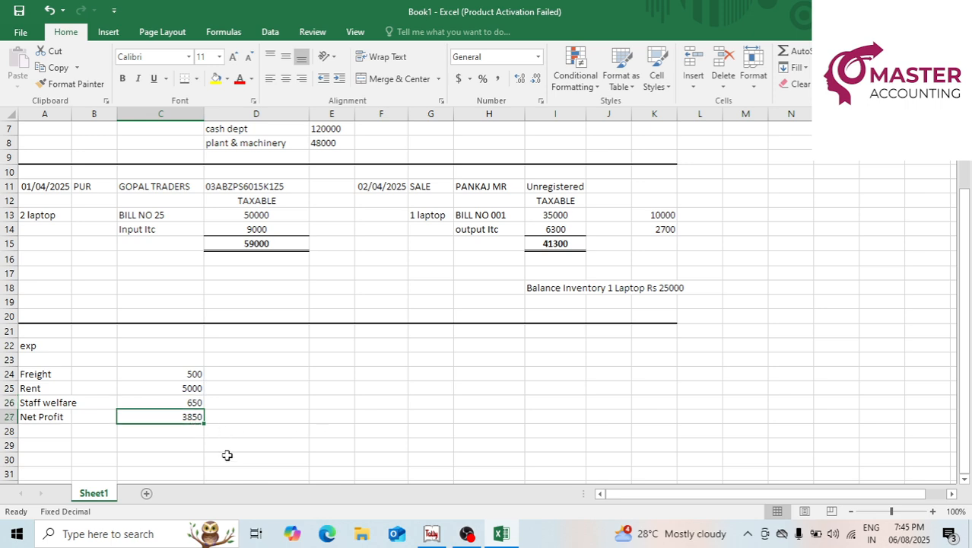
{"action": "left_click", "coordinate": [216, 78]}
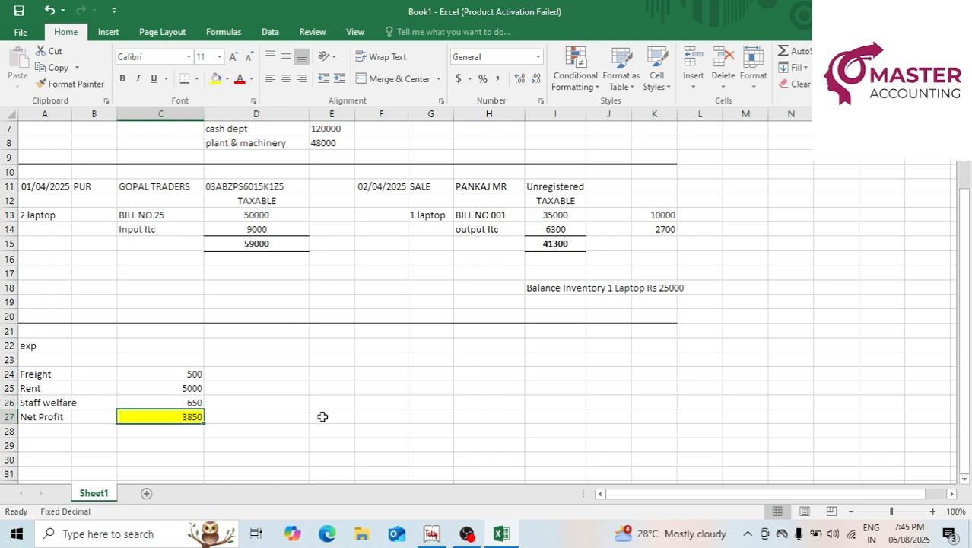
{"action": "left_click", "coordinate": [358, 379]}
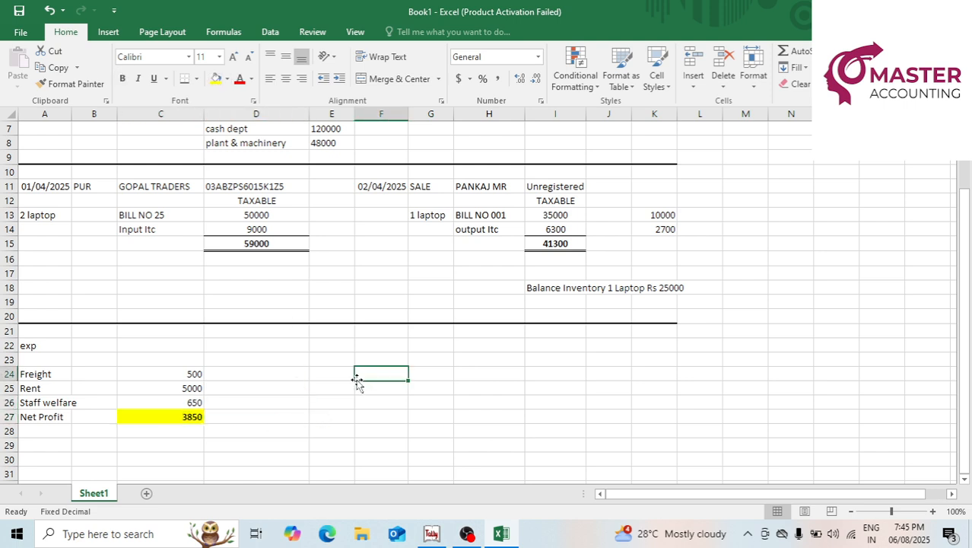
{"action": "scroll", "coordinate": [357, 380], "scroll_direction": "up", "scroll_amount": 2}
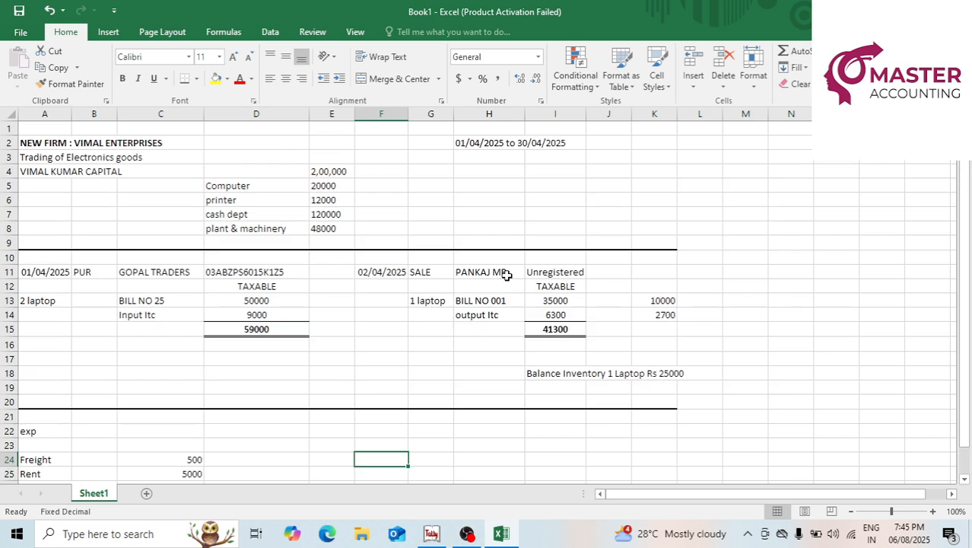
{"action": "left_click", "coordinate": [471, 202]}
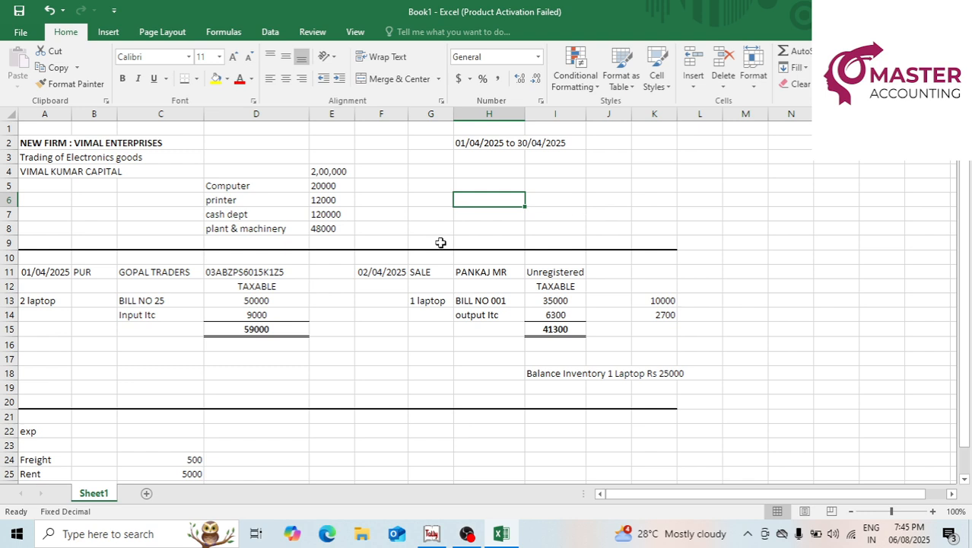
{"action": "left_click", "coordinate": [378, 197]}
{"action": "left_click", "coordinate": [111, 171]}
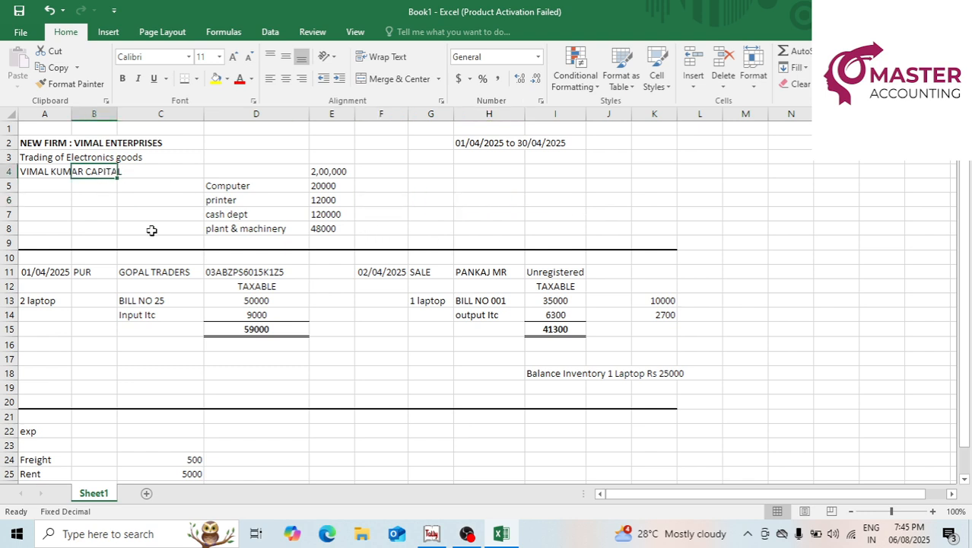
{"action": "left_click", "coordinate": [254, 227]}
{"action": "left_click", "coordinate": [146, 277]}
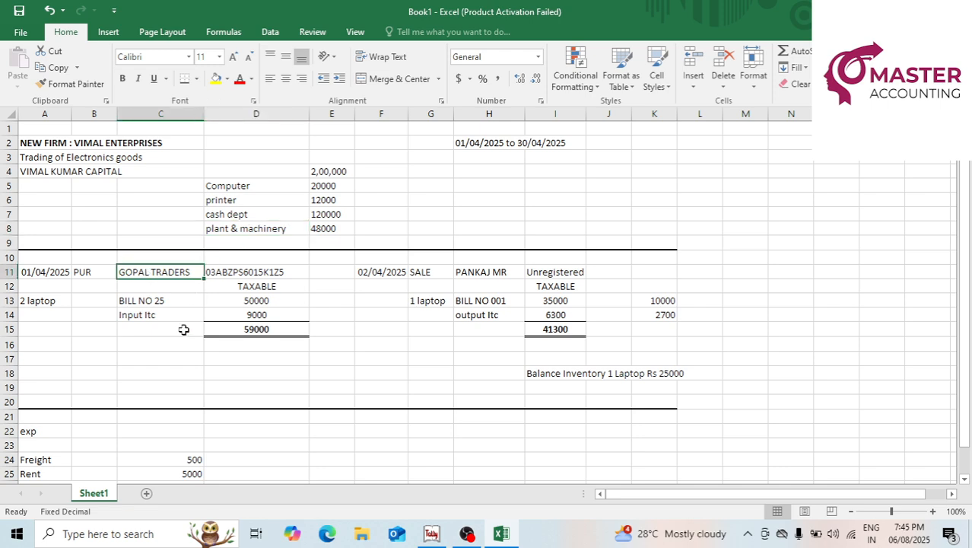
{"action": "scroll", "coordinate": [236, 365], "scroll_direction": "down", "scroll_amount": 2}
{"action": "scroll", "coordinate": [236, 365], "scroll_direction": "up", "scroll_amount": 2}
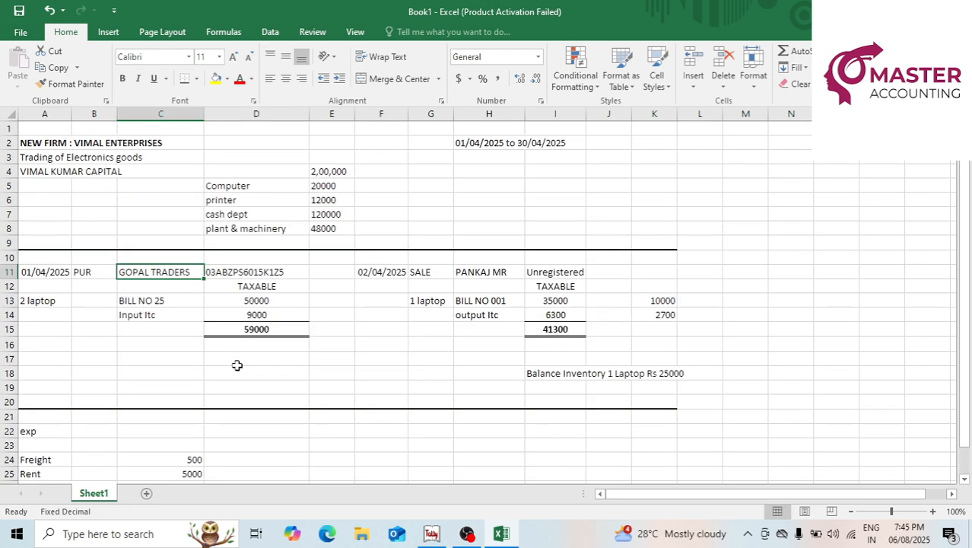
{"action": "left_click", "coordinate": [270, 300]}
{"action": "left_click", "coordinate": [340, 213]}
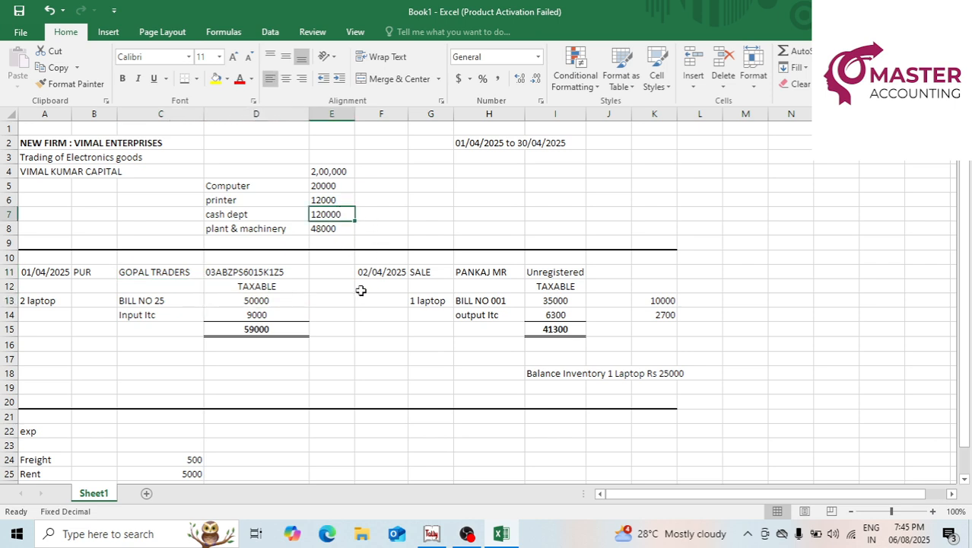
{"action": "mouse_move", "coordinate": [431, 530]}
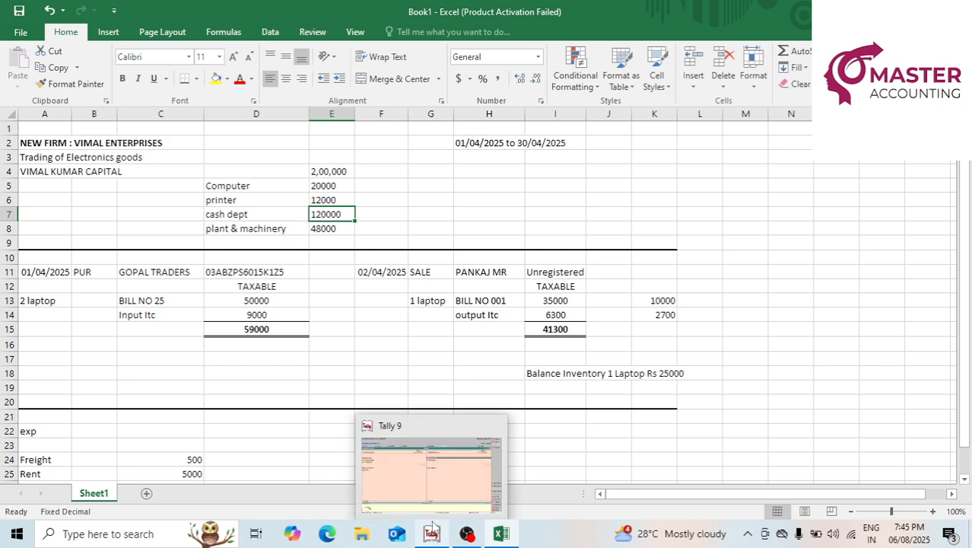
{"action": "left_click", "coordinate": [434, 477]}
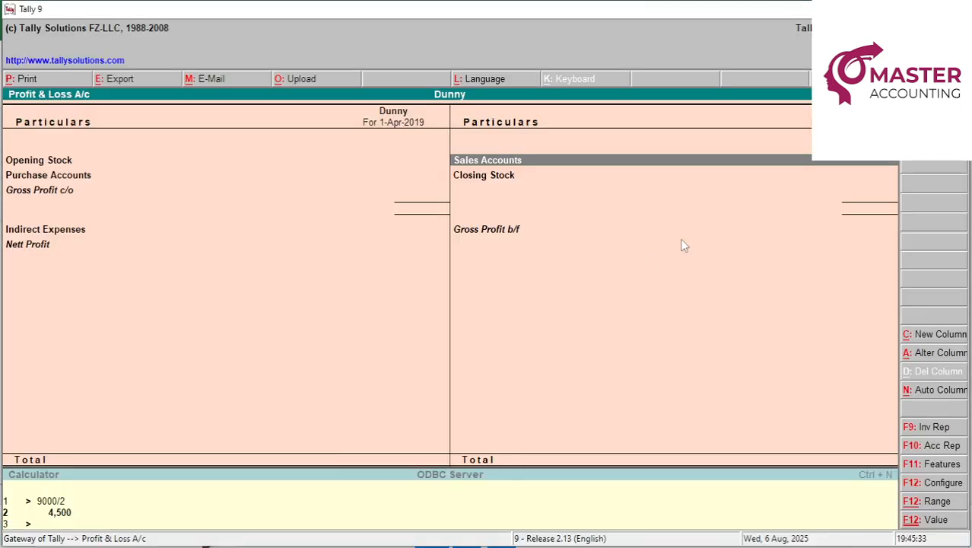
Reopen Dunny's Profit & Loss account, browse its groups, then close it.
{"action": "key", "text": "Escape"}
{"action": "key", "text": "Escape"}
{"action": "key", "text": "Escape"}
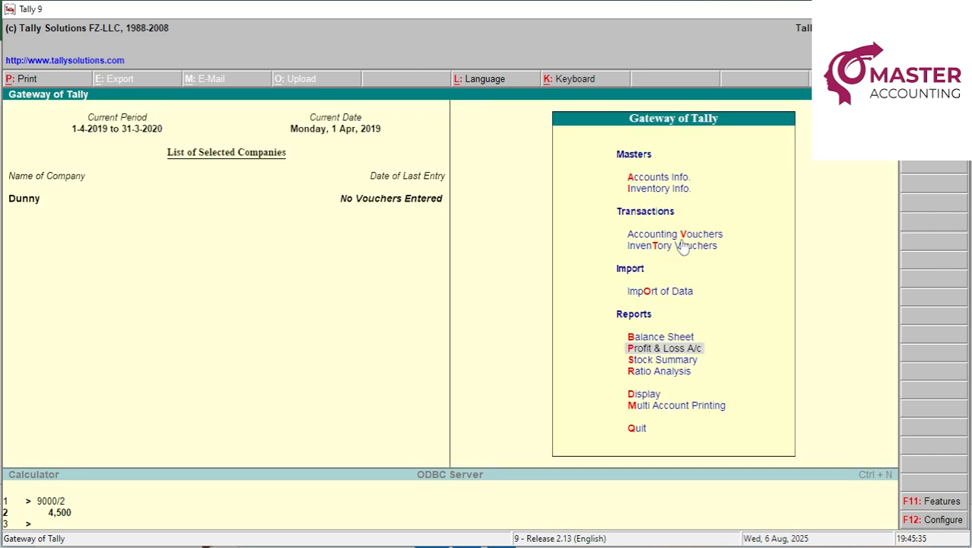
{"action": "key", "text": "Return"}
{"action": "key", "text": "Down"}
{"action": "key", "text": "Down"}
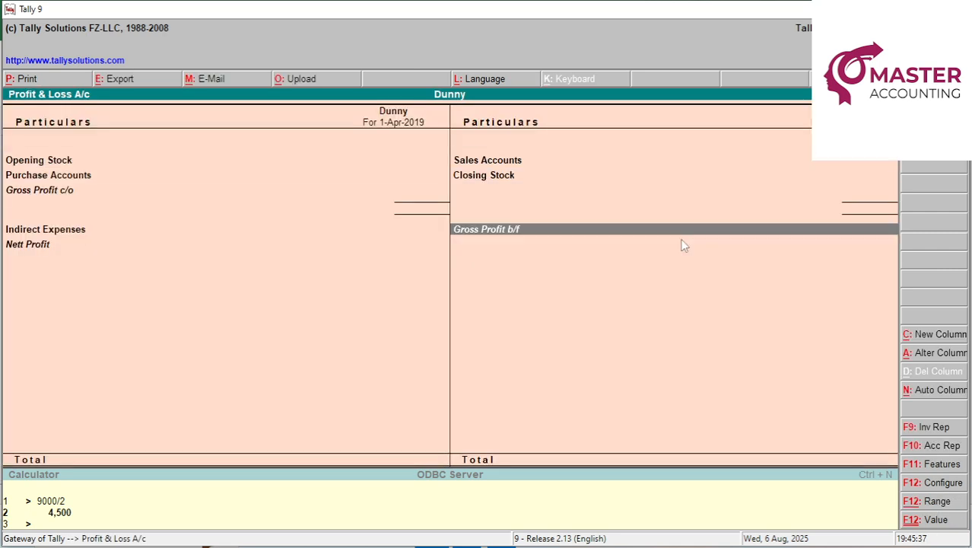
{"action": "key", "text": "Left"}
{"action": "key", "text": "Up"}
{"action": "key", "text": "Up"}
{"action": "key", "text": "Up"}
{"action": "key", "text": "Right"}
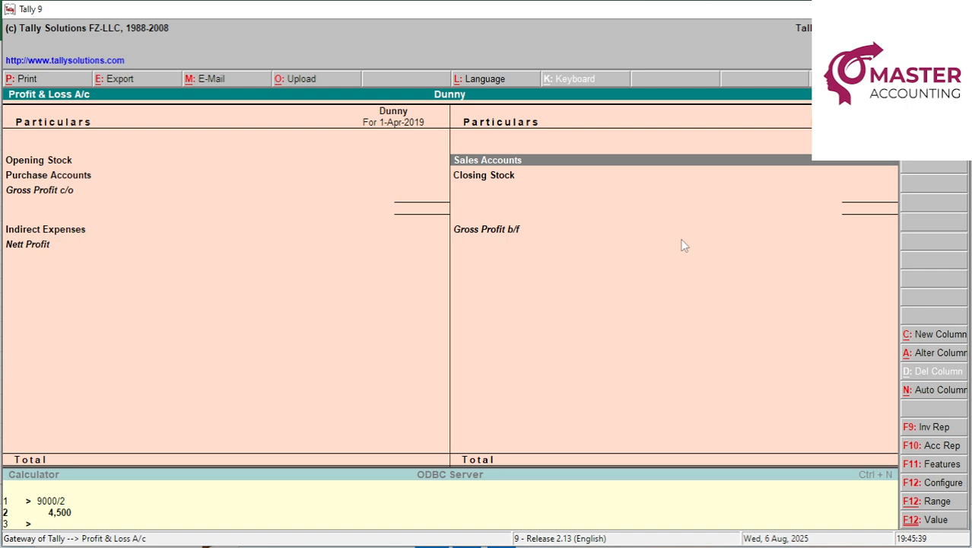
{"action": "key", "text": "Escape"}
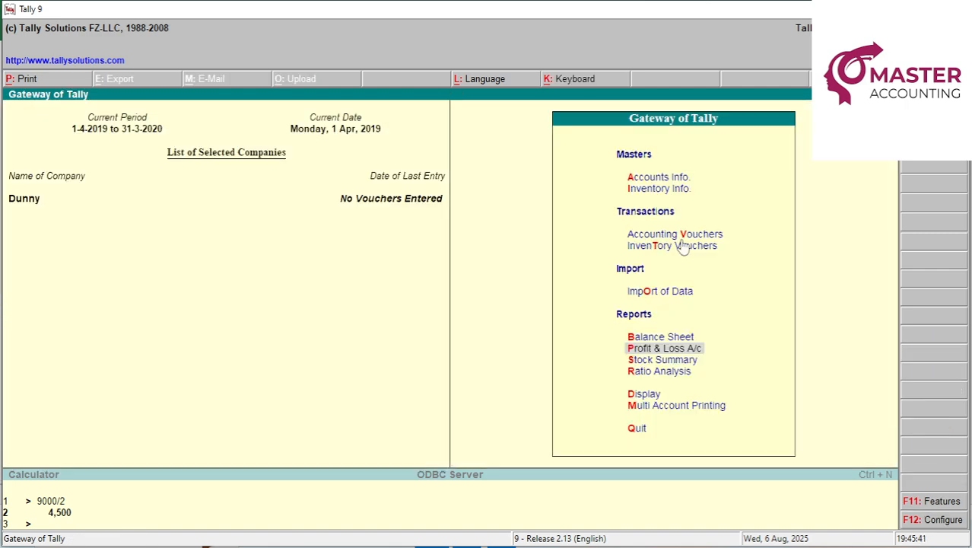
View the Balance Sheet in detailed form, reopen Profit & Loss, then return to the Excel sheet.
{"action": "key", "text": "b"}
{"action": "key", "text": "alt+F1"}
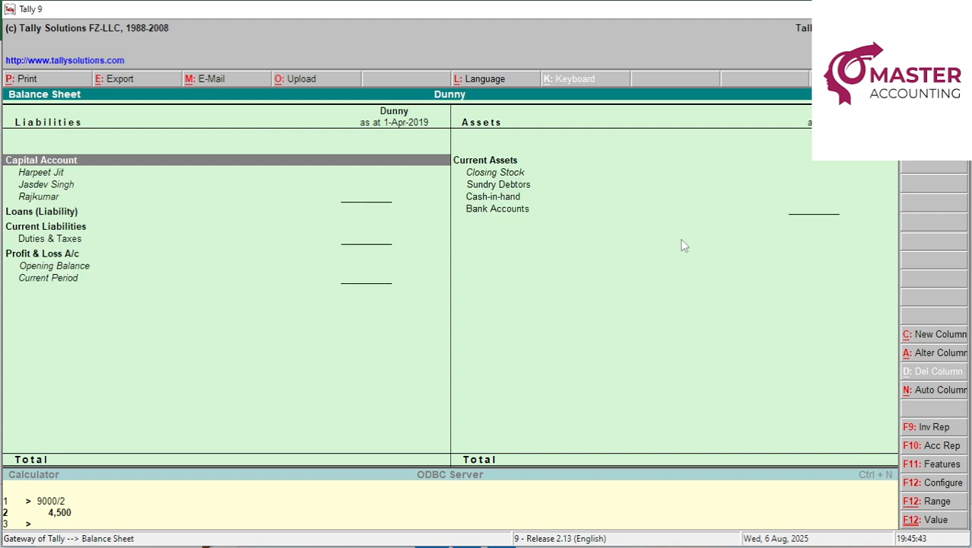
{"action": "key", "text": "Right"}
{"action": "key", "text": "Down"}
{"action": "key", "text": "Down"}
{"action": "key", "text": "Down"}
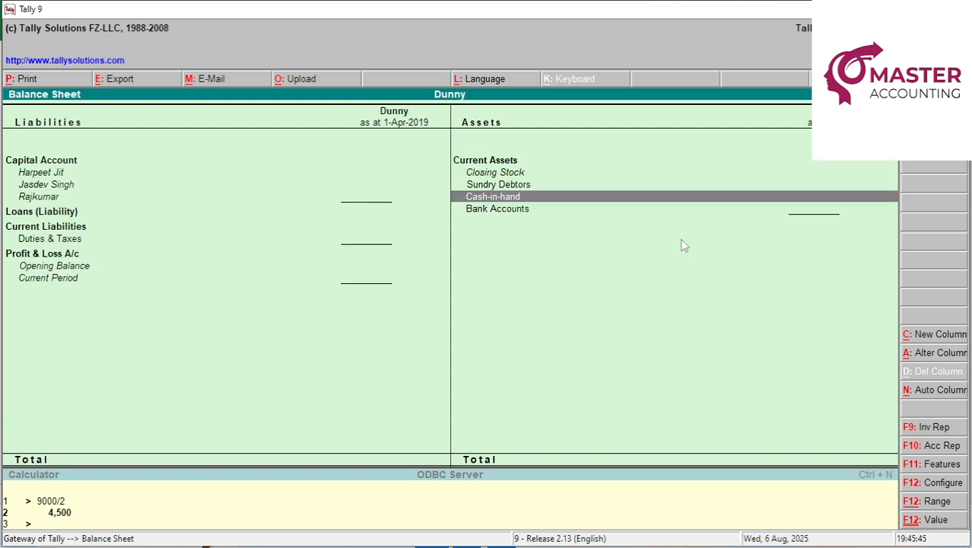
{"action": "key", "text": "Up"}
{"action": "key", "text": "Up"}
{"action": "key", "text": "Escape"}
{"action": "key", "text": "p"}
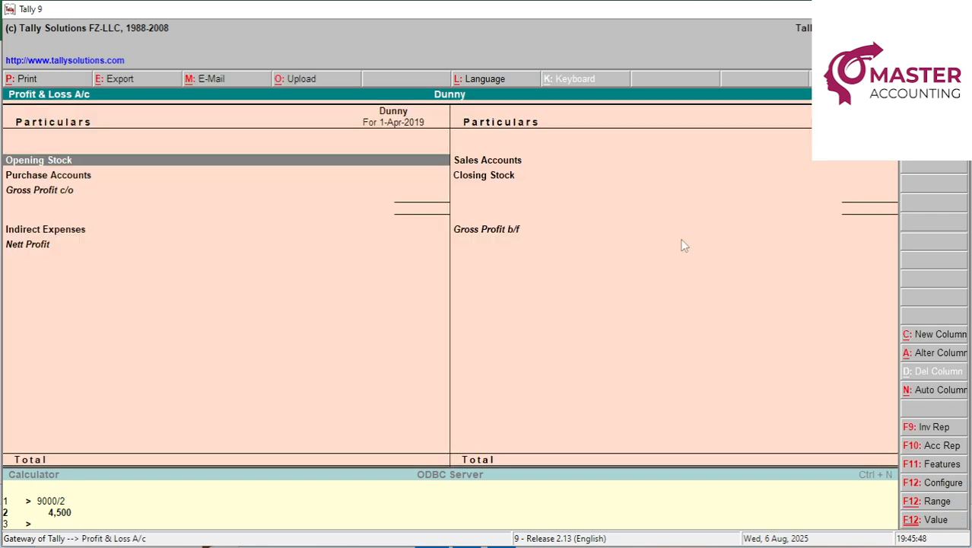
{"action": "key", "text": "alt+Tab"}
{"action": "key", "text": "Up"}
{"action": "key", "text": "Up"}
{"action": "key", "text": "Up"}
{"action": "key", "text": "Up"}
{"action": "key", "text": "Up"}
{"action": "key", "text": "Up"}
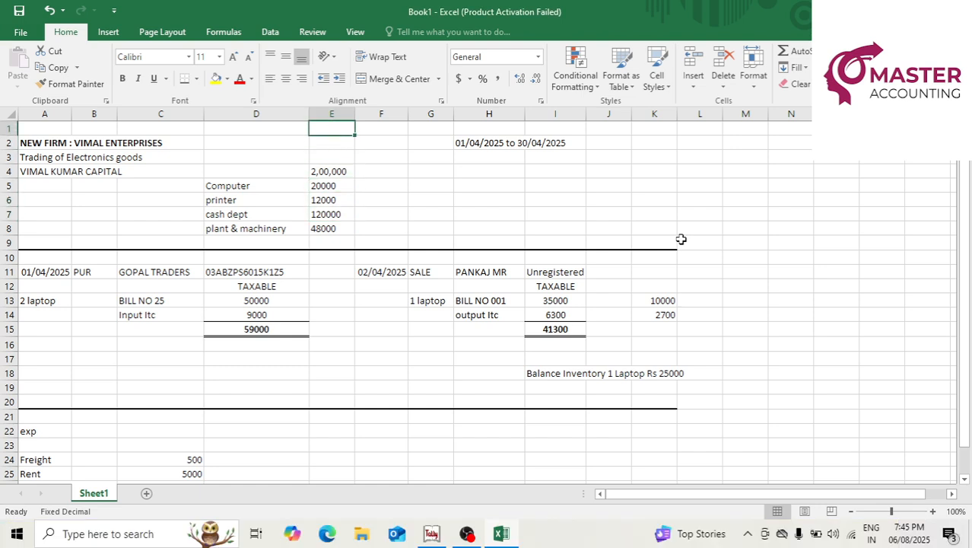
Review the 2,00,000 capital and asset values, select the Computer 20000 row, then return to Tally.
{"action": "key", "text": "Down"}
{"action": "key", "text": "Down"}
{"action": "key", "text": "Down"}
{"action": "key", "text": "Left"}
{"action": "key", "text": "Left"}
{"action": "key", "text": "Left"}
{"action": "key", "text": "Left"}
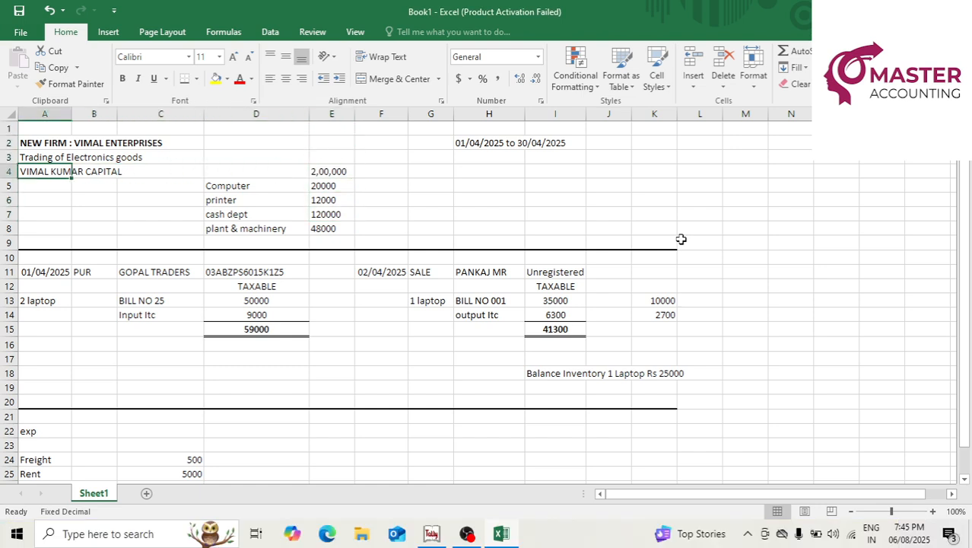
{"action": "key", "text": "Right"}
{"action": "key", "text": "Right"}
{"action": "key", "text": "Right"}
{"action": "key", "text": "Right"}
{"action": "key", "text": "Right"}
{"action": "key", "text": "Left"}
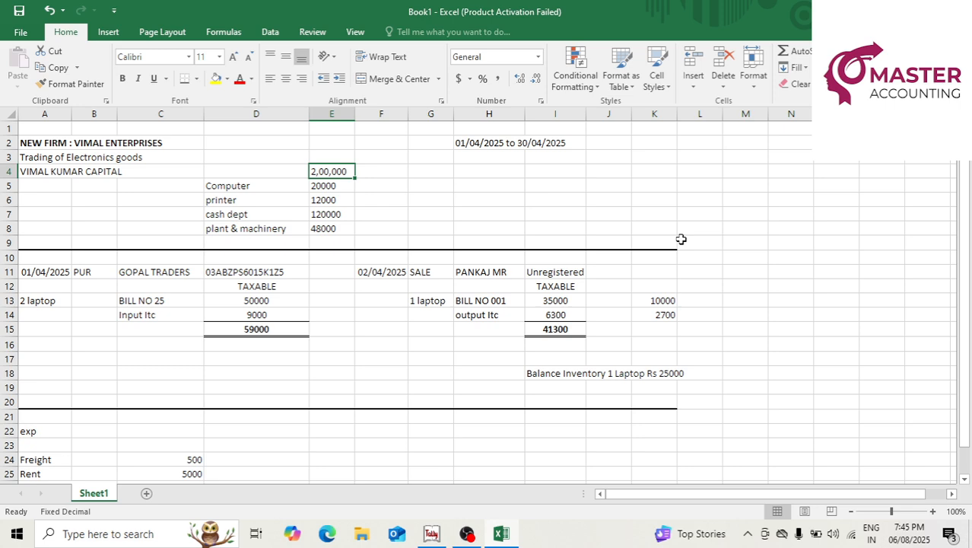
{"action": "key", "text": "Down"}
{"action": "key", "text": "Down"}
{"action": "key", "text": "Down"}
{"action": "key", "text": "Down"}
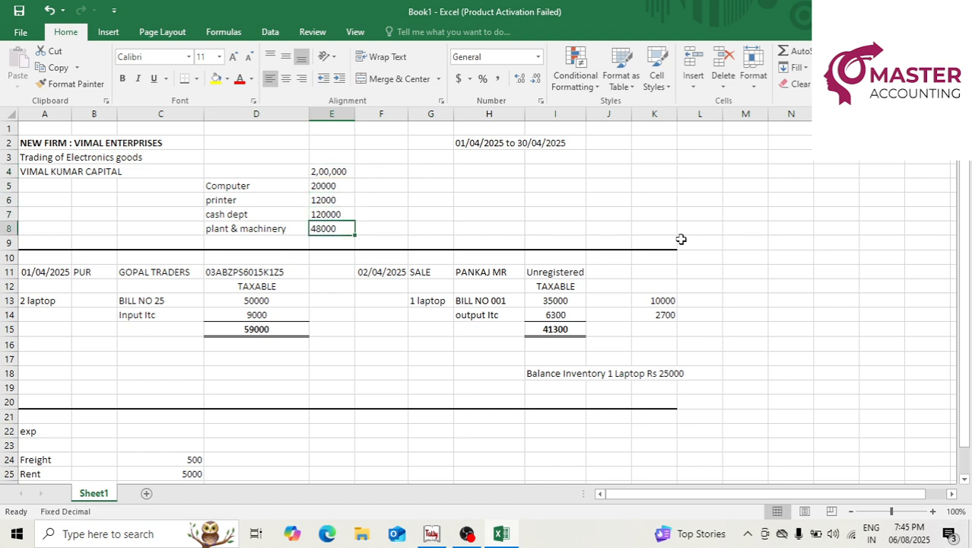
{"action": "key", "text": "Up"}
{"action": "key", "text": "Up"}
{"action": "key", "text": "Up"}
{"action": "key", "text": "Left"}
{"action": "key", "text": "Left"}
{"action": "key", "text": "Right"}
{"action": "key", "text": "Right"}
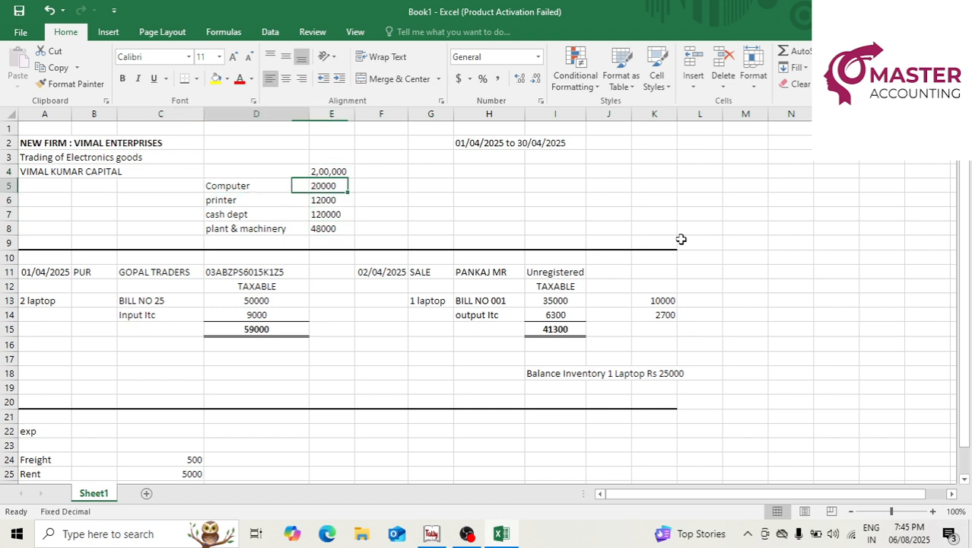
{"action": "key", "text": "Left"}
{"action": "key", "text": "Left"}
{"action": "key", "text": "Right"}
{"action": "key", "text": "shift+Right"}
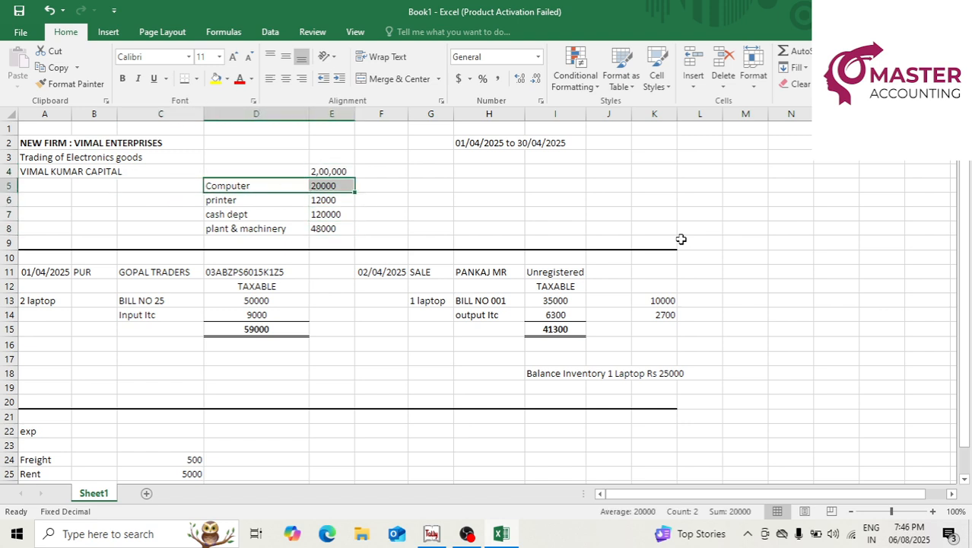
{"action": "key", "text": "alt+Tab"}
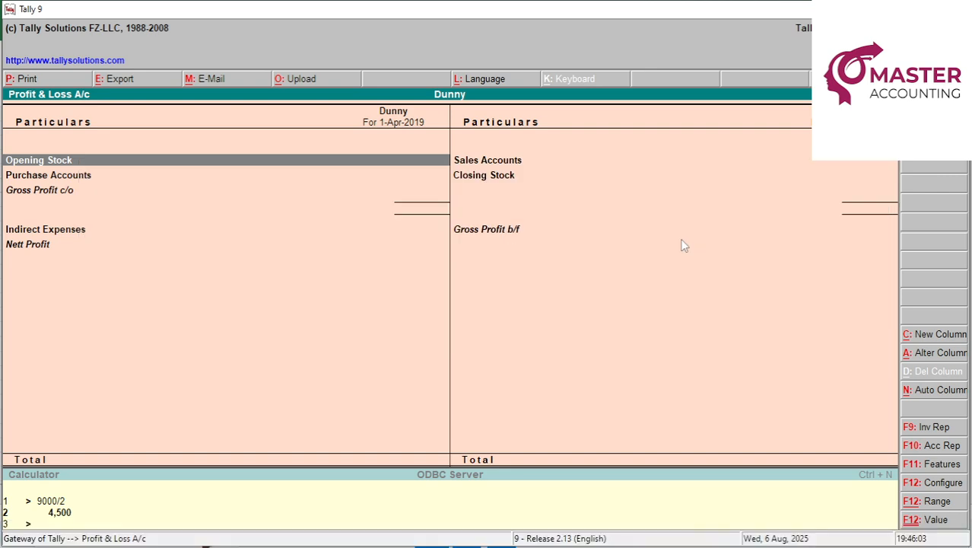
Open a blank Journal voucher No. 1 in Tally, then switch to the Excel workbook.
{"action": "key", "text": "Escape"}
{"action": "key", "text": "v"}
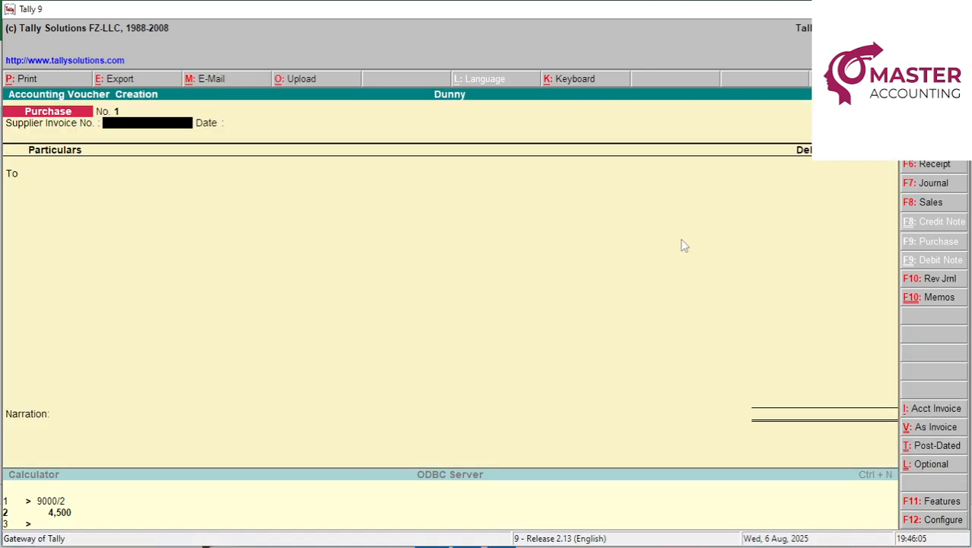
{"action": "left_click", "coordinate": [947, 187]}
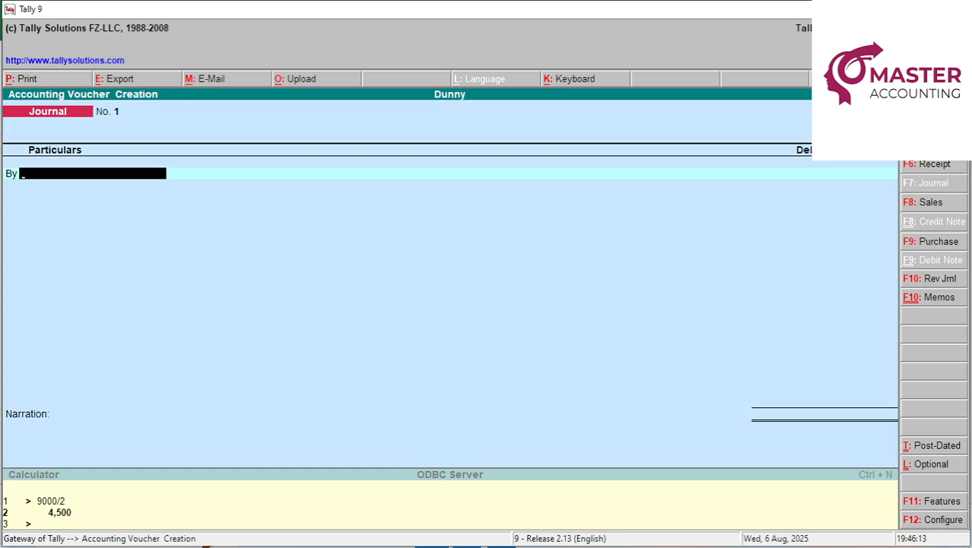
{"action": "key", "text": "alt+Tab"}
{"action": "key", "text": "Up"}
{"action": "key", "text": "Up"}
{"action": "key", "text": "Up"}
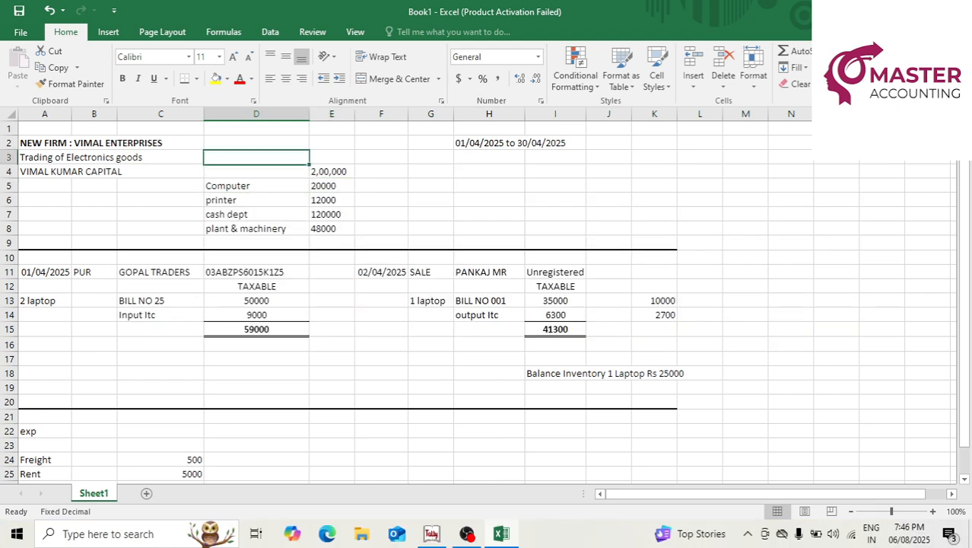
Change both years in the H2 period from 2025 to 2019.
{"action": "key", "text": "Right"}
{"action": "key", "text": "Right"}
{"action": "key", "text": "Right"}
{"action": "key", "text": "Right"}
{"action": "key", "text": "F2"}
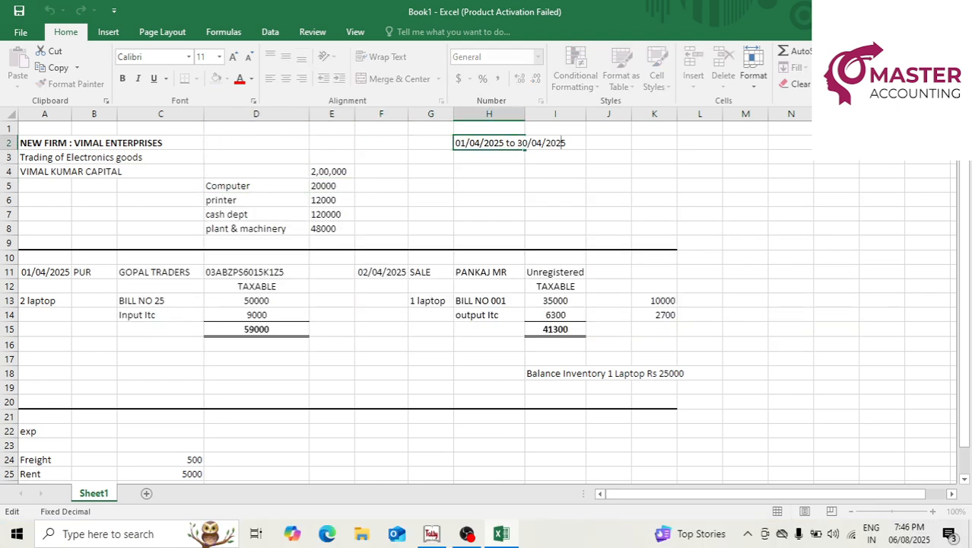
{"action": "key", "text": "BackSpace"}
{"action": "key", "text": "BackSpace"}
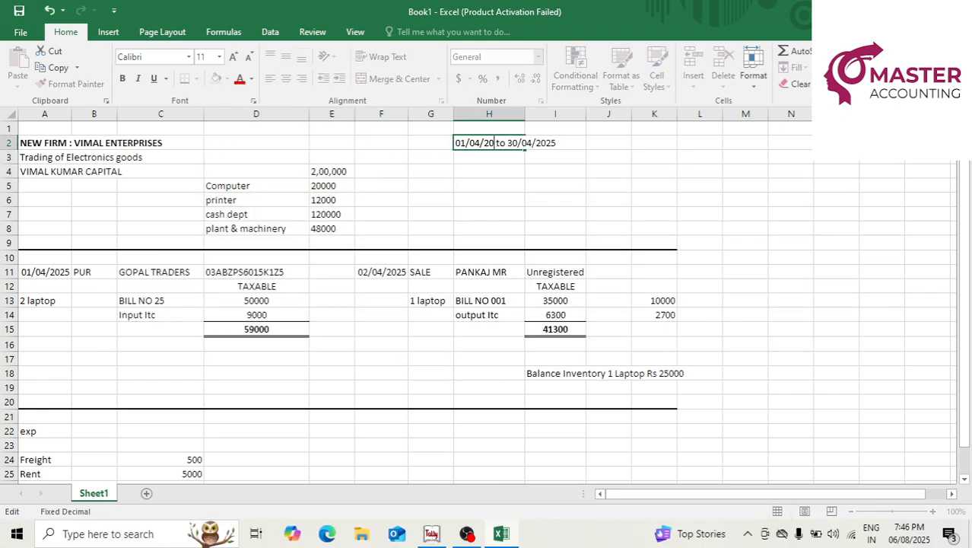
{"action": "key", "text": "Return"}
{"action": "key", "text": "Up"}
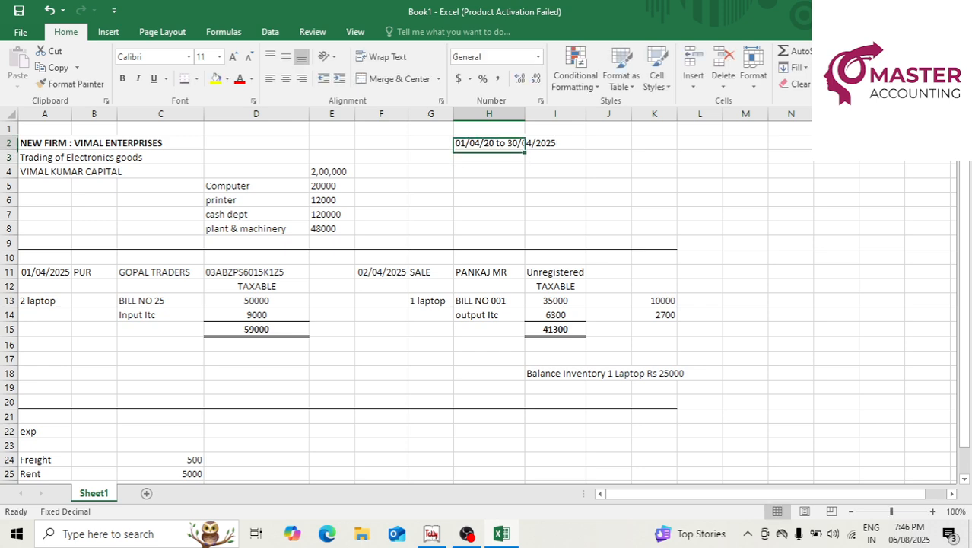
{"action": "key", "text": "F2"}
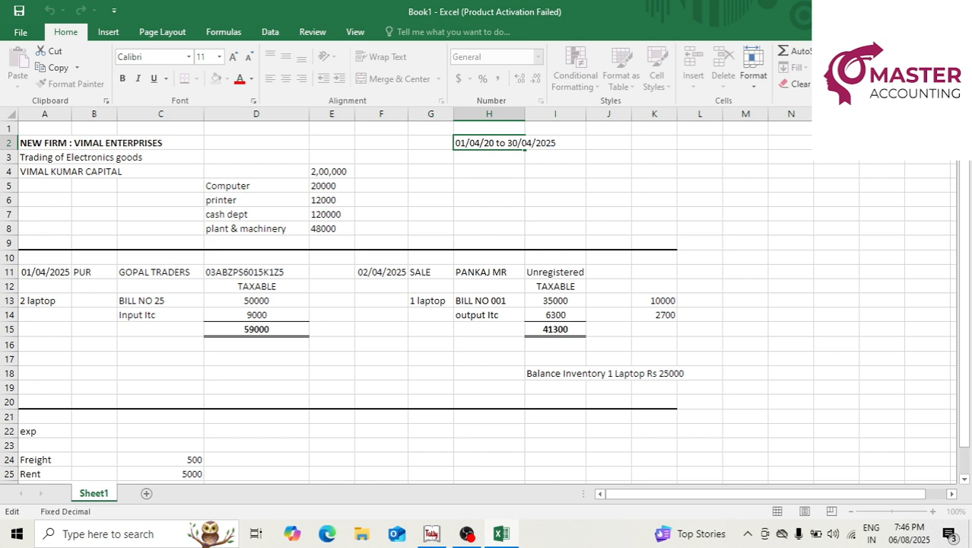
{"action": "type", "text": "19"}
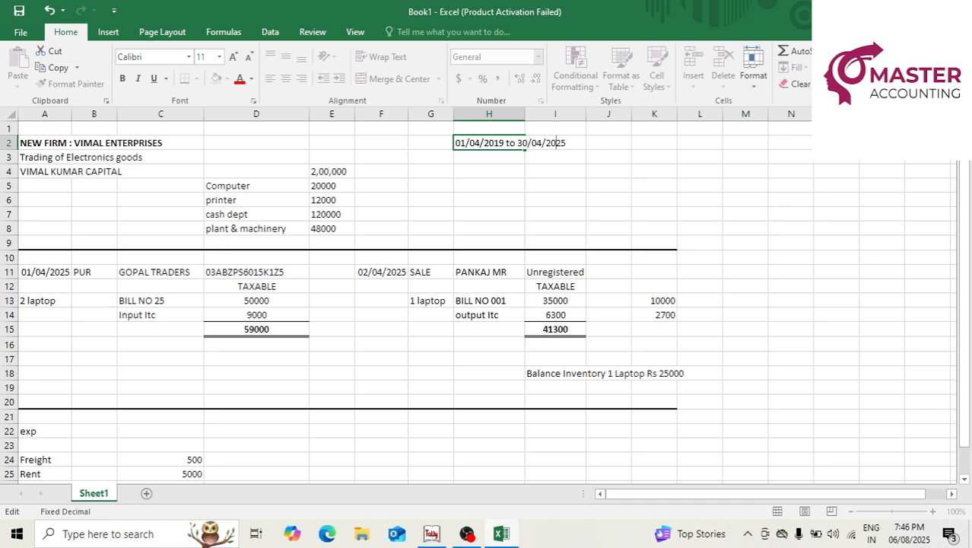
{"action": "type", "text": "9"}
{"action": "key", "text": "Return"}
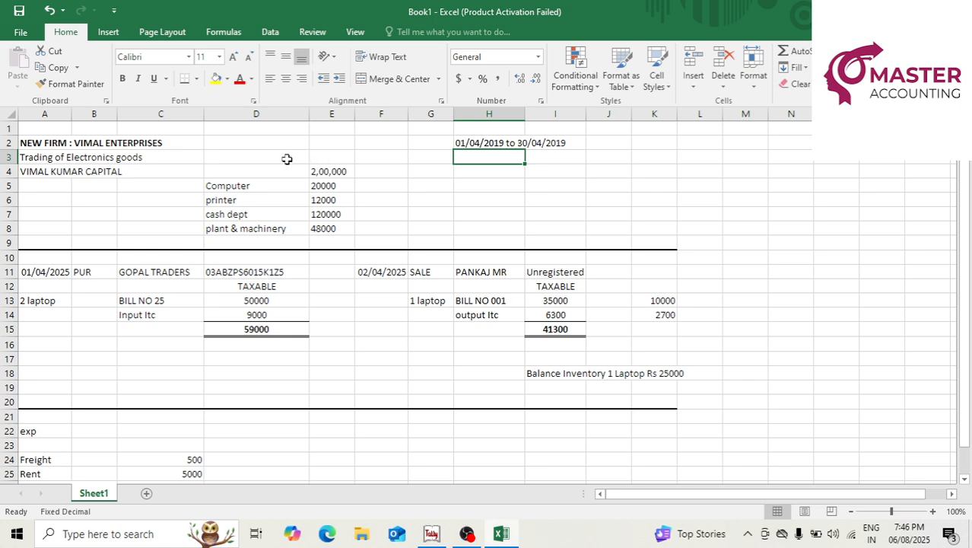
Look over cells C3, F3 and D2, then select the Computer amount 20000 in E5.
{"action": "left_click", "coordinate": [163, 159]}
{"action": "scroll", "coordinate": [302, 252], "scroll_direction": "down", "scroll_amount": 3}
{"action": "scroll", "coordinate": [302, 253], "scroll_direction": "up", "scroll_amount": 2}
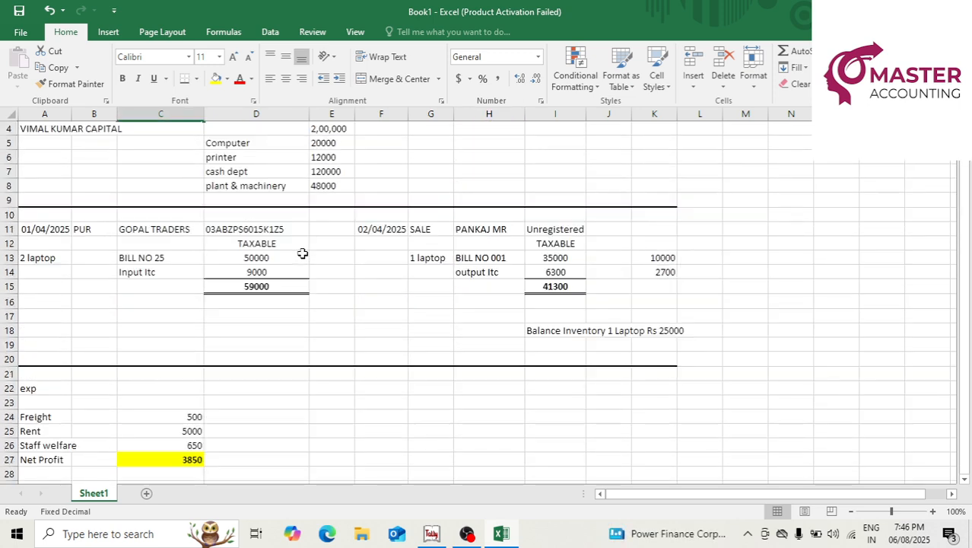
{"action": "scroll", "coordinate": [302, 253], "scroll_direction": "up", "scroll_amount": 1}
{"action": "left_click", "coordinate": [403, 157]}
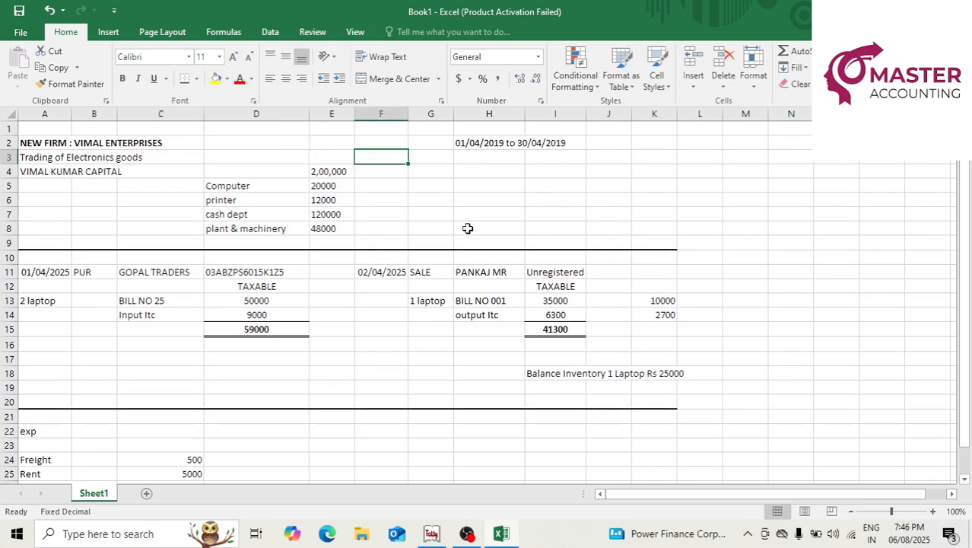
{"action": "left_click", "coordinate": [259, 141]}
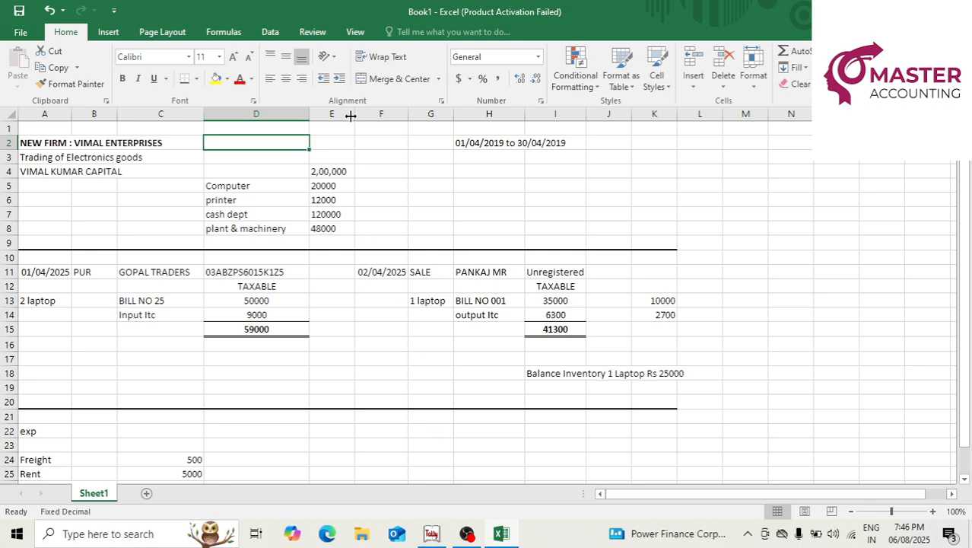
{"action": "left_click", "coordinate": [323, 188]}
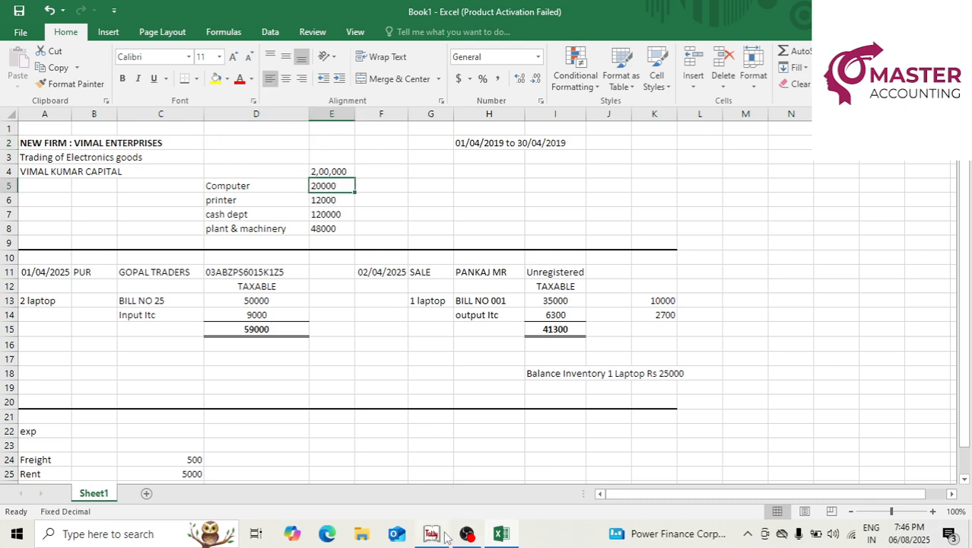
Create a Computer ledger under Fixed Assets from the Journal voucher.
{"action": "left_click", "coordinate": [445, 537]}
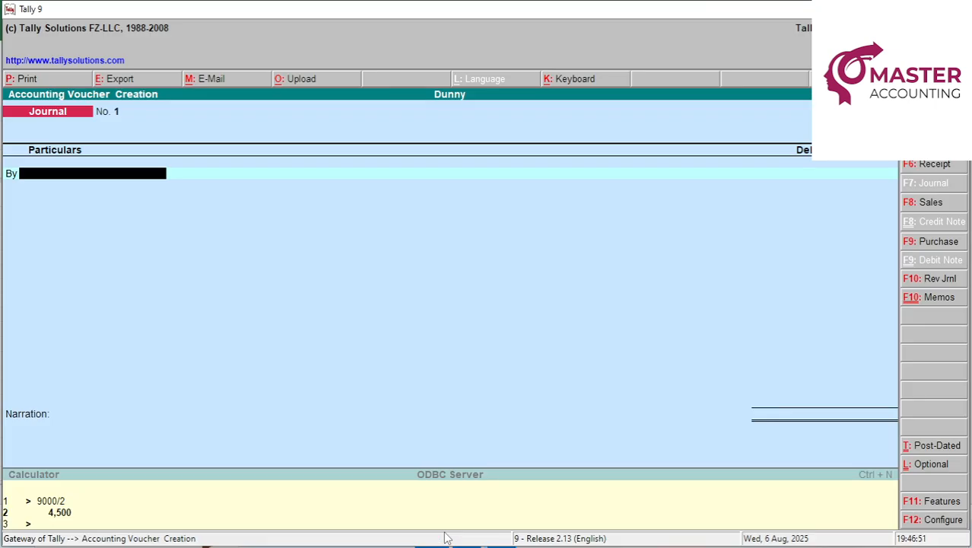
{"action": "key", "text": "alt+c"}
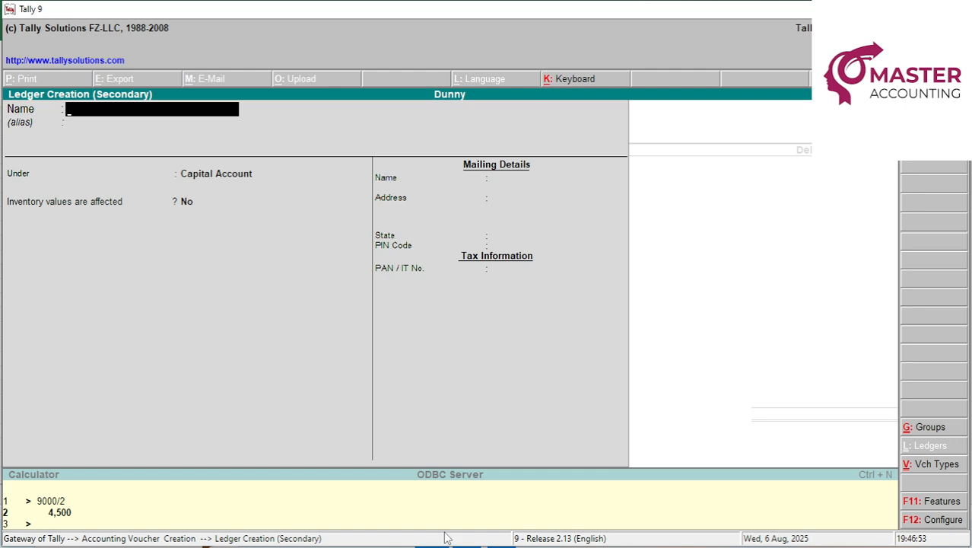
{"action": "type", "text": "Computer"}
{"action": "key", "text": "Return"}
{"action": "key", "text": "Return"}
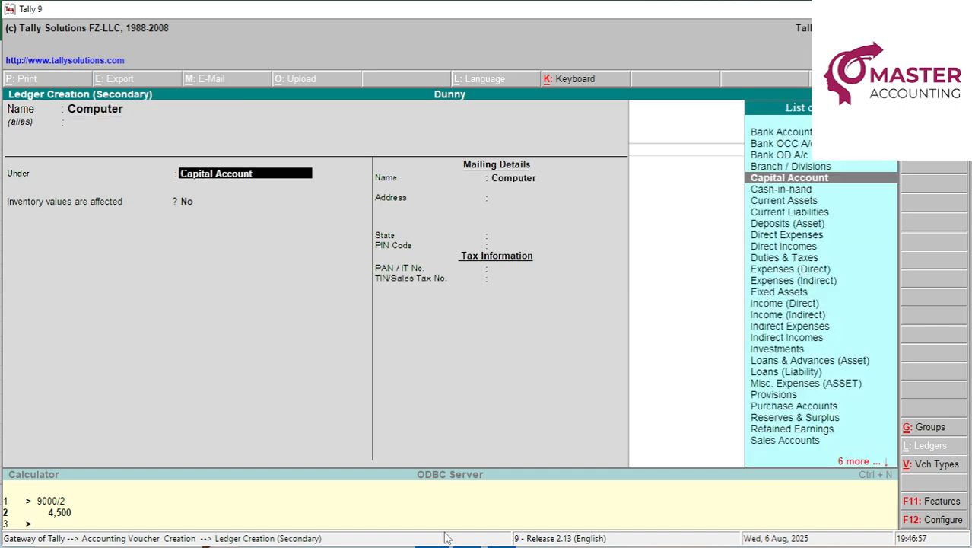
{"action": "type", "text": "F"}
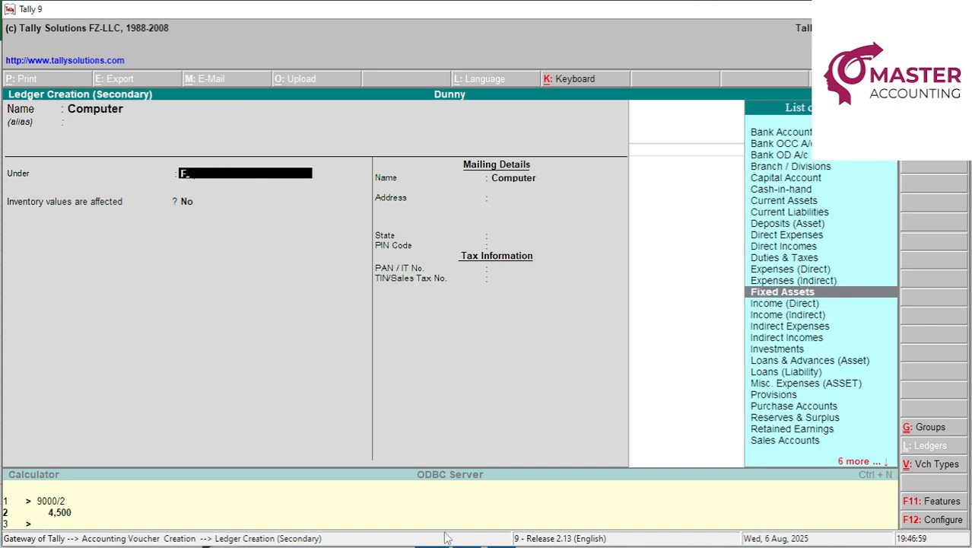
{"action": "key", "text": "Return"}
{"action": "key", "text": "Return"}
{"action": "key", "text": "Return"}
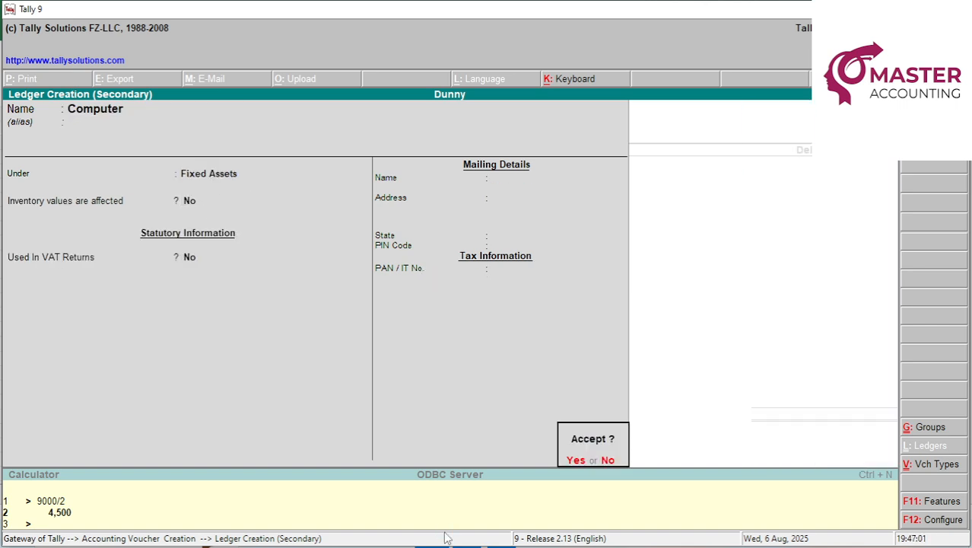
{"action": "key", "text": "Return"}
Enter 20,000 as the Computer debit after checking the amount in Excel.
{"action": "key", "text": "alt+Tab"}
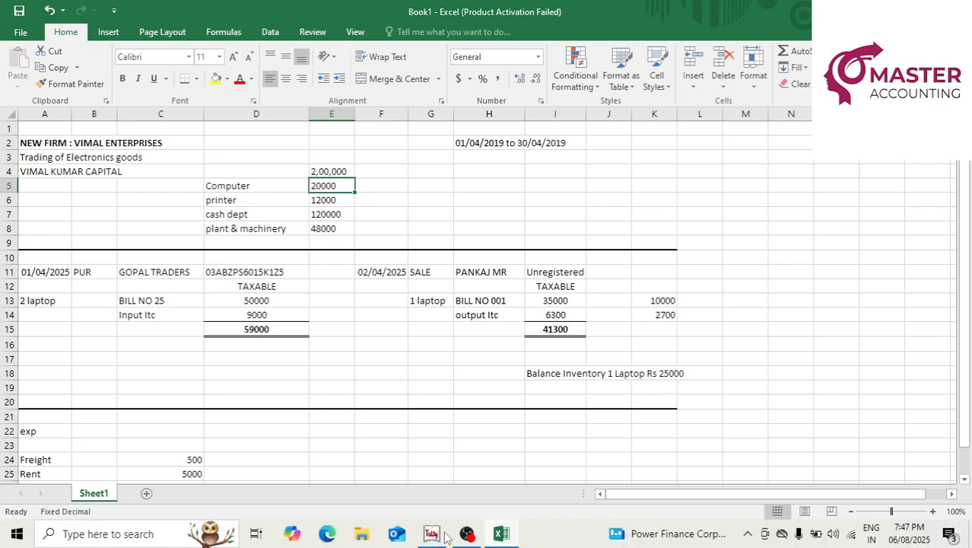
{"action": "key", "text": "alt+Tab"}
{"action": "type", "text": "20000"}
{"action": "key", "text": "Return"}
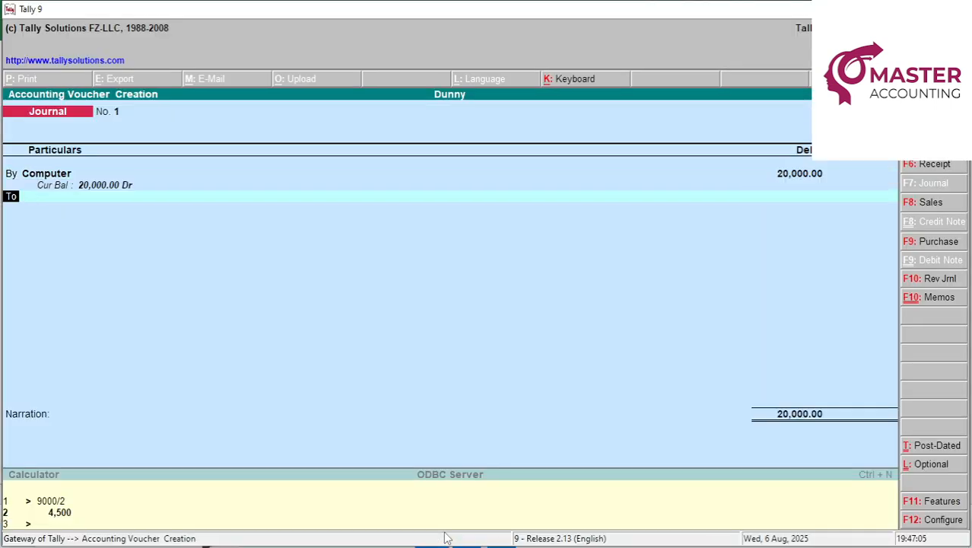
Create the proprietor's capital ledger under Capital Account and credit it 20,000.
{"action": "key", "text": "Return"}
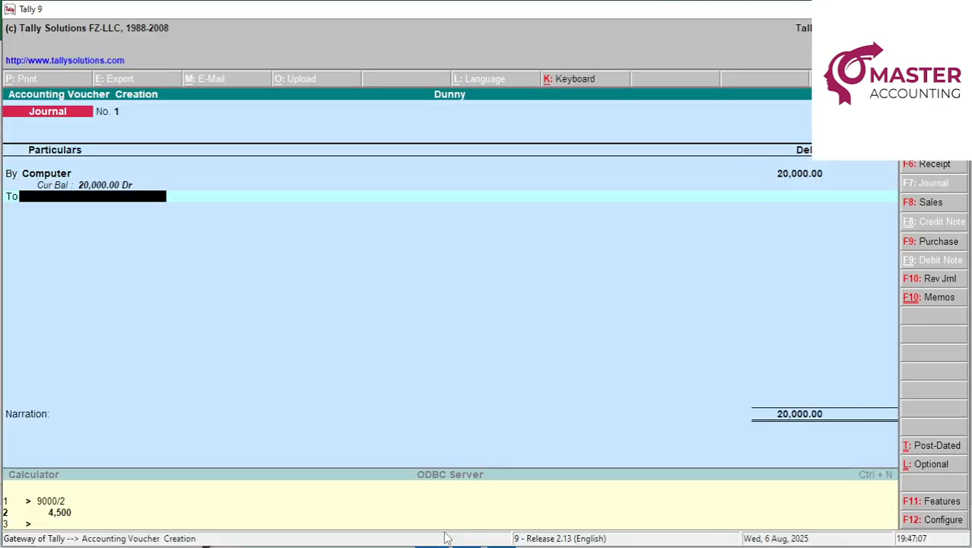
{"action": "key", "text": "alt+c"}
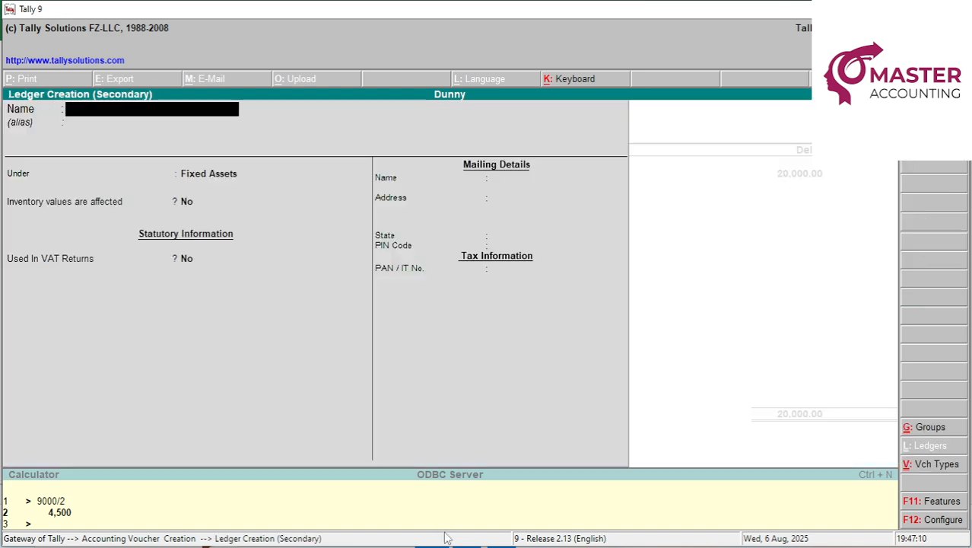
{"action": "key", "text": "alt+Tab"}
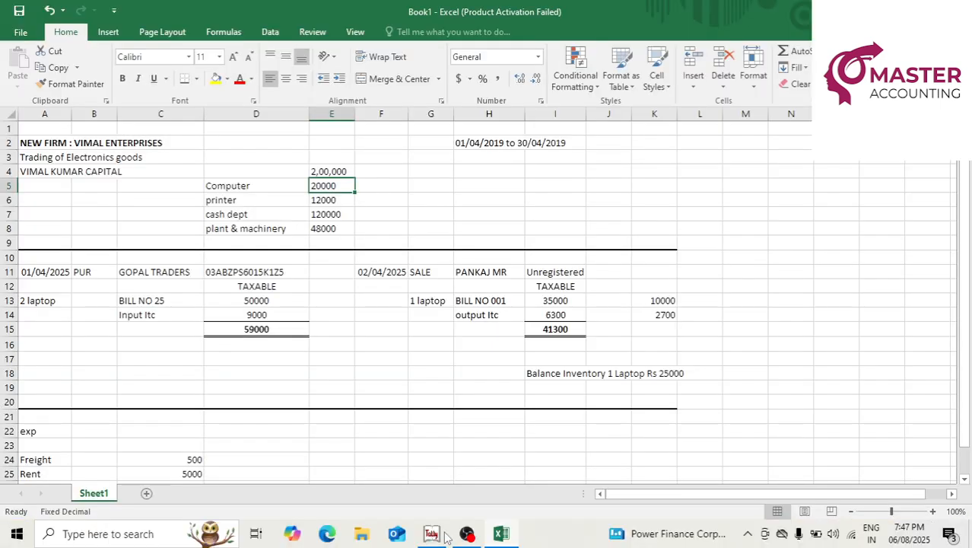
{"action": "key", "text": "alt+Tab"}
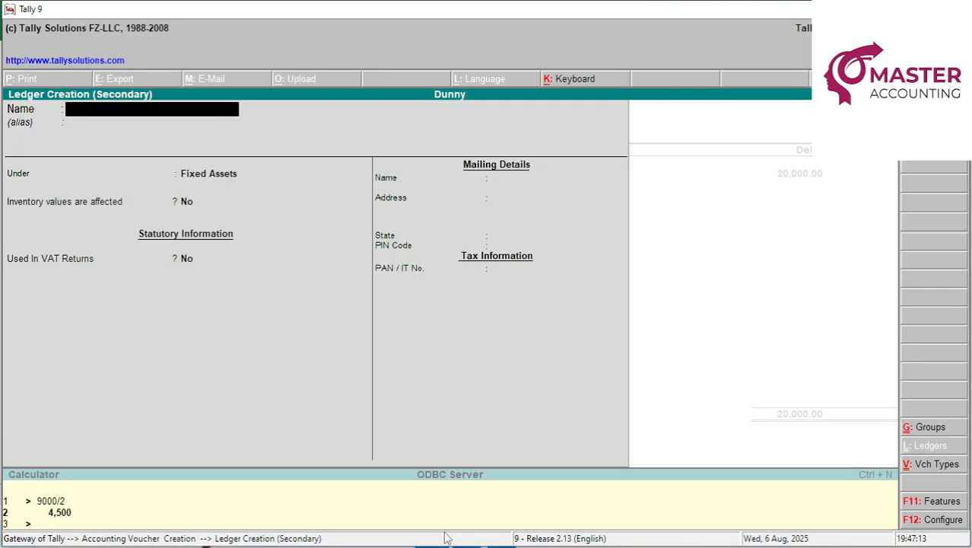
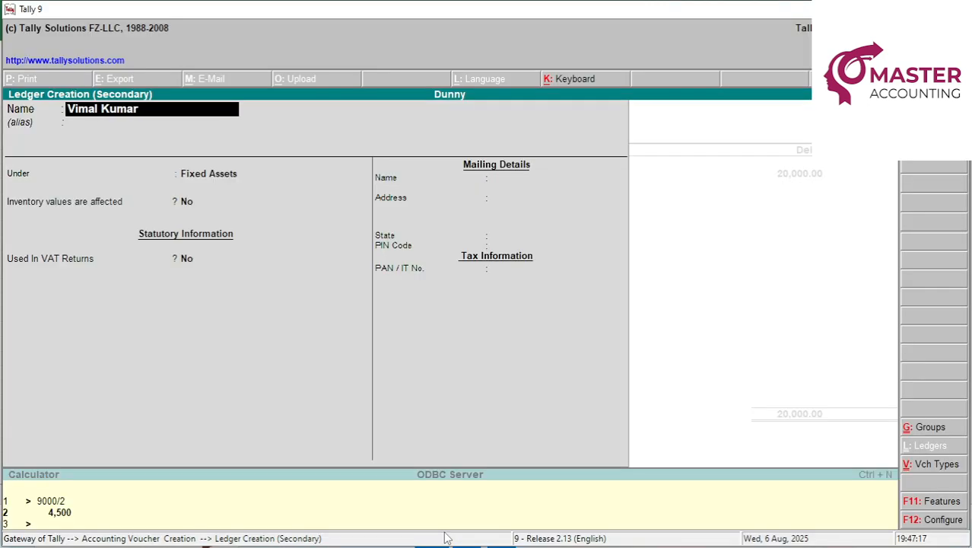
{"action": "type", "text": " Capital A/c"}
{"action": "key", "text": "Return"}
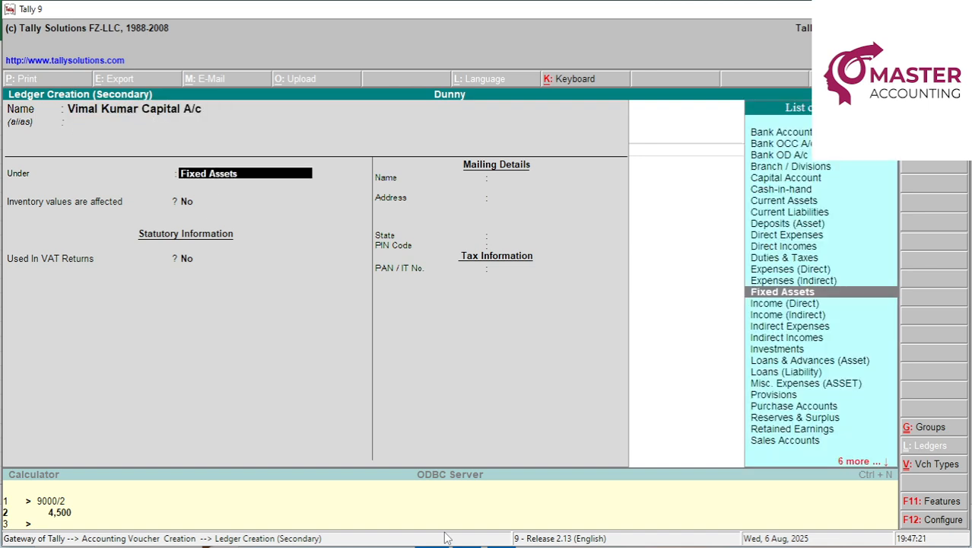
{"action": "type", "text": "Ca"}
{"action": "key", "text": "Return"}
{"action": "key", "text": "Return"}
{"action": "key", "text": "Return"}
{"action": "key", "text": "Return"}
{"action": "key", "text": "Return"}
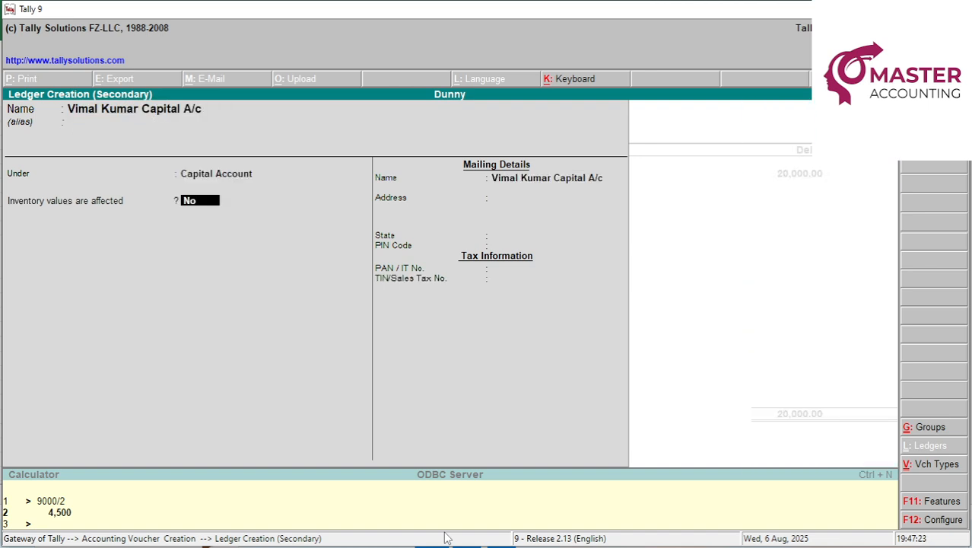
{"action": "key", "text": "Return"}
{"action": "key", "text": "Return"}
{"action": "key", "text": "Return"}
{"action": "key", "text": "Return"}
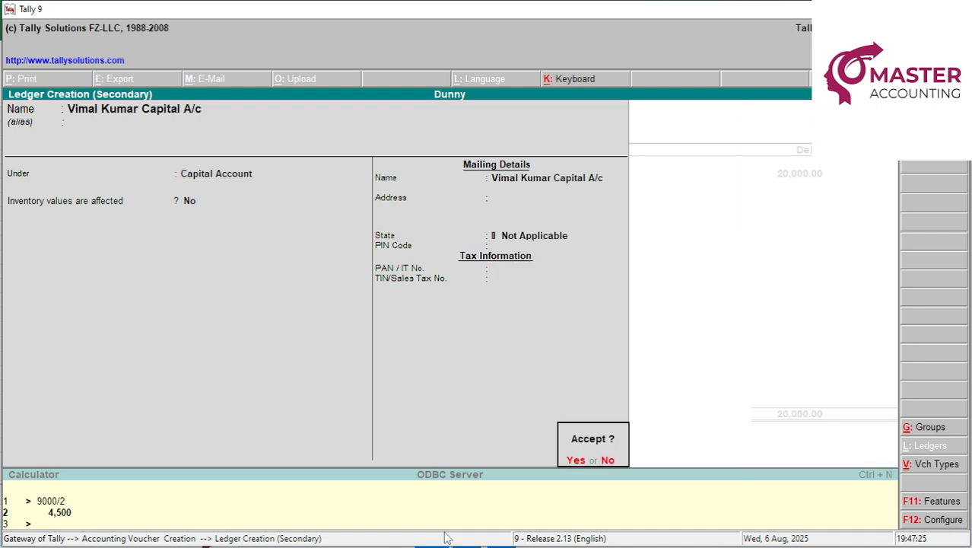
{"action": "key", "text": "Return"}
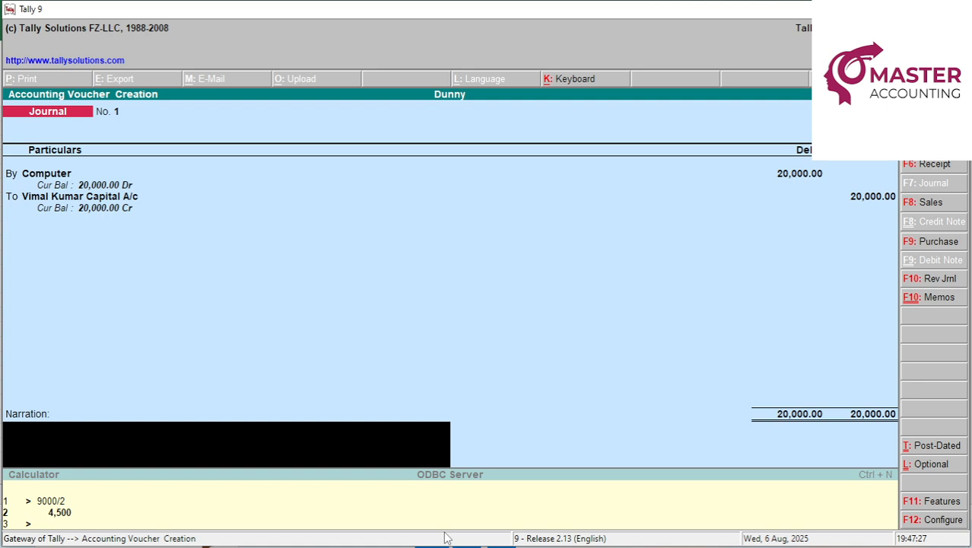
Add narration 'introduce fixed assets as computer', save Journal No. 1, and leave blank Journal No. 2.
{"action": "type", "text": "introduce fixed a"}
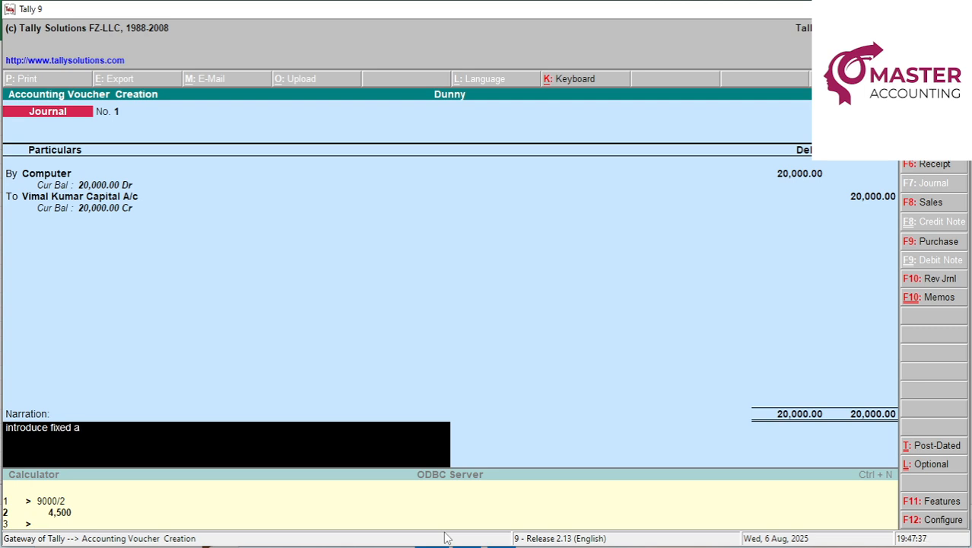
{"action": "type", "text": "ssets as computer"}
{"action": "key", "text": "Return"}
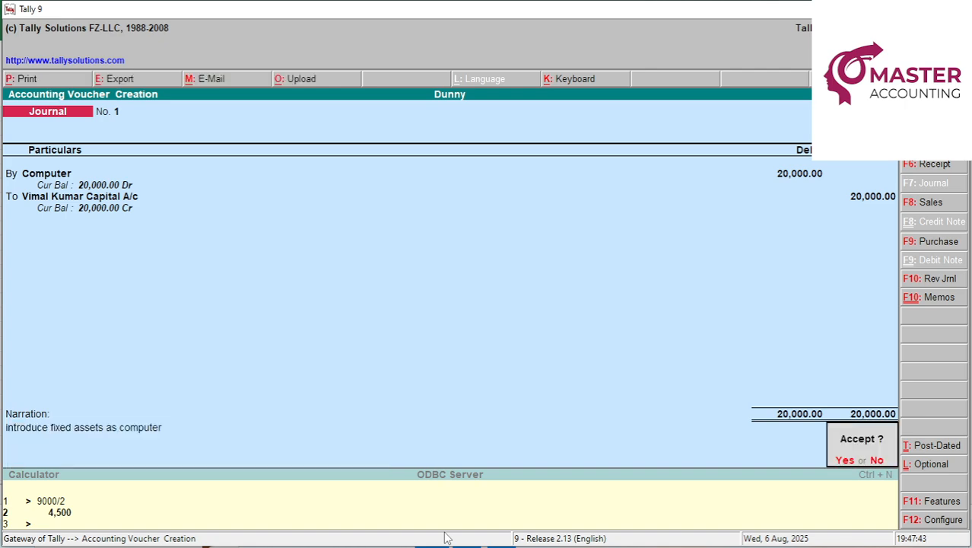
{"action": "key", "text": "Return"}
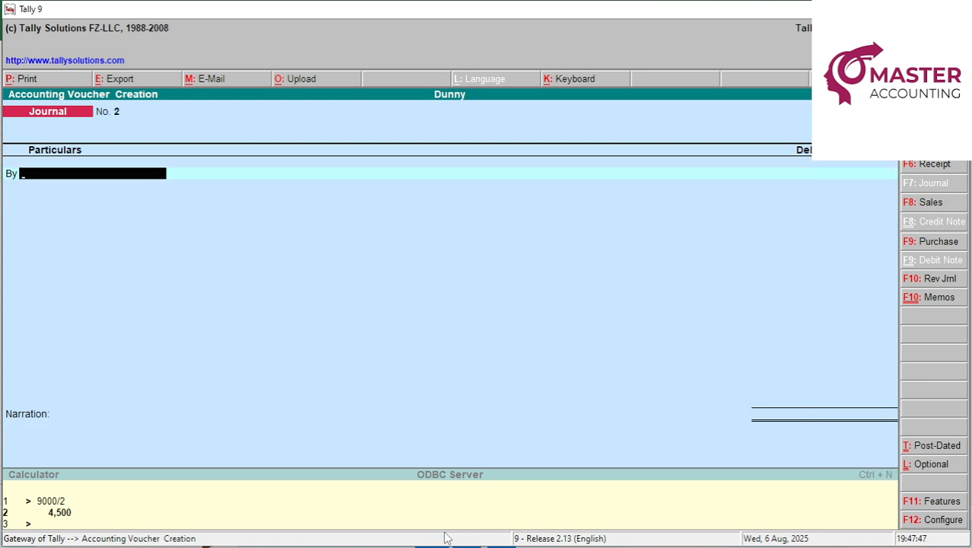
{"action": "key", "text": "Escape"}
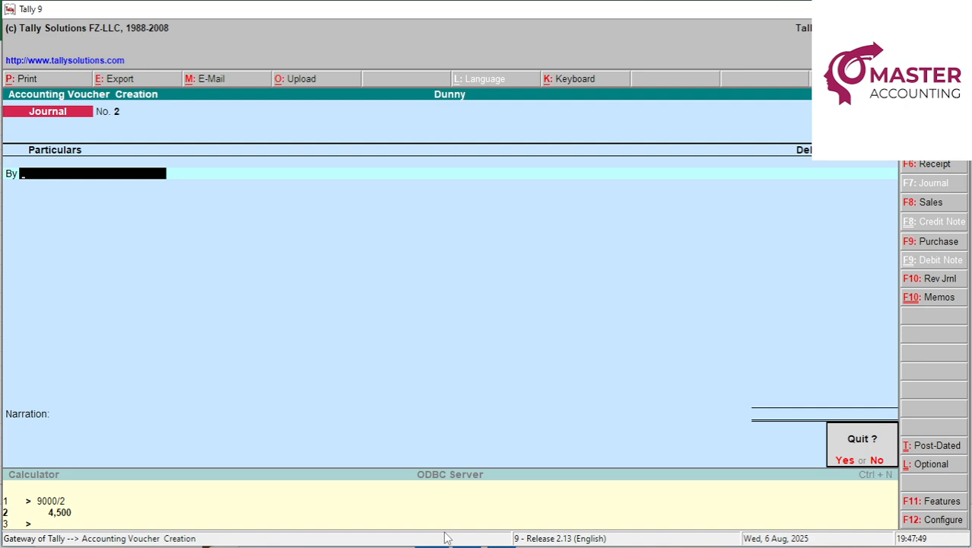
Quit voucher entry and review the detailed Balance Sheet showing Computer 20,000 against capital 20,000.
{"action": "key", "text": "y"}
{"action": "key", "text": "b"}
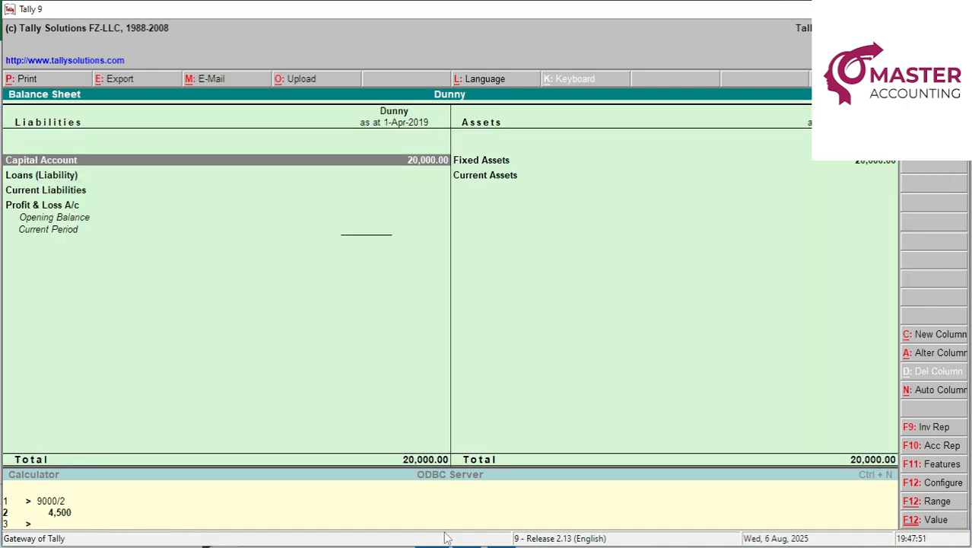
{"action": "key", "text": "alt+F1"}
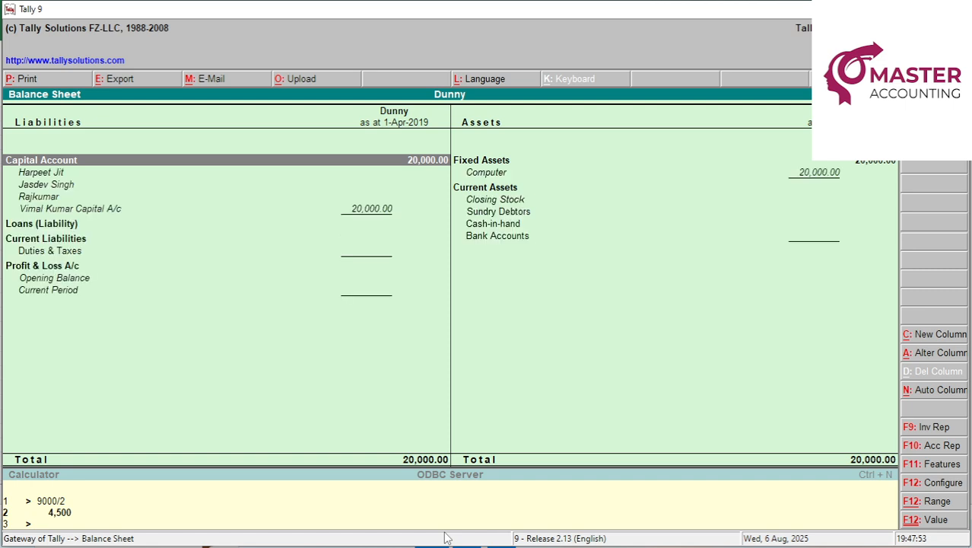
{"action": "key", "text": "Right"}
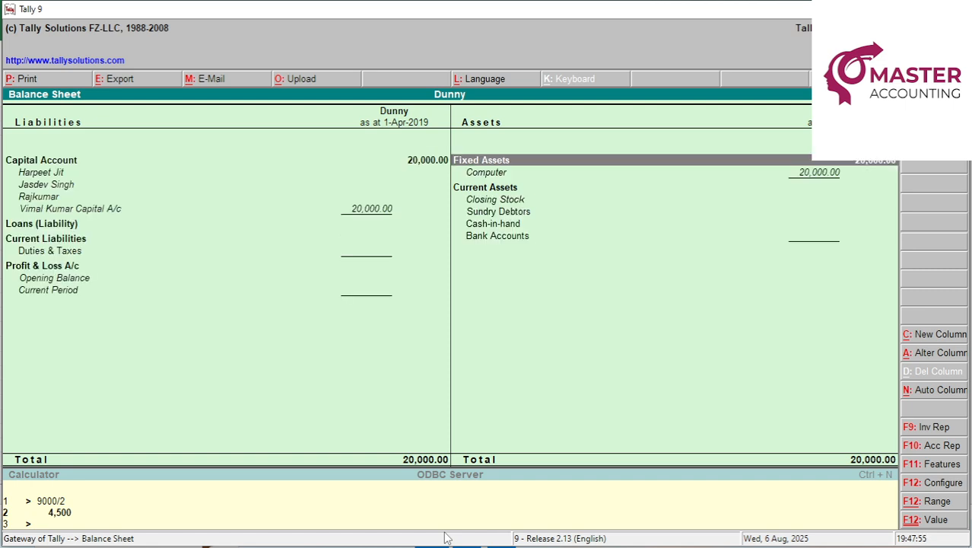
{"action": "key", "text": "Down"}
{"action": "key", "text": "Down"}
{"action": "key", "text": "Left"}
{"action": "key", "text": "Down"}
{"action": "key", "text": "Down"}
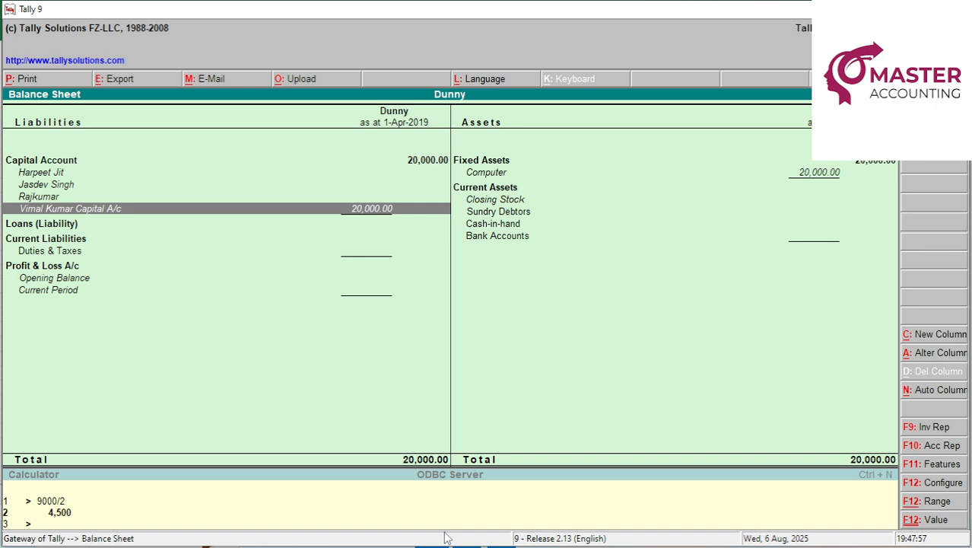
{"action": "key", "text": "Right"}
{"action": "key", "text": "Up"}
{"action": "key", "text": "Up"}
{"action": "key", "text": "Up"}
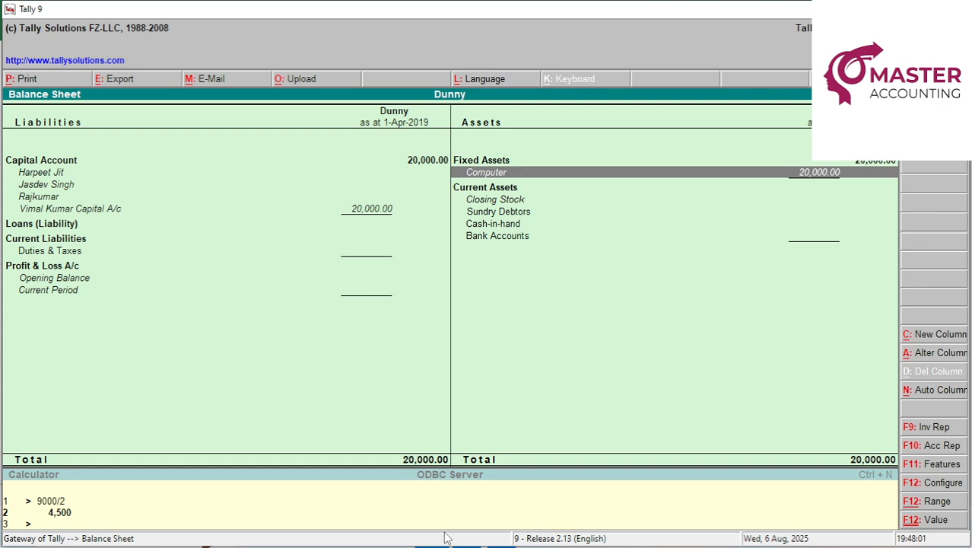
{"action": "key", "text": "Escape"}
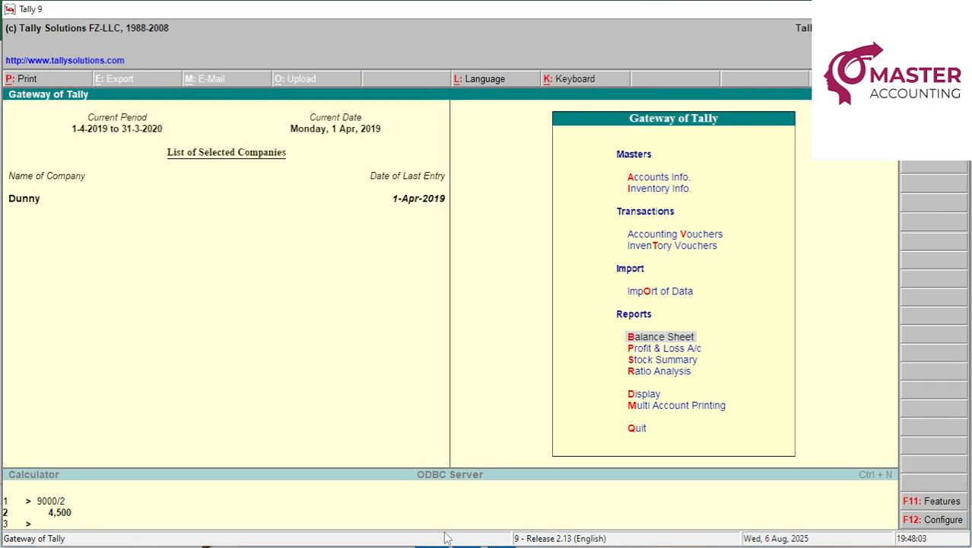
Open voucher entry, fill the Computer amount in Excel cell E5 yellow, and return to Tally.
{"action": "key", "text": "v"}
{"action": "key", "text": "alt+Tab"}
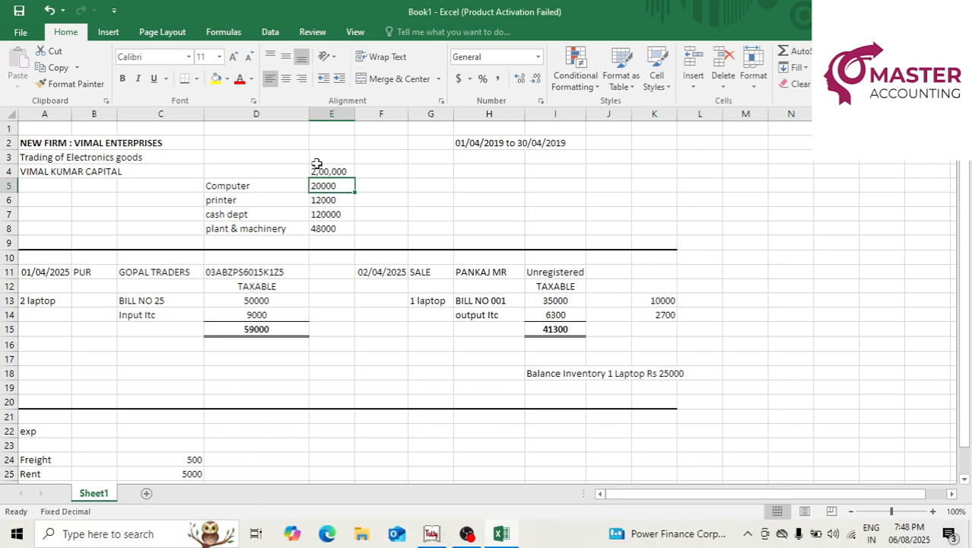
{"action": "left_click", "coordinate": [217, 81]}
{"action": "left_click", "coordinate": [337, 202]}
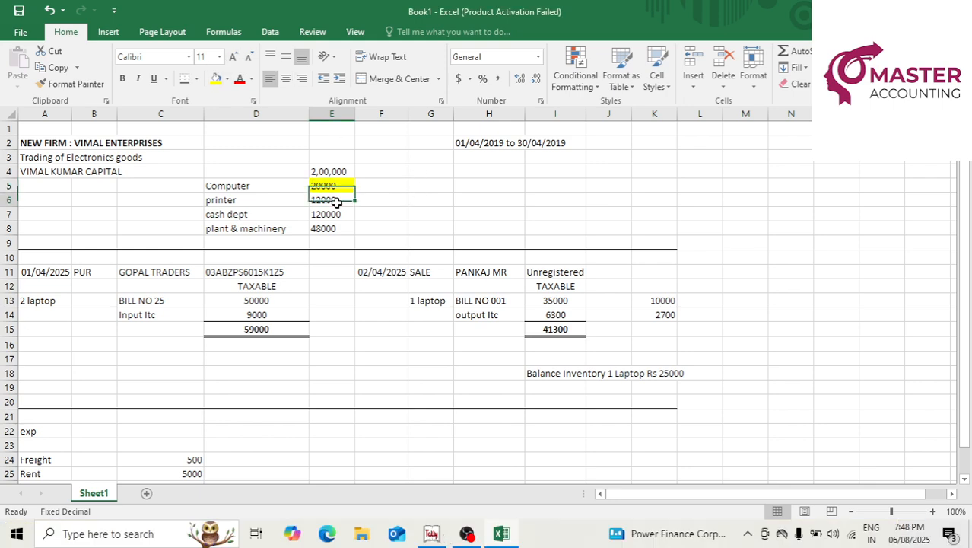
{"action": "key", "text": "alt+Tab"}
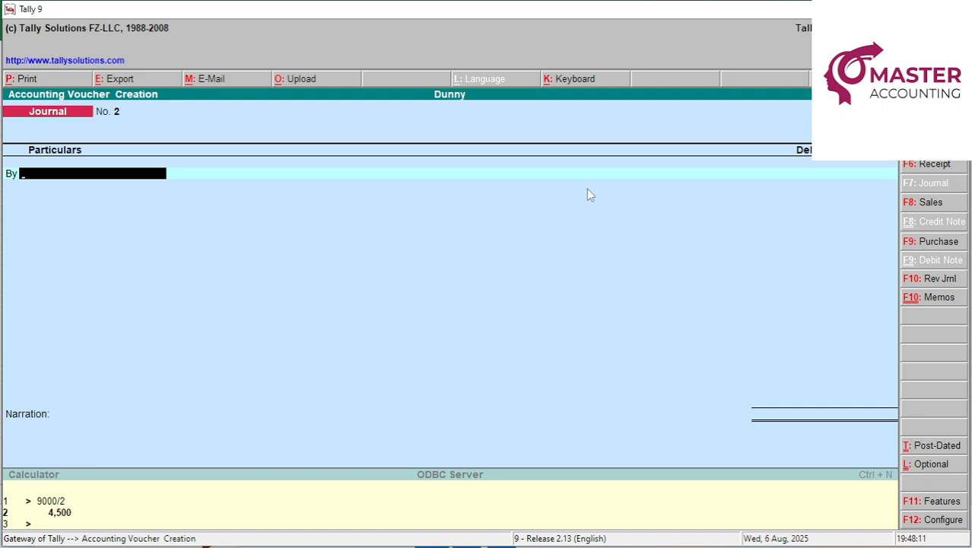
Create a Printer ledger under Fixed Assets via Accounts Info > Ledgers, leaving VAT use as No.
{"action": "key", "text": "alt+c"}
{"action": "key", "text": "Escape"}
{"action": "key", "text": "Escape"}
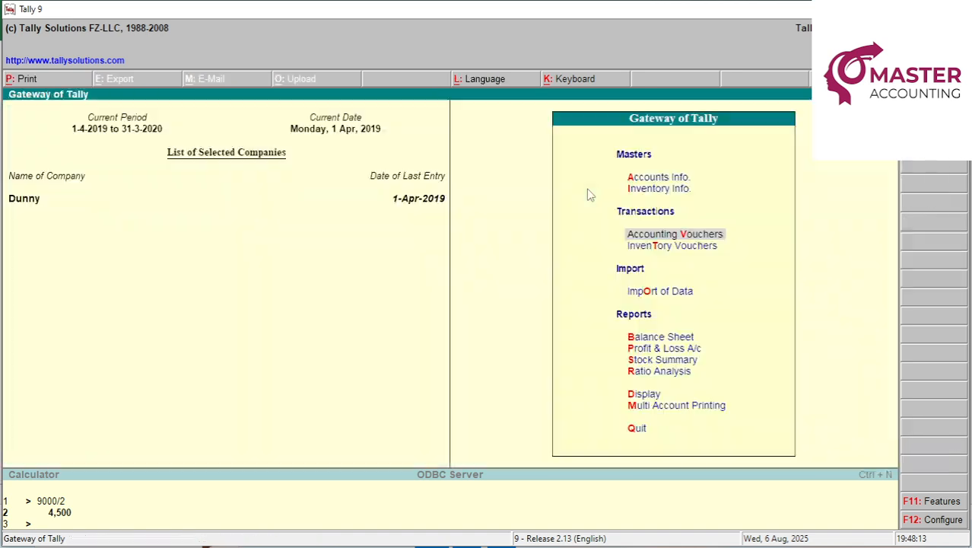
{"action": "key", "text": "a"}
{"action": "key", "text": "Down"}
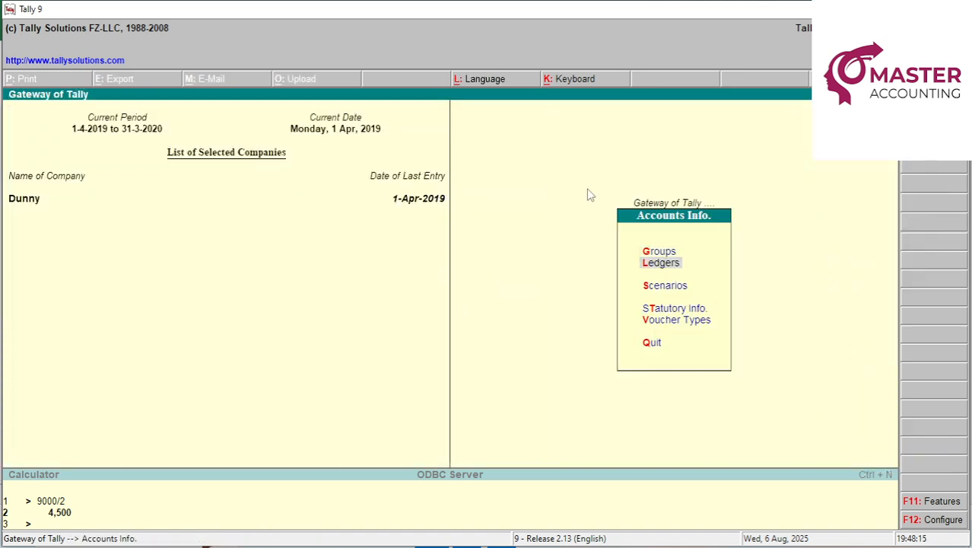
{"action": "key", "text": "Return"}
{"action": "key", "text": "Return"}
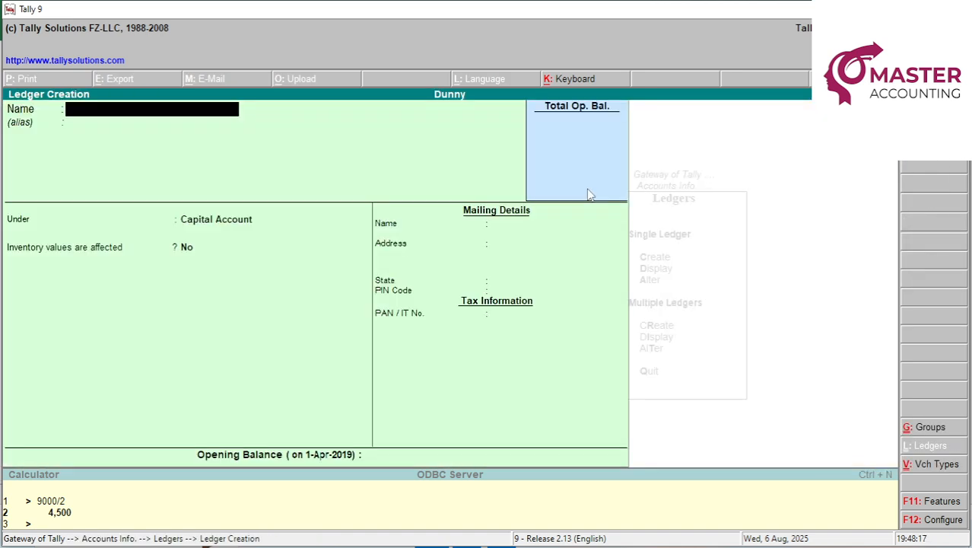
{"action": "type", "text": "Printer"}
{"action": "key", "text": "Return"}
{"action": "type", "text": "f"}
{"action": "key", "text": "Return"}
{"action": "key", "text": "Return"}
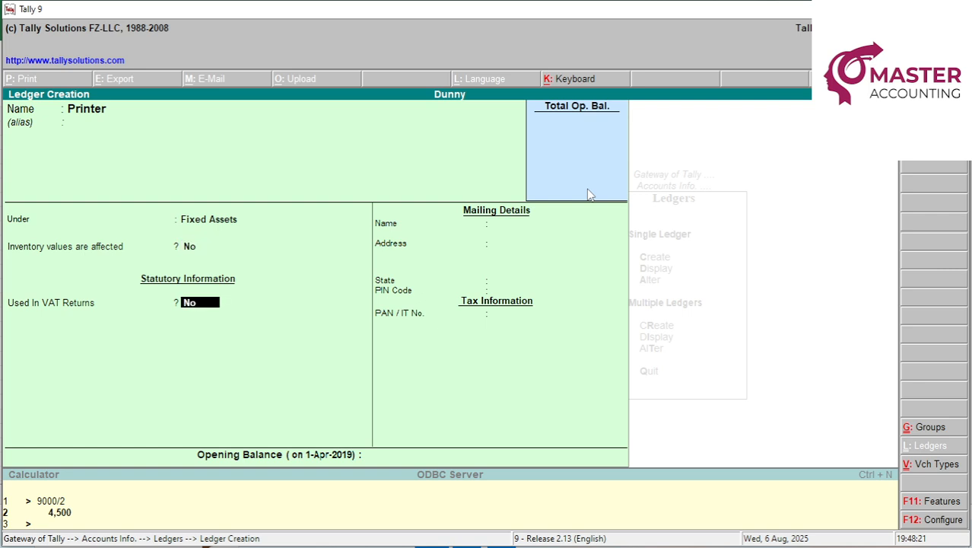
{"action": "key", "text": "Return"}
{"action": "key", "text": "Return"}
{"action": "key", "text": "Escape"}
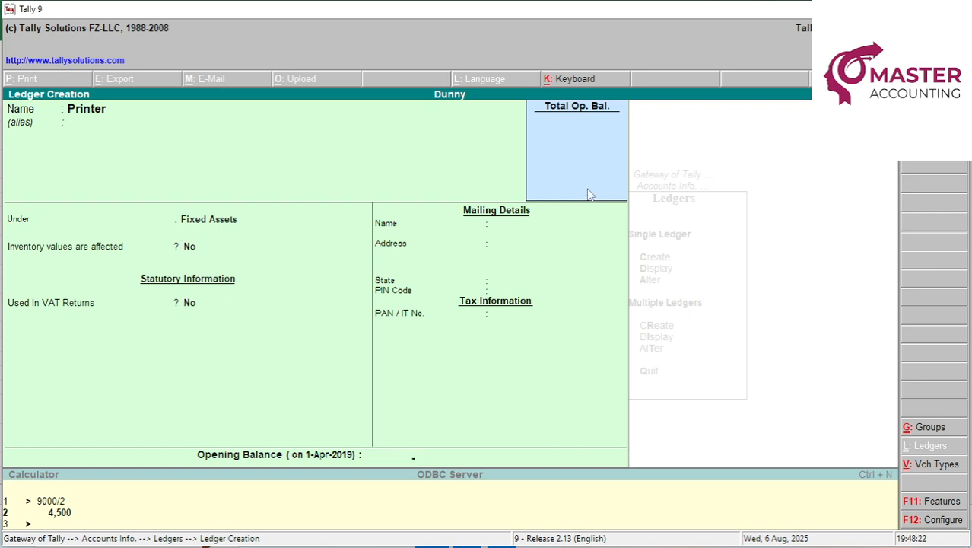
{"action": "key", "text": "Escape"}
{"action": "key", "text": "Escape"}
{"action": "key", "text": "Escape"}
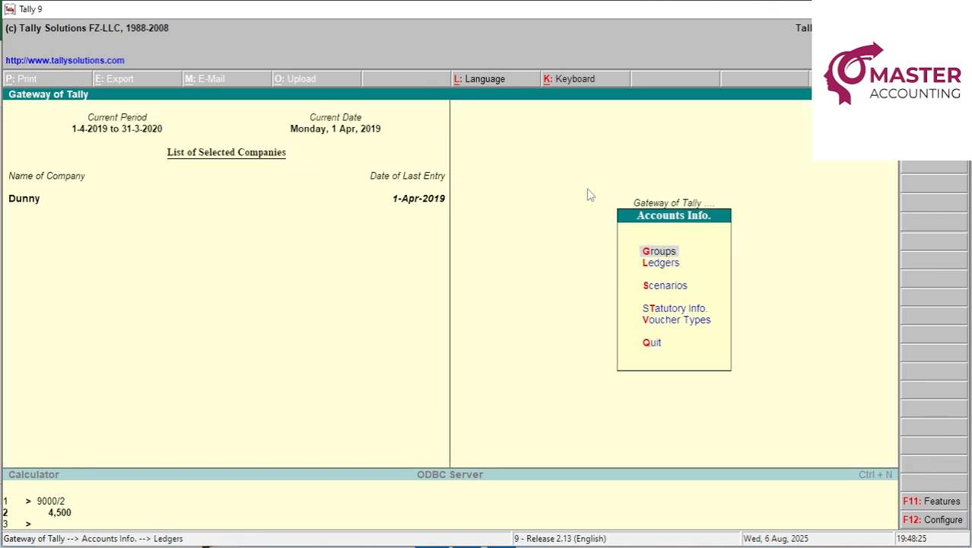
Debit Printer 12,000 and credit the proprietor's capital account in the journal.
{"action": "type", "text": "v"}
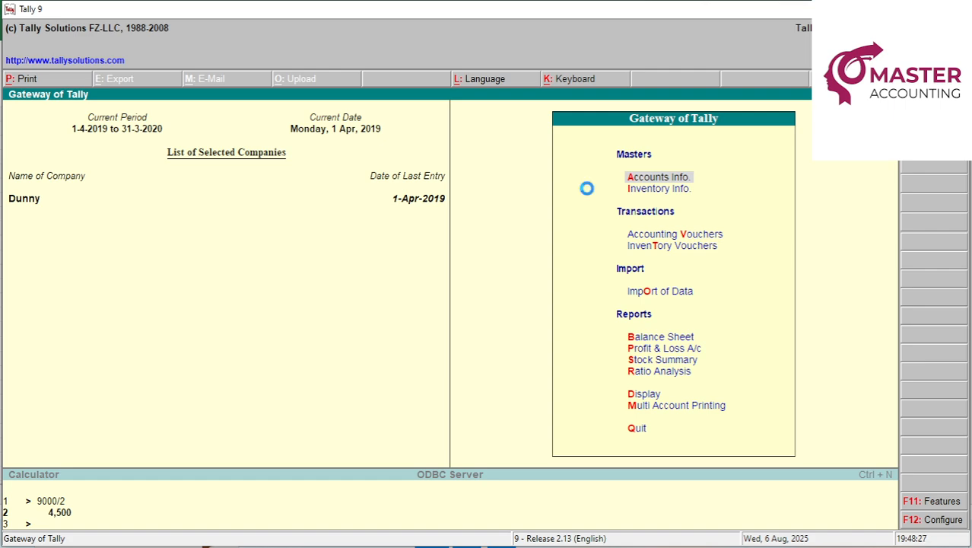
{"action": "type", "text": "pri"}
{"action": "key", "text": "Return"}
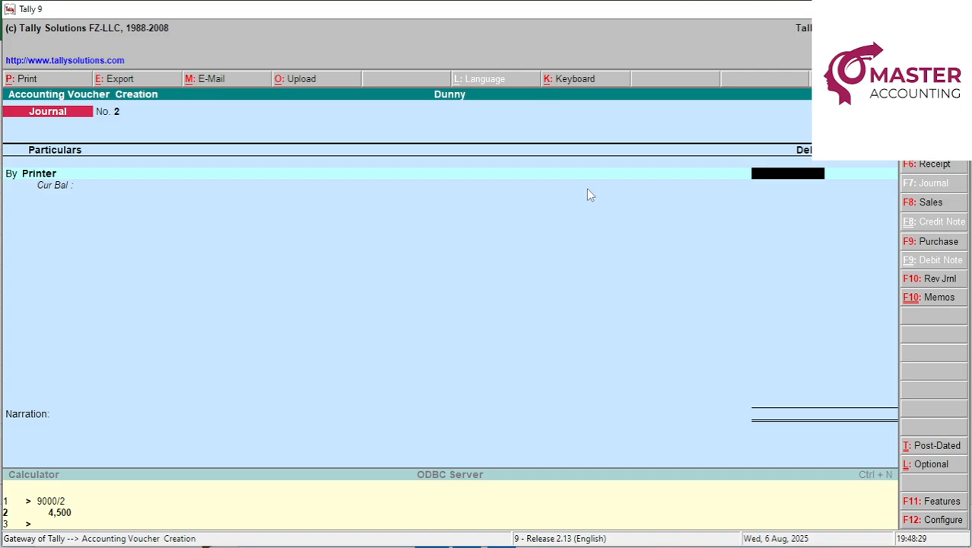
{"action": "key", "text": "alt+Tab"}
{"action": "key", "text": "alt+Tab"}
{"action": "type", "text": "12000"}
{"action": "key", "text": "Return"}
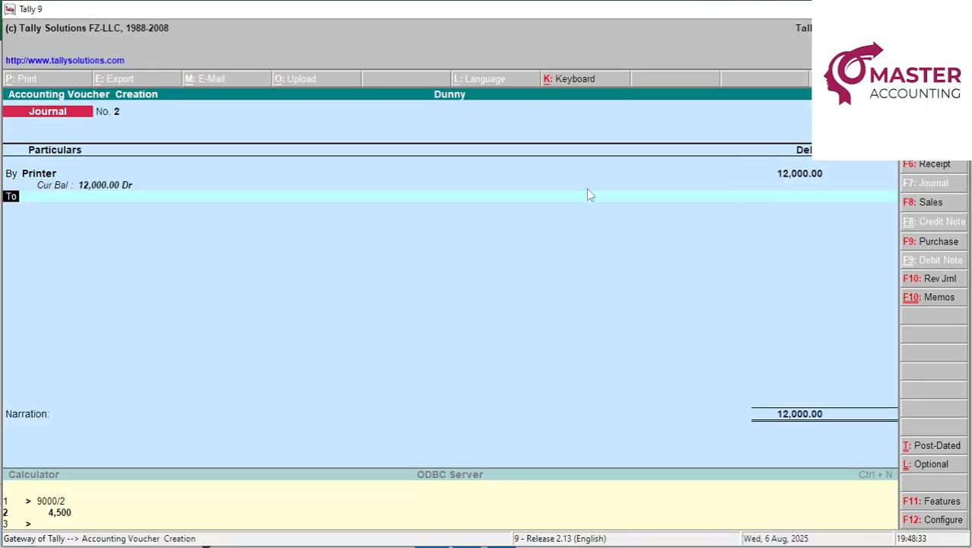
{"action": "type", "text": "vima"}
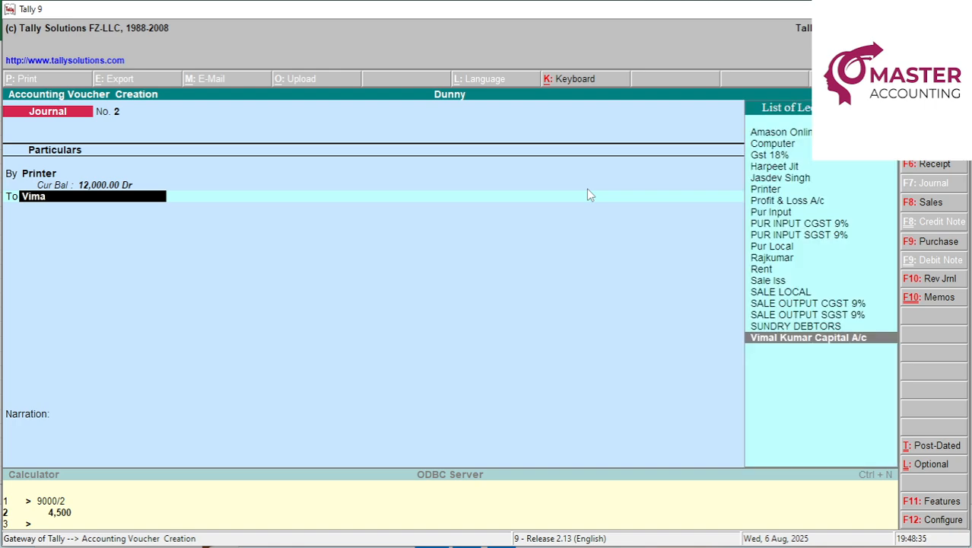
{"action": "key", "text": "Return"}
{"action": "key", "text": "Return"}
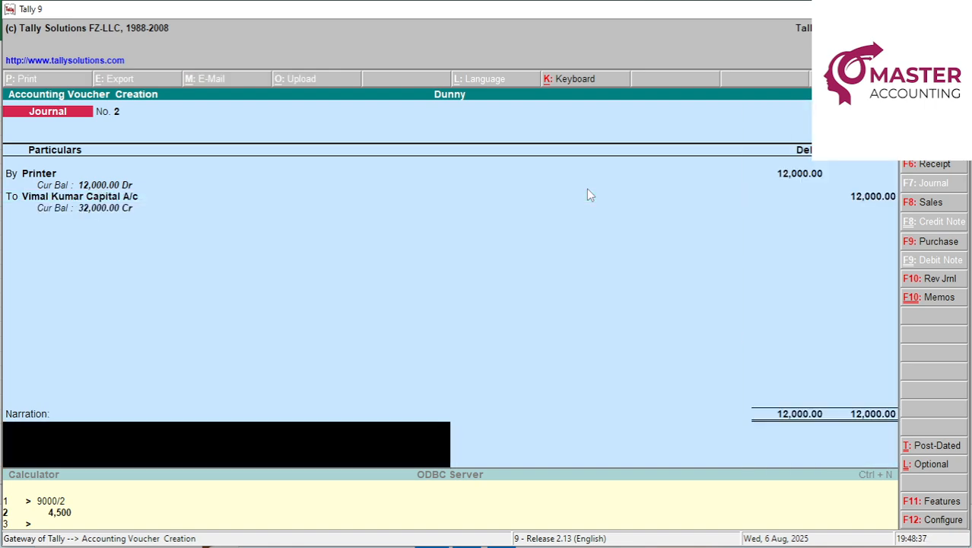
Narrate it 'introduce fixed assets as Printer', save Journal No. 2, and quit to Gateway.
{"action": "key", "text": "ctrl+r"}
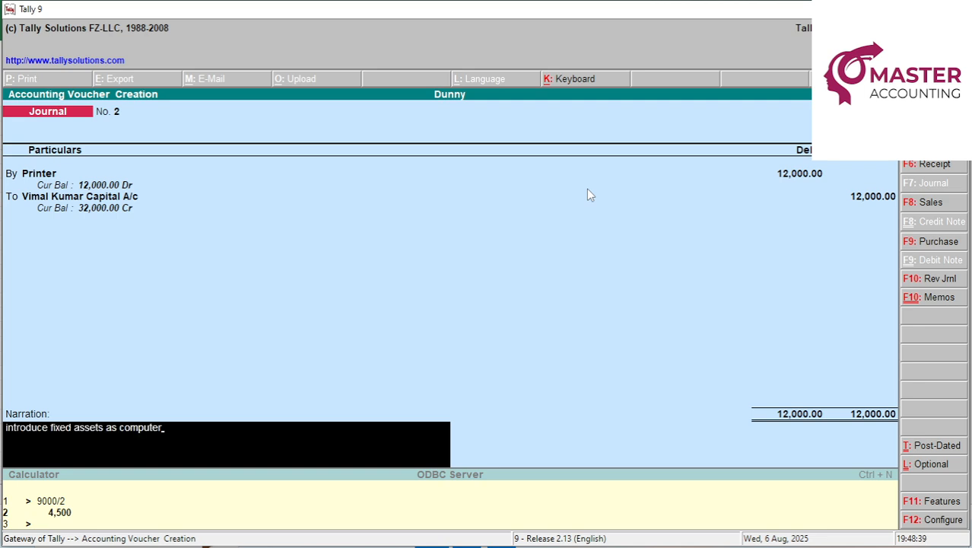
{"action": "key", "text": "BackSpace"}
{"action": "key", "text": "BackSpace"}
{"action": "key", "text": "BackSpace"}
{"action": "key", "text": "BackSpace"}
{"action": "key", "text": "BackSpace"}
{"action": "key", "text": "BackSpace"}
{"action": "key", "text": "BackSpace"}
{"action": "key", "text": "BackSpace"}
{"action": "type", "text": "Printer"}
{"action": "key", "text": "Return"}
{"action": "key", "text": "Return"}
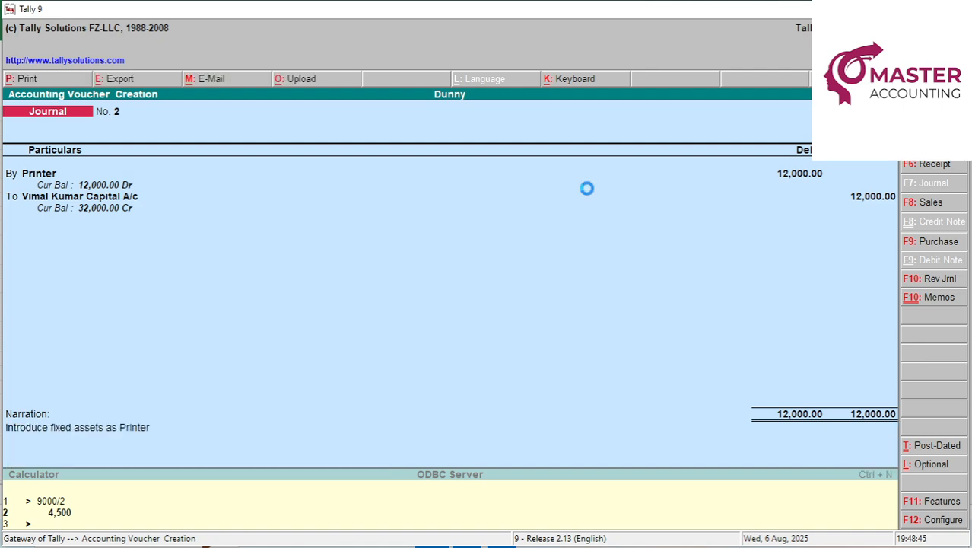
{"action": "key", "text": "Escape"}
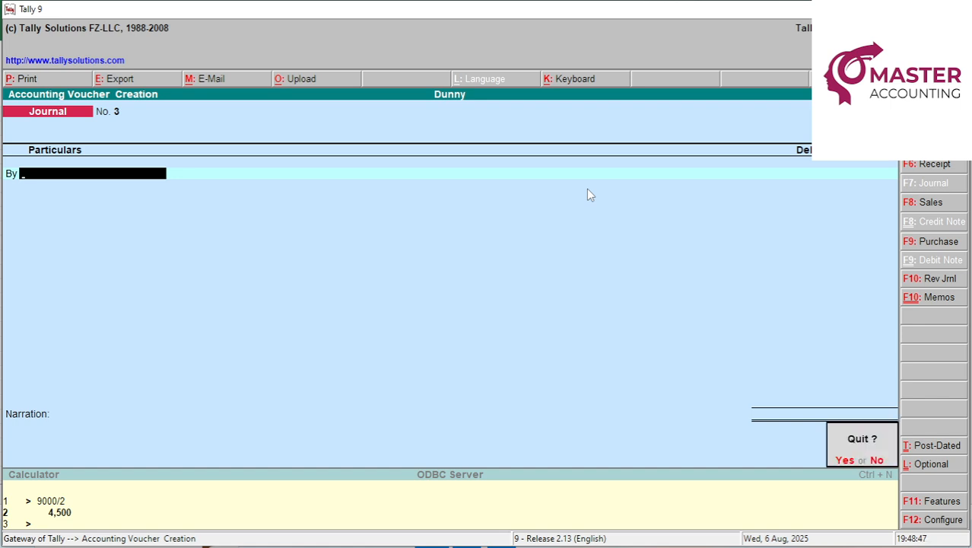
{"action": "key", "text": "Return"}
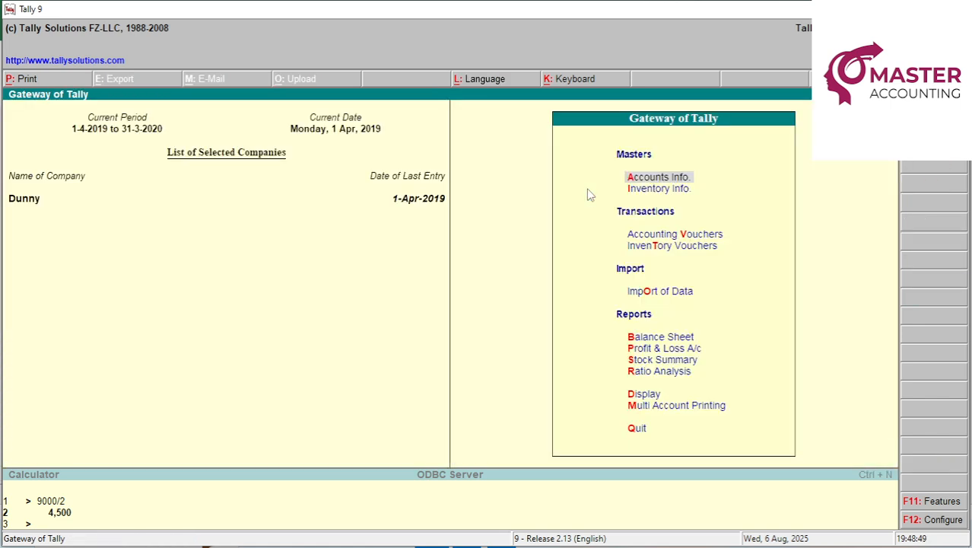
Review the detailed Balance Sheet: Computer 20,000, Printer 12,000, capital 32,000, totals 32,000.
{"action": "key", "text": "b"}
{"action": "key", "text": "alt+F1"}
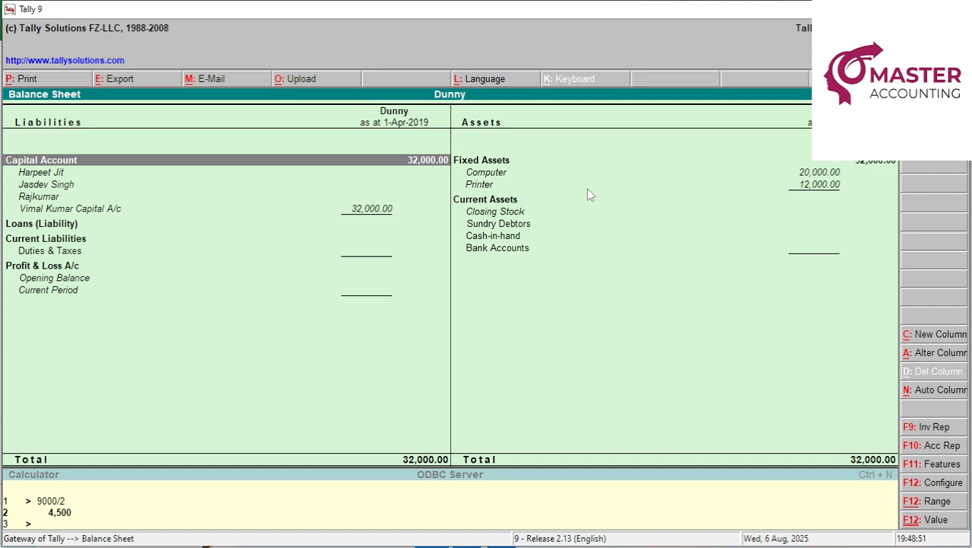
{"action": "key", "text": "Right"}
{"action": "key", "text": "Down"}
{"action": "key", "text": "Down"}
{"action": "key", "text": "Down"}
{"action": "key", "text": "Up"}
{"action": "key", "text": "Up"}
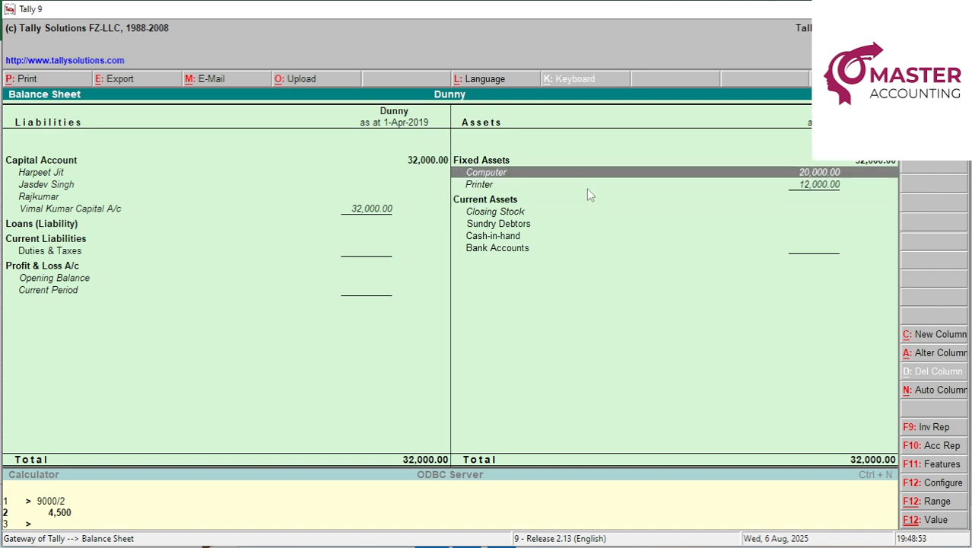
{"action": "key", "text": "Down"}
{"action": "key", "text": "Up"}
{"action": "key", "text": "Up"}
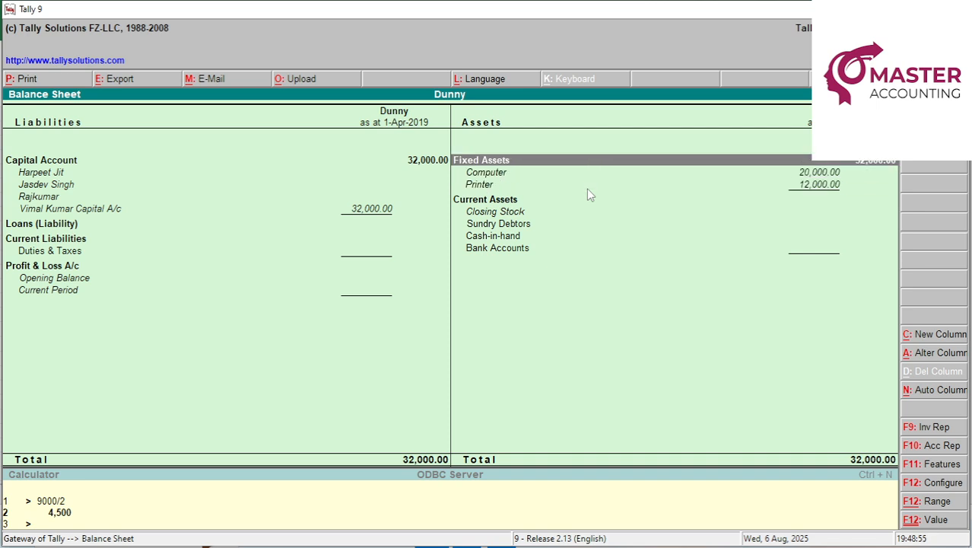
{"action": "key", "text": "Left"}
{"action": "key", "text": "Down"}
{"action": "key", "text": "Down"}
{"action": "key", "text": "Down"}
{"action": "key", "text": "Down"}
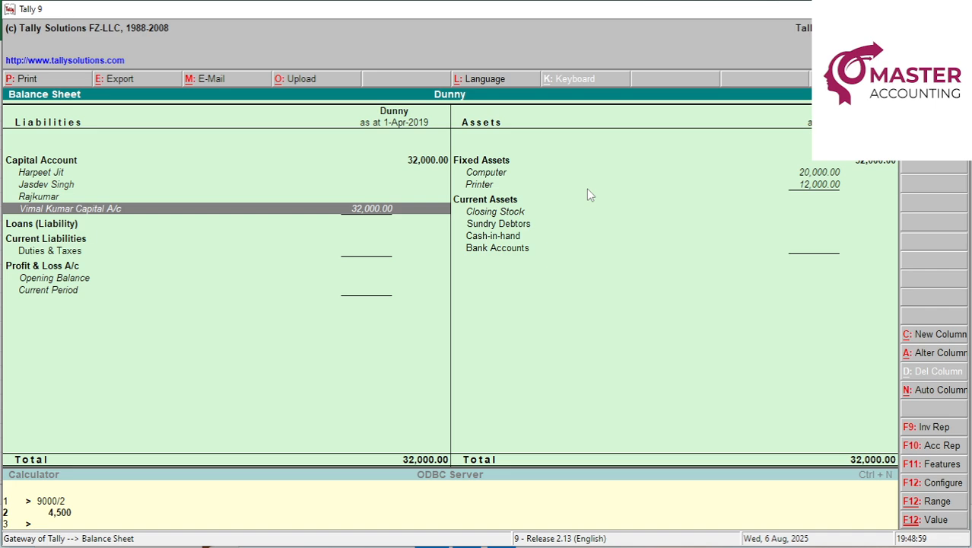
{"action": "key", "text": "Right"}
{"action": "key", "text": "Left"}
{"action": "key", "text": "alt+Tab"}
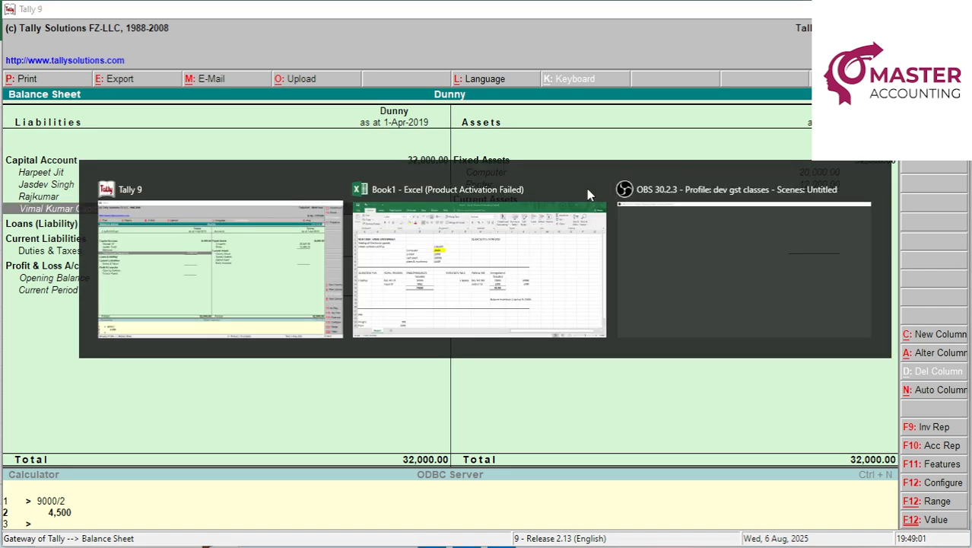
Fill the printer amount 12000 in E6 yellow in Excel.
{"action": "left_click", "coordinate": [587, 188]}
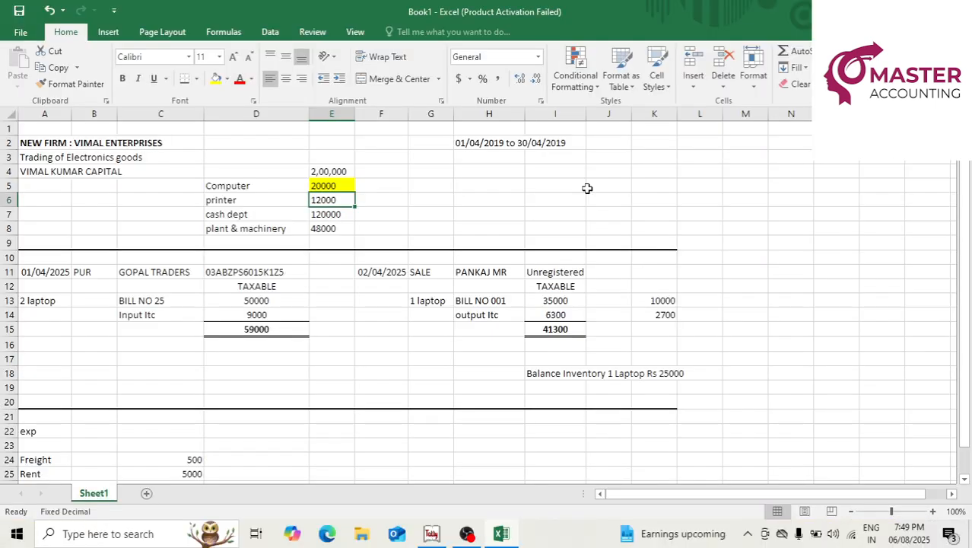
{"action": "left_click", "coordinate": [216, 78]}
{"action": "key", "text": "Down"}
{"action": "key", "text": "Up"}
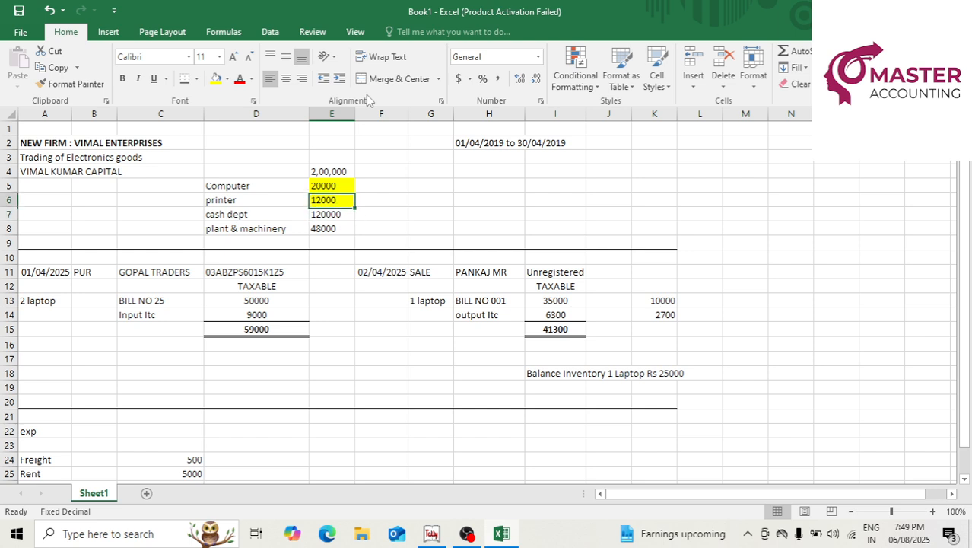
Relabel D7 as 'cash dept In Bank', then go back to Tally's Gateway.
{"action": "key", "text": "Down"}
{"action": "key", "text": "Left"}
{"action": "key", "text": "Left"}
{"action": "key", "text": "Right"}
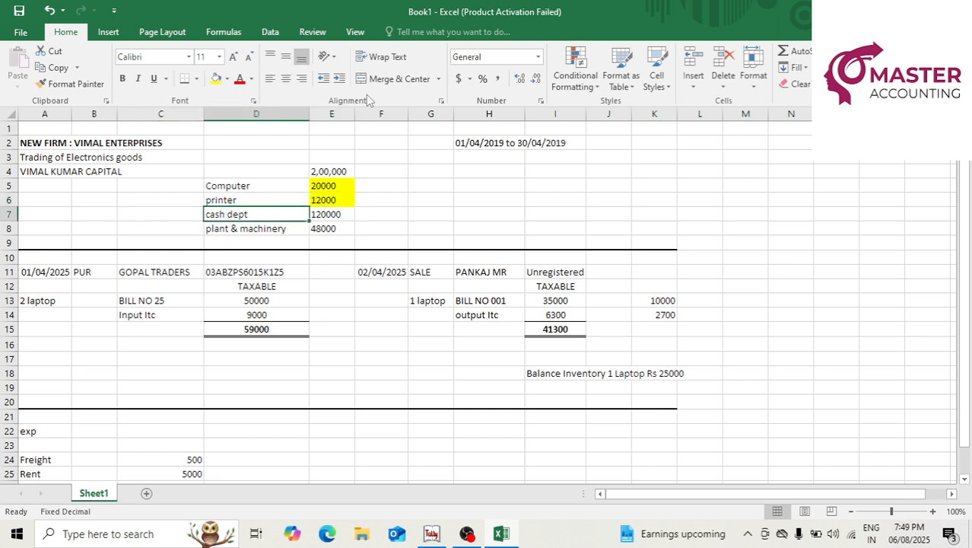
{"action": "key", "text": "F2"}
{"action": "type", "text": "In"}
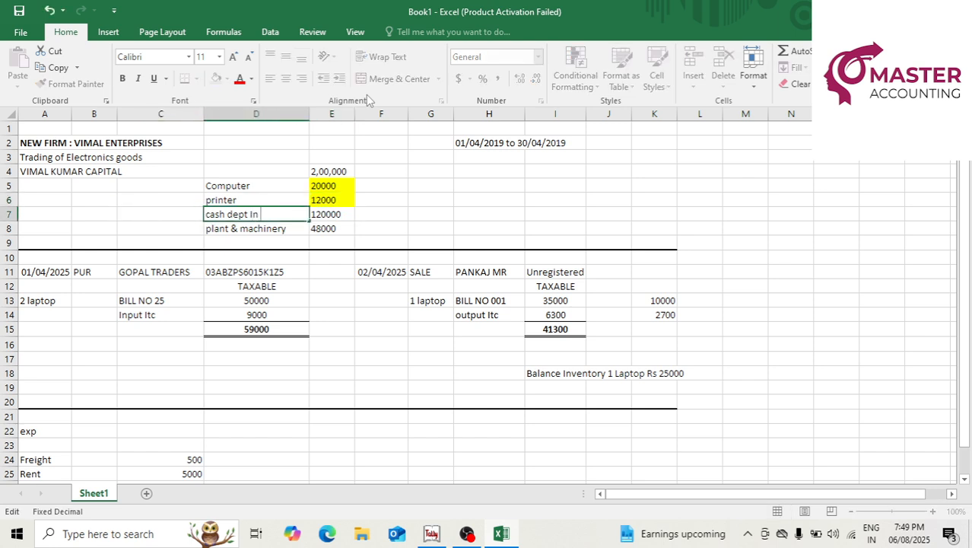
{"action": "type", "text": " Bank"}
{"action": "key", "text": "Return"}
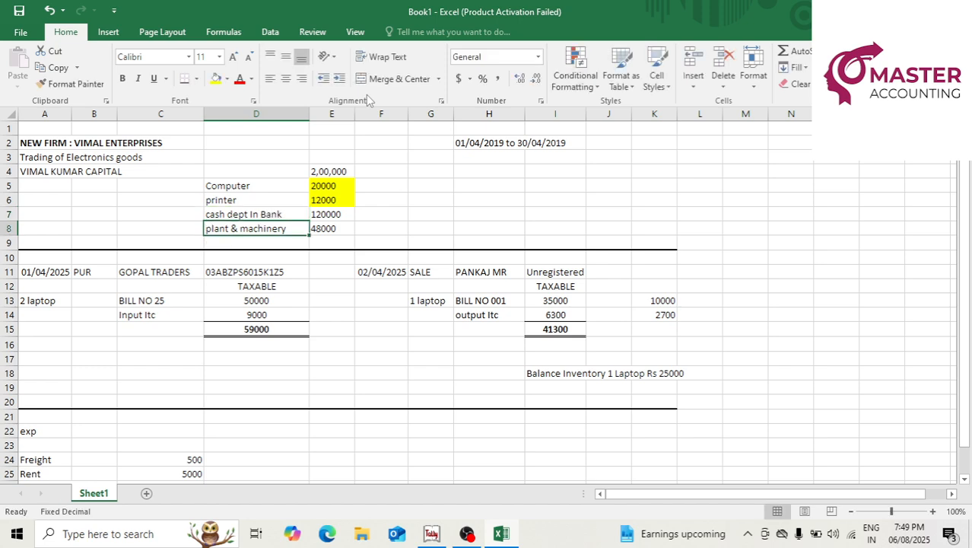
{"action": "key", "text": "Right"}
{"action": "key", "text": "Up"}
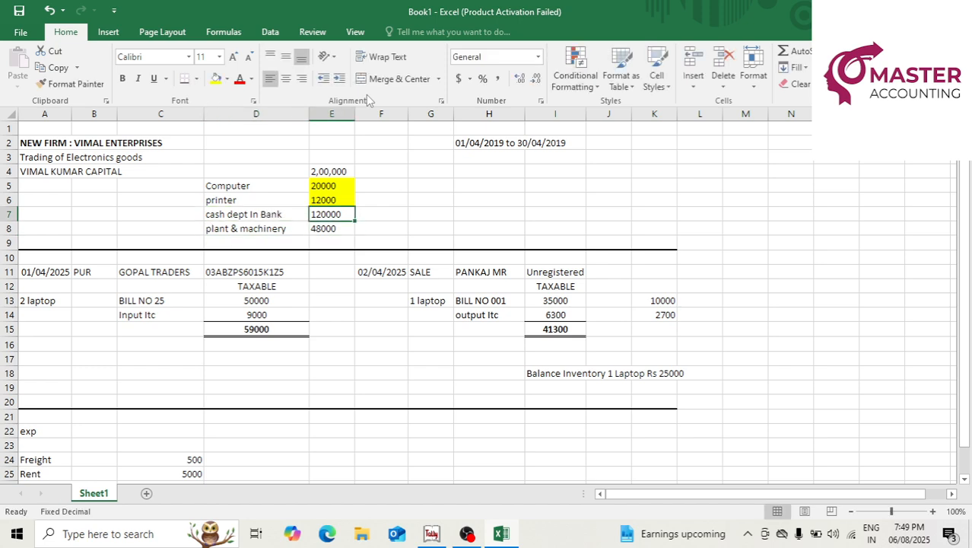
{"action": "key", "text": "alt+Tab"}
{"action": "key", "text": "Escape"}
{"action": "key", "text": "Escape"}
Enter a Contra voucher moving 1,20,000 from Cash into Bank.
{"action": "key", "text": "n"}
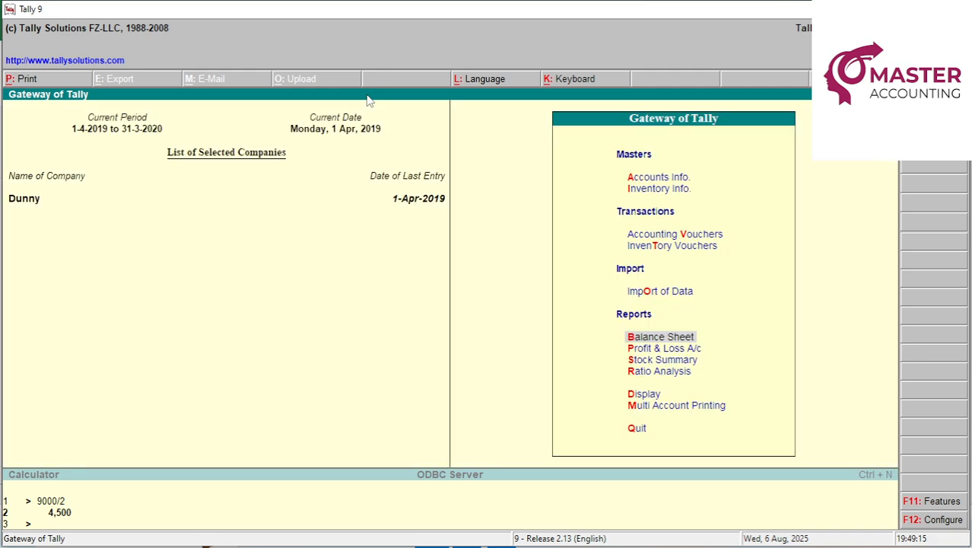
{"action": "key", "text": "v"}
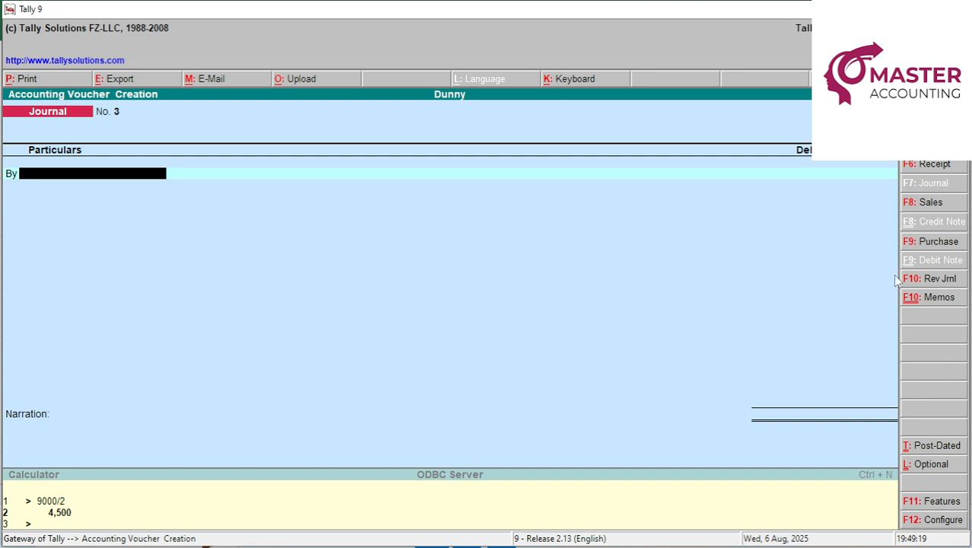
{"action": "left_click", "coordinate": [934, 144]}
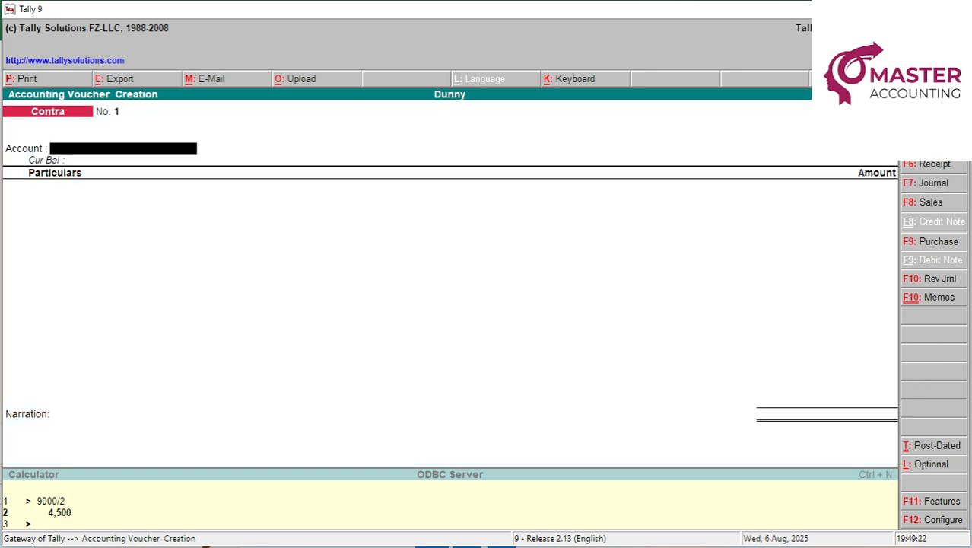
{"action": "type", "text": "b"}
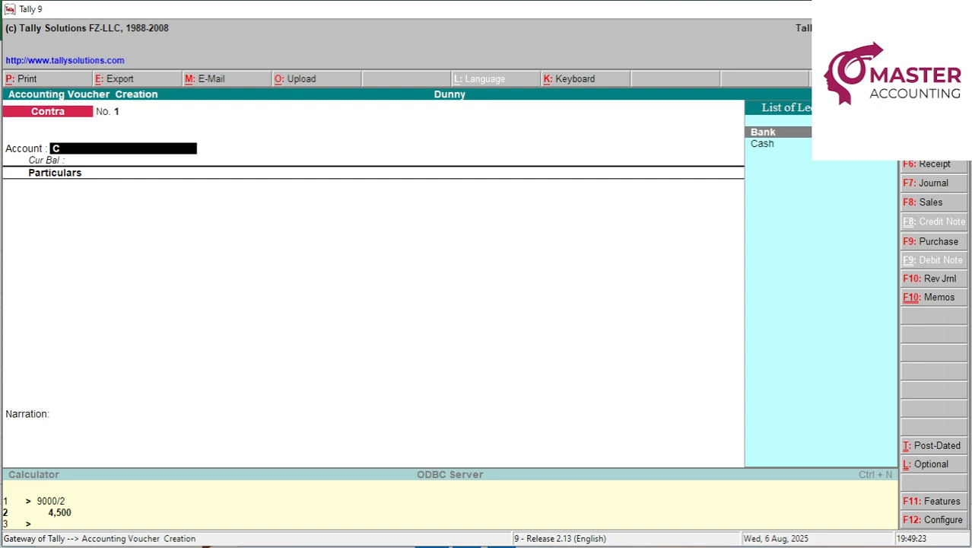
{"action": "key", "text": "Return"}
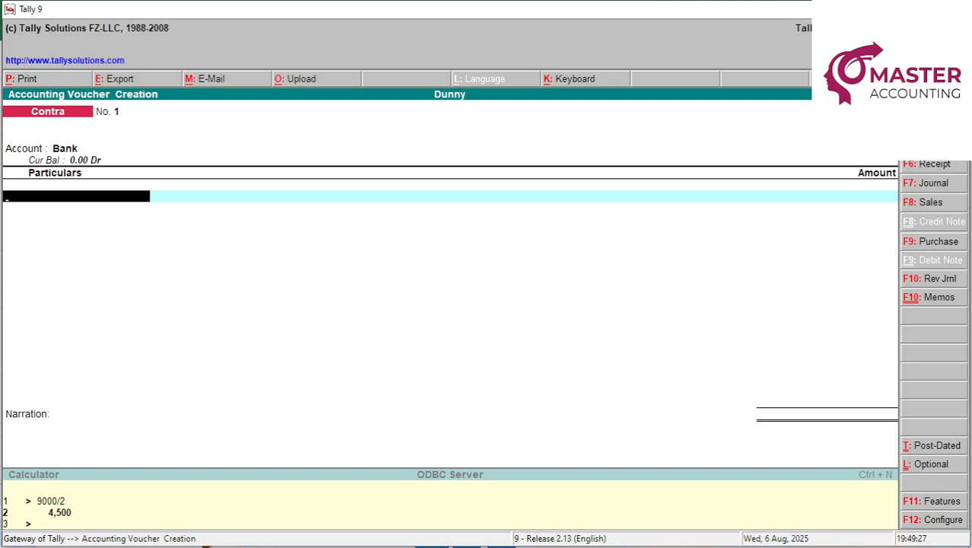
{"action": "type", "text": "c"}
{"action": "key", "text": "Return"}
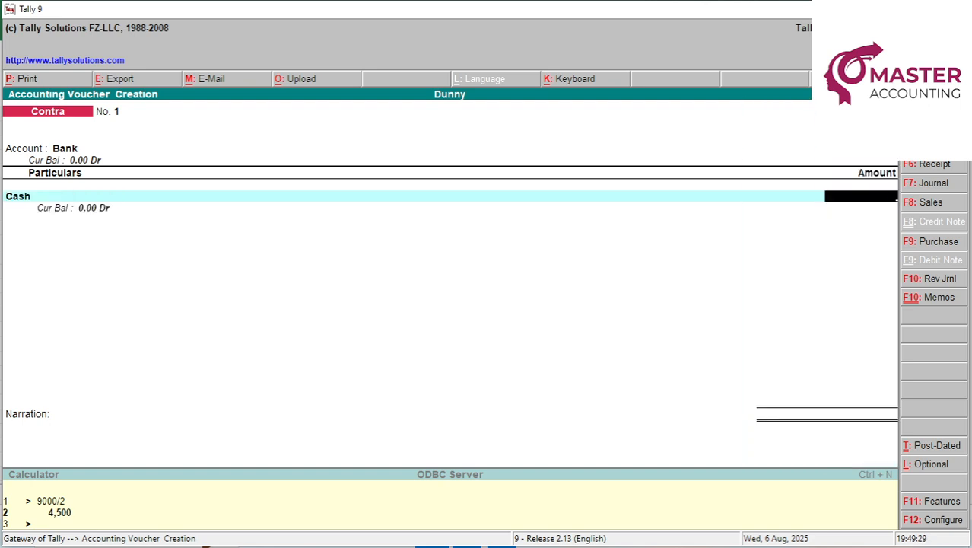
{"action": "type", "text": "120000"}
{"action": "key", "text": "Return"}
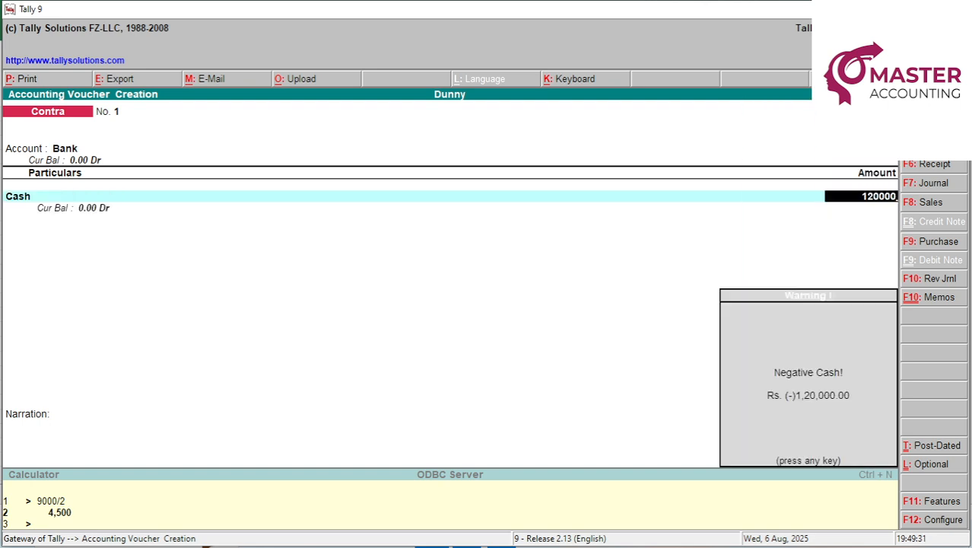
{"action": "key", "text": "Return"}
{"action": "key", "text": "Return"}
Narrate it 'cash deposited', save Contra No. 1, and return to the Gateway.
{"action": "type", "text": "cash dep"}
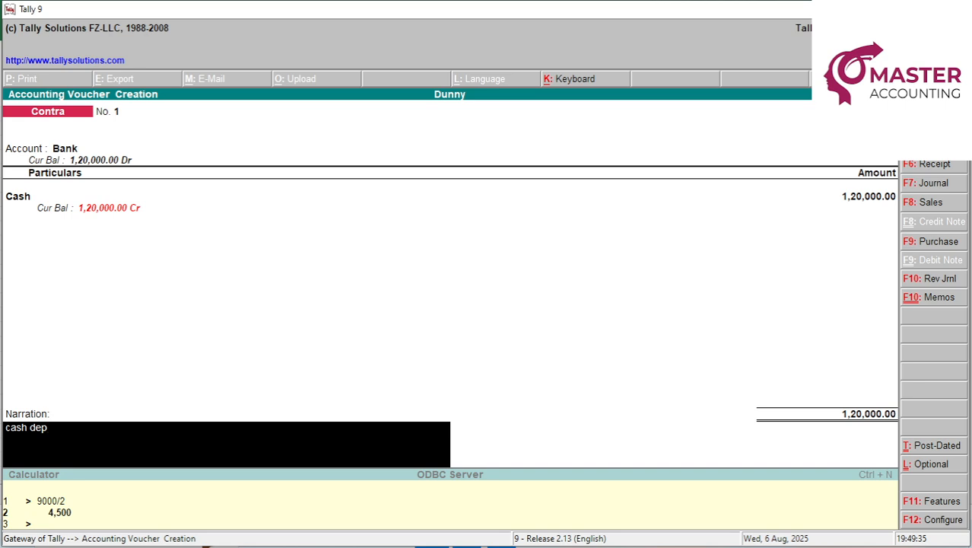
{"action": "type", "text": "osited"}
{"action": "key", "text": "Return"}
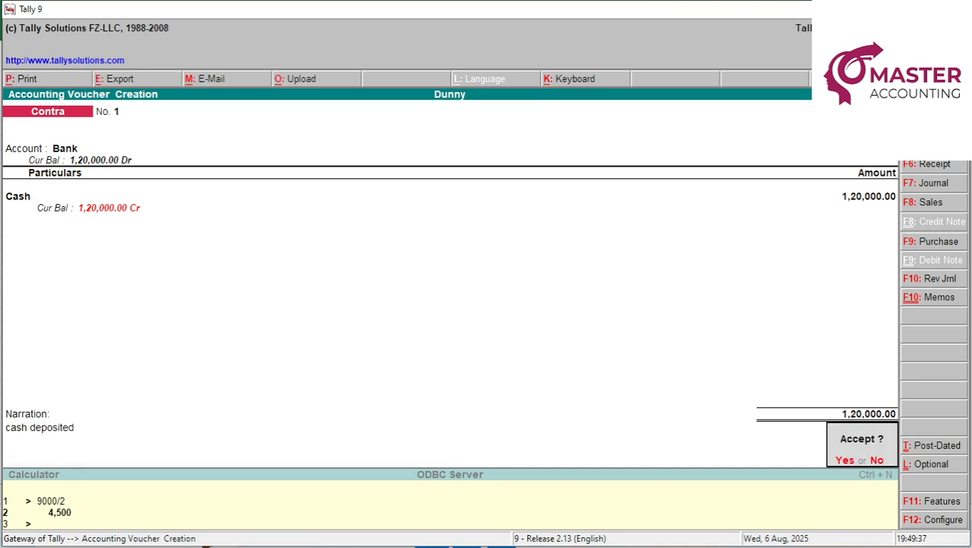
{"action": "key", "text": "Return"}
{"action": "key", "text": "Escape"}
{"action": "key", "text": "Return"}
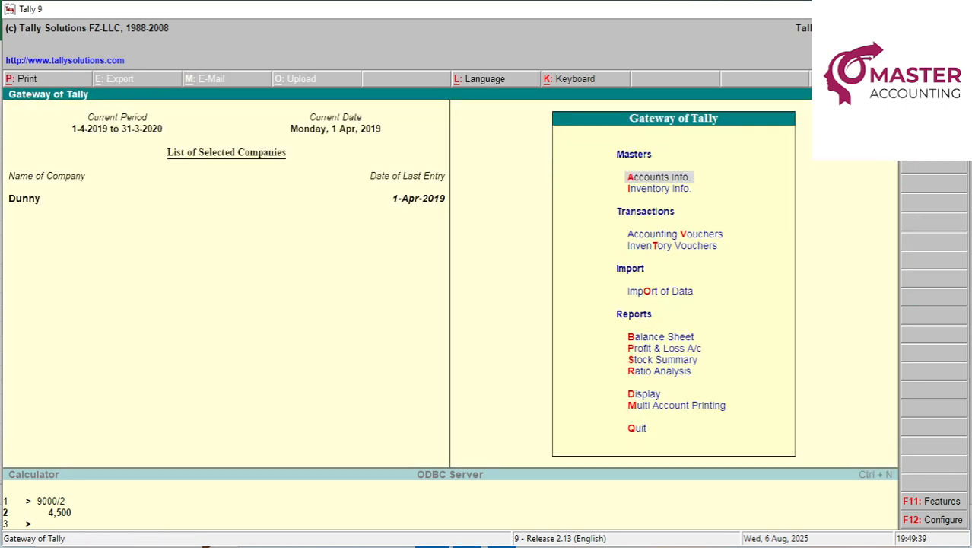
Fill the matching 120000 cash amount in Excel yellow and return to Tally.
{"action": "key", "text": "alt+Tab"}
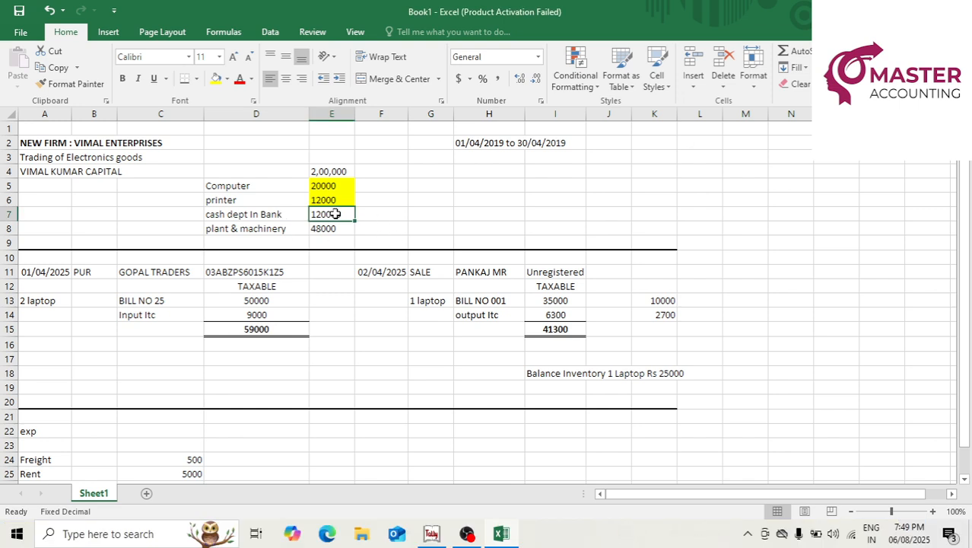
{"action": "left_click", "coordinate": [216, 78]}
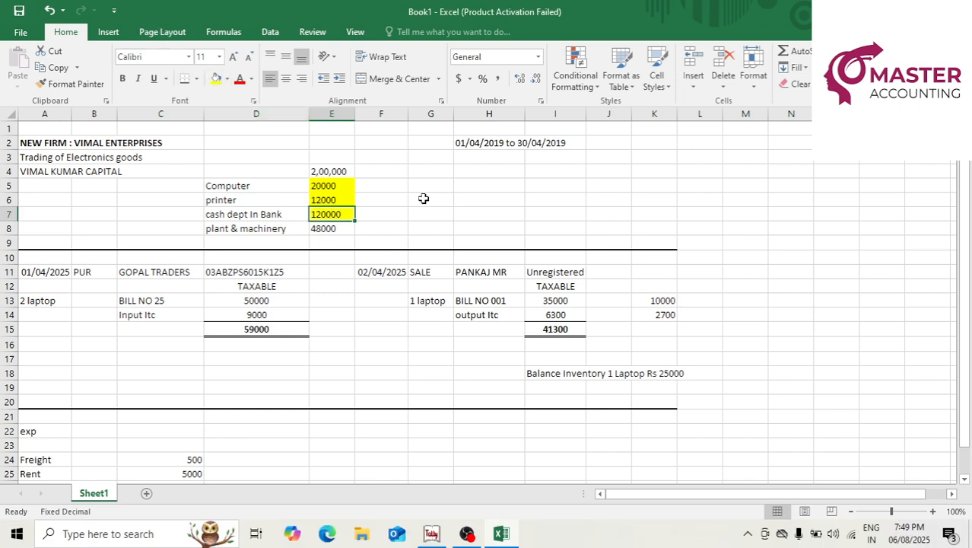
{"action": "left_click", "coordinate": [431, 537]}
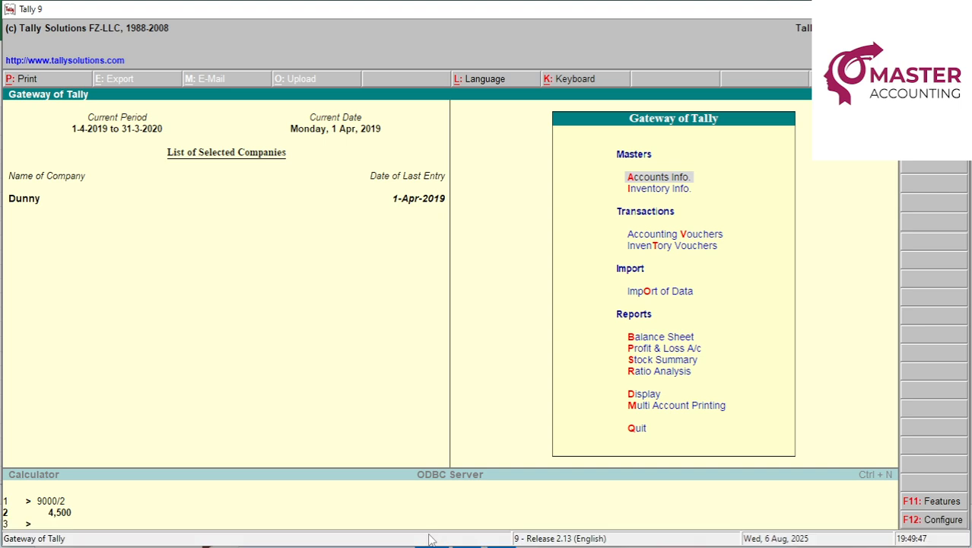
Enter a Receipt voucher into Cash from the proprietor's capital ledger for 1,20,000.
{"action": "key", "text": "v"}
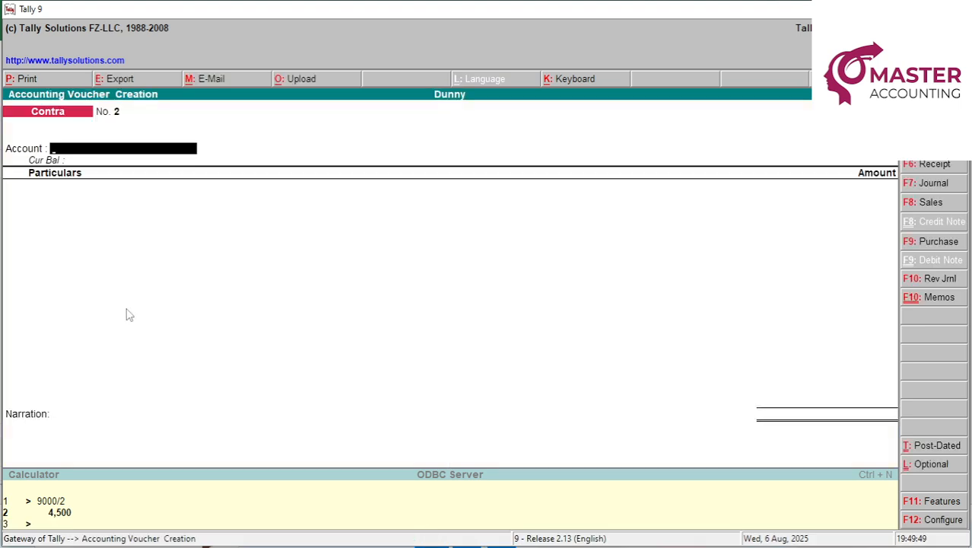
{"action": "left_click", "coordinate": [935, 169]}
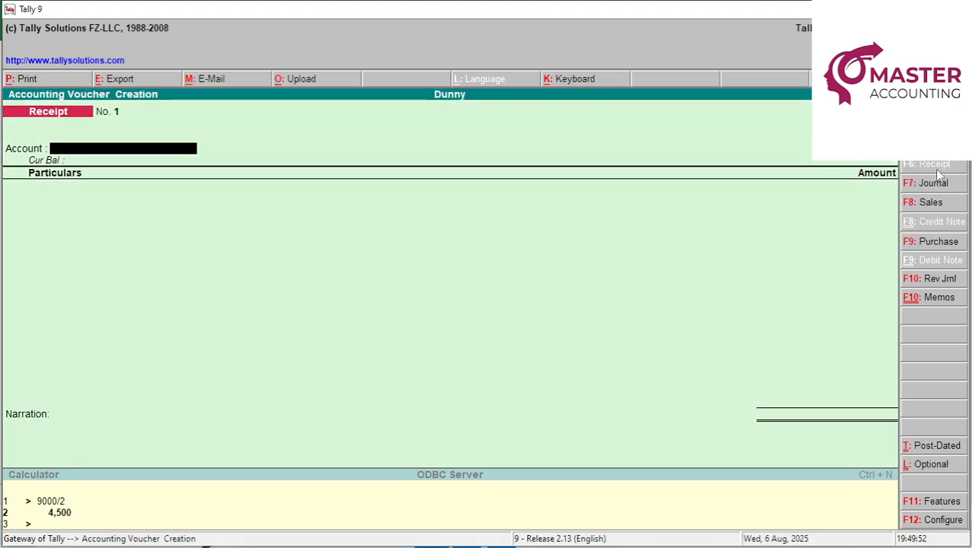
{"action": "type", "text": "C"}
{"action": "key", "text": "Return"}
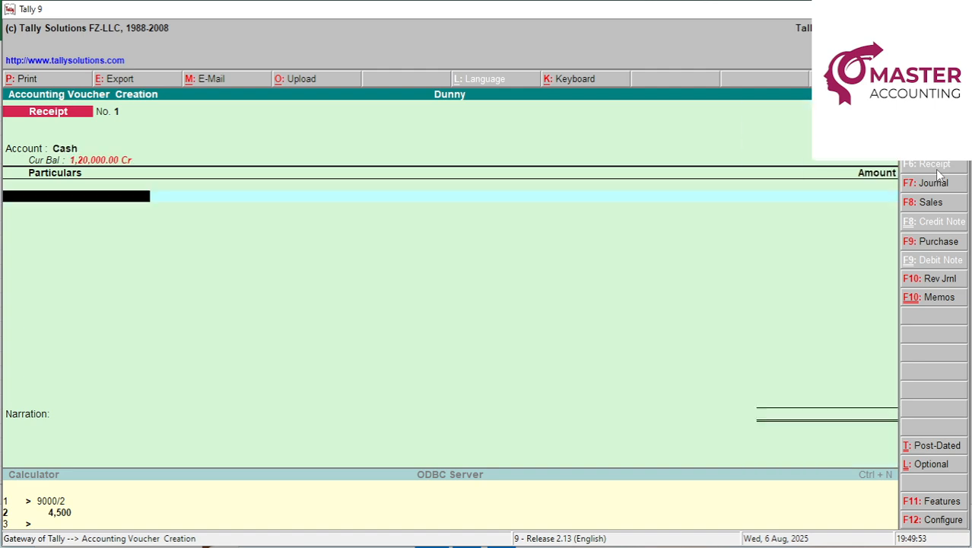
{"action": "type", "text": "Vim"}
{"action": "key", "text": "Return"}
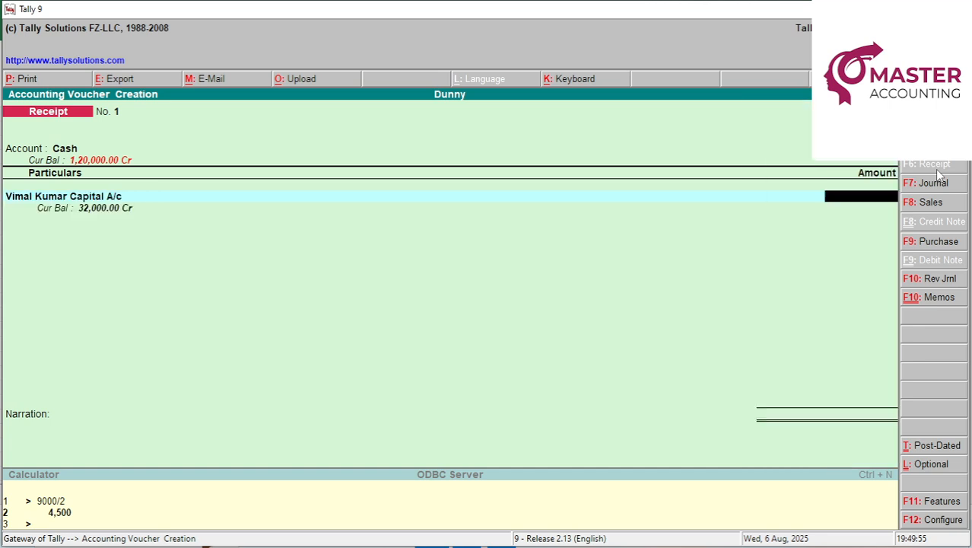
{"action": "type", "text": "120000"}
{"action": "key", "text": "Return"}
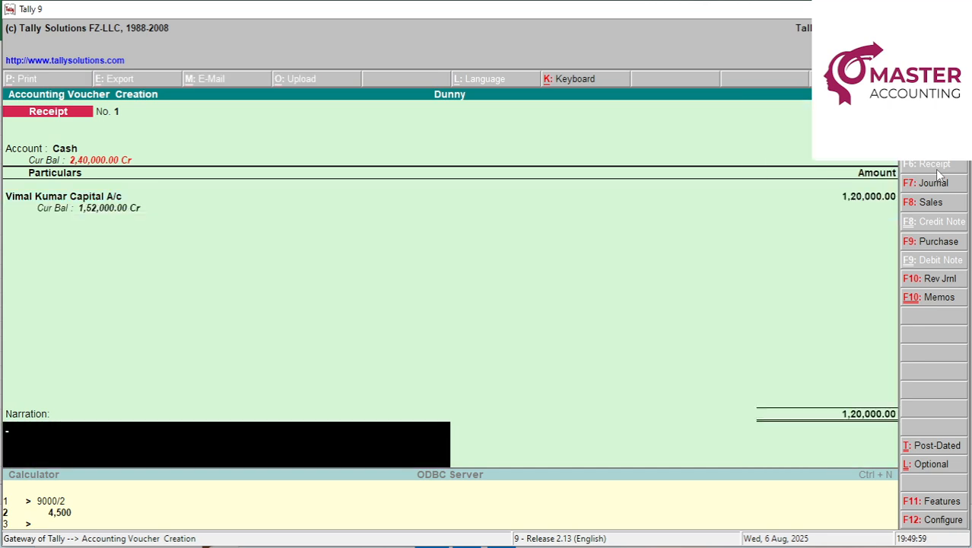
Narrate it 'cash introduced by prop', save it, and return to the Gateway.
{"action": "type", "text": "cash introduced by"}
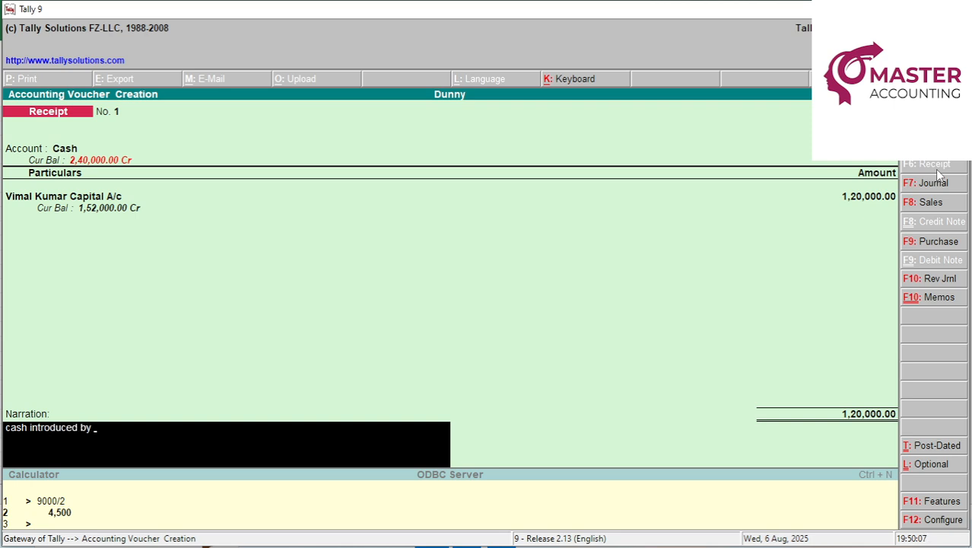
{"action": "type", "text": " prop"}
{"action": "key", "text": "Return"}
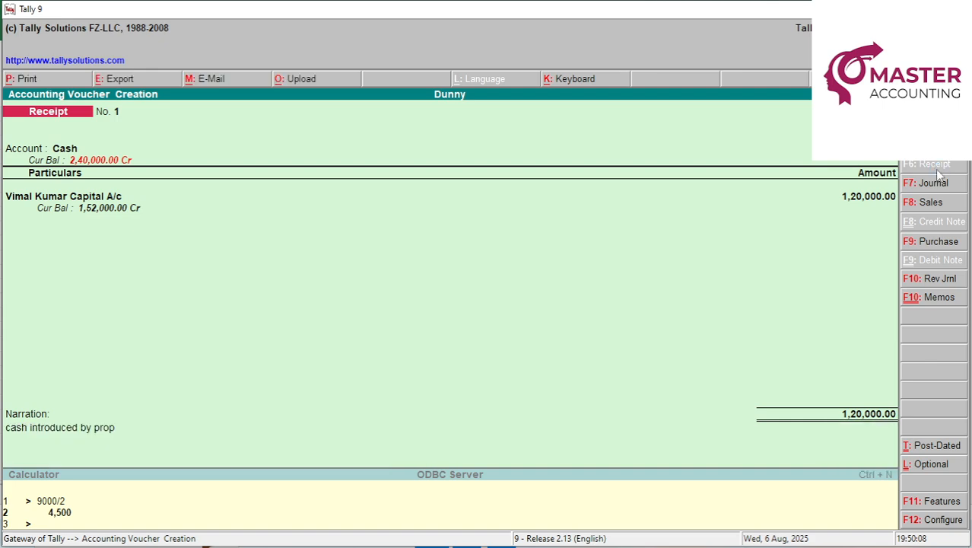
{"action": "key", "text": "Escape"}
{"action": "key", "text": "Return"}
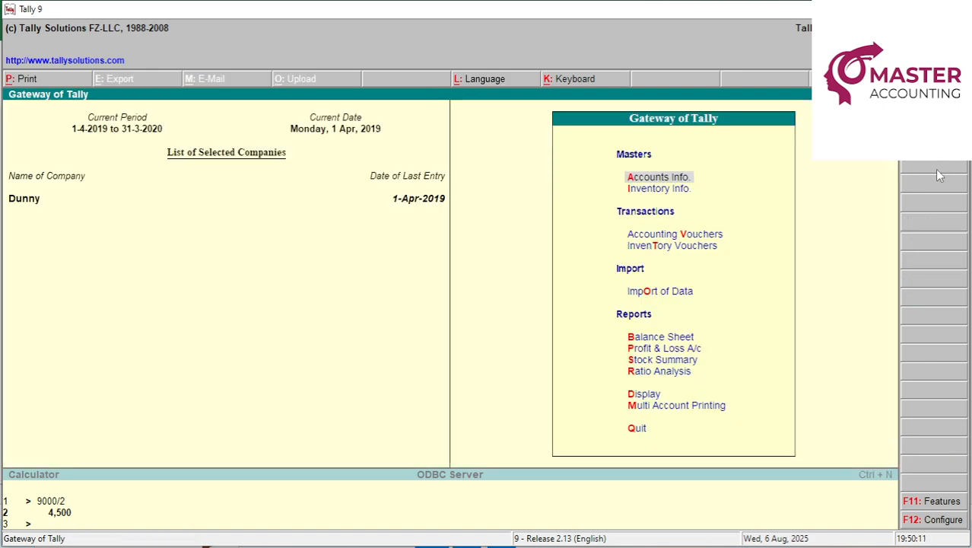
{"action": "key", "text": "b"}
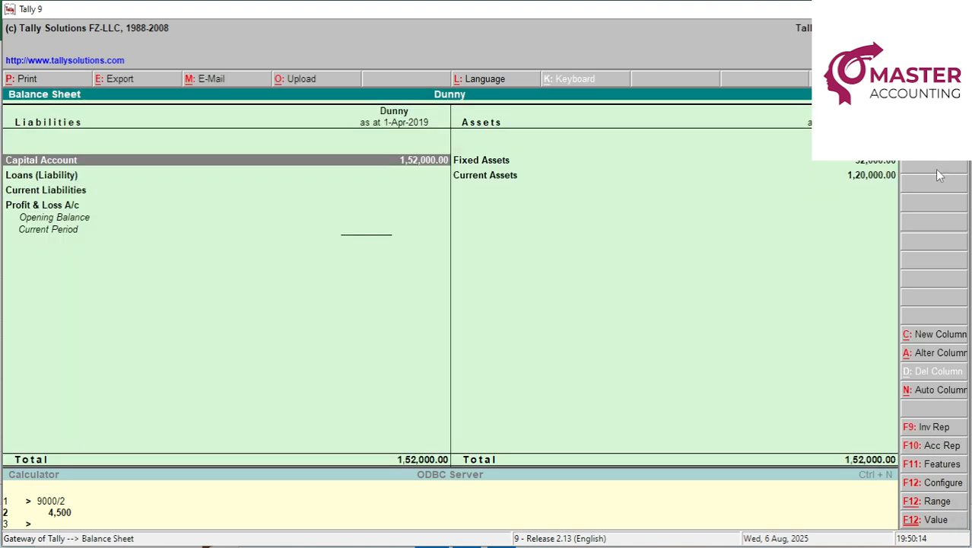
{"action": "key", "text": "alt+F1"}
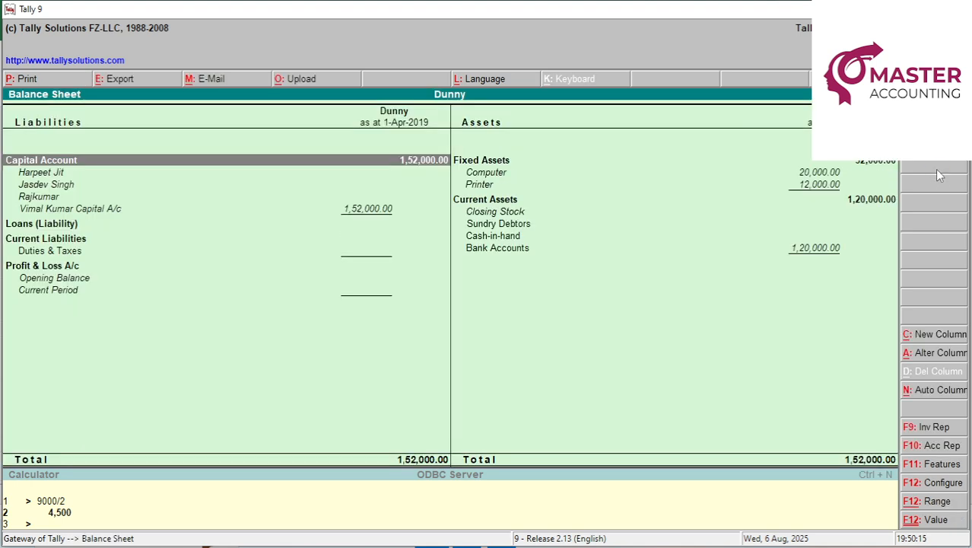
{"action": "key", "text": "Right"}
{"action": "key", "text": "Down"}
{"action": "key", "text": "Down"}
{"action": "key", "text": "Down"}
{"action": "key", "text": "Up"}
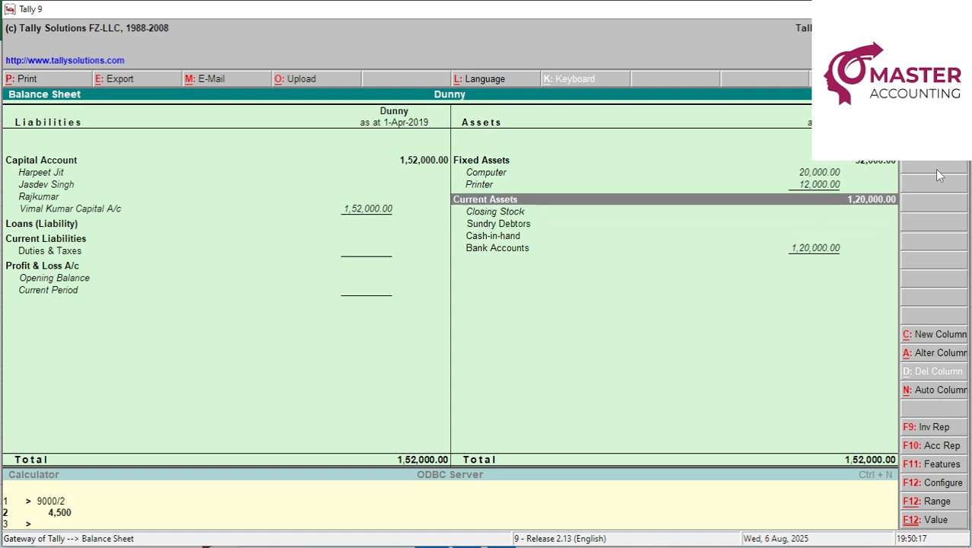
{"action": "key", "text": "Up"}
{"action": "key", "text": "Left"}
{"action": "key", "text": "Down"}
{"action": "key", "text": "Down"}
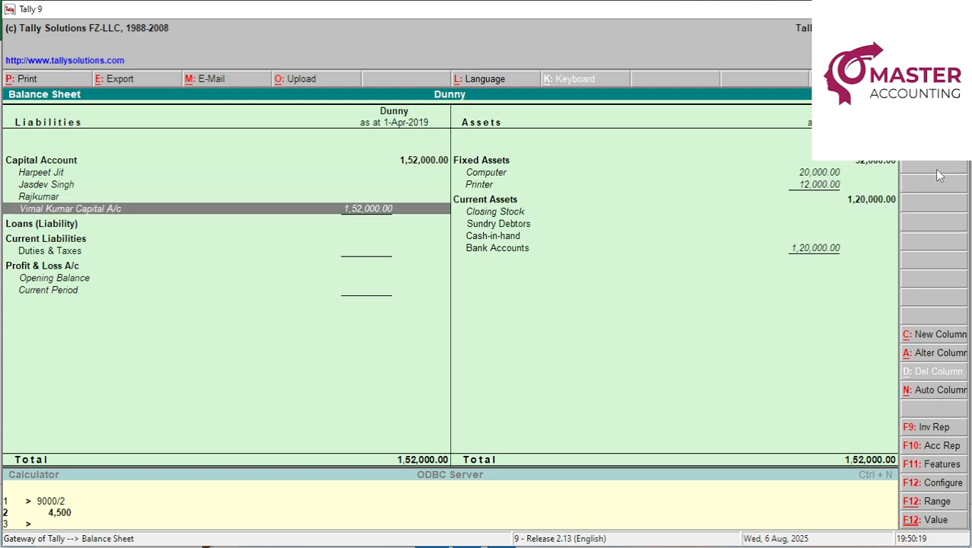
{"action": "key", "text": "Right"}
{"action": "key", "text": "Up"}
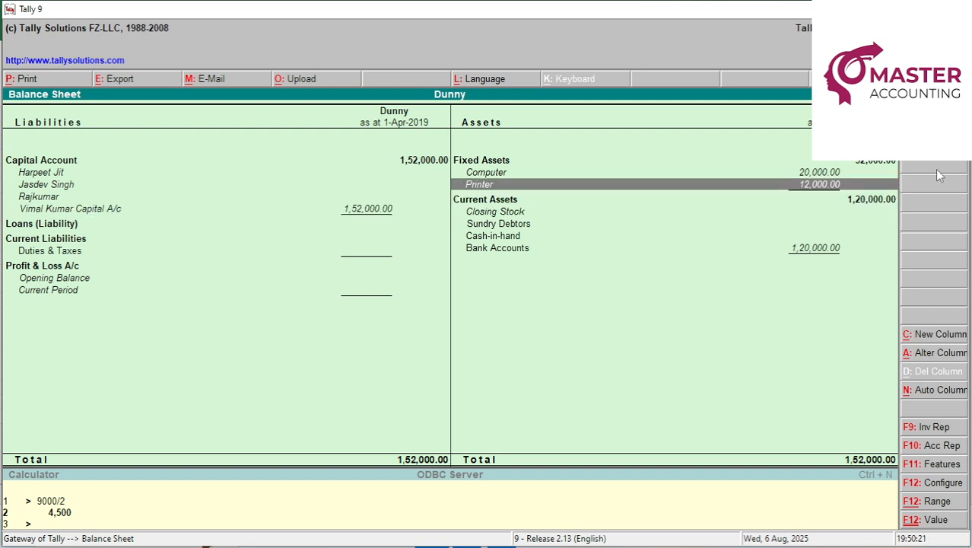
{"action": "key", "text": "Up"}
{"action": "key", "text": "Down"}
{"action": "key", "text": "Down"}
{"action": "key", "text": "Down"}
{"action": "key", "text": "Down"}
{"action": "key", "text": "Down"}
{"action": "key", "text": "Down"}
{"action": "key", "text": "Down"}
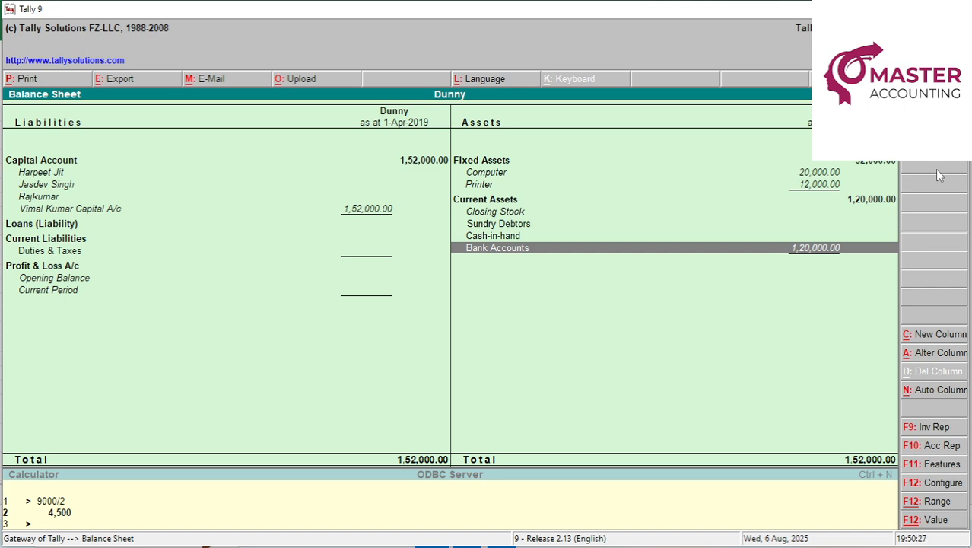
{"action": "key", "text": "alt+Tab"}
{"action": "key", "text": "Left"}
{"action": "key", "text": "Left"}
{"action": "key", "text": "Left"}
{"action": "key", "text": "Down"}
{"action": "key", "text": "Down"}
{"action": "key", "text": "Down"}
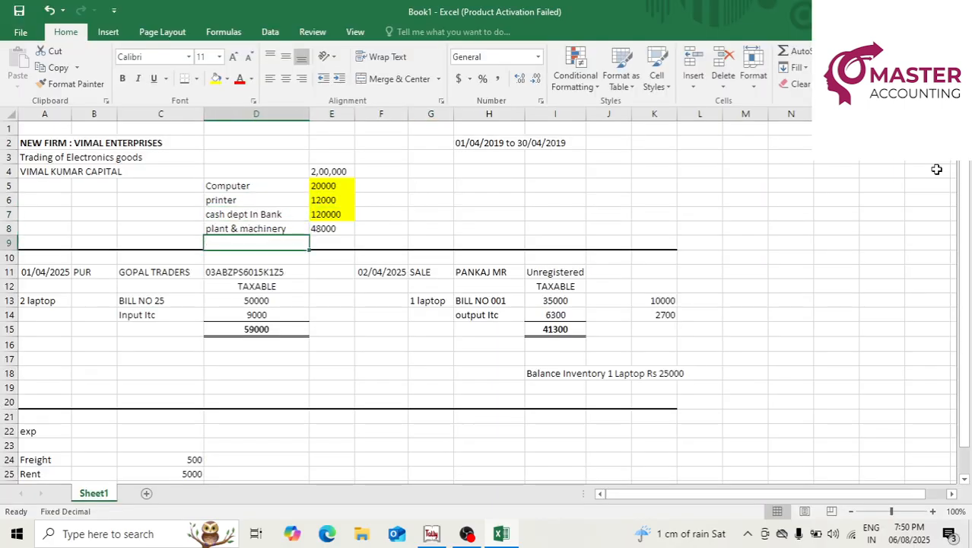
{"action": "key", "text": "Right"}
{"action": "key", "text": "Up"}
{"action": "key", "text": "alt+Tab"}
{"action": "key", "text": "alt+Tab"}
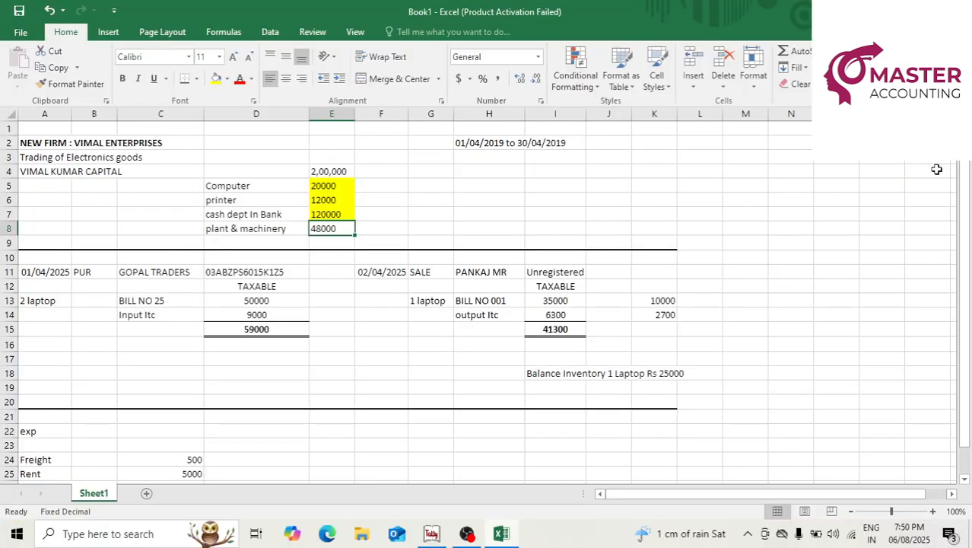
{"action": "key", "text": "Left"}
{"action": "key", "text": "Right"}
{"action": "key", "text": "Left"}
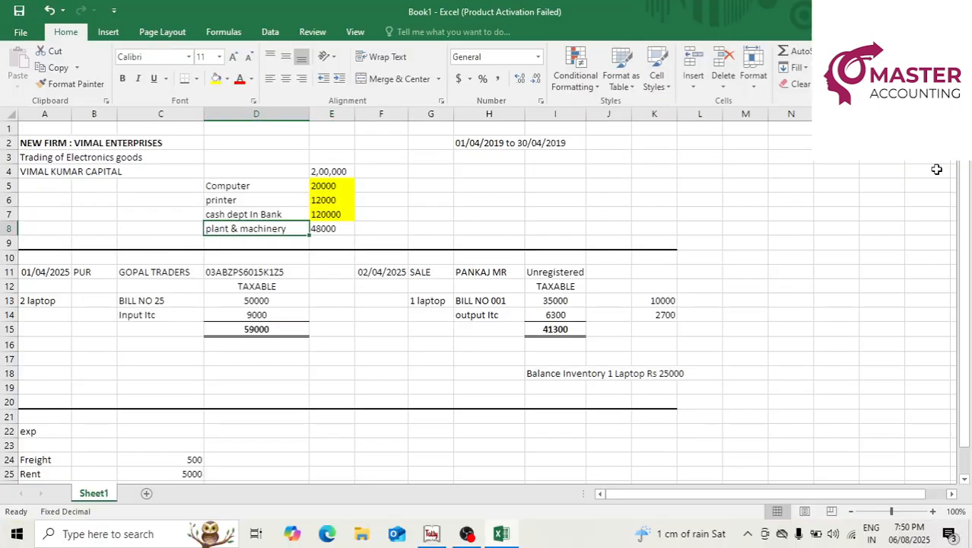
{"action": "key", "text": "Right"}
{"action": "key", "text": "alt+Tab"}
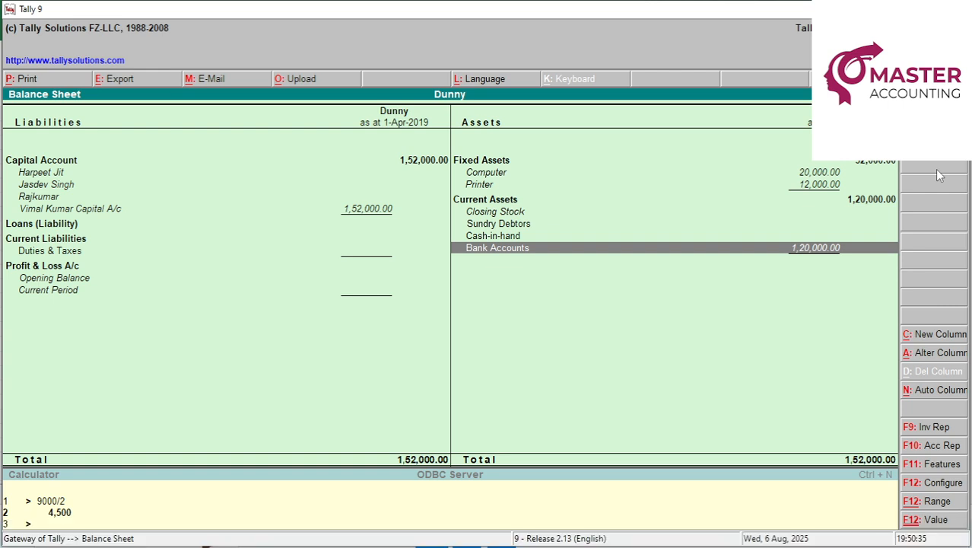
In a new journal, create the ledger 'Plant & Machinery' under Fixed Assets.
{"action": "key", "text": "Escape"}
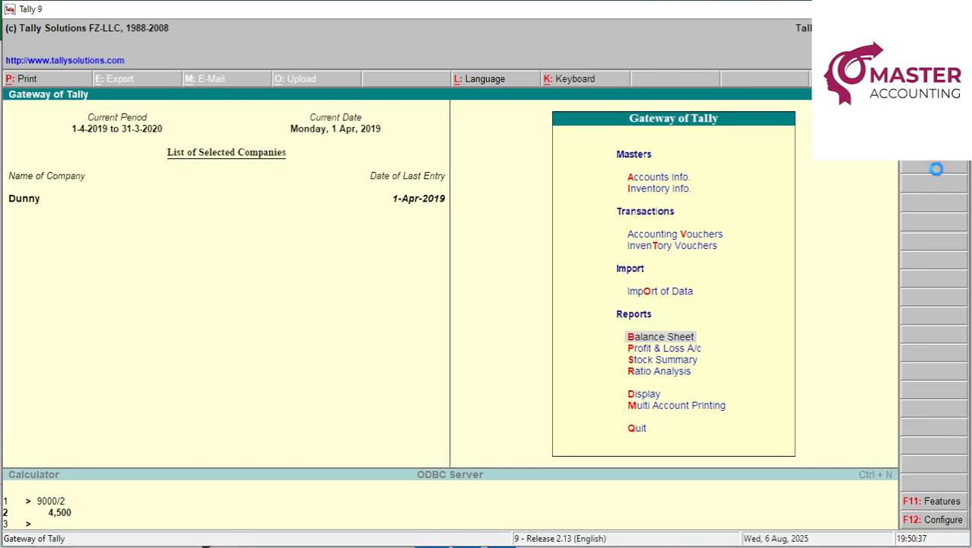
{"action": "key", "text": "v"}
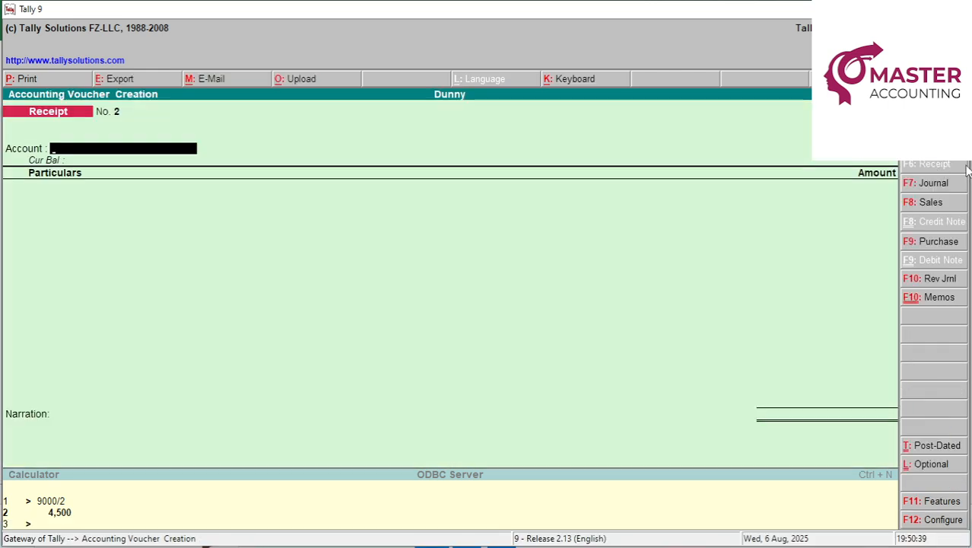
{"action": "left_click", "coordinate": [942, 187]}
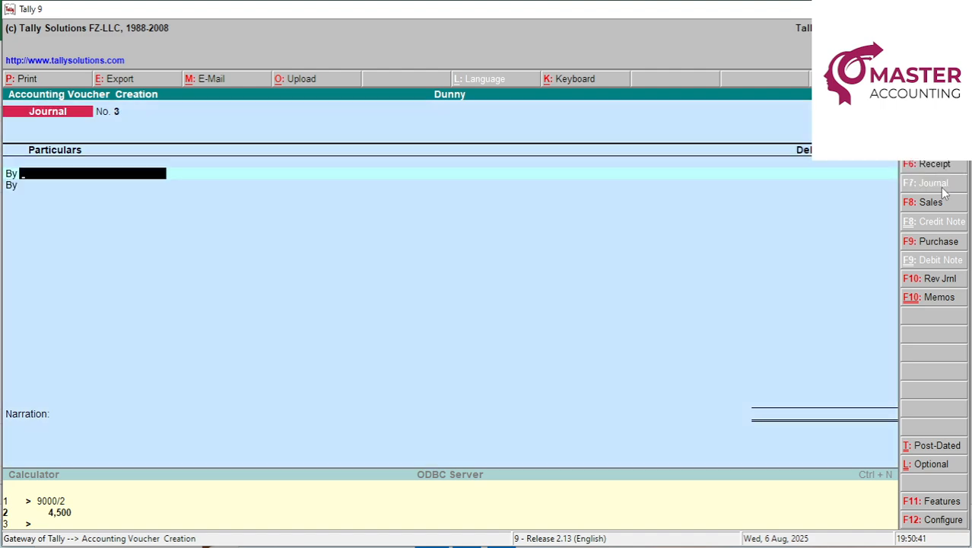
{"action": "key", "text": "alt+c"}
{"action": "type", "text": "P"}
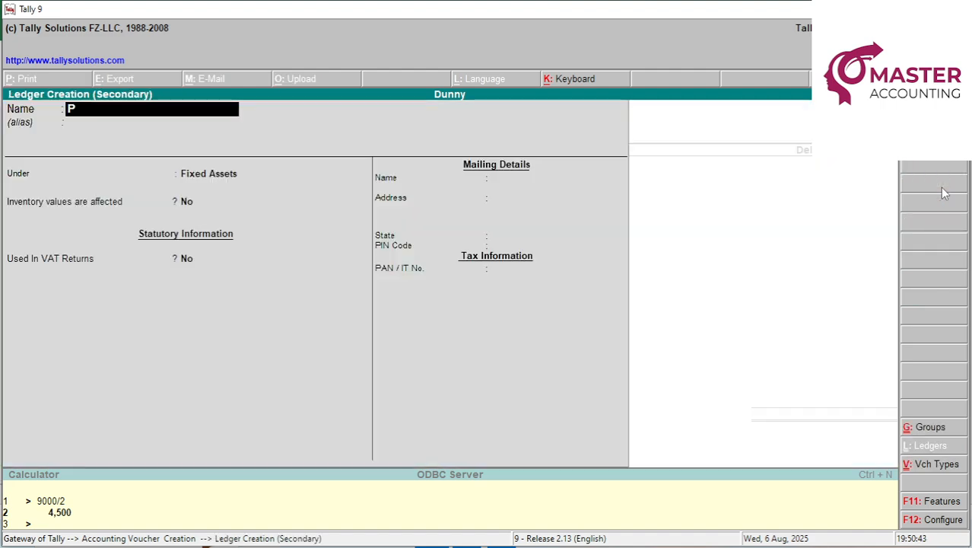
{"action": "type", "text": "lant & Machinery"}
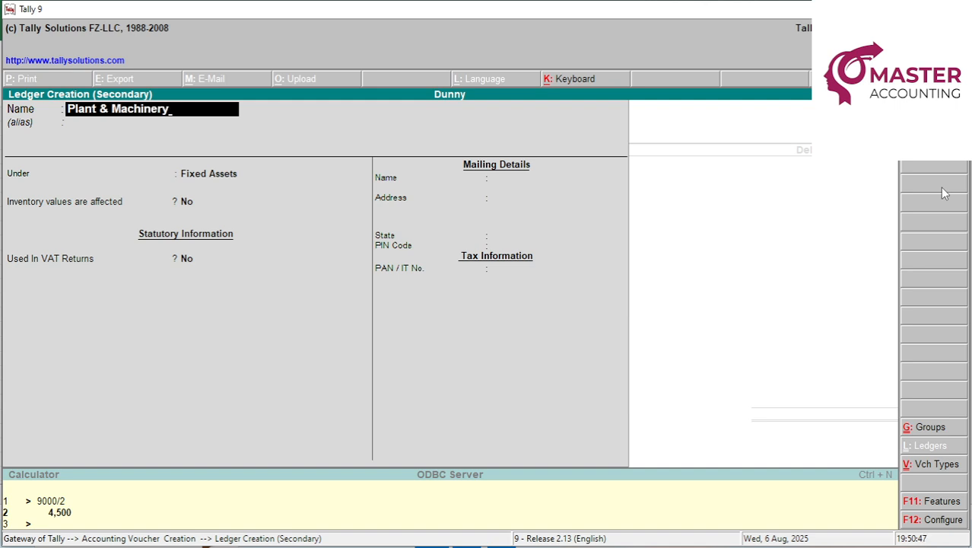
{"action": "key", "text": "Return"}
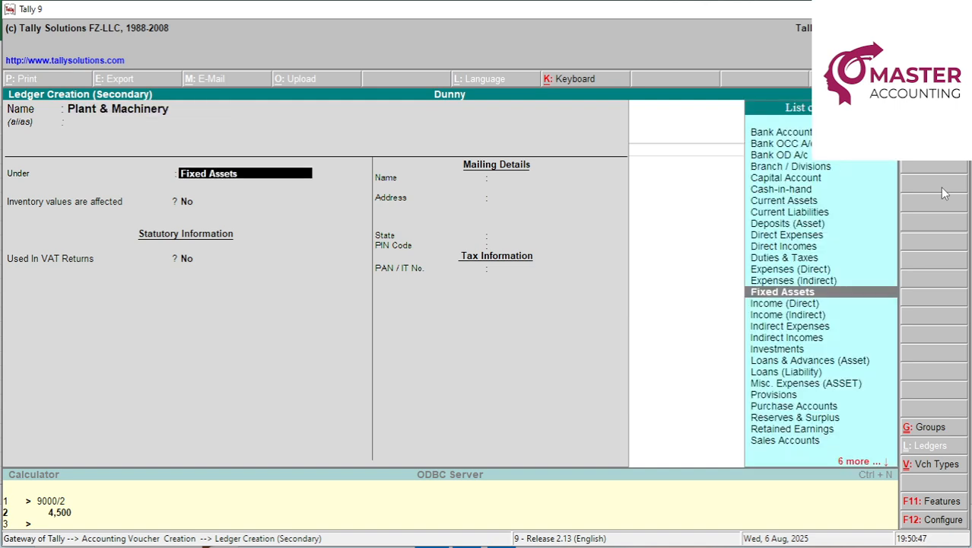
{"action": "key", "text": "Return"}
{"action": "key", "text": "Return"}
{"action": "key", "text": "Return"}
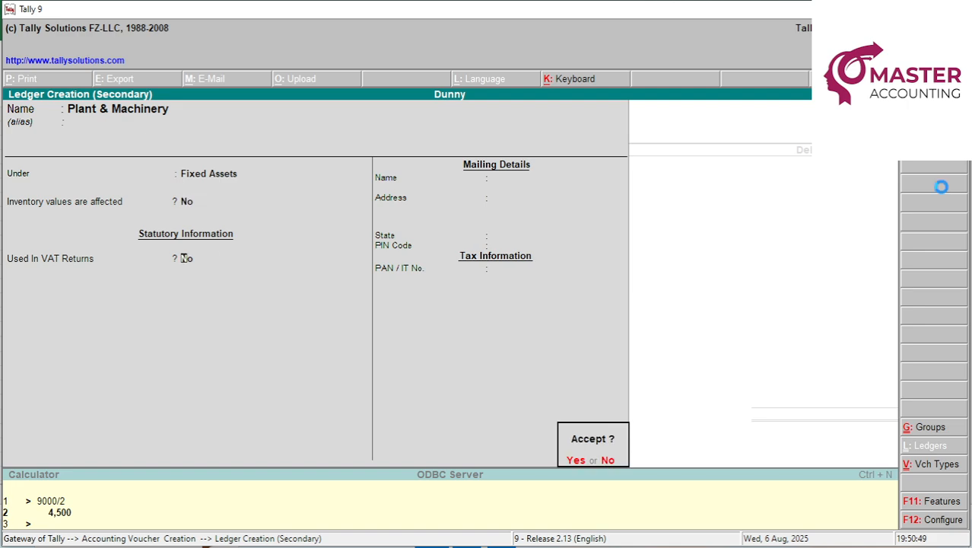
{"action": "key", "text": "y"}
Debit Plant & Machinery 48,000 and credit the proprietor's capital account 48,000.
{"action": "key", "text": "alt+Tab"}
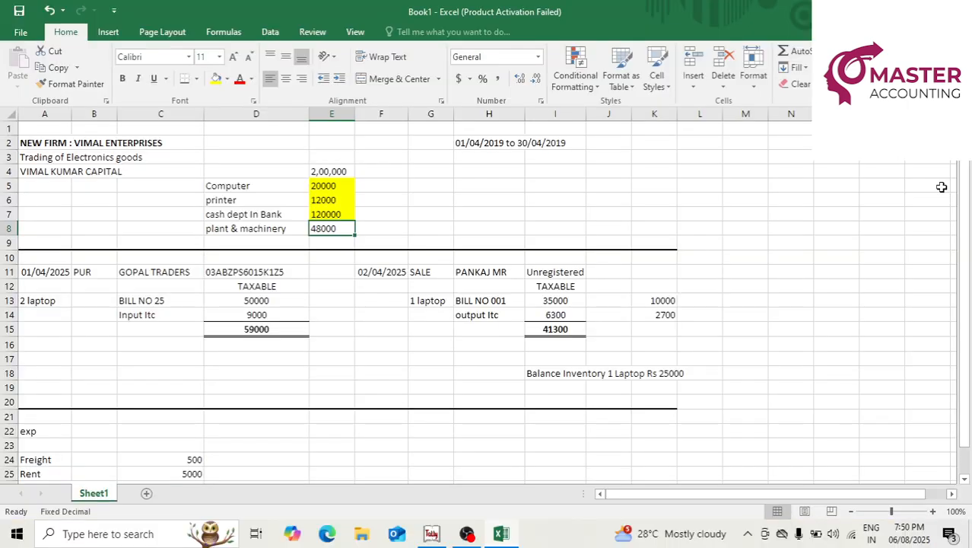
{"action": "key", "text": "alt+Tab"}
{"action": "type", "text": "48000"}
{"action": "key", "text": "Return"}
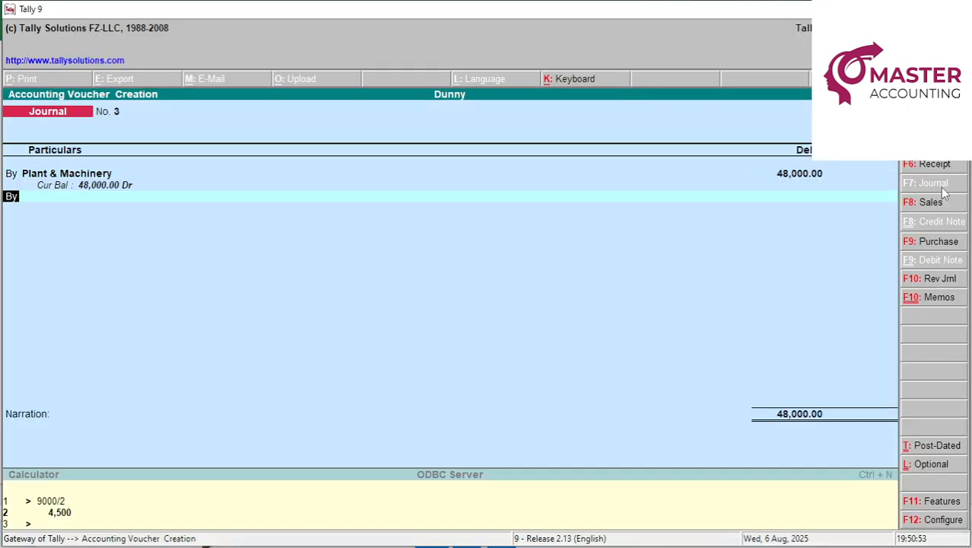
{"action": "type", "text": "t"}
{"action": "key", "text": "Return"}
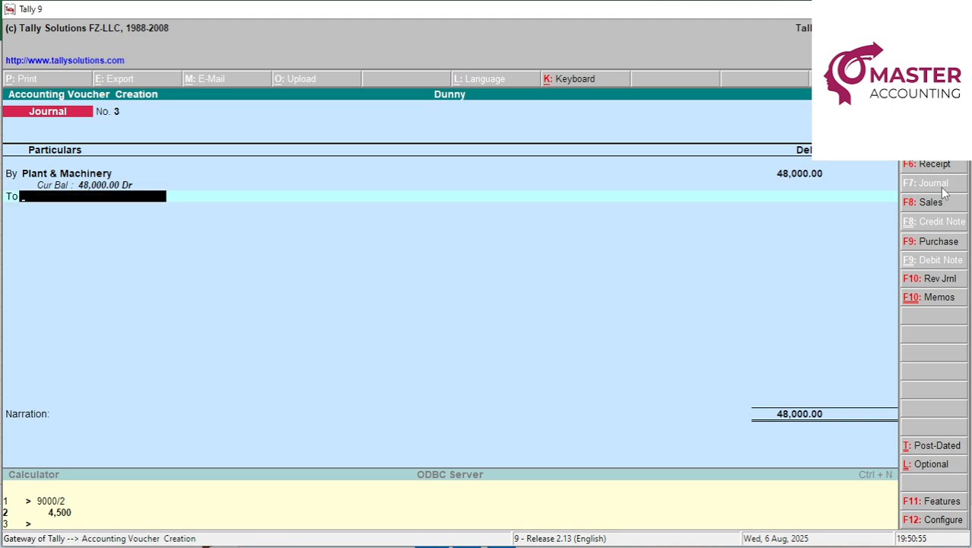
{"action": "type", "text": "v"}
{"action": "key", "text": "Return"}
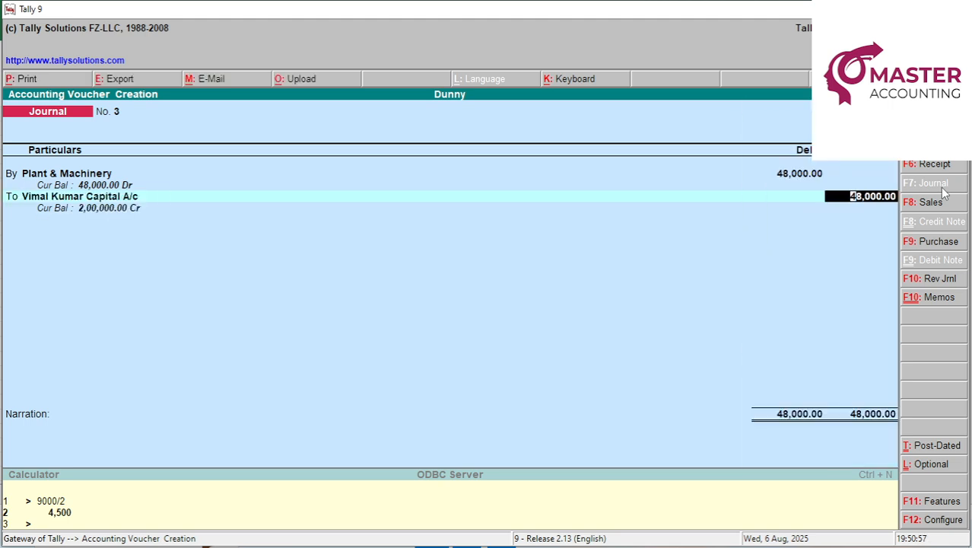
{"action": "key", "text": "Return"}
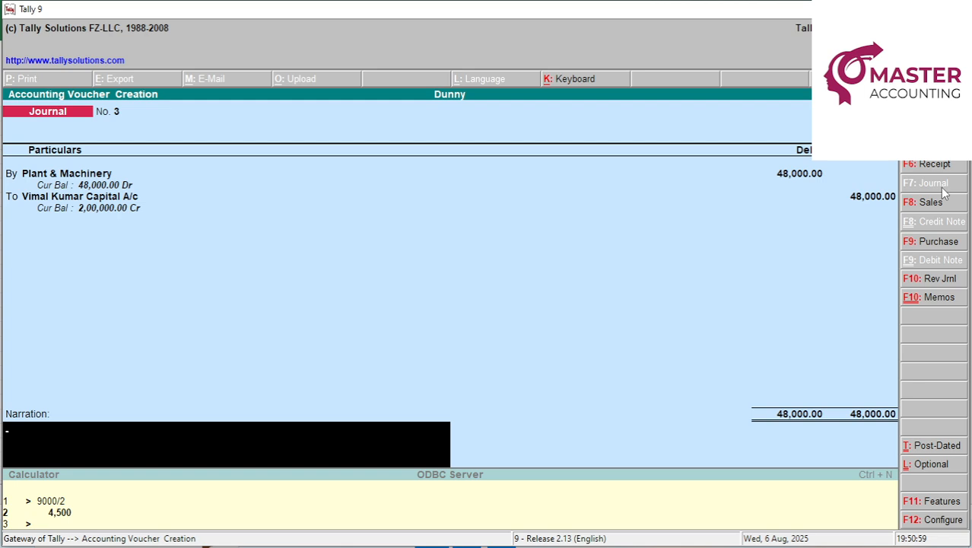
Narrate 'introduce fixed assets as Plant & machinery', save Journal No. 3, and quit to Gateway.
{"action": "key", "text": "ctrl+r"}
{"action": "key", "text": "BackSpace"}
{"action": "key", "text": "BackSpace"}
{"action": "key", "text": "BackSpace"}
{"action": "key", "text": "BackSpace"}
{"action": "key", "text": "BackSpace"}
{"action": "key", "text": "BackSpace"}
{"action": "key", "text": "BackSpace"}
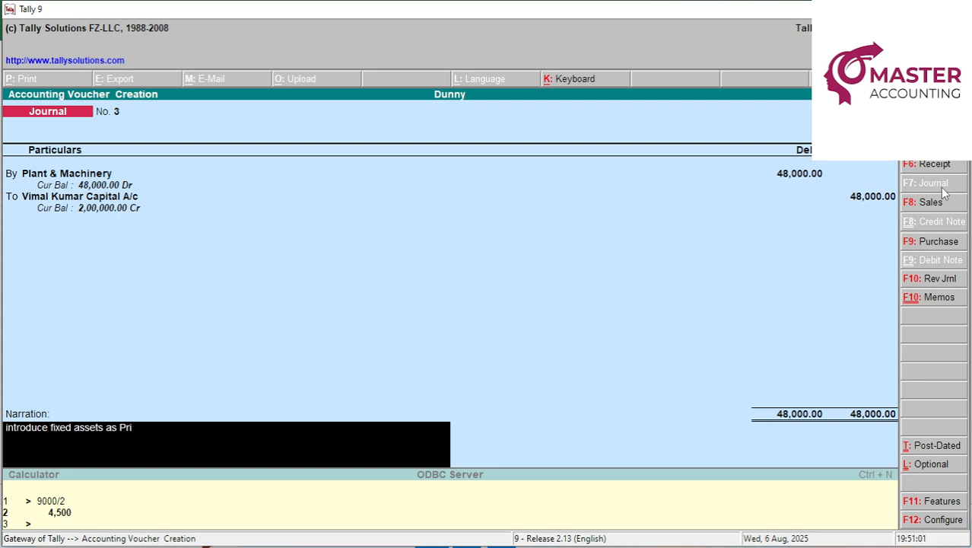
{"action": "type", "text": "Plant & machien"}
{"action": "key", "text": "BackSpace"}
{"action": "key", "text": "BackSpace"}
{"action": "type", "text": "ner"}
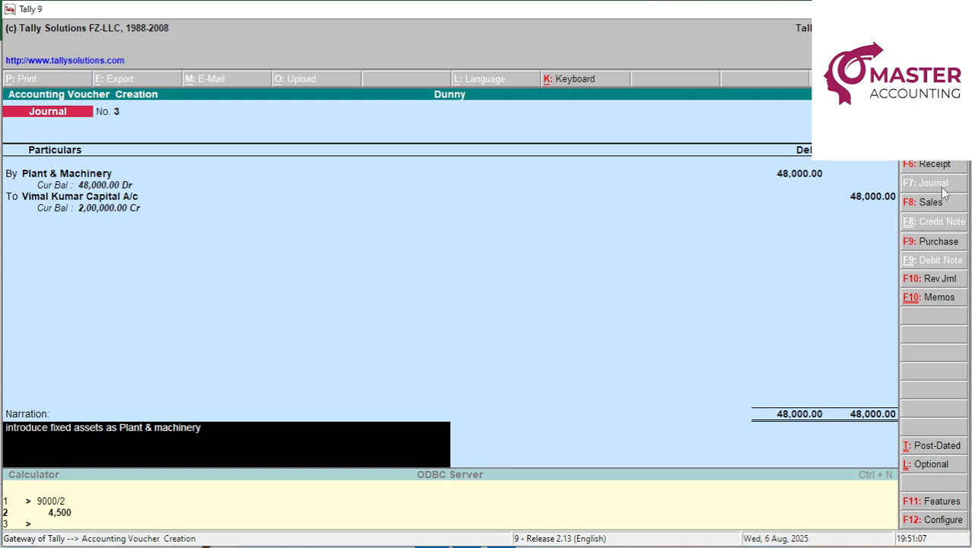
{"action": "type", "text": "y"}
{"action": "key", "text": "Return"}
{"action": "key", "text": "Return"}
{"action": "key", "text": "Escape"}
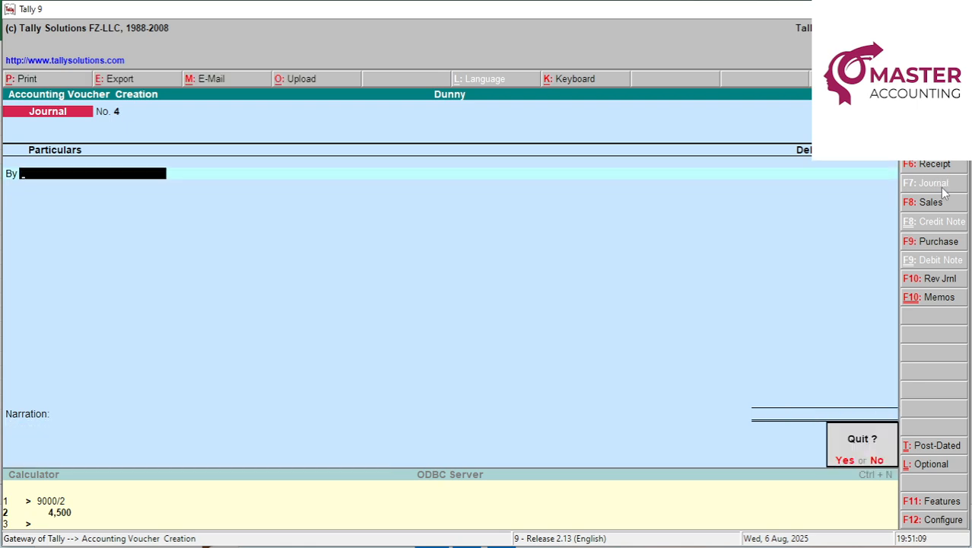
{"action": "key", "text": "y"}
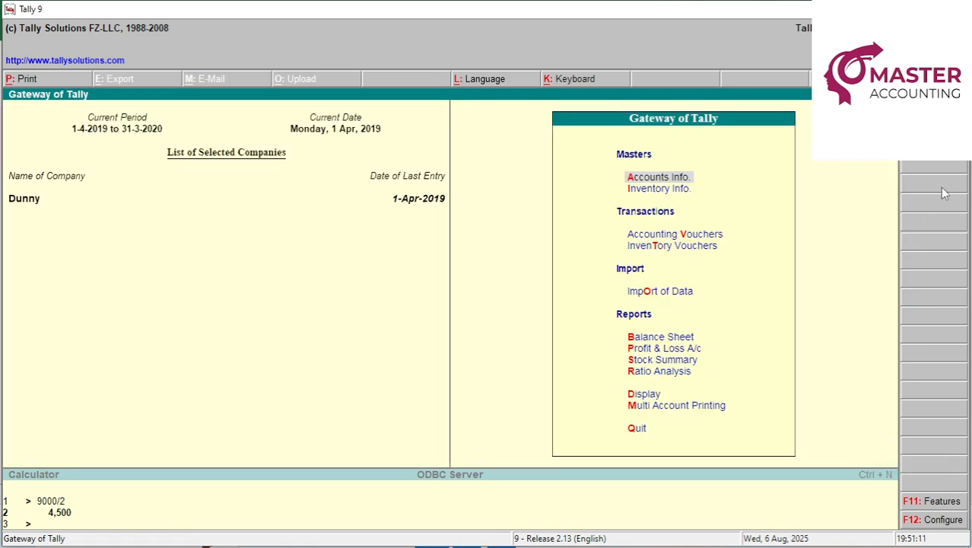
Check the detailed Balance Sheet: Plant & Machinery 48,000, capital and totals 2,00,000.
{"action": "key", "text": "b"}
{"action": "key", "text": "alt+F1"}
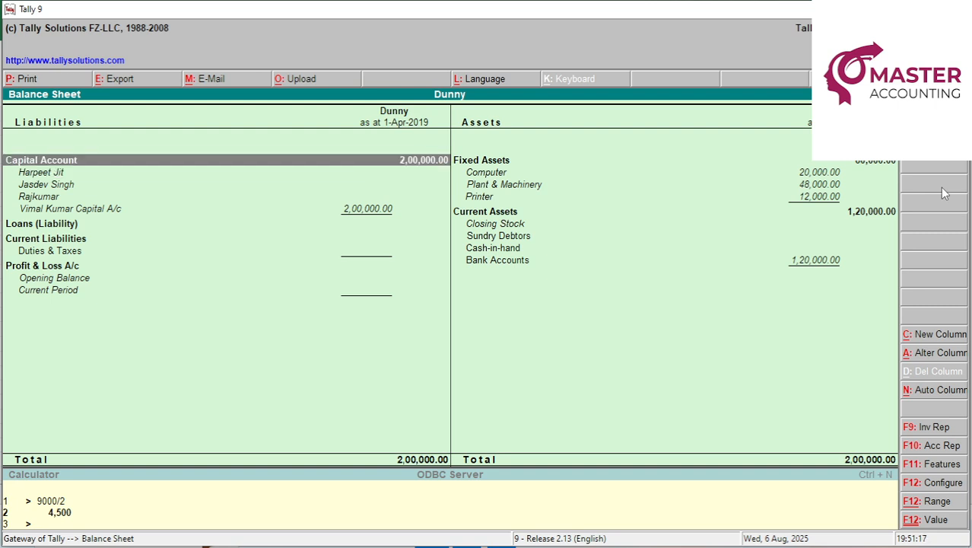
{"action": "key", "text": "Right"}
{"action": "key", "text": "Down"}
{"action": "key", "text": "Down"}
{"action": "key", "text": "Down"}
{"action": "key", "text": "Down"}
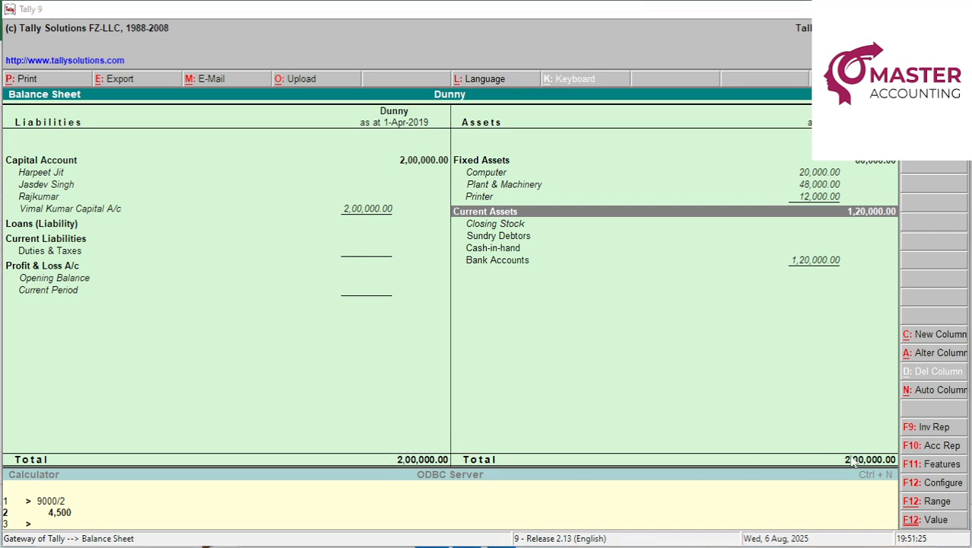
{"action": "key", "text": "alt+Tab"}
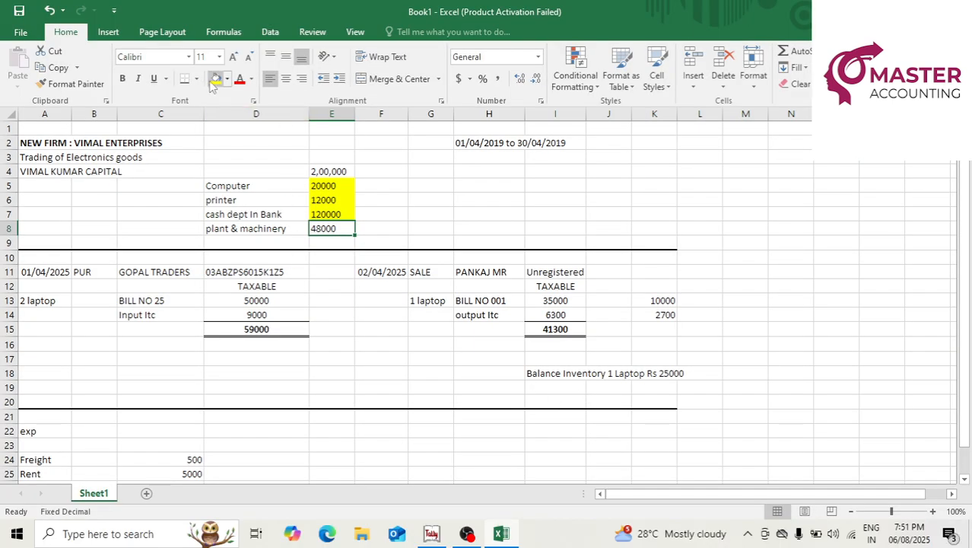
Fill the amount in cell E8 yellow like the other amounts.
{"action": "left_click", "coordinate": [216, 79]}
{"action": "left_click", "coordinate": [412, 205]}
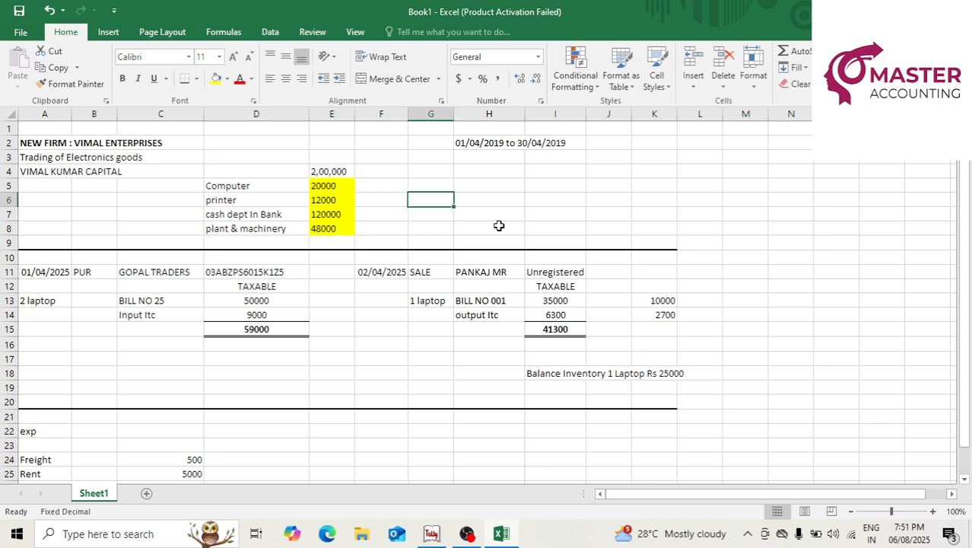
{"action": "left_click", "coordinate": [509, 188]}
{"action": "left_click", "coordinate": [349, 243]}
{"action": "left_click", "coordinate": [101, 282]}
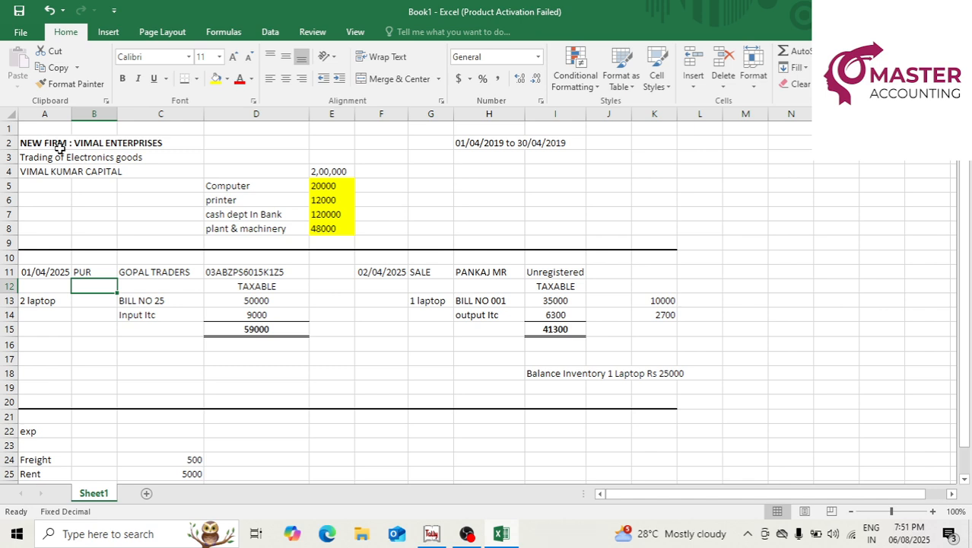
Change the purchase date in A11 to 01/04/2019.
{"action": "left_click", "coordinate": [38, 271]}
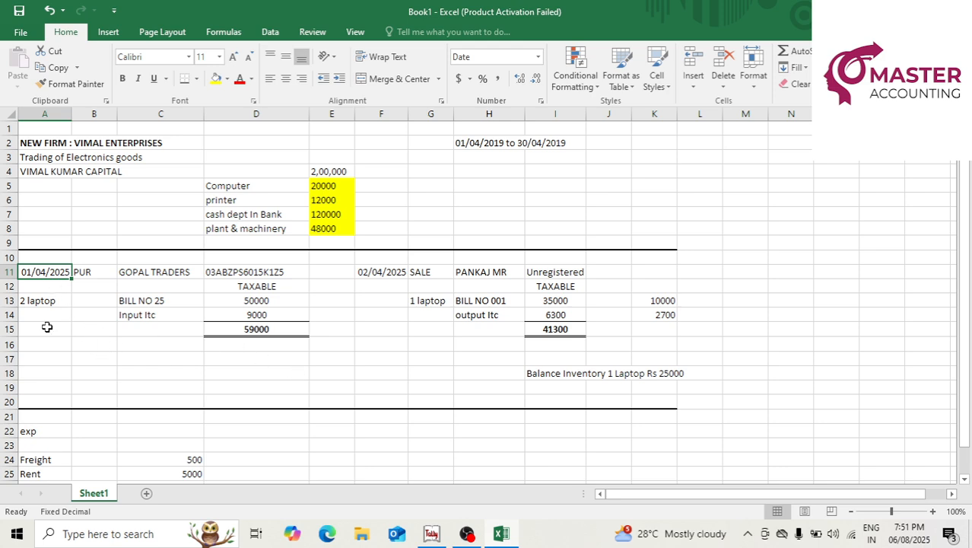
{"action": "left_click", "coordinate": [41, 300]}
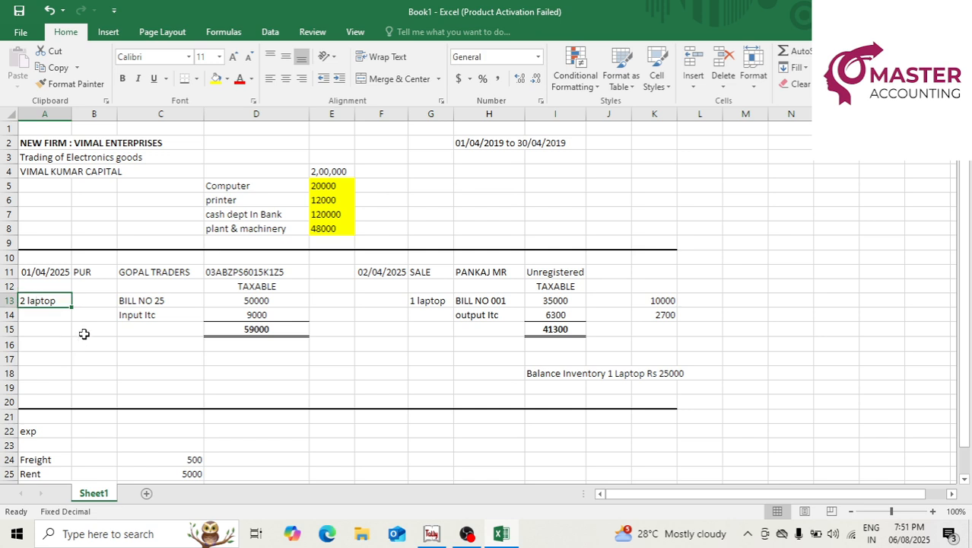
{"action": "left_click", "coordinate": [425, 315]}
{"action": "left_click", "coordinate": [50, 271]}
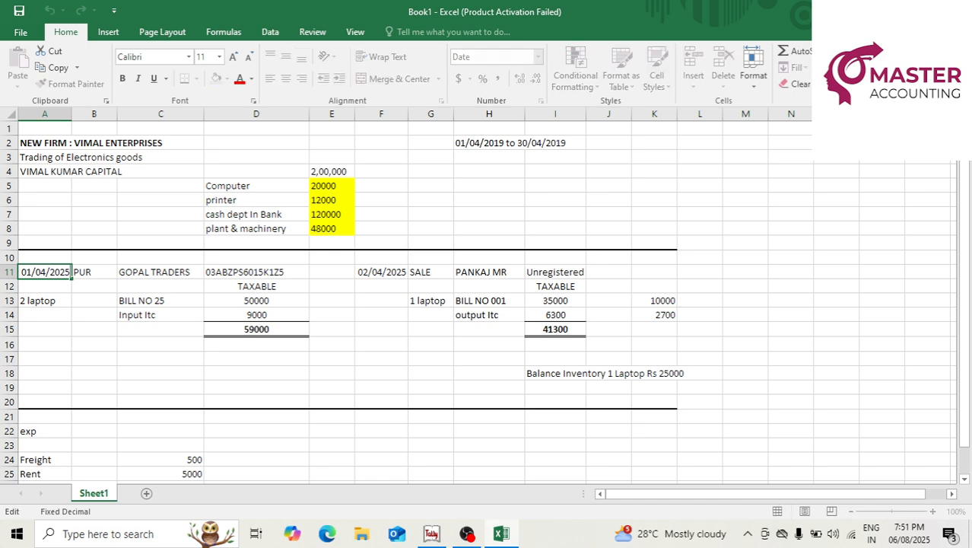
{"action": "key", "text": "F2"}
{"action": "type", "text": "19"}
{"action": "key", "text": "Return"}
Change the sale date in F11 to 02/04/2019, then return to Tally's Gateway.
{"action": "key", "text": "Up"}
{"action": "key", "text": "Right"}
{"action": "key", "text": "Right"}
{"action": "key", "text": "Right"}
{"action": "key", "text": "Right"}
{"action": "key", "text": "Right"}
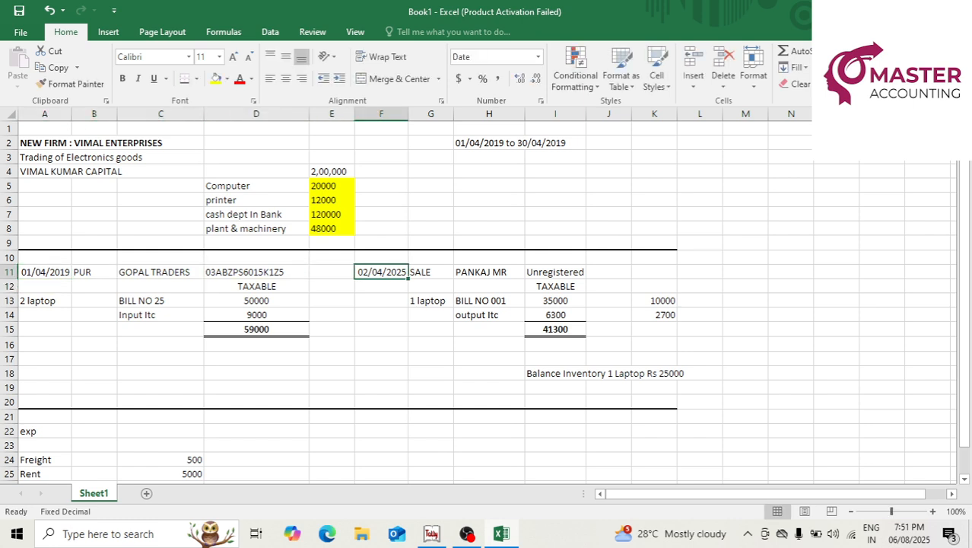
{"action": "key", "text": "F2"}
{"action": "key", "text": "BackSpace"}
{"action": "key", "text": "BackSpace"}
{"action": "type", "text": "19"}
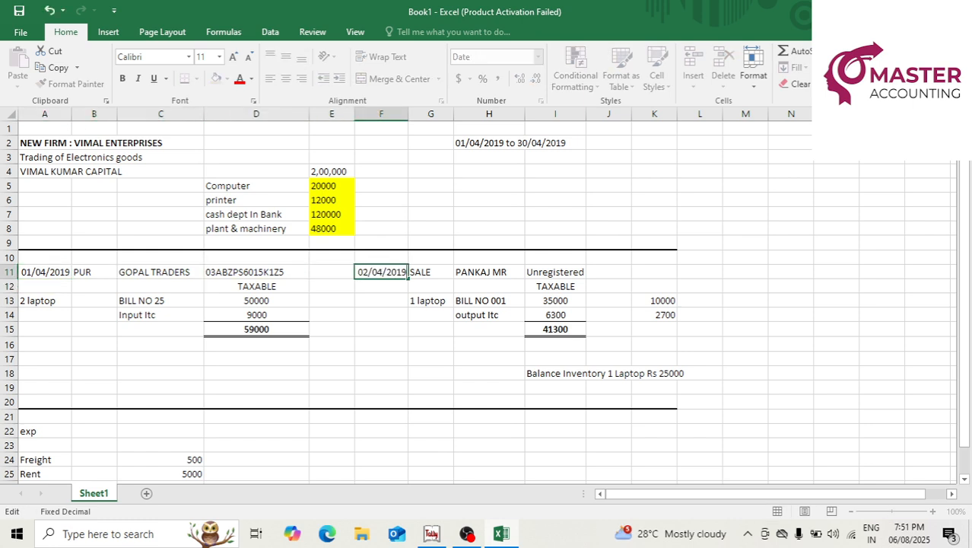
{"action": "key", "text": "Return"}
{"action": "left_click", "coordinate": [141, 271]}
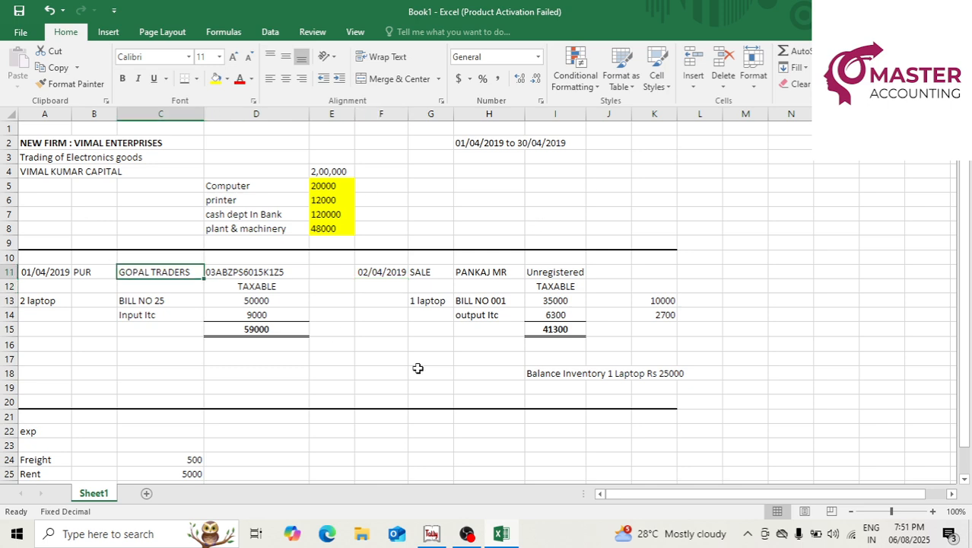
{"action": "left_click", "coordinate": [434, 535]}
{"action": "key", "text": "Escape"}
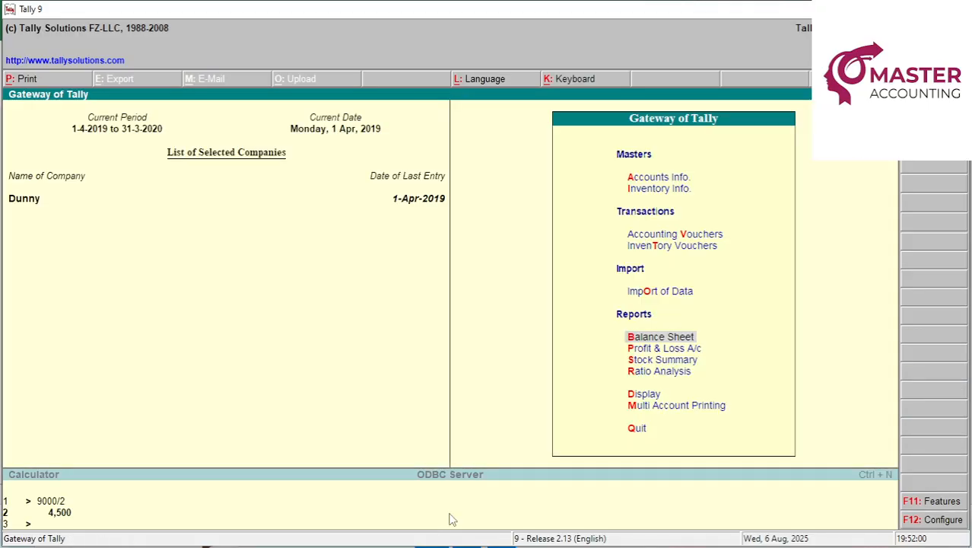
Create a Gopal Traders ledger under Sundry Creditors with Delhi as the state.
{"action": "key", "text": "a"}
{"action": "key", "text": "Down"}
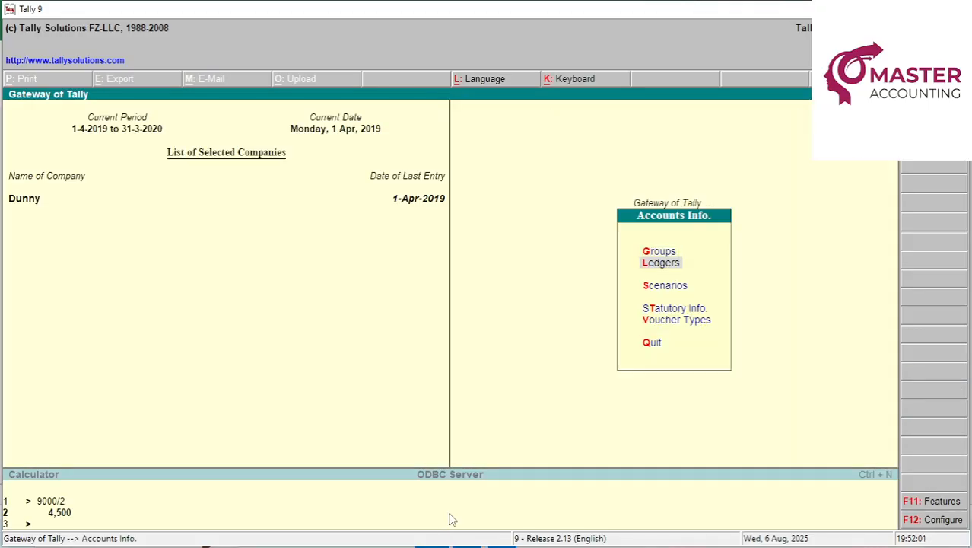
{"action": "key", "text": "Return"}
{"action": "key", "text": "Return"}
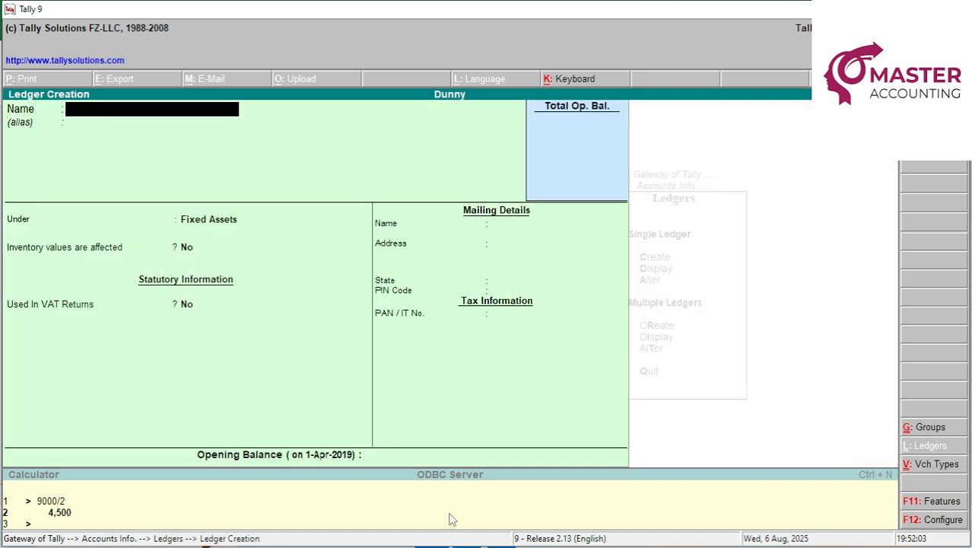
{"action": "type", "text": "Gopal Traders"}
{"action": "key", "text": "Return"}
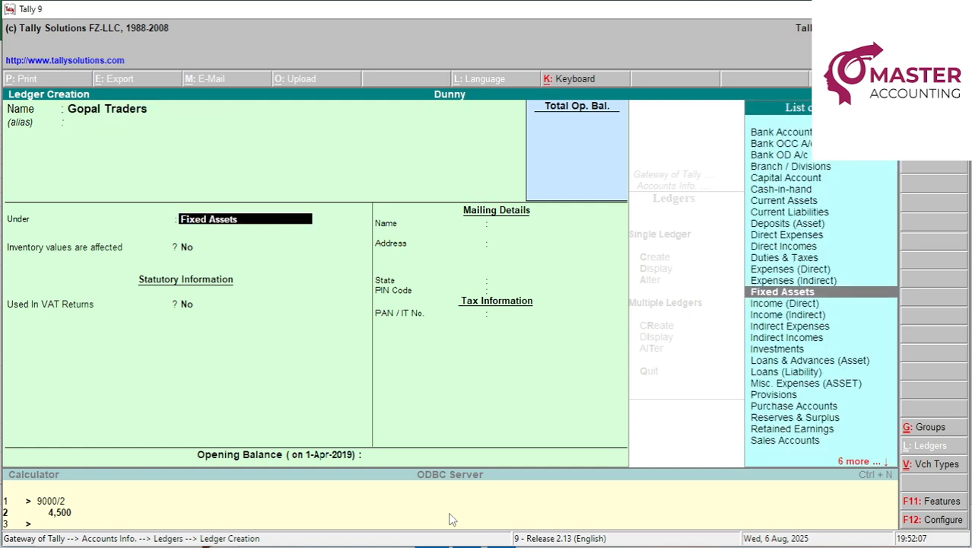
{"action": "type", "text": "Su"}
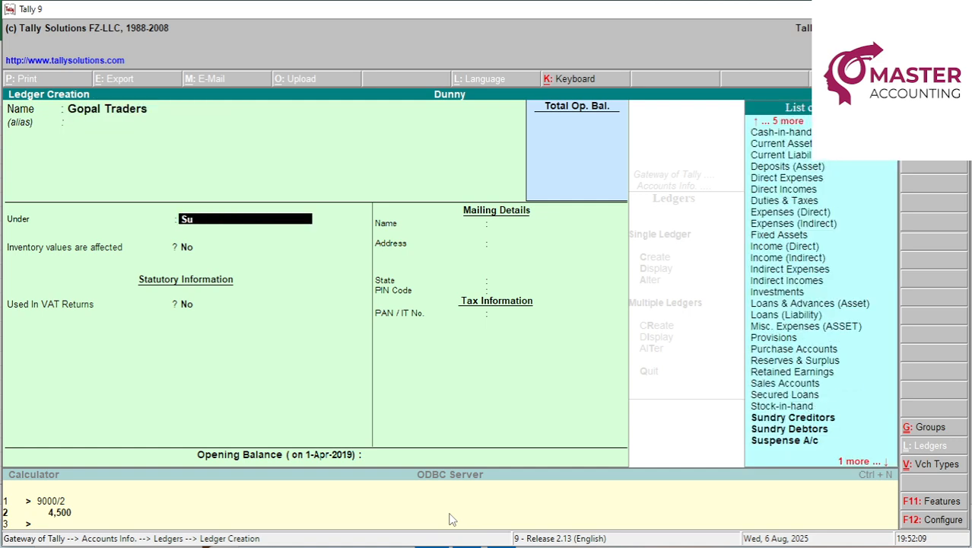
{"action": "key", "text": "Return"}
{"action": "key", "text": "Return"}
{"action": "key", "text": "Return"}
{"action": "key", "text": "Return"}
{"action": "key", "text": "Return"}
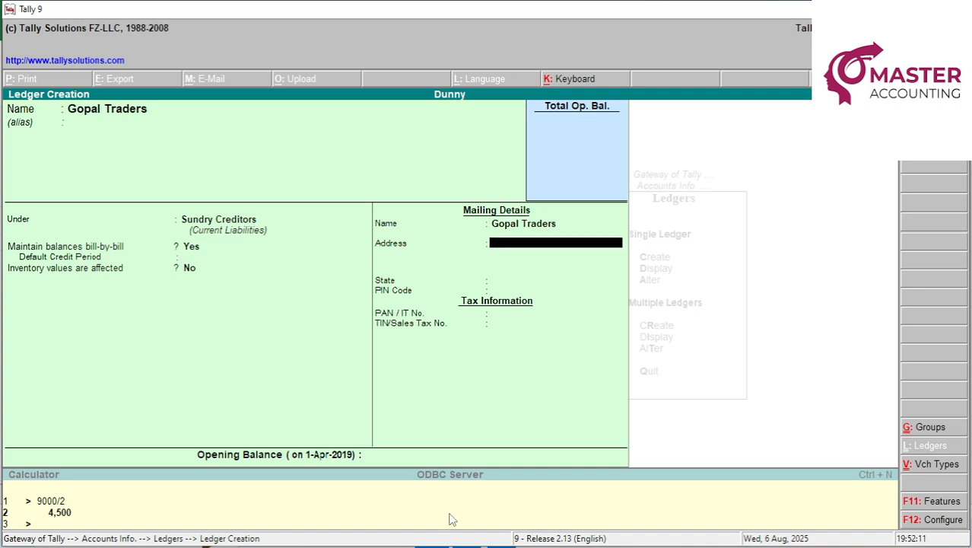
{"action": "type", "text": "Delhi"}
{"action": "key", "text": "Return"}
{"action": "key", "text": "Return"}
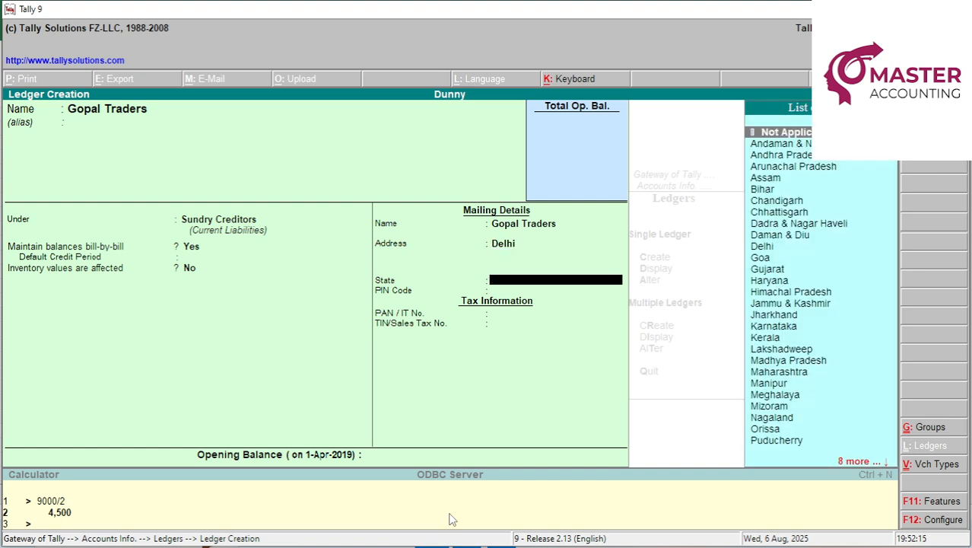
{"action": "type", "text": "w"}
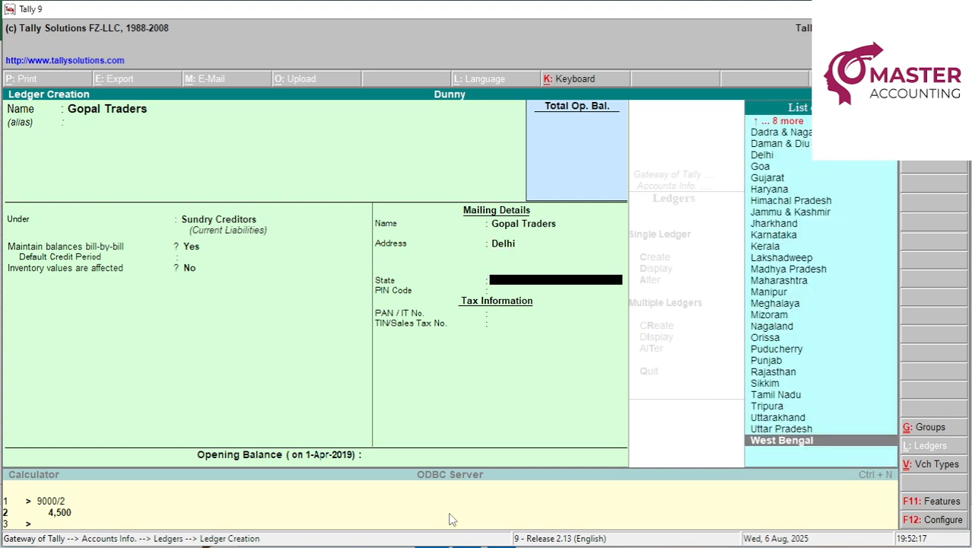
{"action": "type", "text": "de"}
{"action": "key", "text": "Return"}
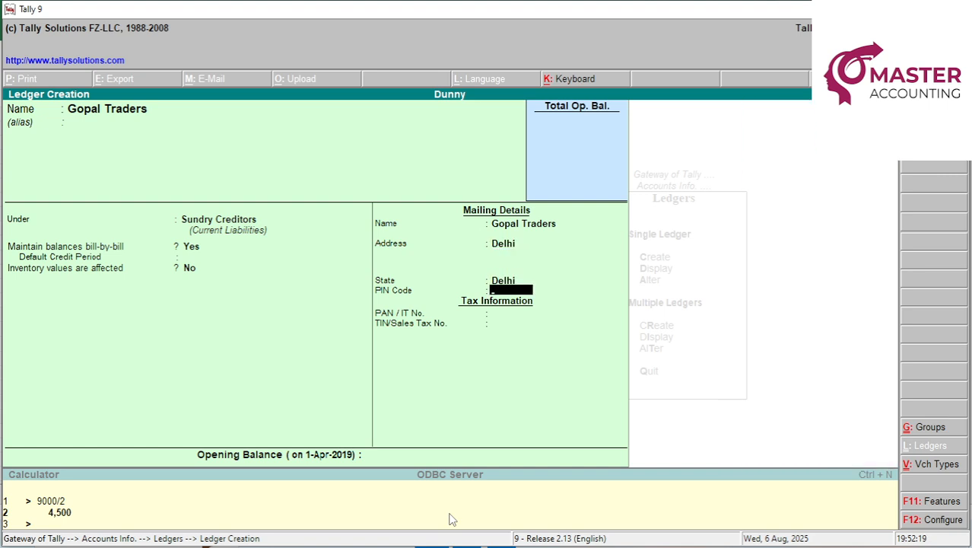
{"action": "key", "text": "Return"}
Copy the supplier's GSTIN from the Excel sheet into the tax number field and save the ledger.
{"action": "key", "text": "alt+Tab"}
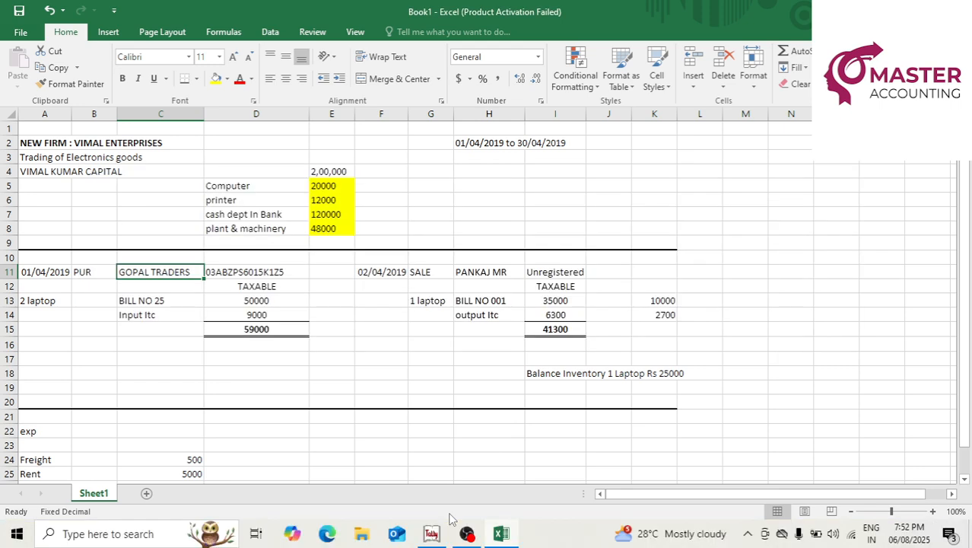
{"action": "key", "text": "Right"}
{"action": "key", "text": "alt+Tab"}
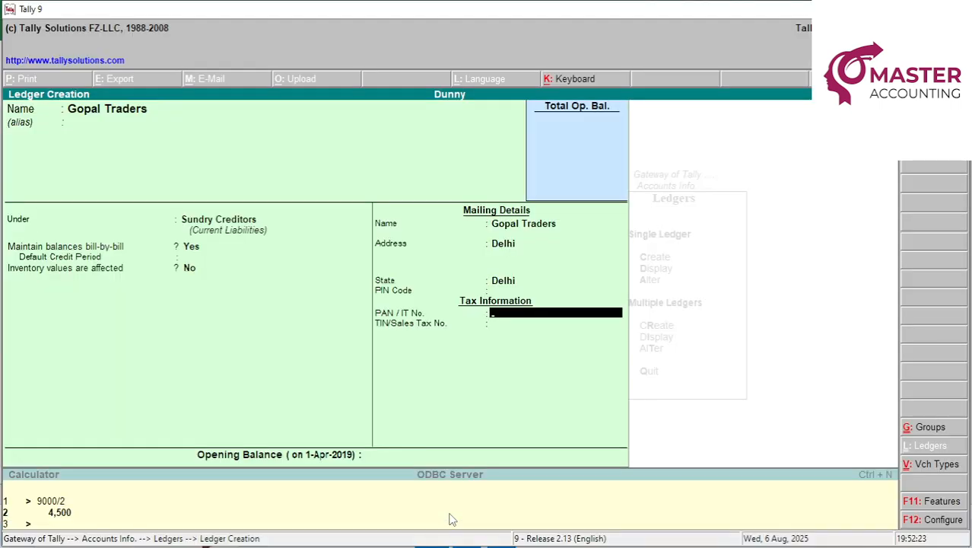
{"action": "key", "text": "Return"}
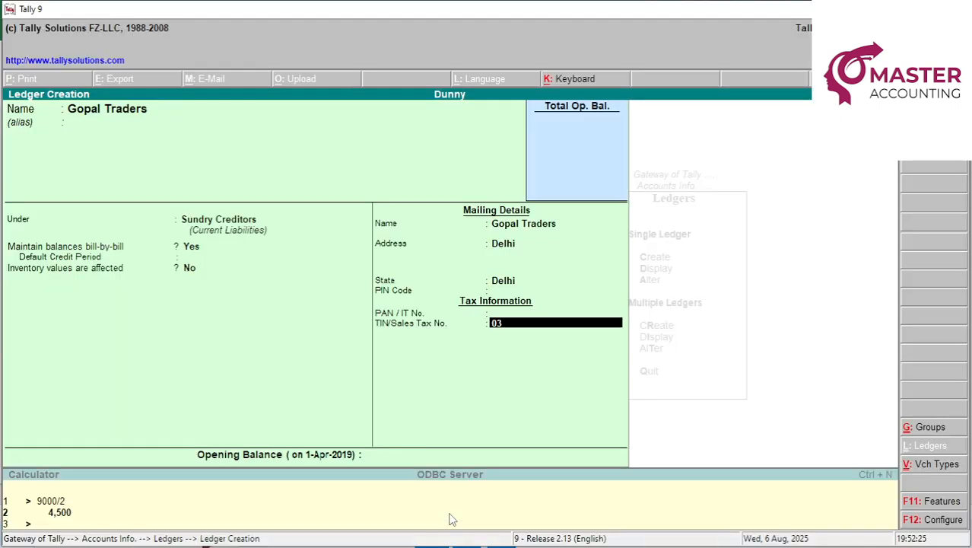
{"action": "key", "text": "alt+Tab"}
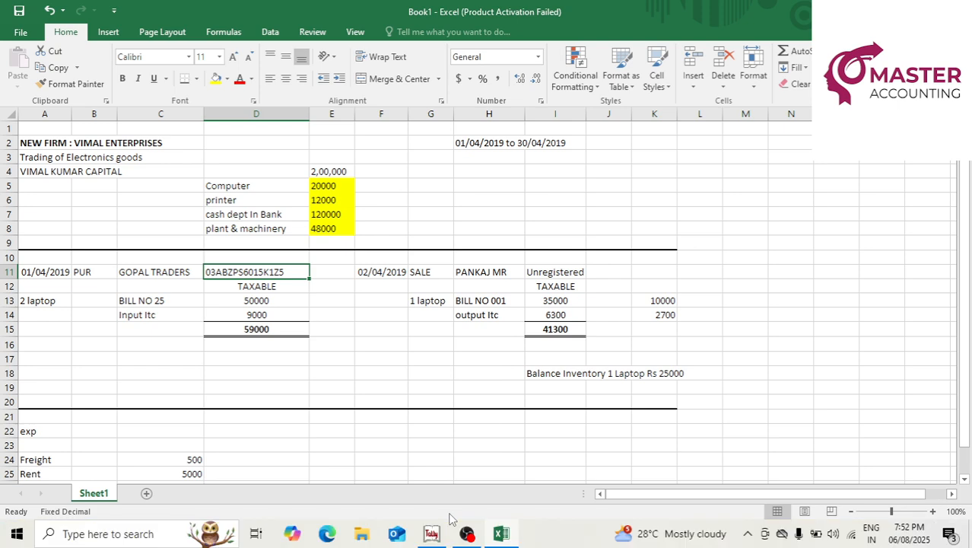
{"action": "key", "text": "alt+Tab"}
{"action": "key", "text": "alt+Tab"}
{"action": "key", "text": "alt+Tab"}
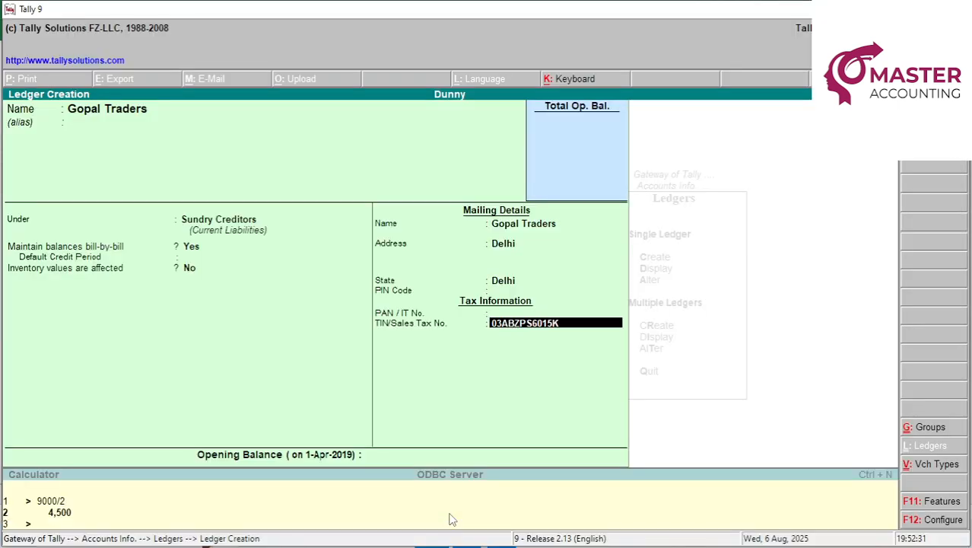
{"action": "key", "text": "alt+Tab"}
{"action": "key", "text": "alt+Tab"}
{"action": "key", "text": "alt+Tab"}
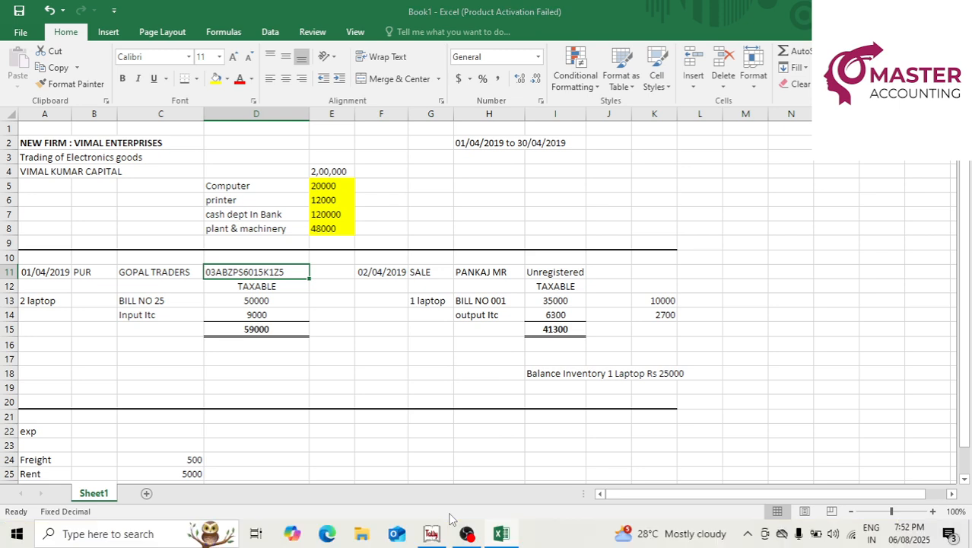
{"action": "key", "text": "alt+Tab"}
{"action": "key", "text": "Return"}
{"action": "key", "text": "Return"}
{"action": "key", "text": "Return"}
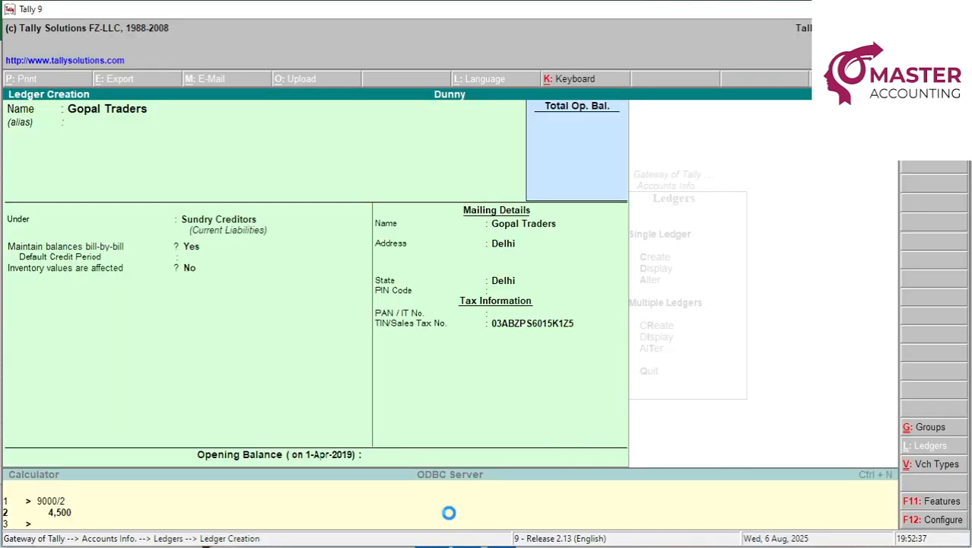
{"action": "key", "text": "Escape"}
{"action": "key", "text": "Escape"}
{"action": "key", "text": "Escape"}
{"action": "key", "text": "Escape"}
{"action": "key", "text": "Escape"}
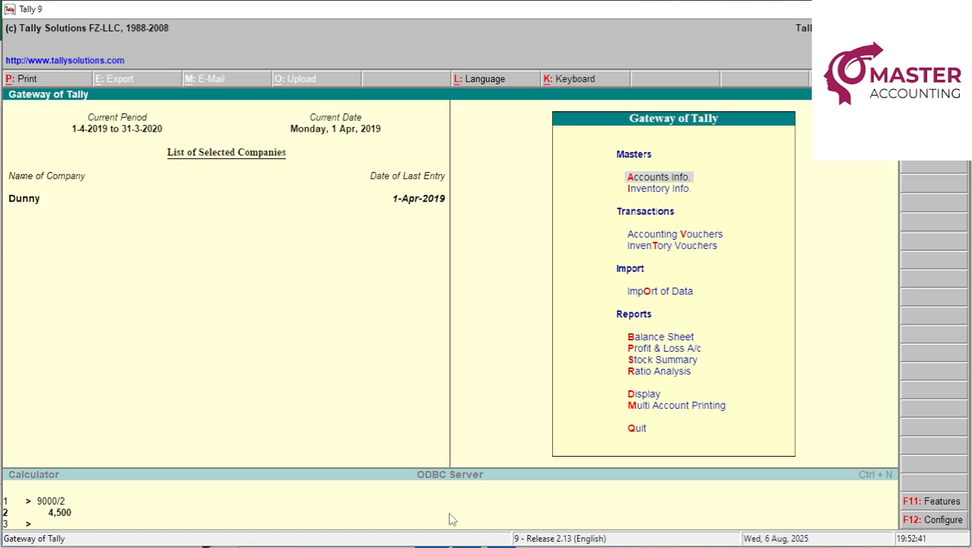
Start a purchase voucher with supplier invoice 25, dated 1-Apr-2019, crediting Gopal Traders.
{"action": "key", "text": "v"}
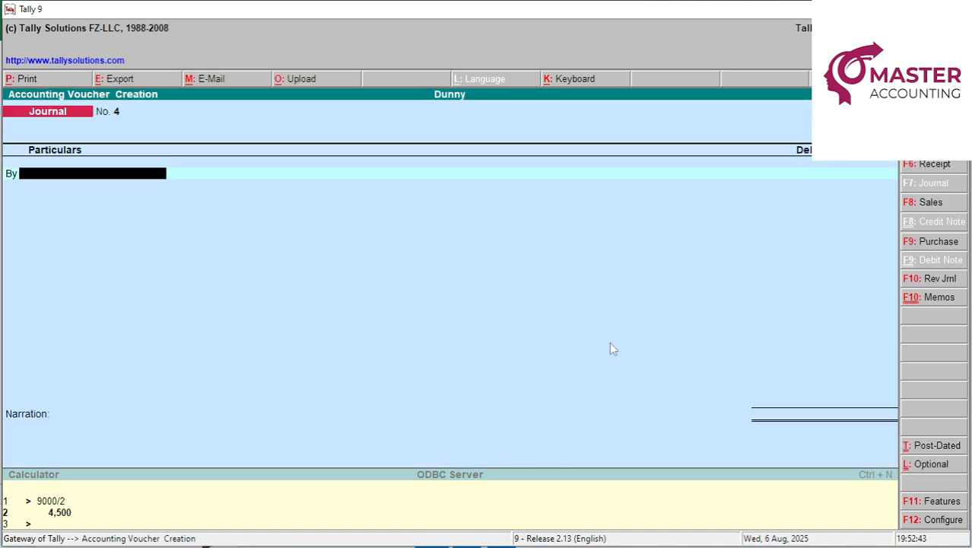
{"action": "left_click", "coordinate": [936, 245]}
{"action": "key", "text": "alt+Tab"}
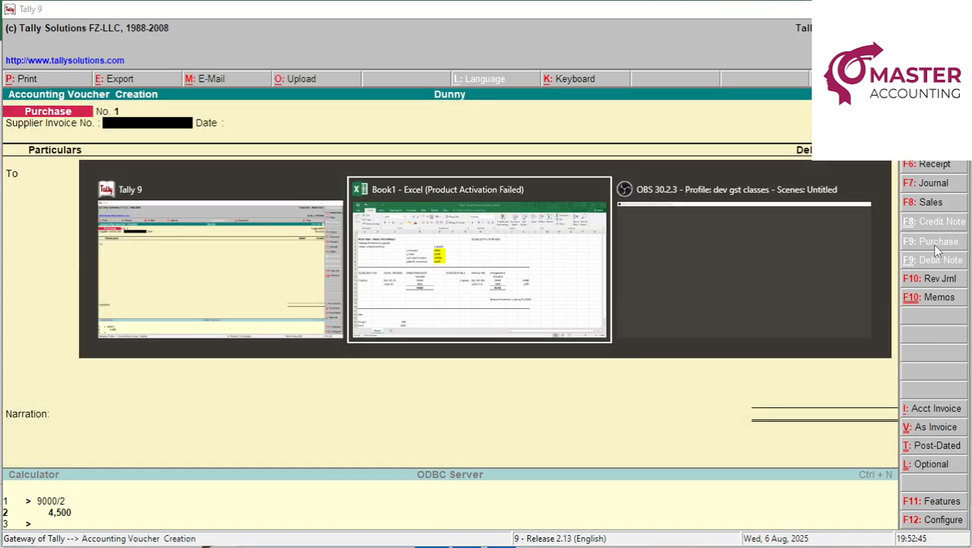
{"action": "key", "text": "Left"}
{"action": "key", "text": "Down"}
{"action": "key", "text": "Down"}
{"action": "key", "text": "Left"}
{"action": "key", "text": "Right"}
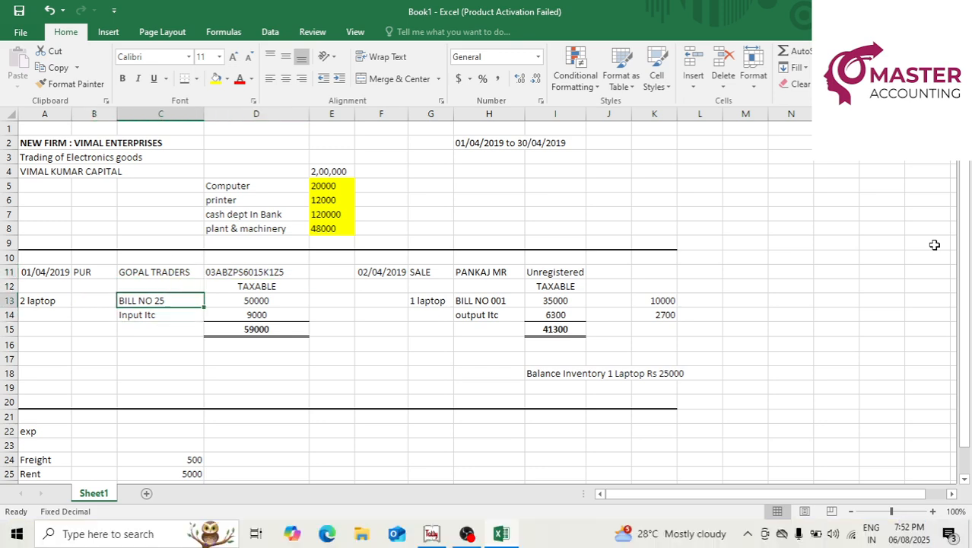
{"action": "key", "text": "Left"}
{"action": "key", "text": "alt+Tab"}
{"action": "type", "text": "25"}
{"action": "key", "text": "Return"}
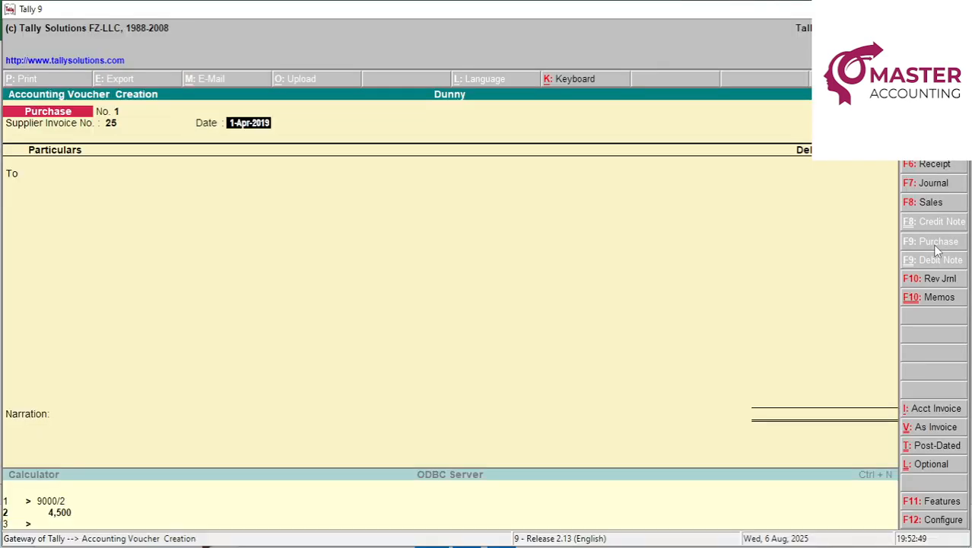
{"action": "key", "text": "Return"}
{"action": "type", "text": "go"}
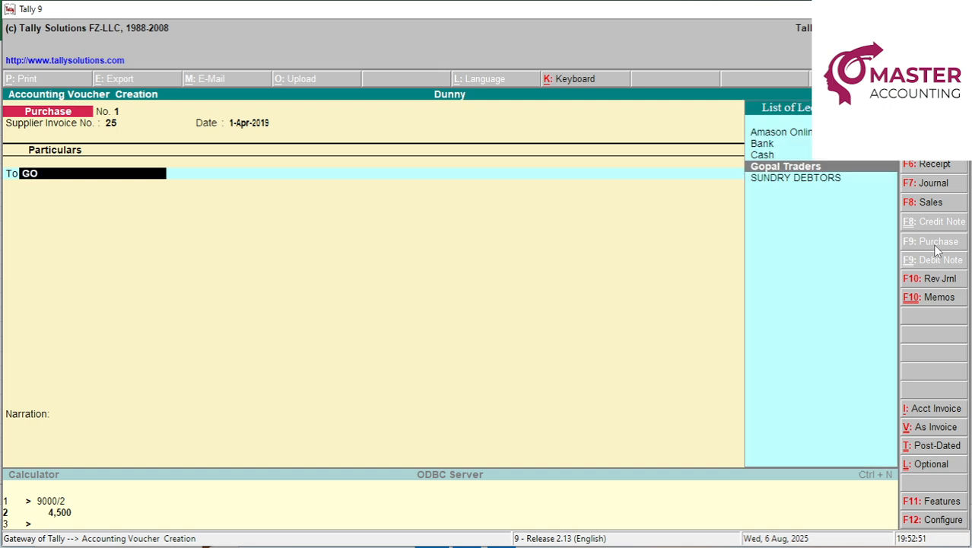
{"action": "key", "text": "Return"}
Enter the 59,000 bill total for Gopal Traders, settled On Account.
{"action": "key", "text": "alt+Tab"}
{"action": "key", "text": "Right"}
{"action": "key", "text": "Right"}
{"action": "key", "text": "Right"}
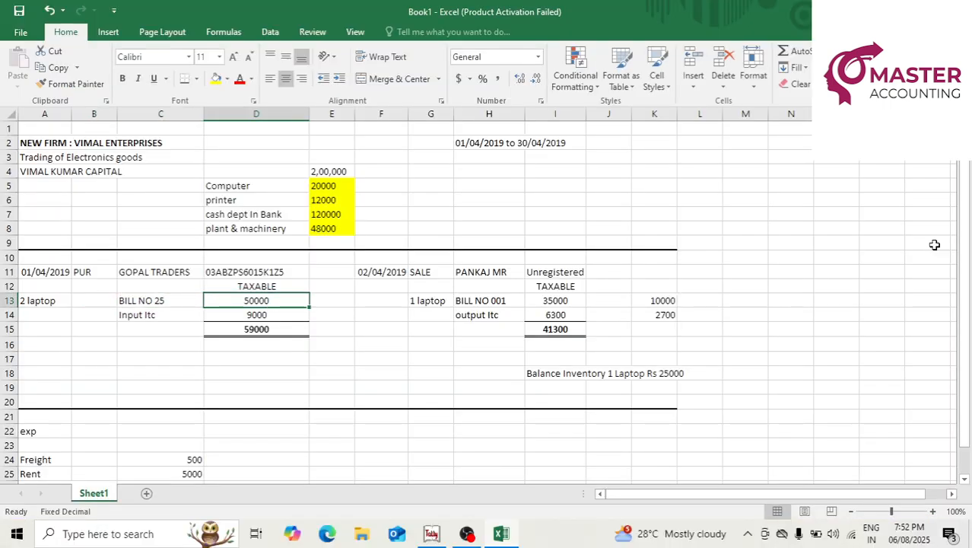
{"action": "key", "text": "Down"}
{"action": "key", "text": "Down"}
{"action": "key", "text": "Left"}
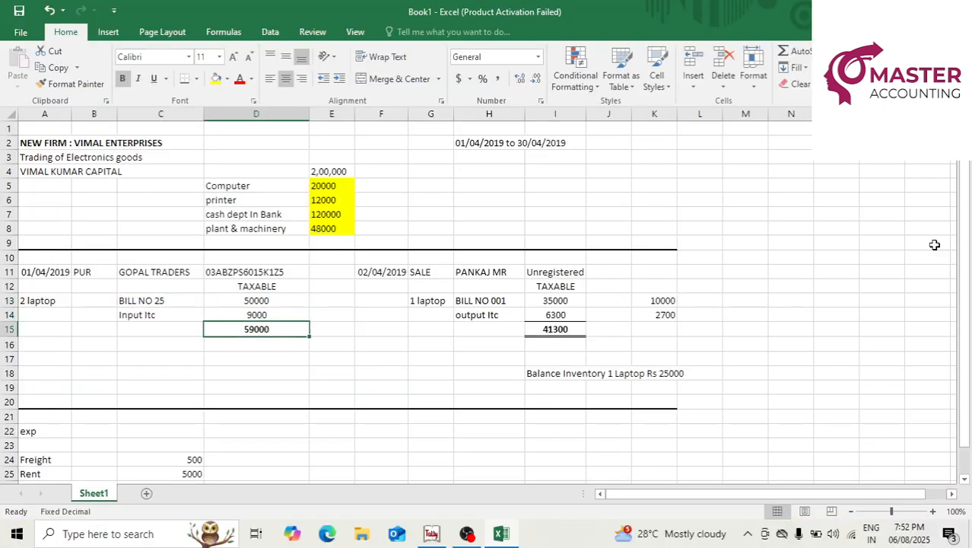
{"action": "key", "text": "alt+Tab"}
{"action": "type", "text": "59,0"}
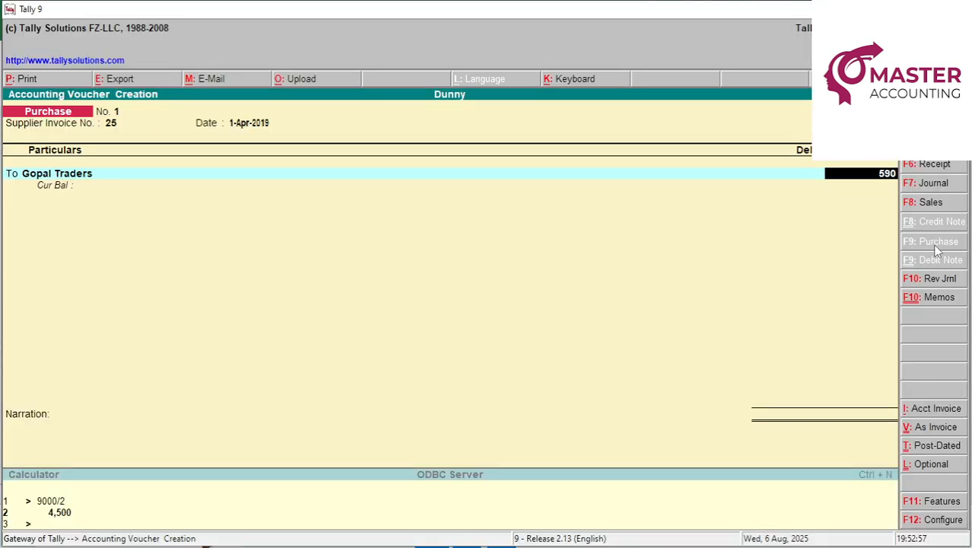
{"action": "type", "text": "00"}
{"action": "key", "text": "Return"}
{"action": "key", "text": "Down"}
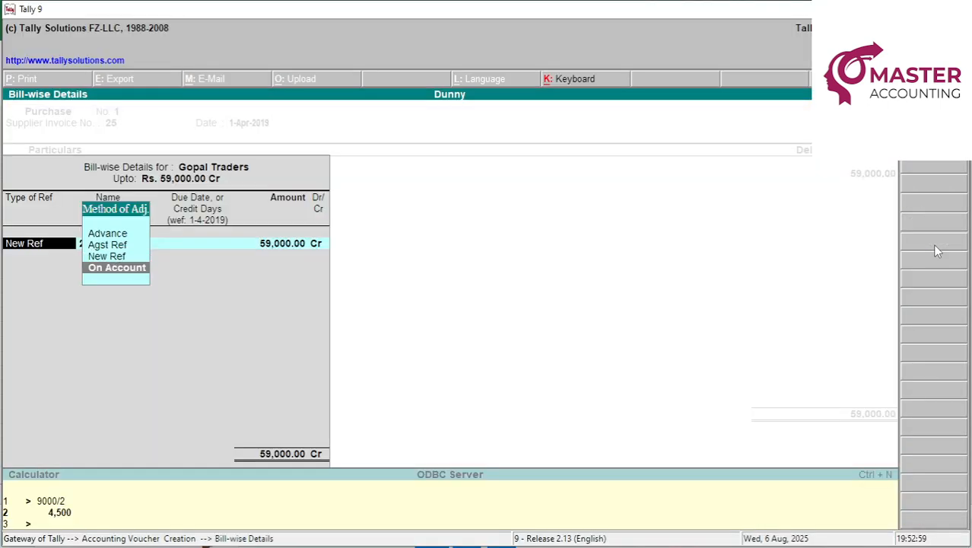
{"action": "key", "text": "Return"}
{"action": "key", "text": "Return"}
{"action": "key", "text": "Return"}
Debit Pur Local with the 50,000 taxable amount and open its inventory allocations.
{"action": "type", "text": "P"}
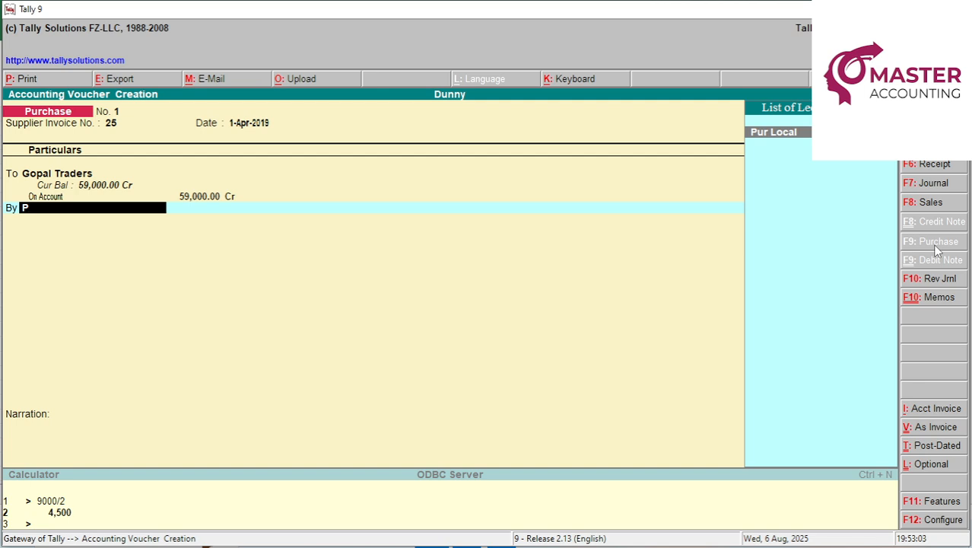
{"action": "key", "text": "Return"}
{"action": "key", "text": "Return"}
{"action": "key", "text": "alt+Tab"}
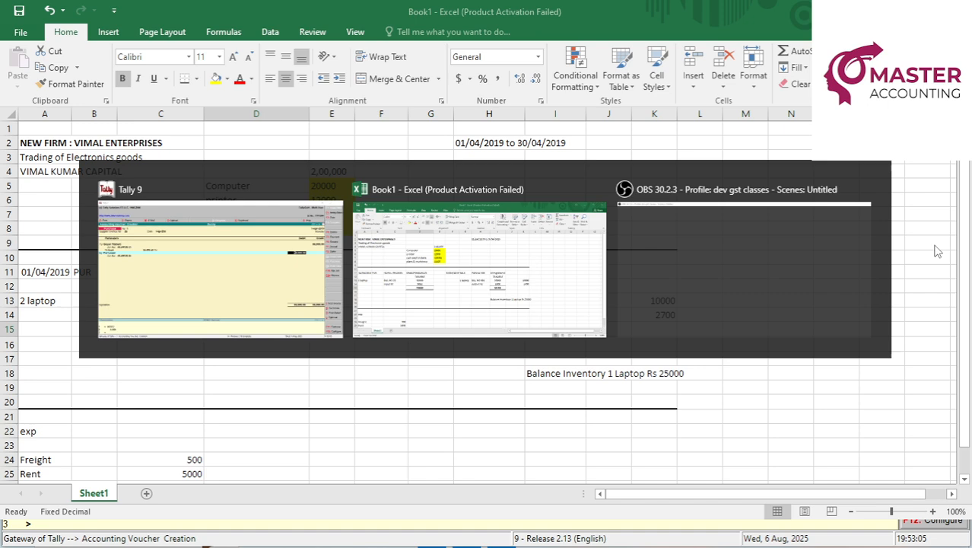
{"action": "key", "text": "Up"}
{"action": "key", "text": "Up"}
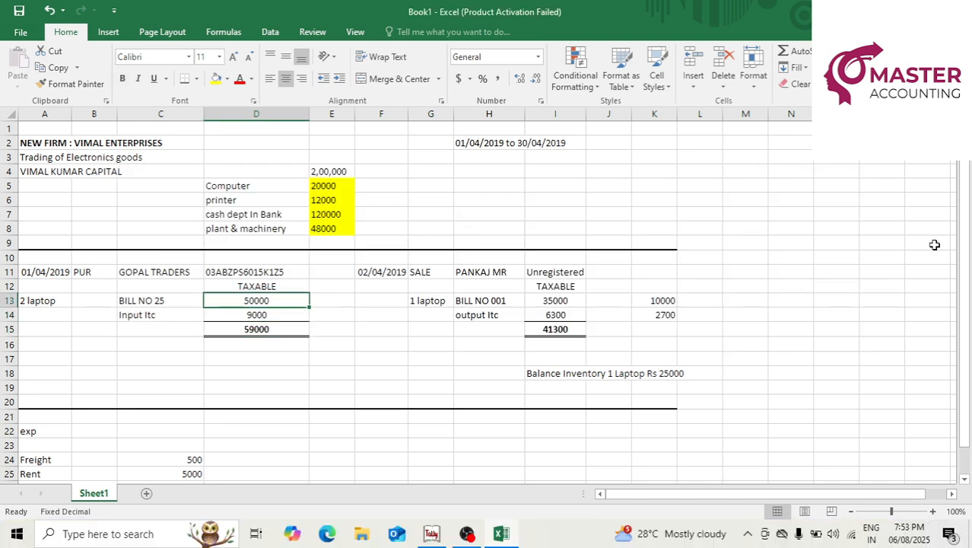
{"action": "key", "text": "alt+Tab"}
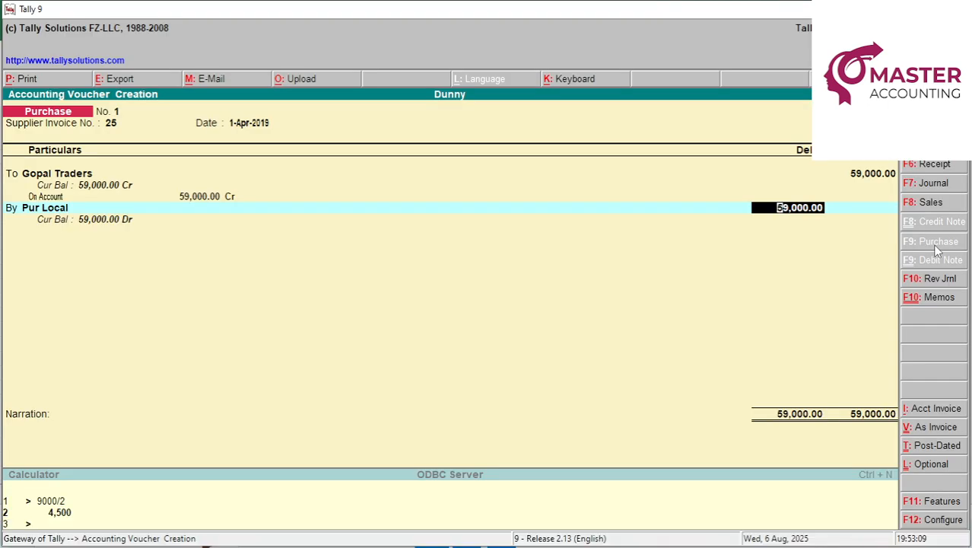
{"action": "type", "text": "50,000"}
{"action": "key", "text": "Return"}
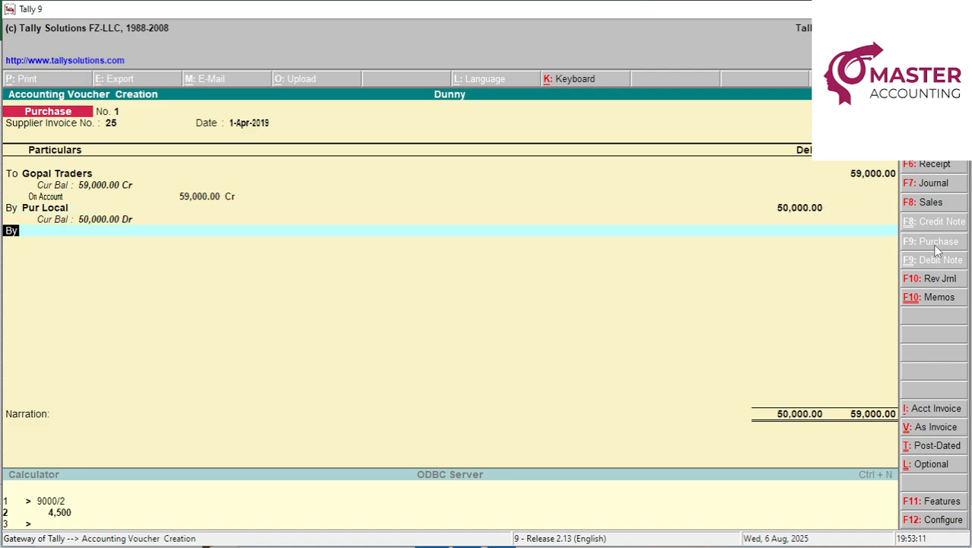
{"action": "key", "text": "BackSpace"}
{"action": "key", "text": "Return"}
{"action": "key", "text": "BackSpace"}
{"action": "key", "text": "BackSpace"}
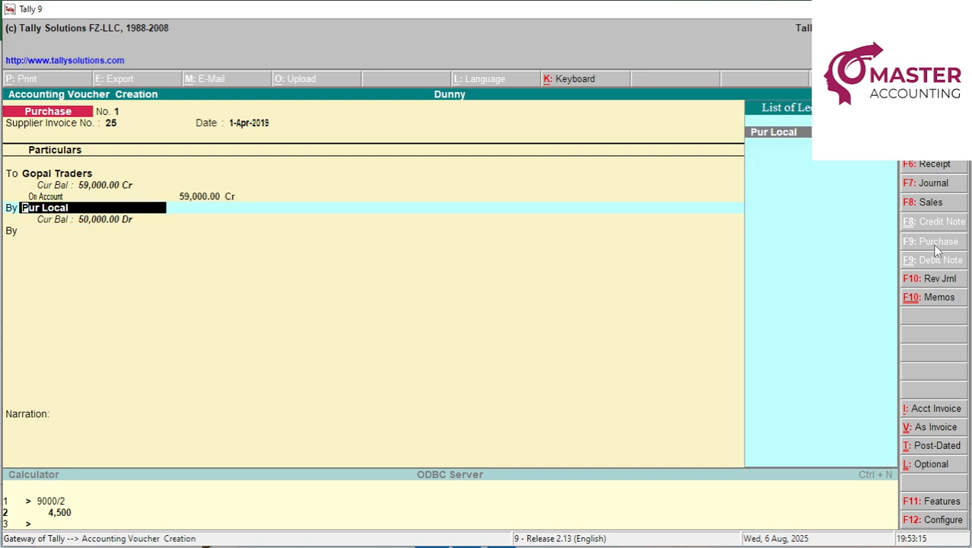
{"action": "key", "text": "Return"}
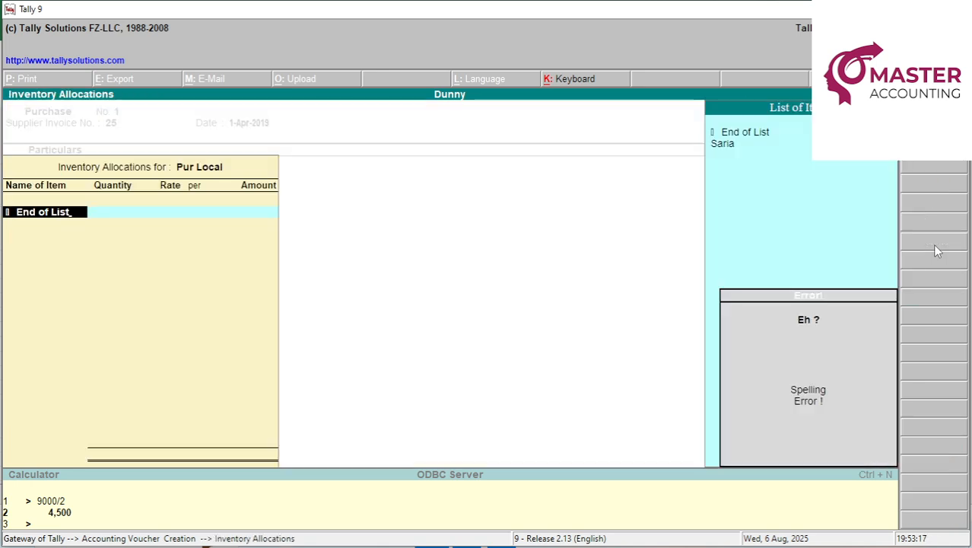
Find no LAPTOP item in the list and discard the unfinished purchase voucher.
{"action": "key", "text": "Down"}
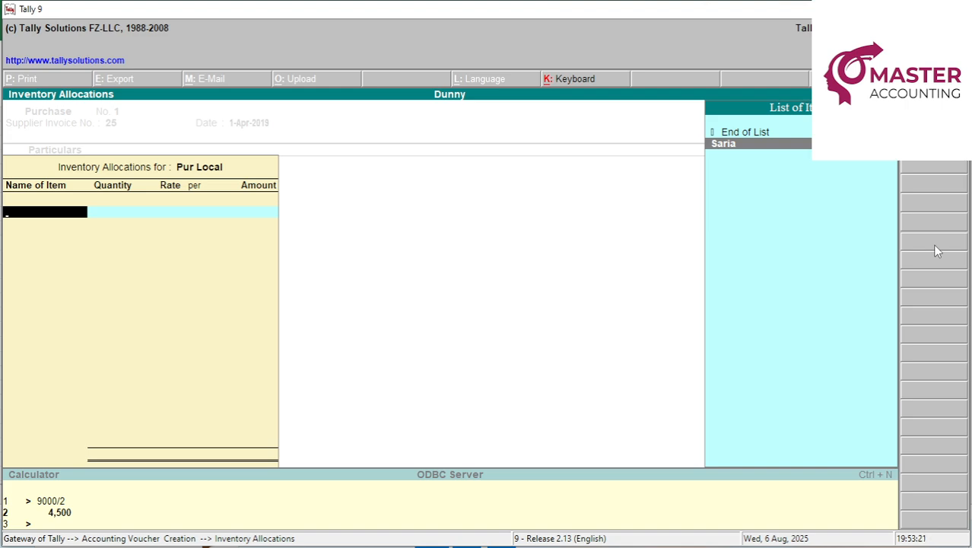
{"action": "key", "text": "Escape"}
{"action": "key", "text": "Return"}
{"action": "key", "text": "Escape"}
{"action": "key", "text": "Return"}
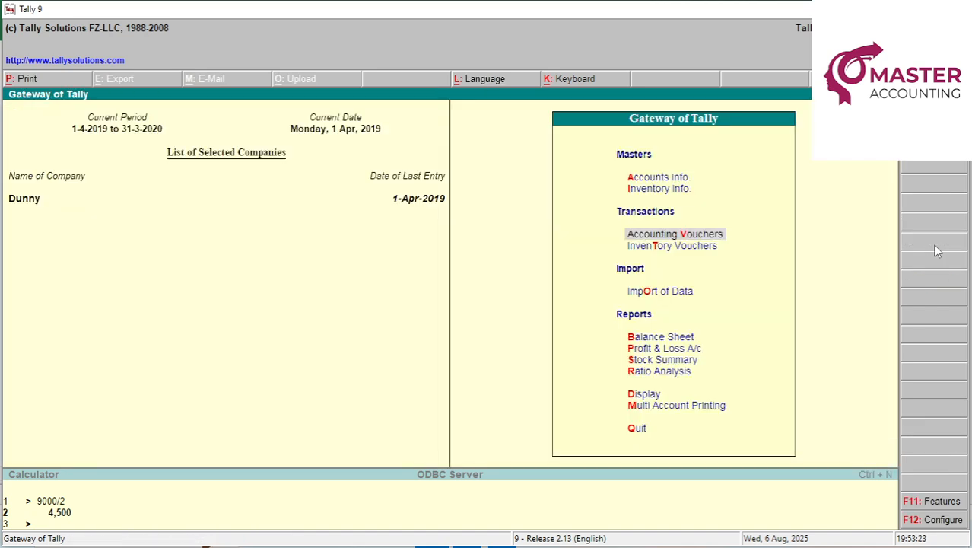
{"action": "key", "text": "Up"}
{"action": "key", "text": "Up"}
Start a new stock item named LAPTOP under Inventory Info > Stock Items.
{"action": "key", "text": "Down"}
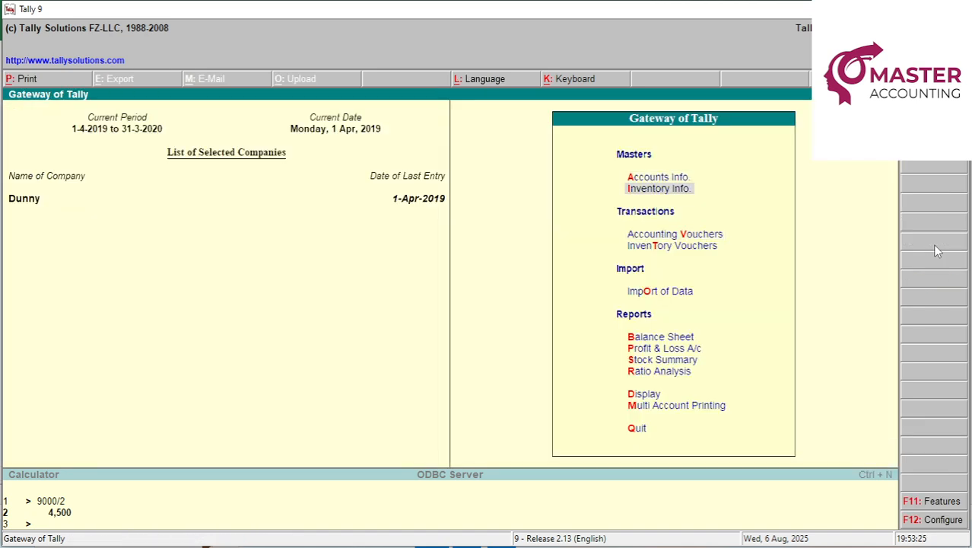
{"action": "key", "text": "Return"}
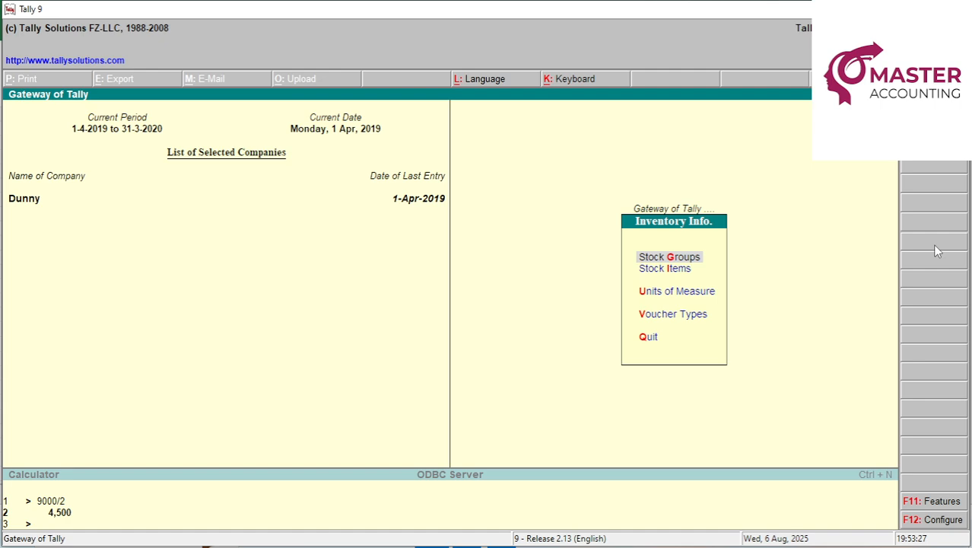
{"action": "key", "text": "Down"}
{"action": "key", "text": "Return"}
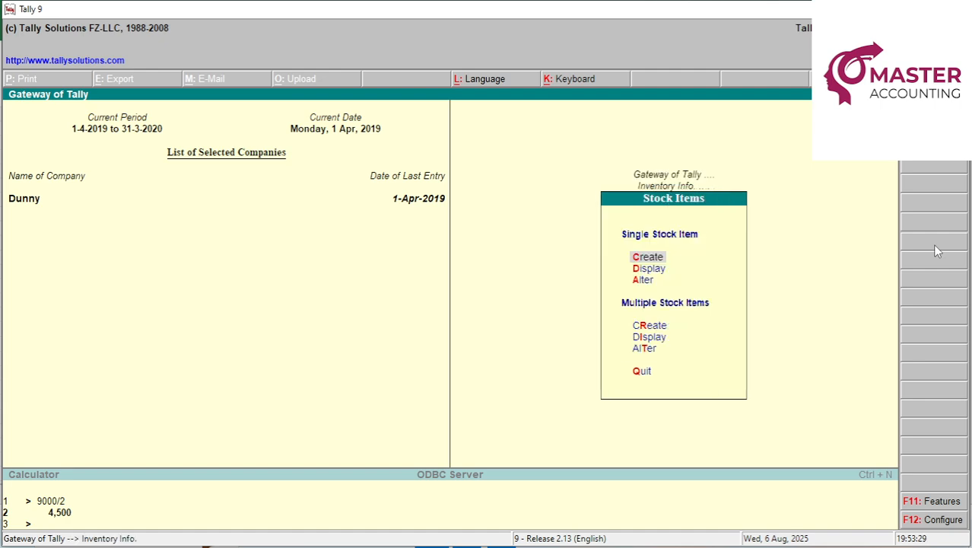
{"action": "key", "text": "Return"}
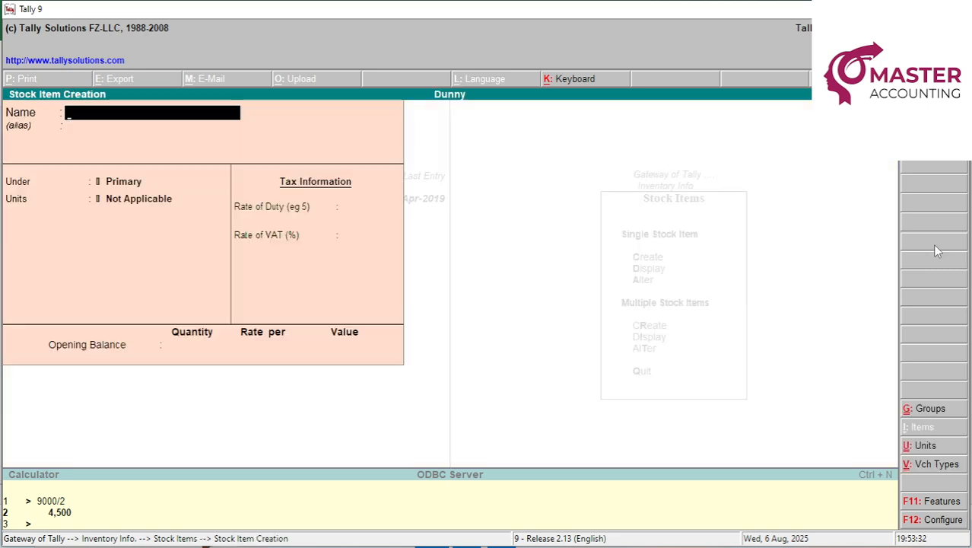
{"action": "type", "text": "LAPTOP"}
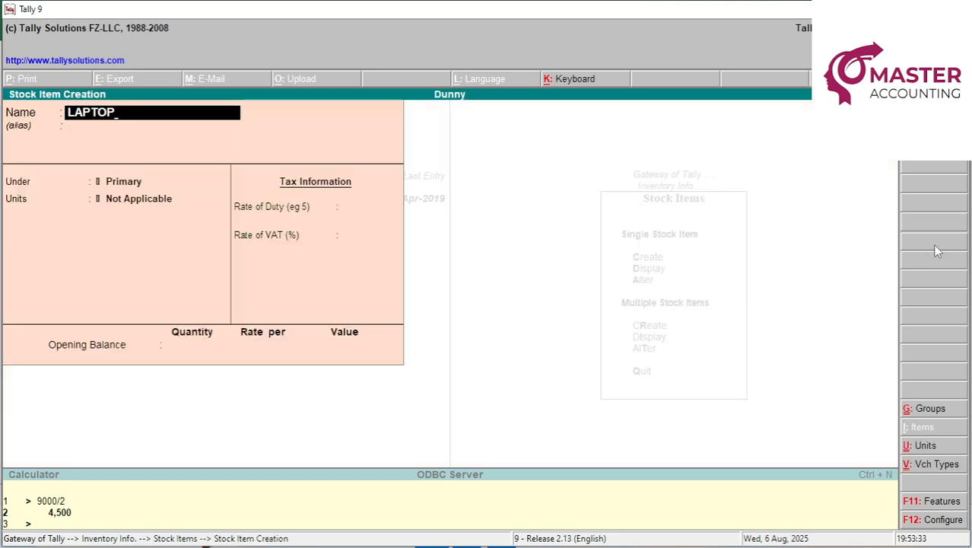
{"action": "key", "text": "Return"}
{"action": "key", "text": "Return"}
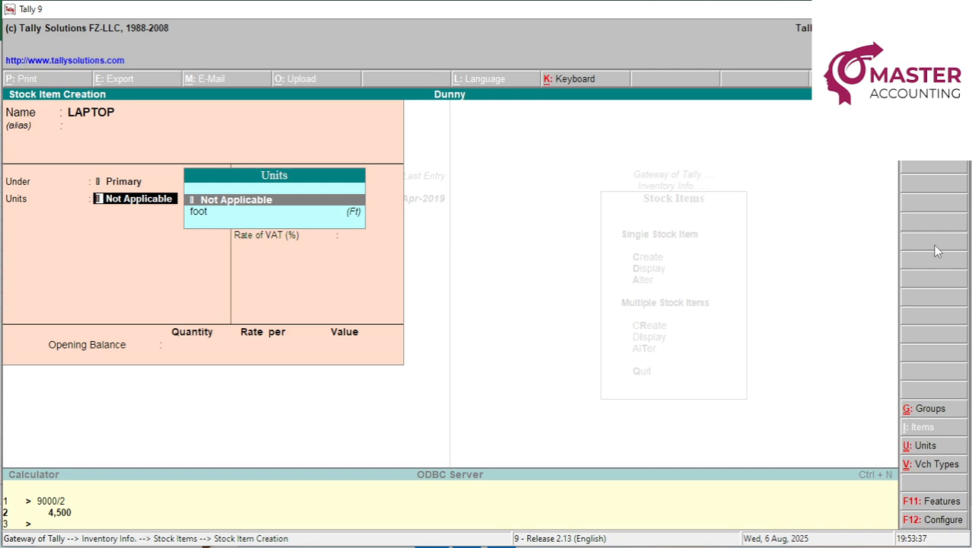
Create the PCS (PIECES) unit for LAPTOP, keep zero tax rates, and save the item.
{"action": "key", "text": "alt+c"}
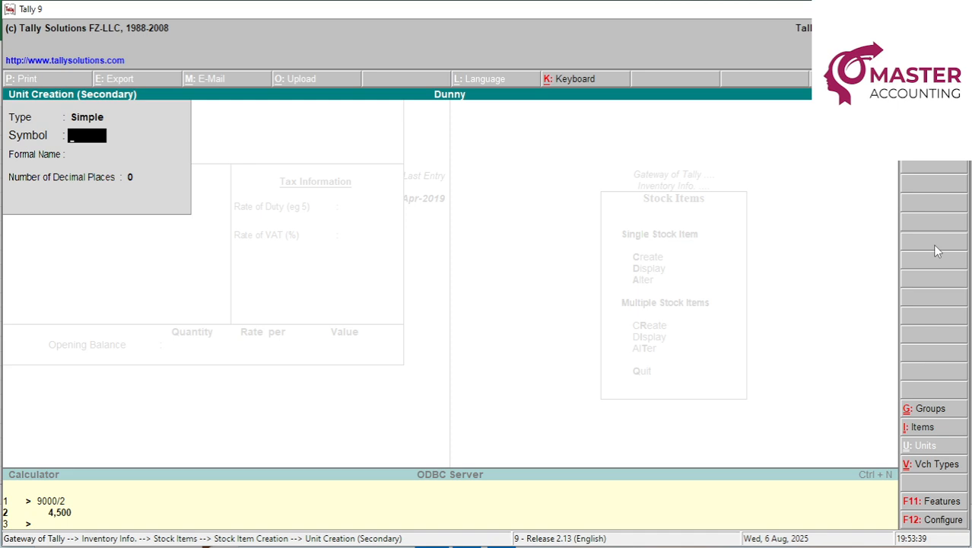
{"action": "type", "text": "PCS"}
{"action": "key", "text": "Return"}
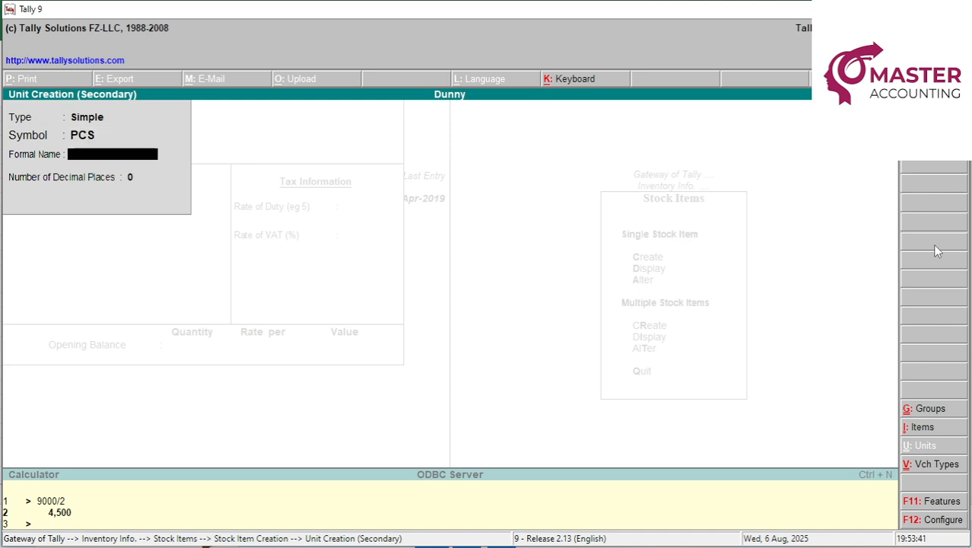
{"action": "type", "text": "PCSPIECES"}
{"action": "key", "text": "Return"}
{"action": "key", "text": "Return"}
{"action": "key", "text": "Return"}
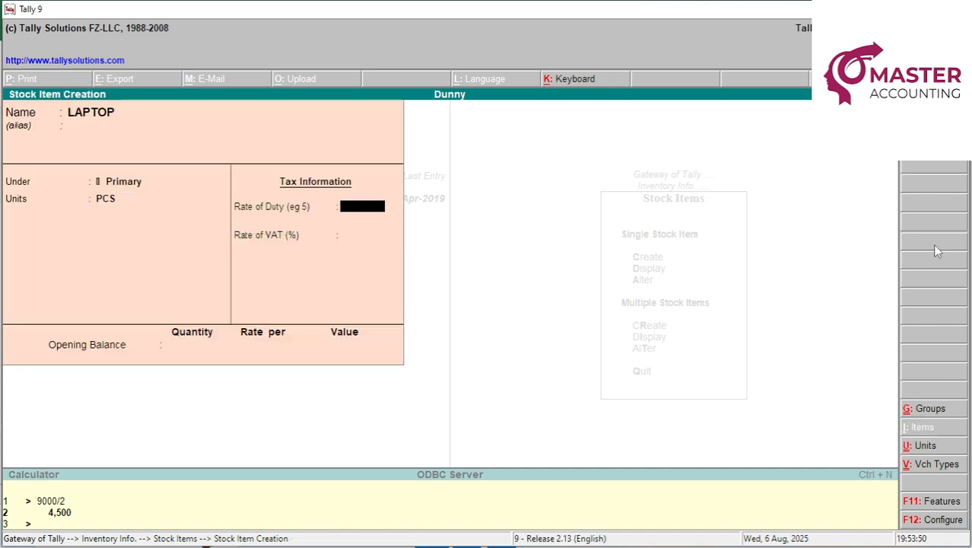
{"action": "key", "text": "Return"}
{"action": "key", "text": "Return"}
{"action": "key", "text": "Return"}
{"action": "key", "text": "Return"}
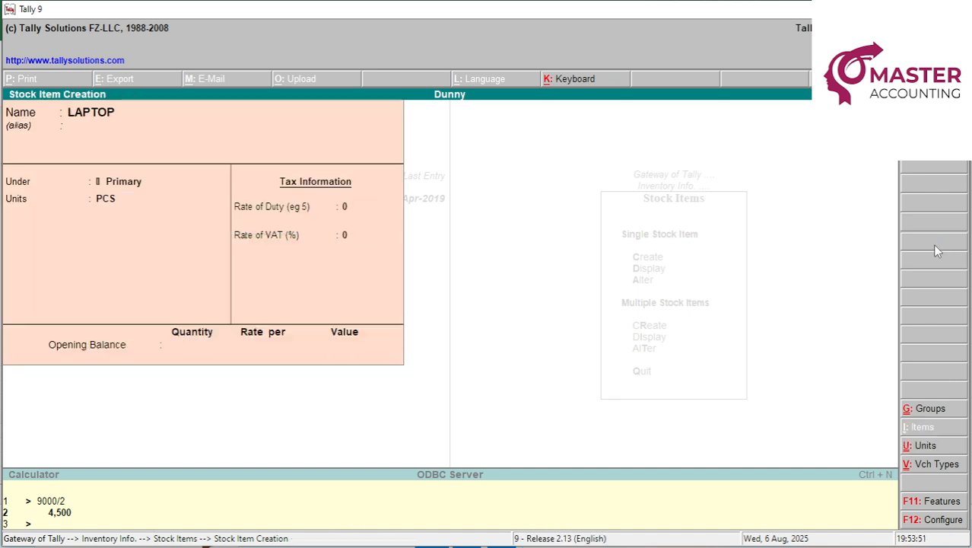
{"action": "key", "text": "Escape"}
{"action": "key", "text": "Escape"}
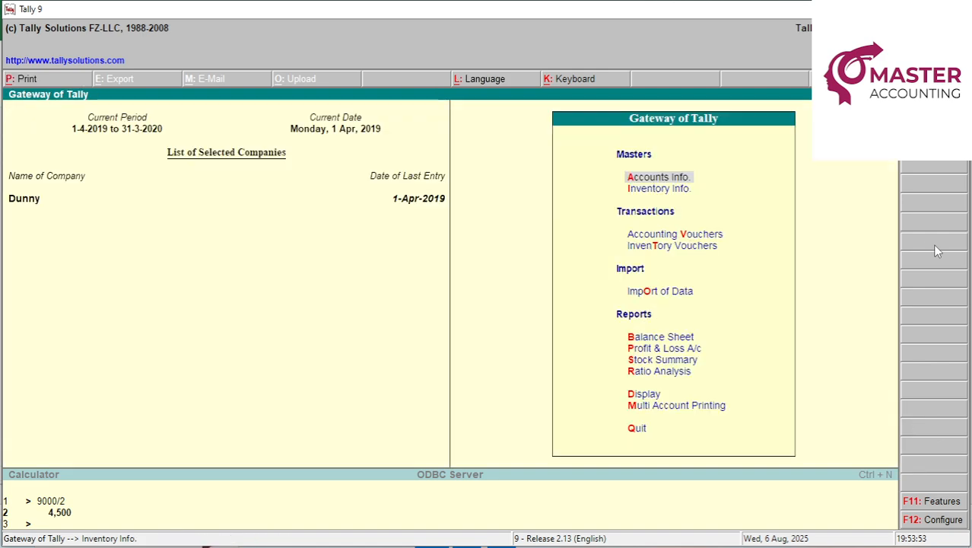
Begin a new purchase voucher: invoice 25, date 1-Apr-2019, supplier Gopal Traders.
{"action": "key", "text": "v"}
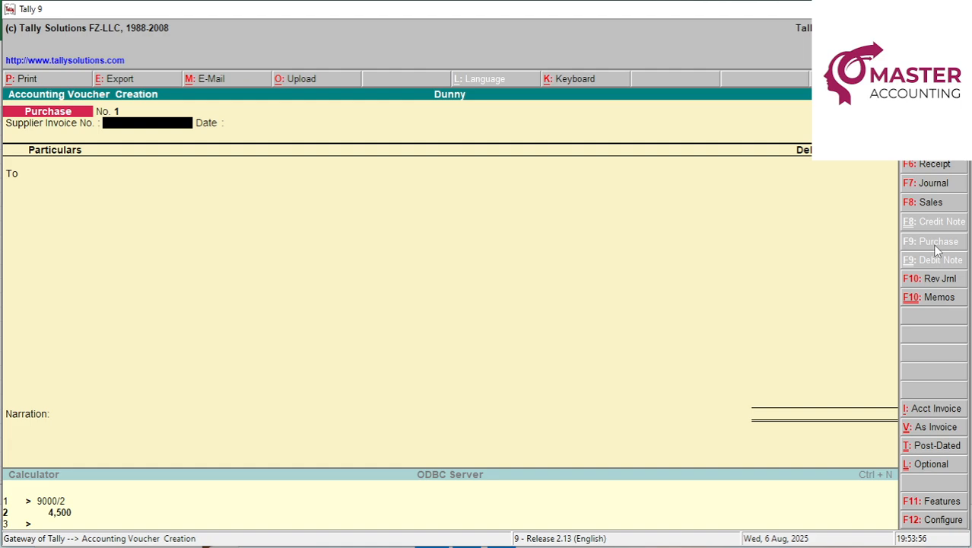
{"action": "key", "text": "alt+Tab"}
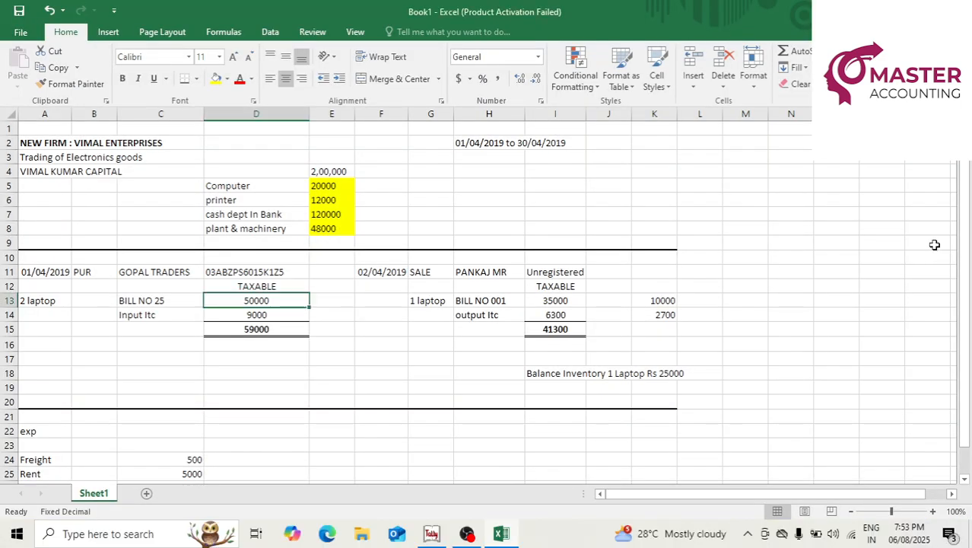
{"action": "key", "text": "alt+Tab"}
{"action": "type", "text": "25"}
{"action": "key", "text": "Return"}
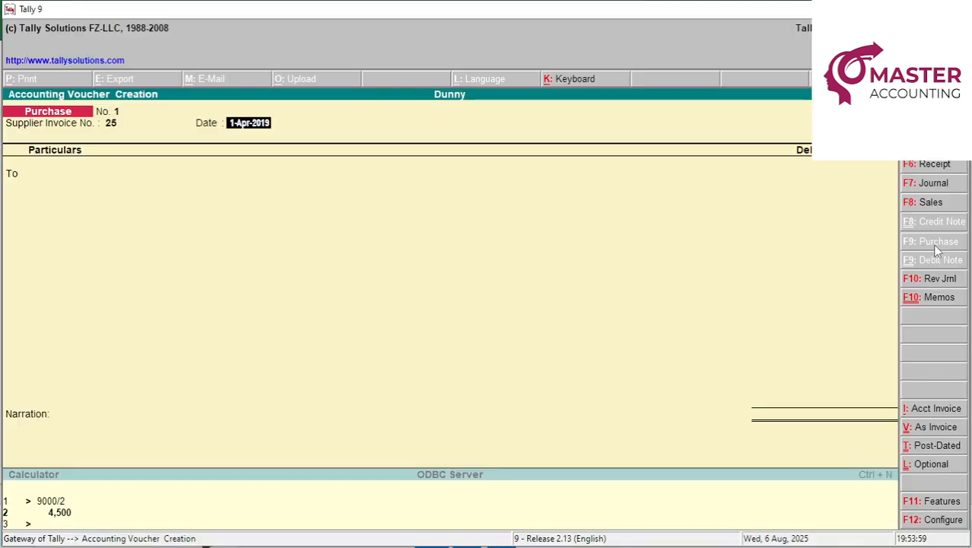
{"action": "key", "text": "Return"}
{"action": "type", "text": "go"}
{"action": "key", "text": "Return"}
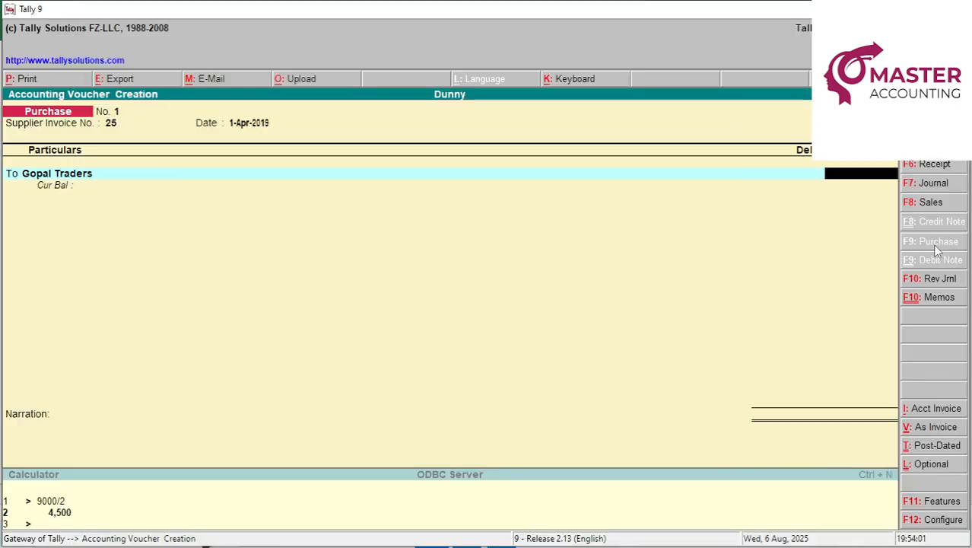
Credit Gopal Traders 59,000 with the bill settled On Account.
{"action": "key", "text": "alt+Tab"}
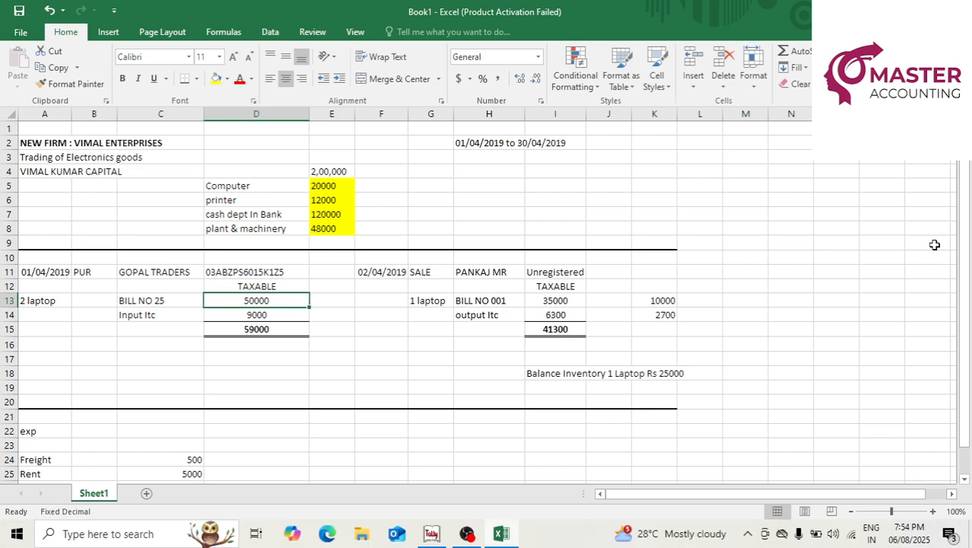
{"action": "key", "text": "alt+Tab"}
{"action": "type", "text": "5"}
{"action": "type", "text": "9,000"}
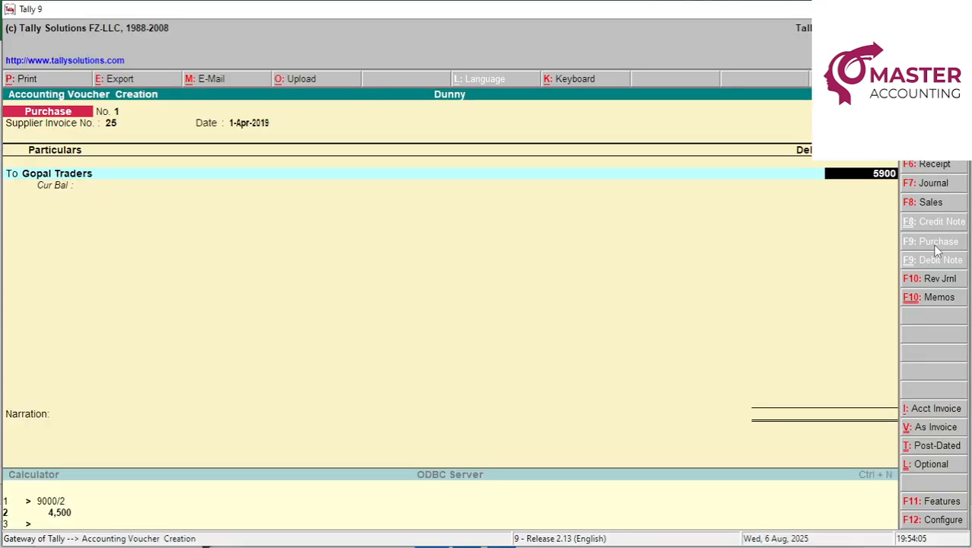
{"action": "key", "text": "Return"}
{"action": "key", "text": "Down"}
{"action": "key", "text": "Return"}
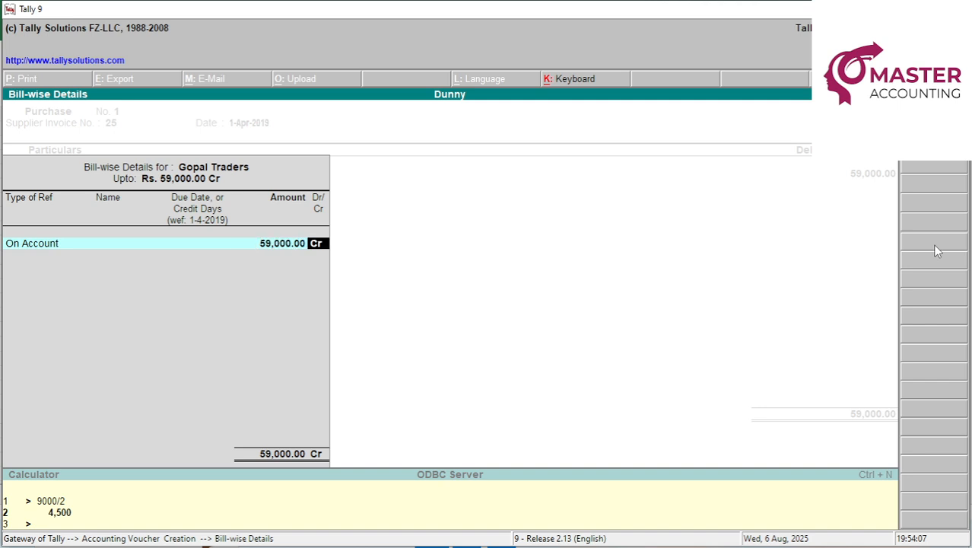
{"action": "key", "text": "Return"}
Debit Pur Local and allocate LAPTOP, 2 PCS at 25,000 each, totalling 50,000.
{"action": "type", "text": "P"}
{"action": "key", "text": "Return"}
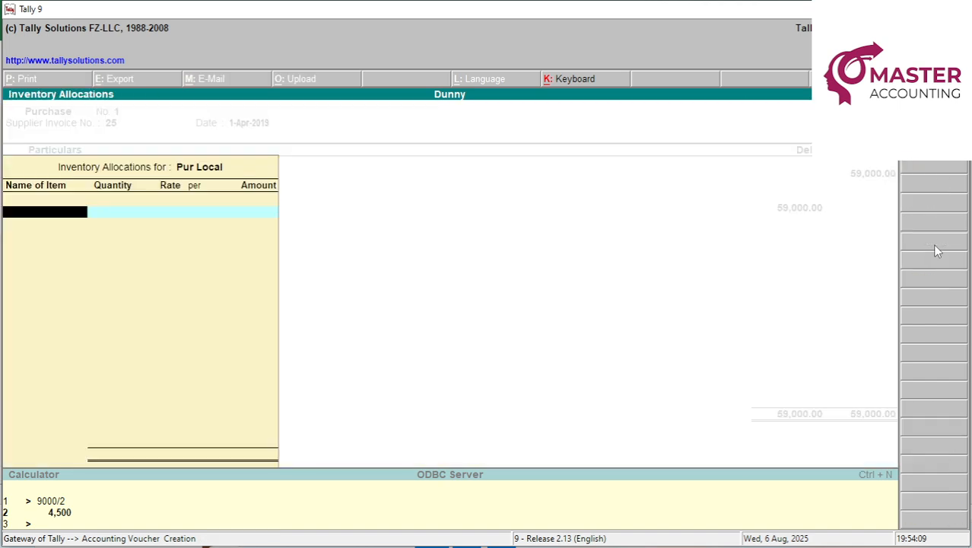
{"action": "type", "text": "L"}
{"action": "key", "text": "Return"}
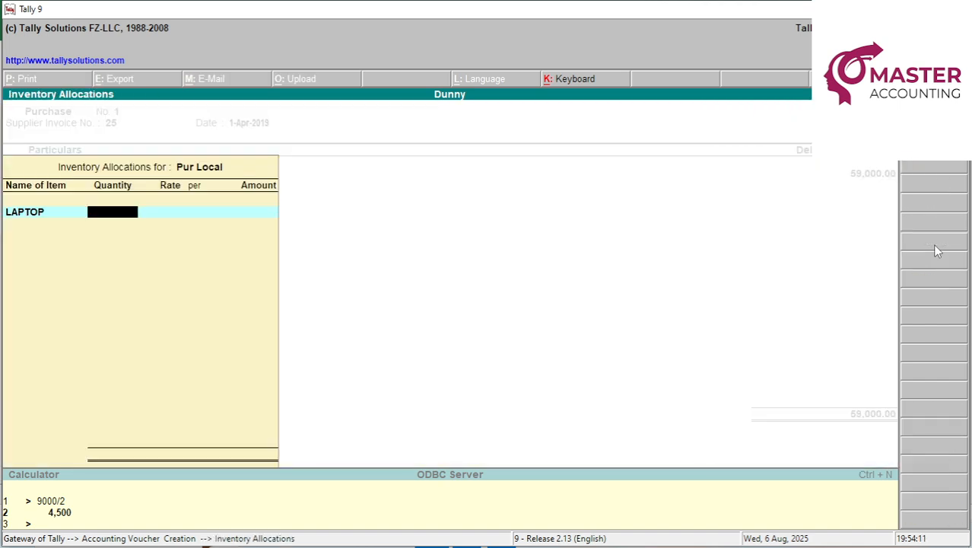
{"action": "key", "text": "alt+Tab"}
{"action": "key", "text": "alt+Tab"}
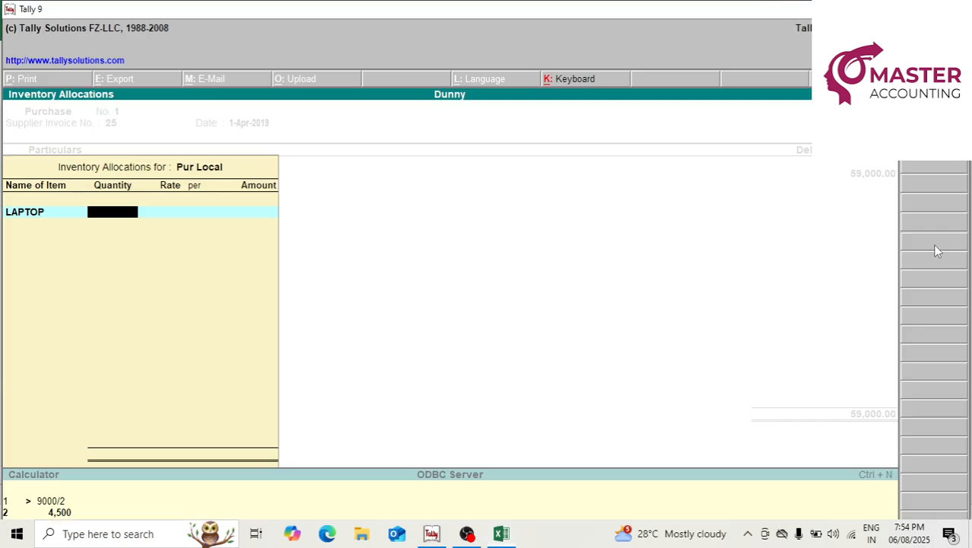
{"action": "type", "text": "2"}
{"action": "key", "text": "Return"}
{"action": "key", "text": "alt+Tab"}
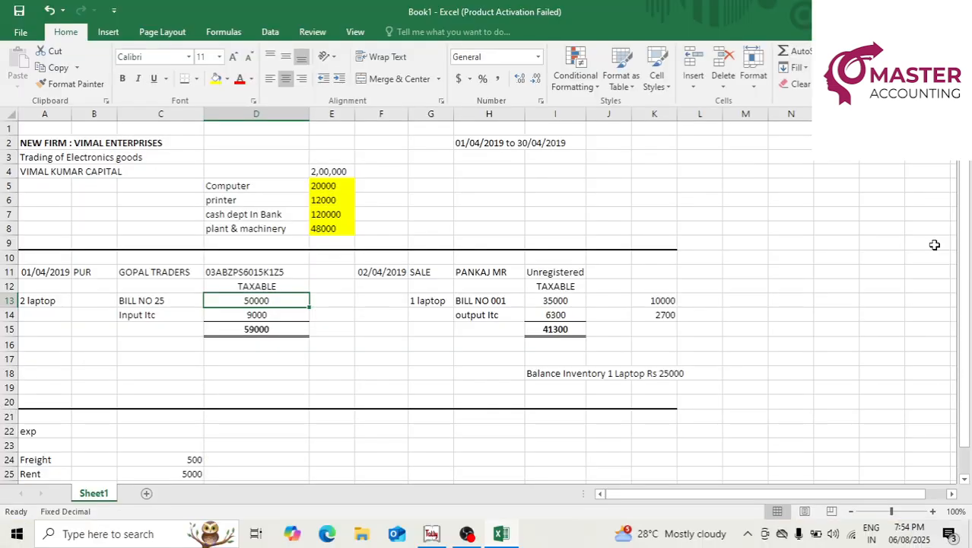
{"action": "key", "text": "alt+Tab"}
{"action": "type", "text": "25,000"}
{"action": "key", "text": "Return"}
{"action": "key", "text": "Return"}
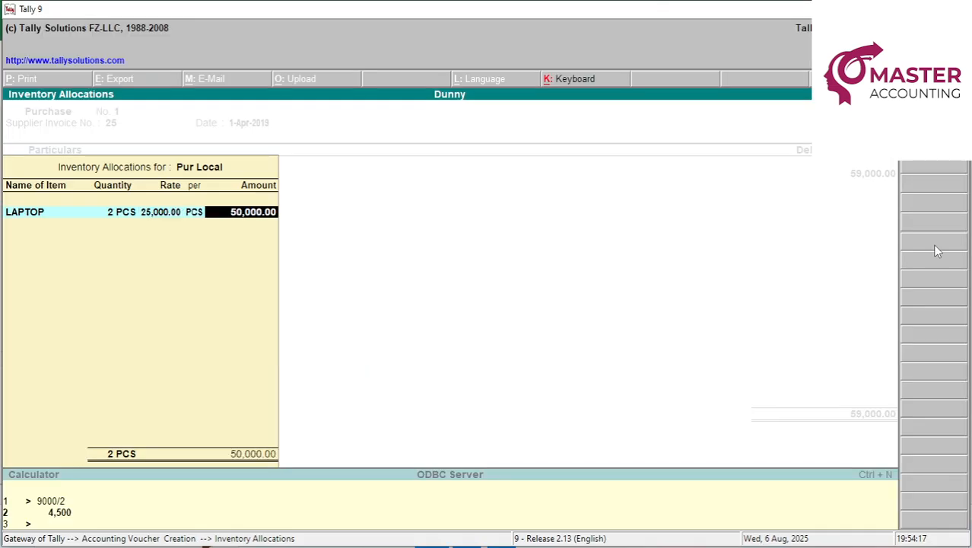
{"action": "key", "text": "Return"}
{"action": "key", "text": "Return"}
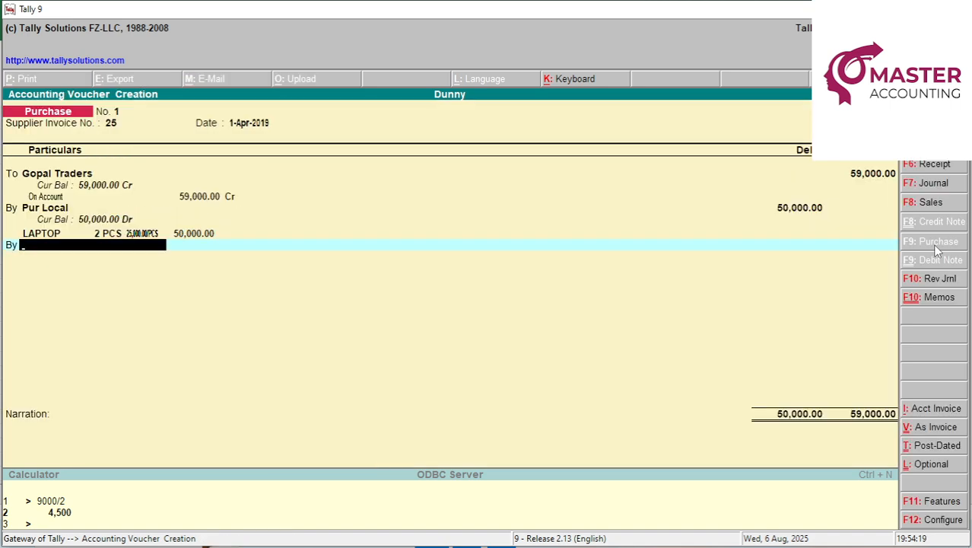
Add PUR INPUT CGST 9% with 3,500 and a PUR INPUT SGST 9% line.
{"action": "type", "text": "PUR"}
{"action": "key", "text": "Down"}
{"action": "key", "text": "Down"}
{"action": "key", "text": "Down"}
{"action": "key", "text": "Down"}
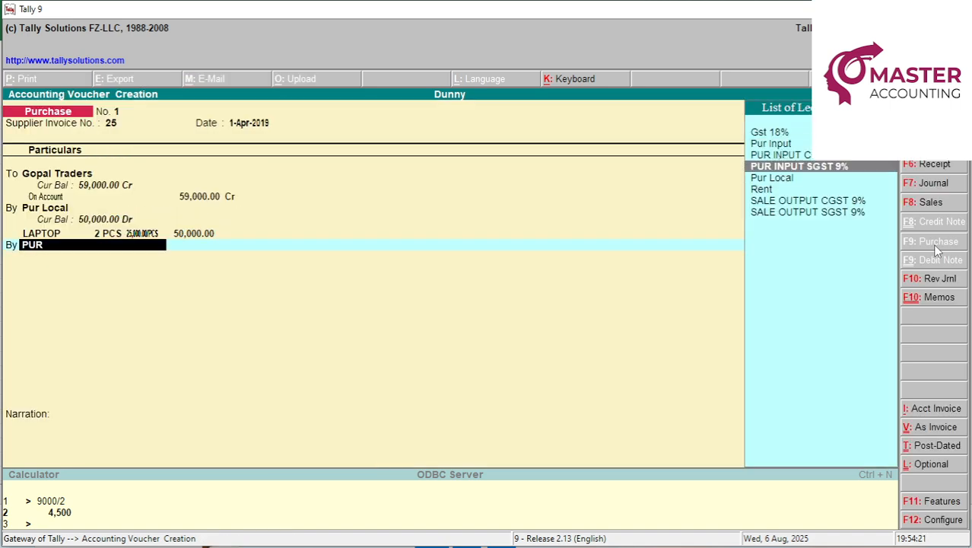
{"action": "key", "text": "Up"}
{"action": "key", "text": "Up"}
{"action": "key", "text": "Return"}
{"action": "key", "text": "alt+Tab"}
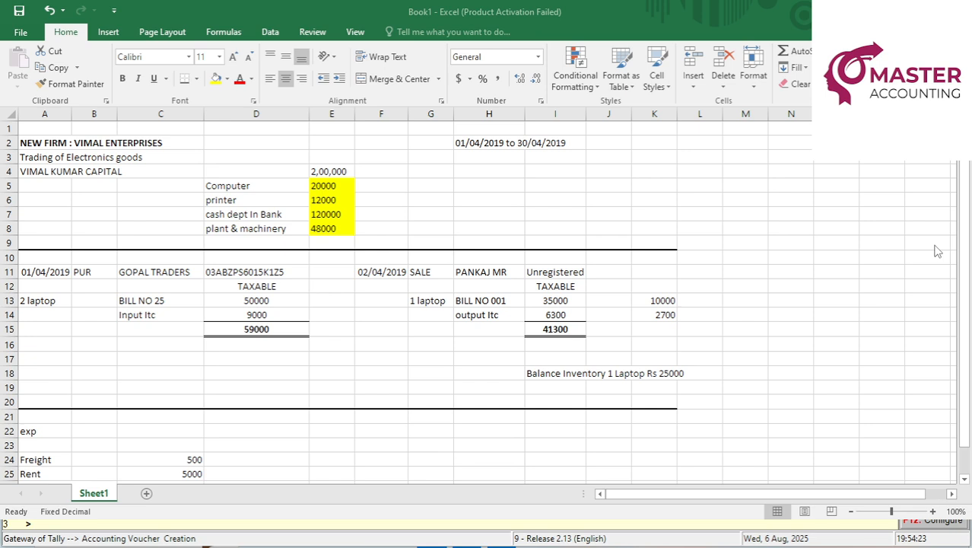
{"action": "key", "text": "alt+Tab"}
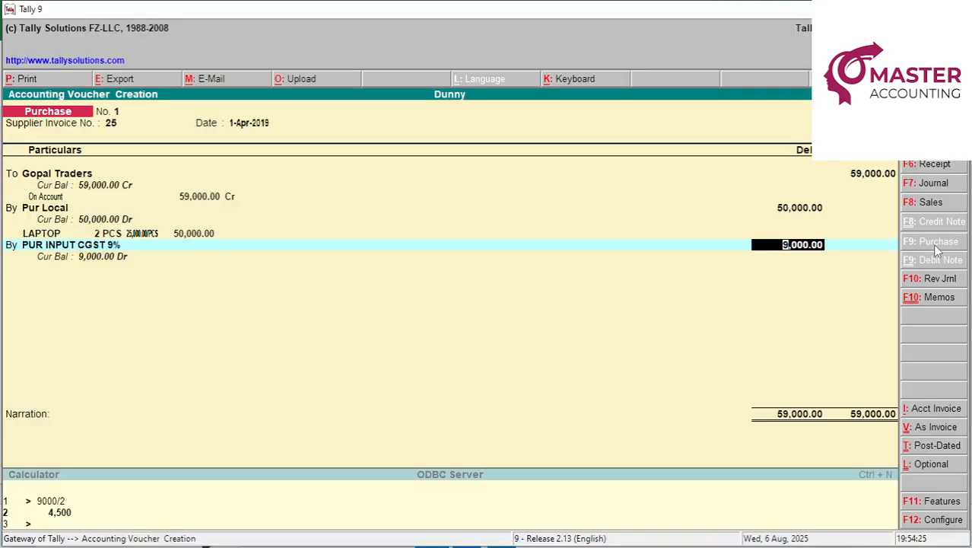
{"action": "type", "text": "3500"}
{"action": "key", "text": "Return"}
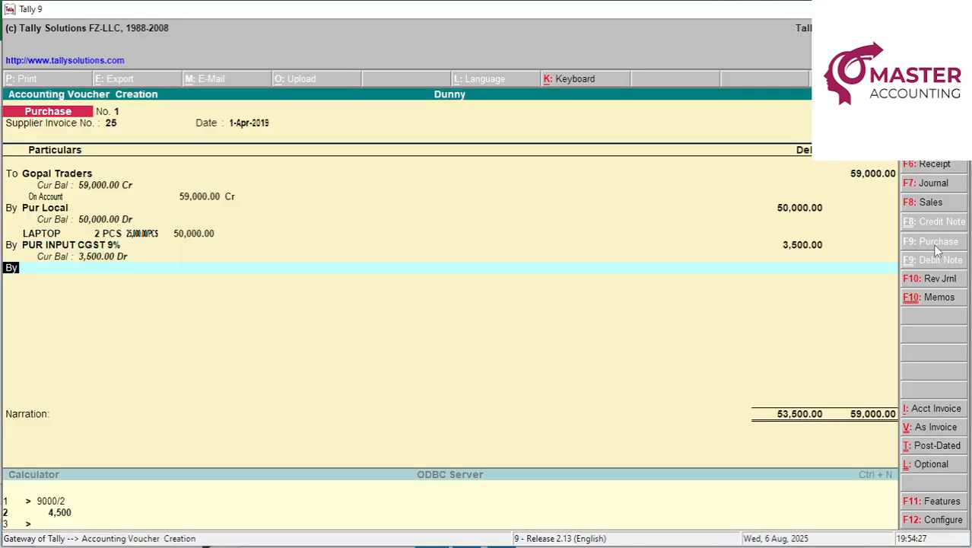
{"action": "type", "text": "PUR"}
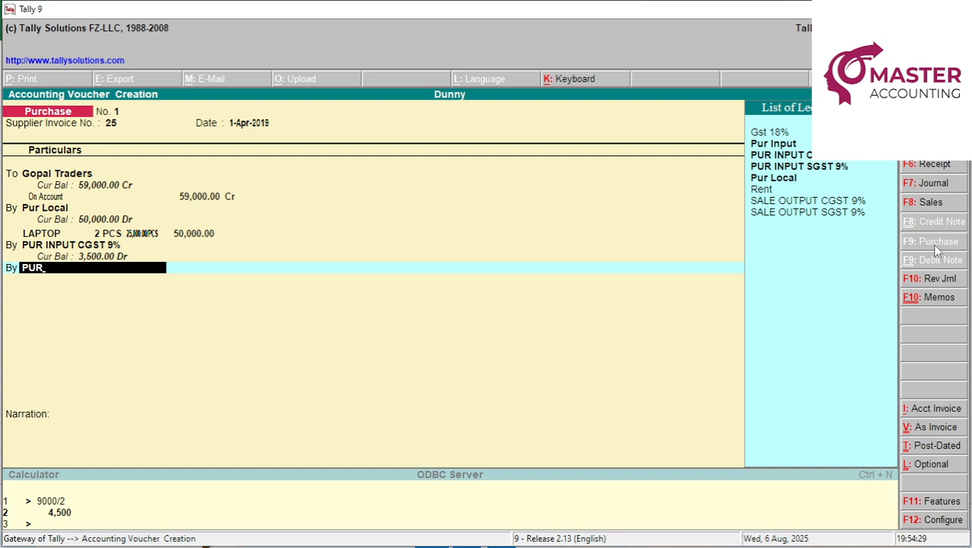
{"action": "key", "text": "Down"}
{"action": "key", "text": "Return"}
{"action": "key", "text": "Return"}
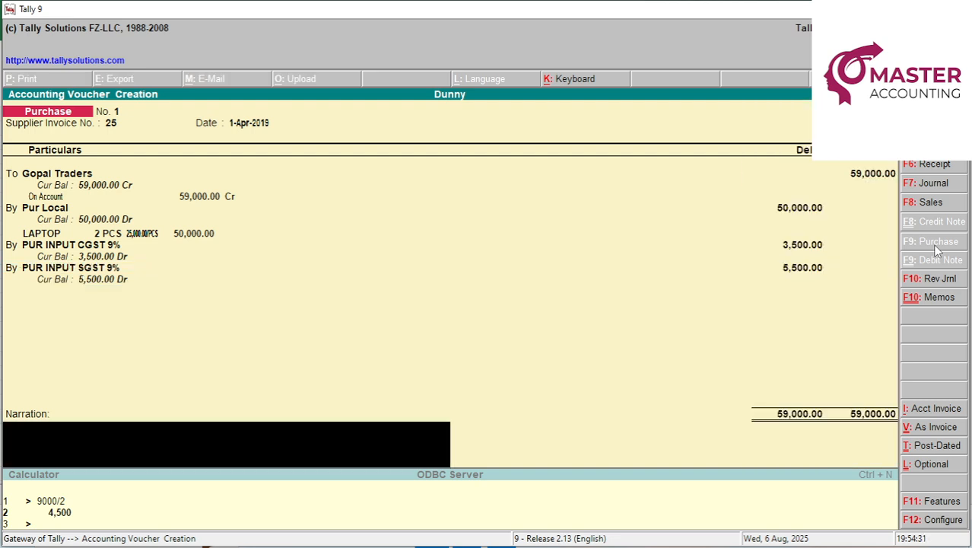
Recheck the tax in the workbook and correct CGST and SGST to 4,500 each.
{"action": "key", "text": "ctrl+n"}
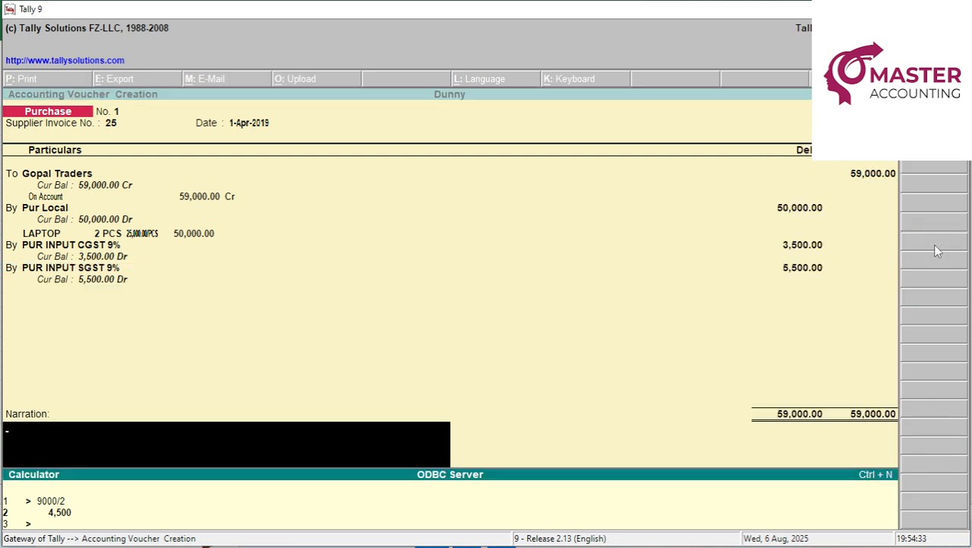
{"action": "key", "text": "alt+Tab"}
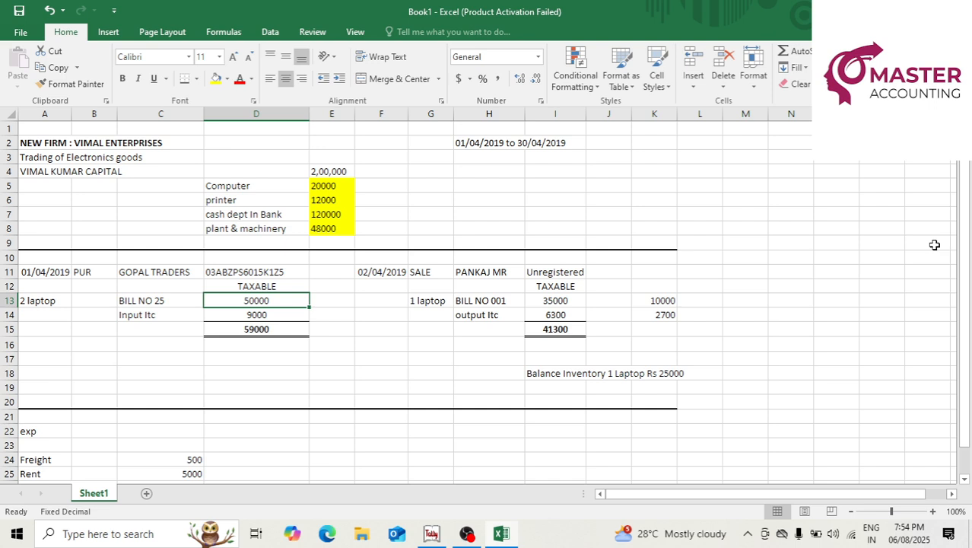
{"action": "key", "text": "Down"}
{"action": "key", "text": "Down"}
{"action": "key", "text": "Down"}
{"action": "key", "text": "Down"}
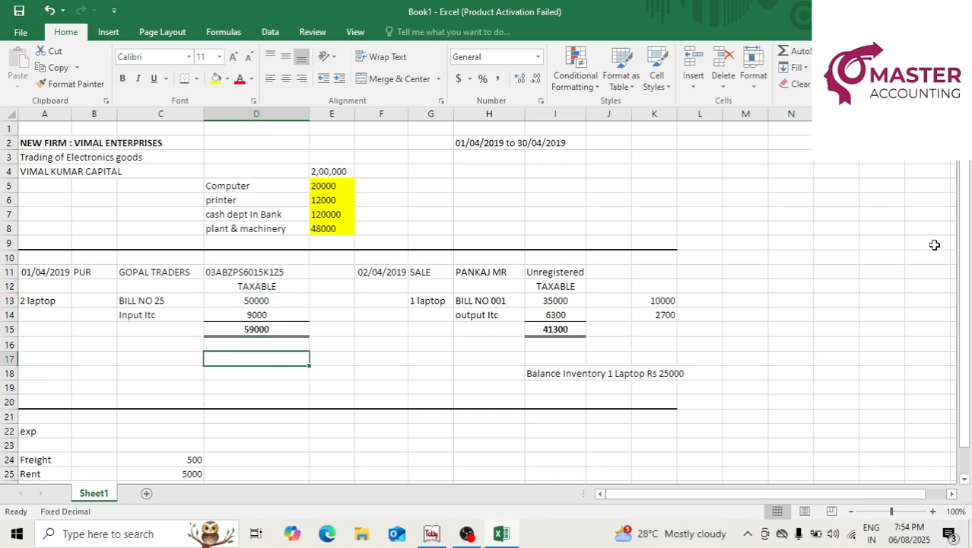
{"action": "type", "text": "=6"}
{"action": "key", "text": "Escape"}
{"action": "key", "text": "alt+Tab"}
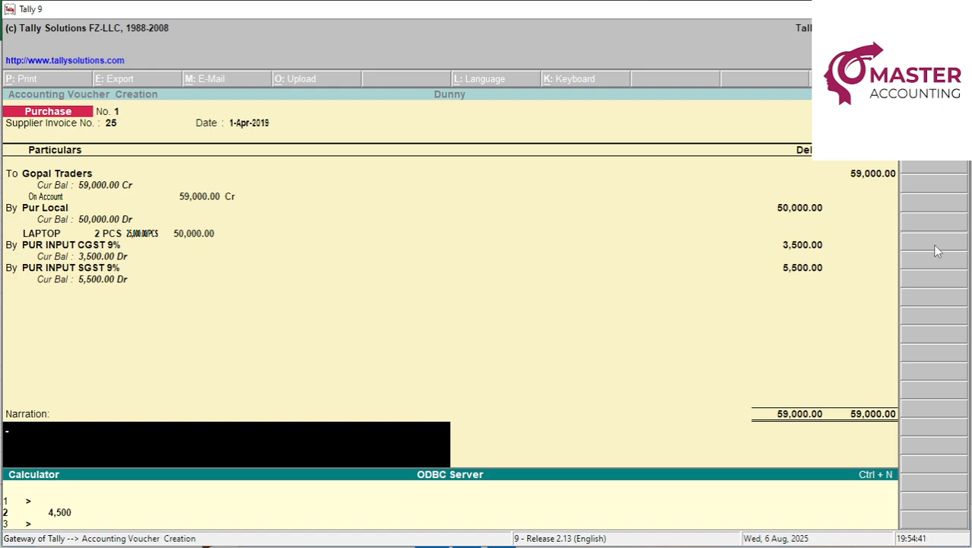
{"action": "key", "text": "ctrl+n"}
{"action": "key", "text": "Up"}
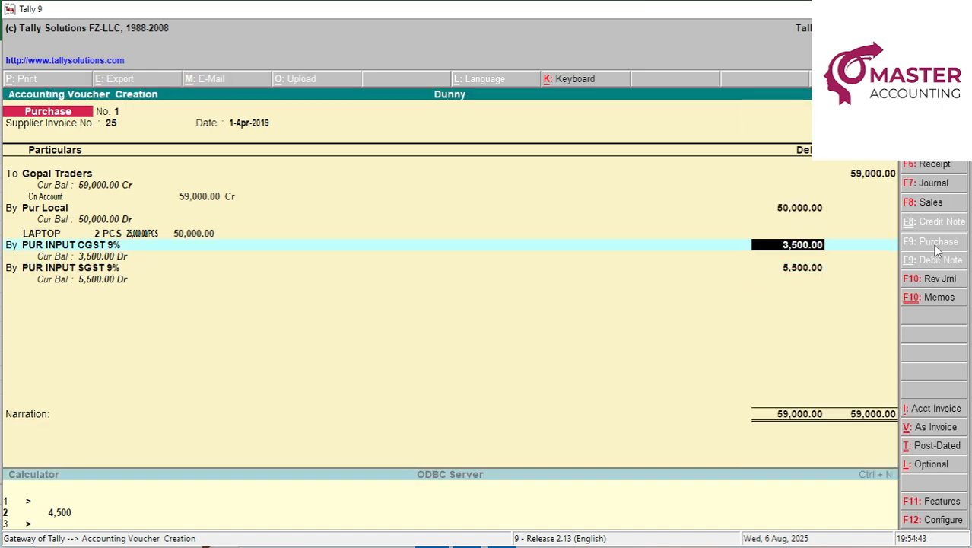
{"action": "type", "text": "4500"}
{"action": "key", "text": "Return"}
{"action": "key", "text": "Return"}
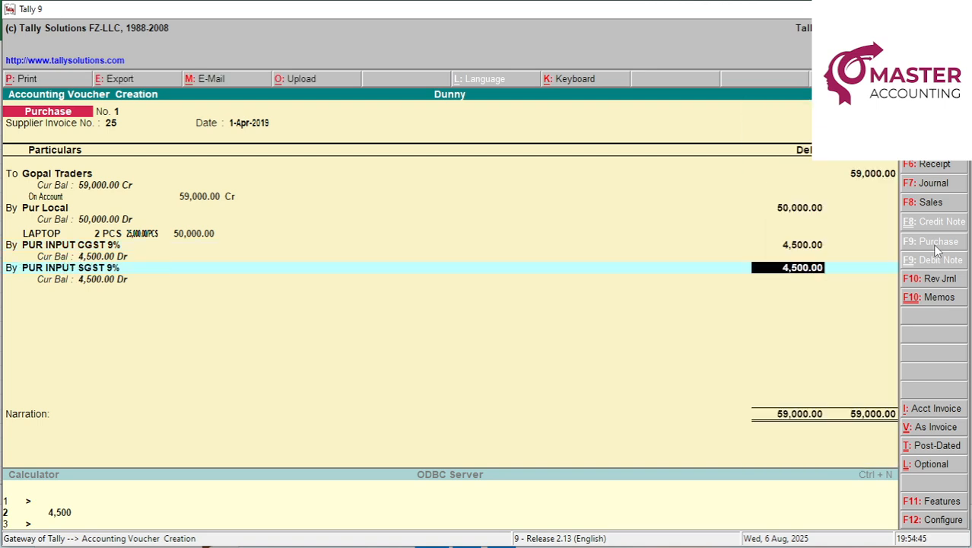
{"action": "key", "text": "Return"}
Add the narration 'BILL NO 25 BUY 2 LAPTOP' and save the purchase voucher.
{"action": "type", "text": "BIL"}
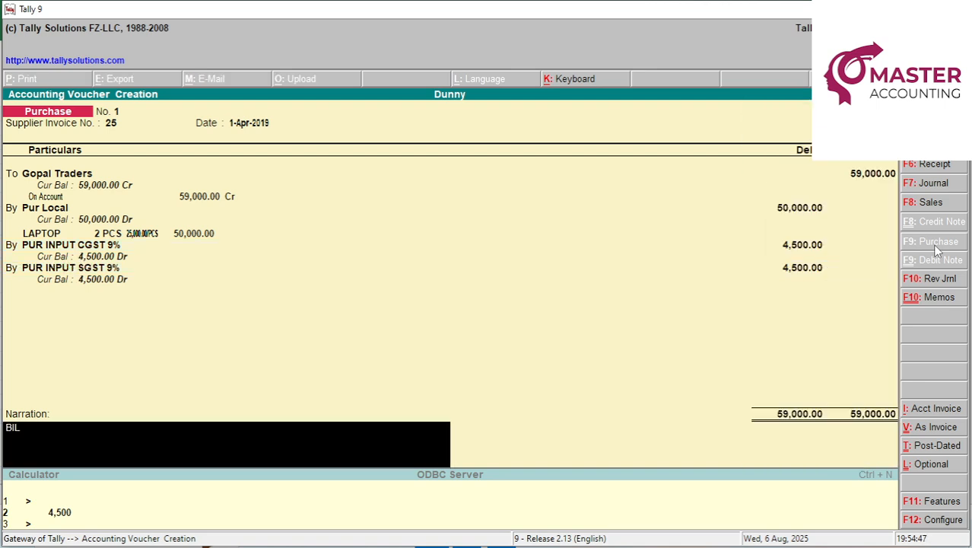
{"action": "type", "text": "L NO 25 BUY 2 LAPTOP"}
{"action": "key", "text": "Return"}
{"action": "key", "text": "Return"}
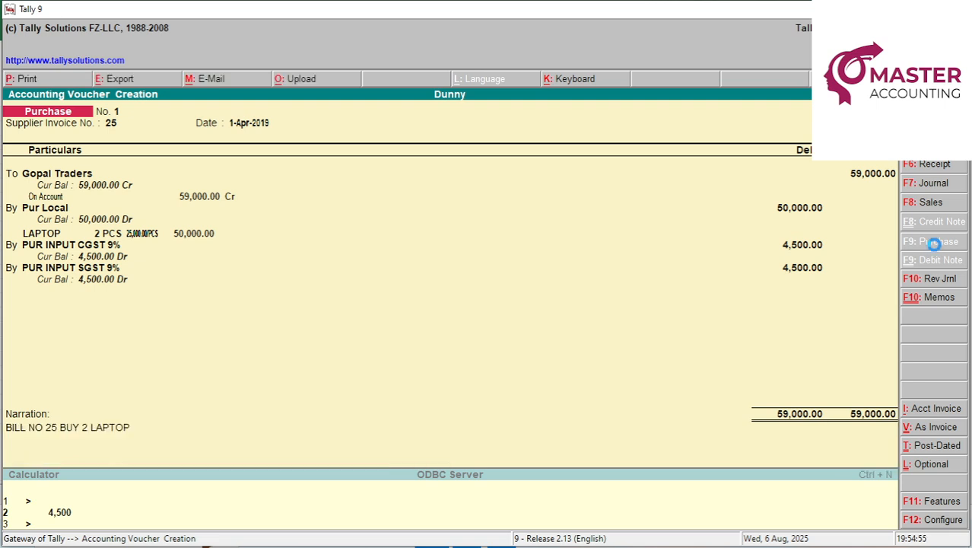
{"action": "key", "text": "Escape"}
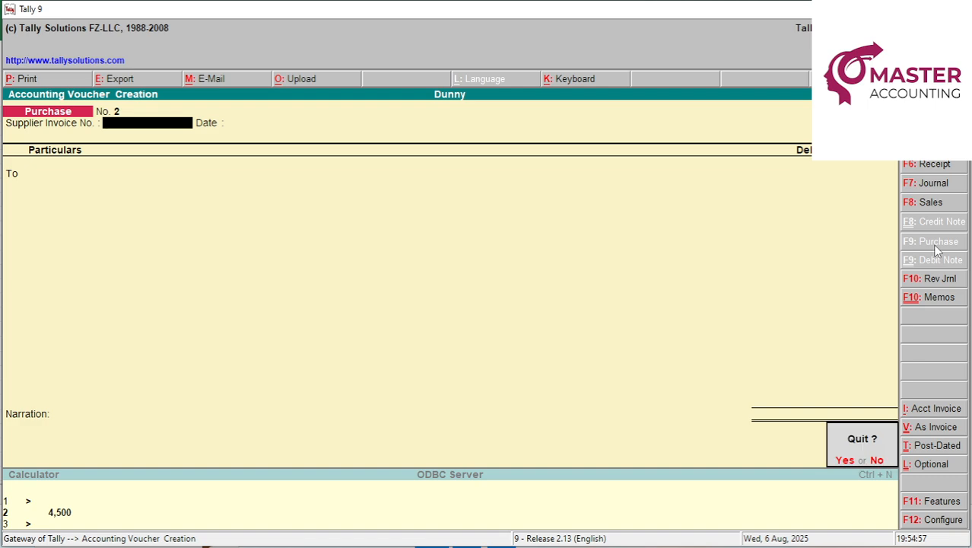
Drill from Profit & Loss into Closing Stock to show LAPTOP at 2 PCS, 25,000 each, worth 50,000.
{"action": "key", "text": "y"}
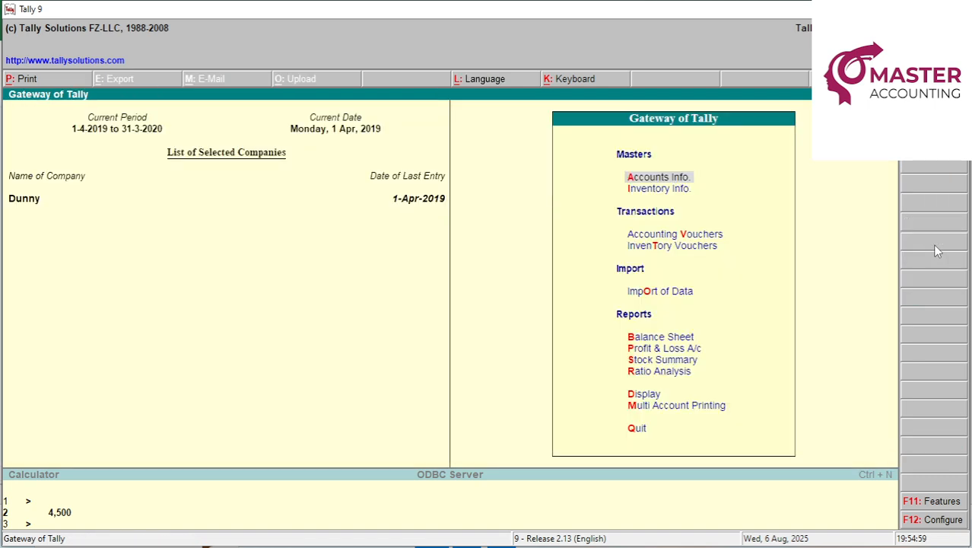
{"action": "key", "text": "p"}
{"action": "key", "text": "Down"}
{"action": "key", "text": "Down"}
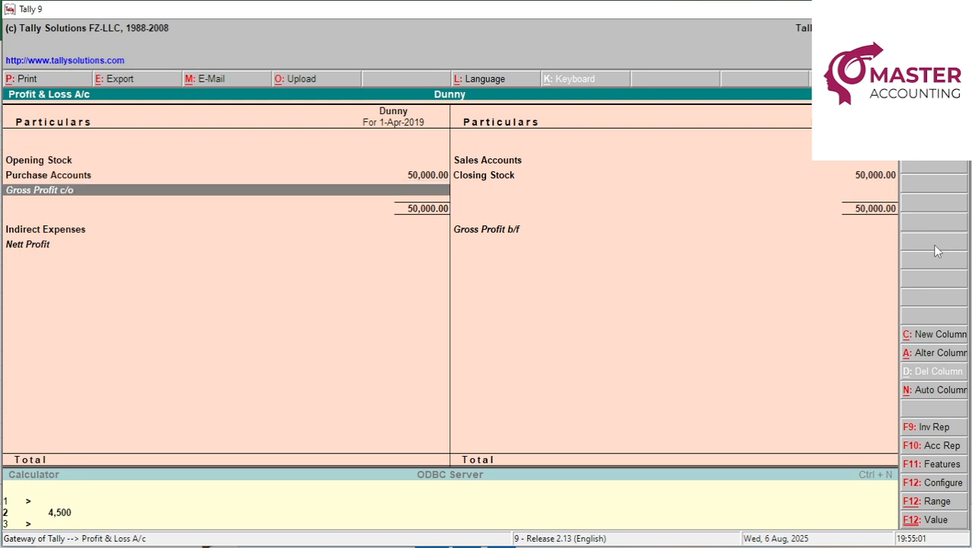
{"action": "key", "text": "Up"}
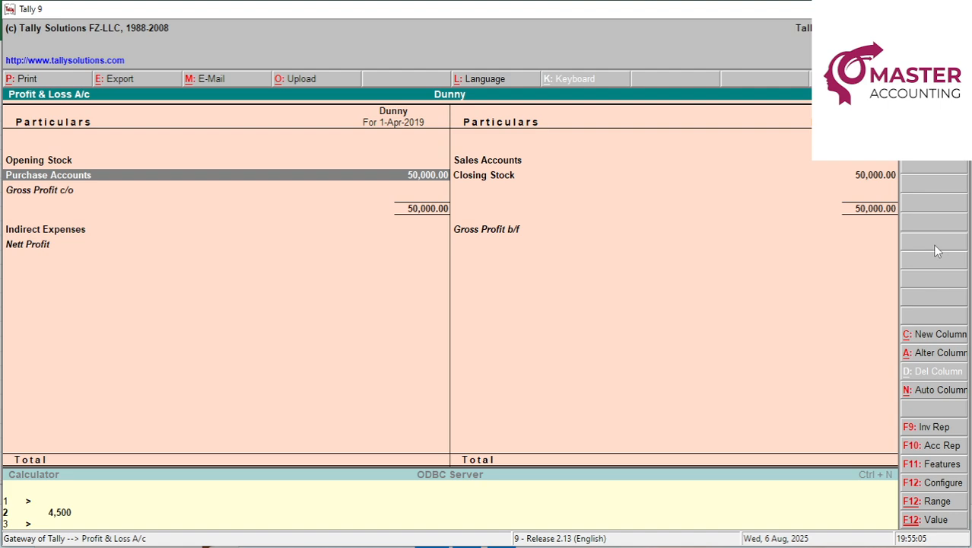
{"action": "key", "text": "Right"}
{"action": "key", "text": "Return"}
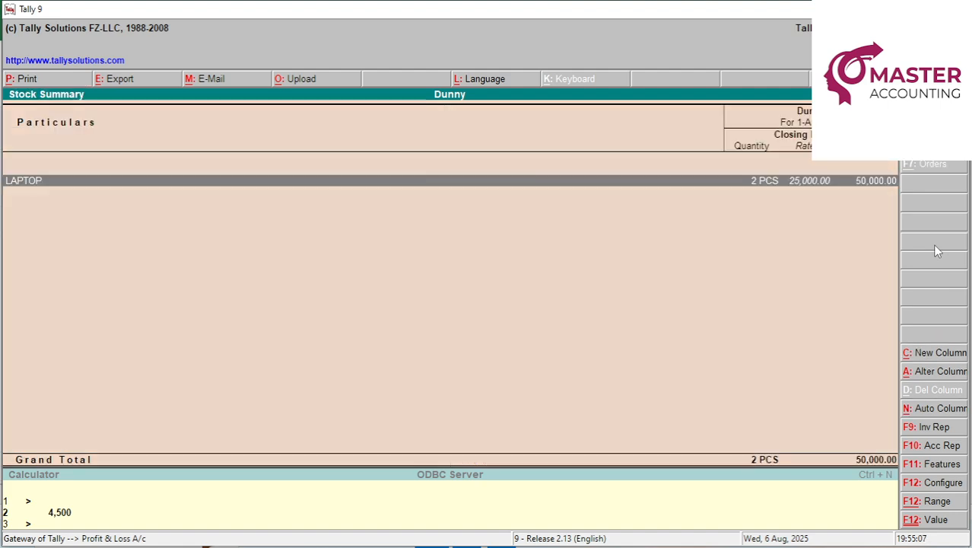
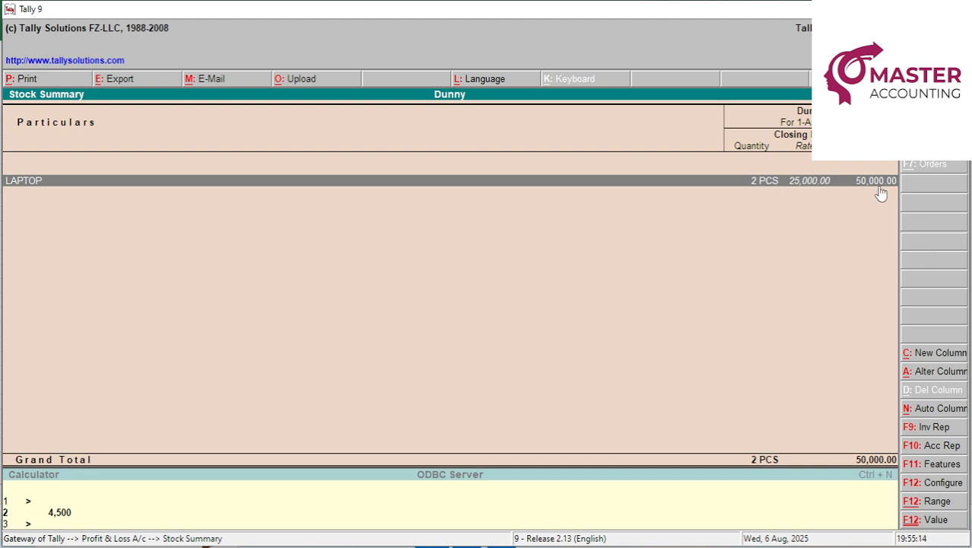
Return from Stock Summary to Profit & Loss, then bring up the Excel sheet at cell C13.
{"action": "key", "text": "Escape"}
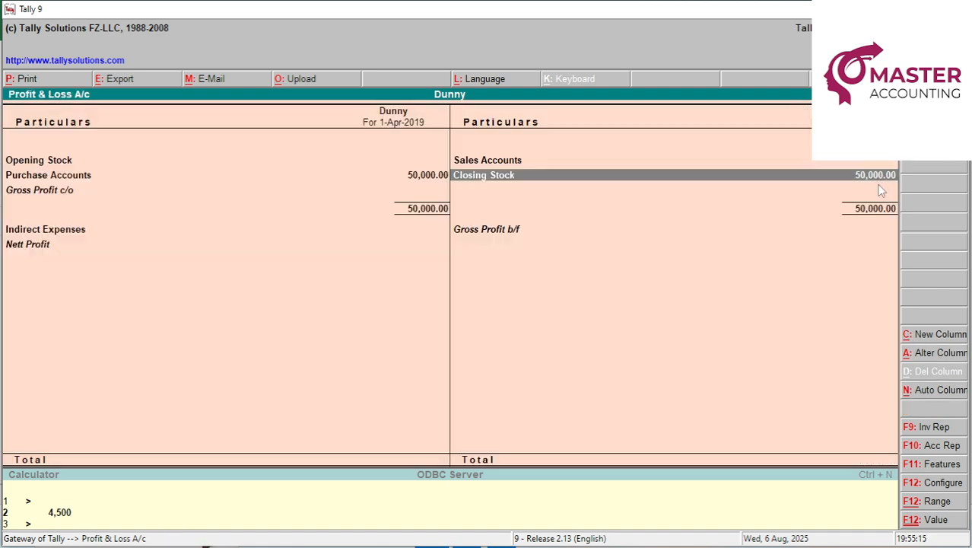
{"action": "key", "text": "alt+Tab"}
{"action": "left_click", "coordinate": [163, 303]}
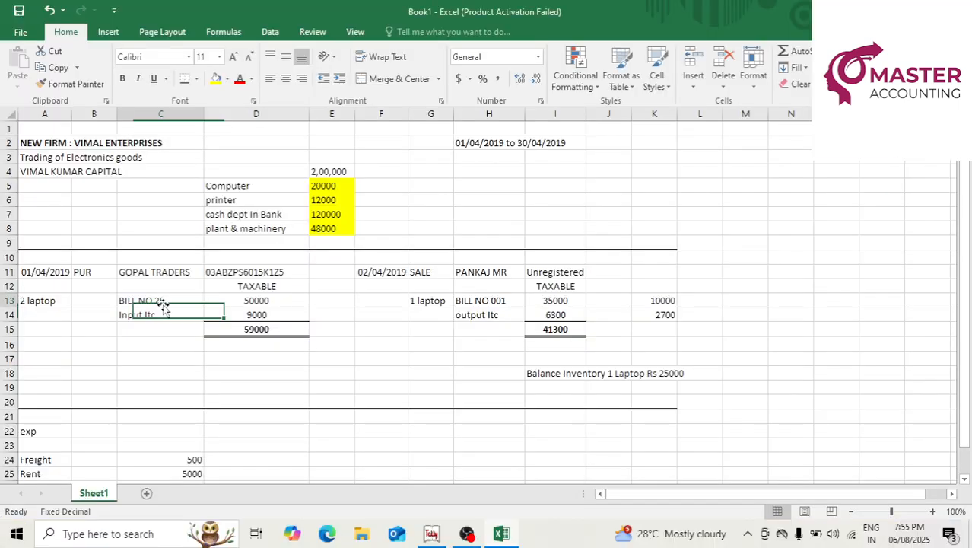
Fill the 50000 purchase amount in D13 yellow and check the laptop sale entry and date.
{"action": "left_click", "coordinate": [224, 307]}
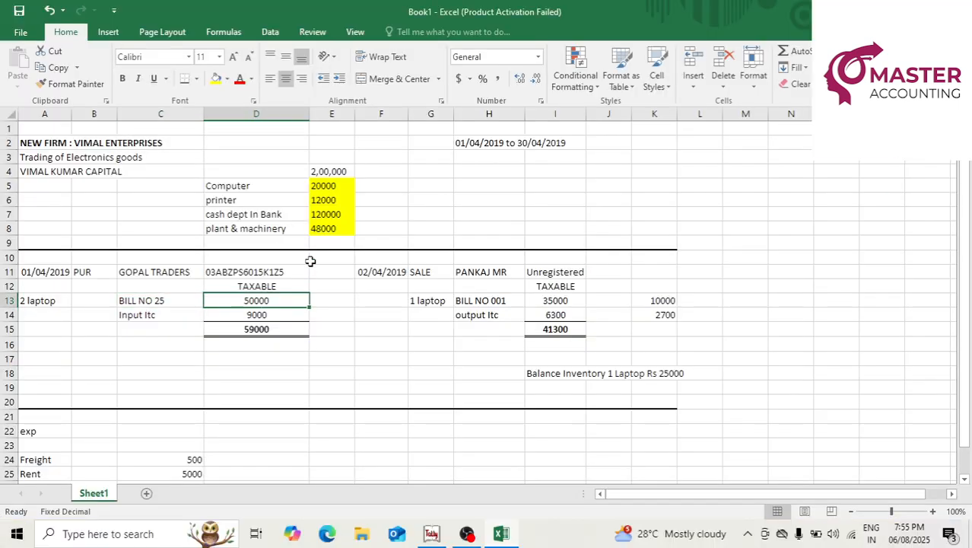
{"action": "left_click", "coordinate": [216, 78]}
{"action": "left_click", "coordinate": [435, 304]}
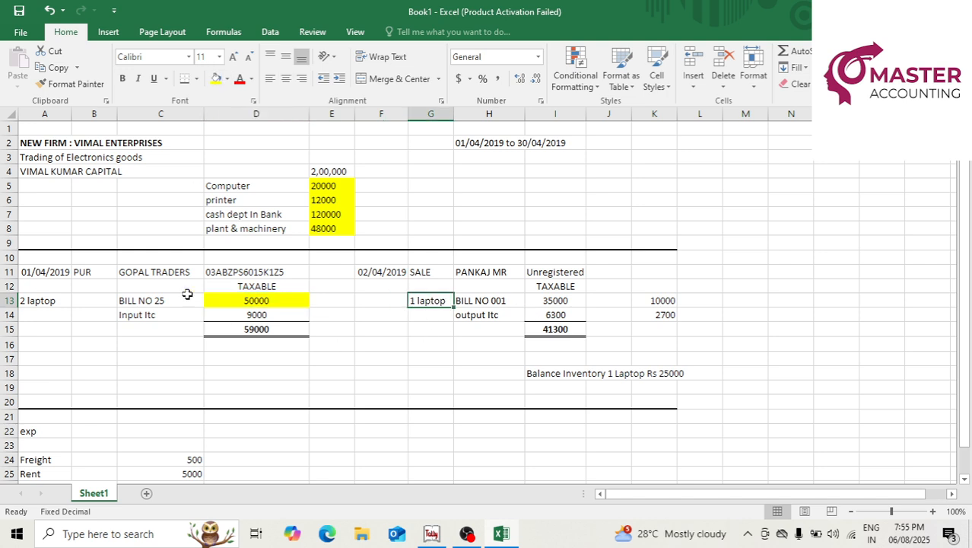
{"action": "left_click", "coordinate": [389, 274]}
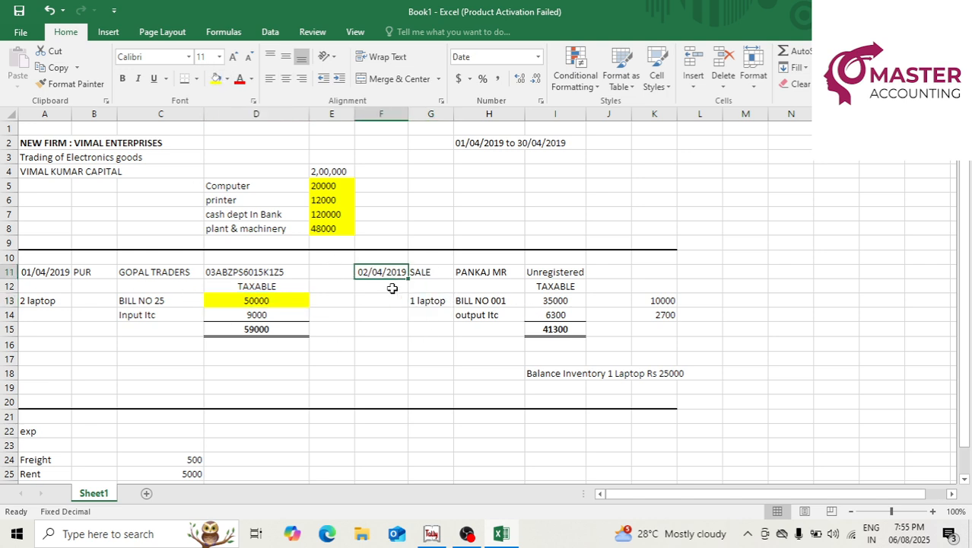
{"action": "left_click", "coordinate": [429, 303]}
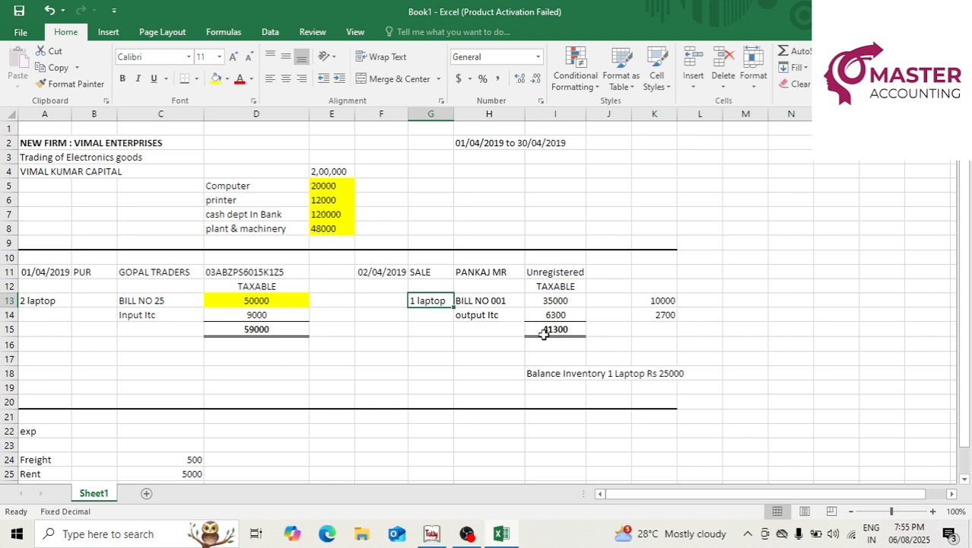
Review the 35000 sale amount, the 10000 figure and the sale bill number, then return to Tally.
{"action": "left_click", "coordinate": [553, 300]}
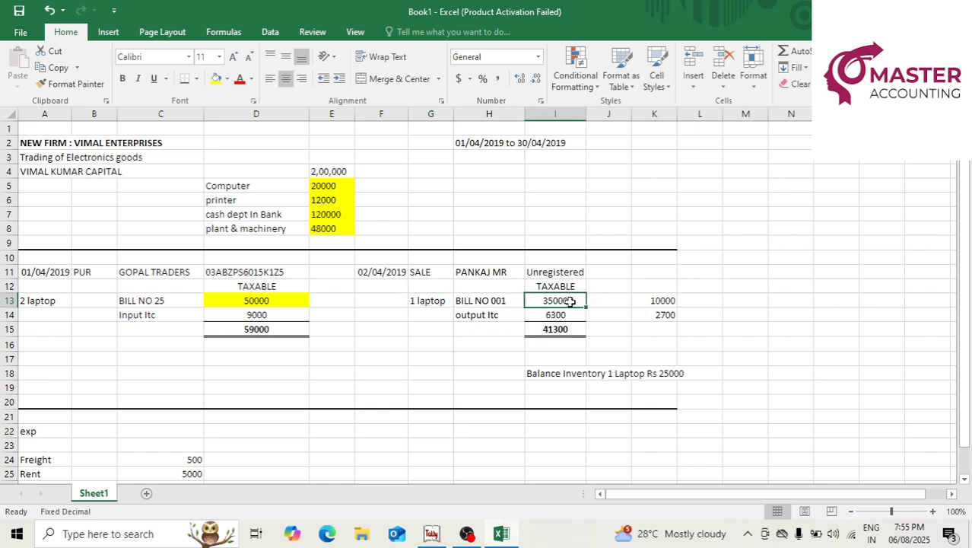
{"action": "left_click", "coordinate": [515, 213]}
{"action": "left_click", "coordinate": [662, 300]}
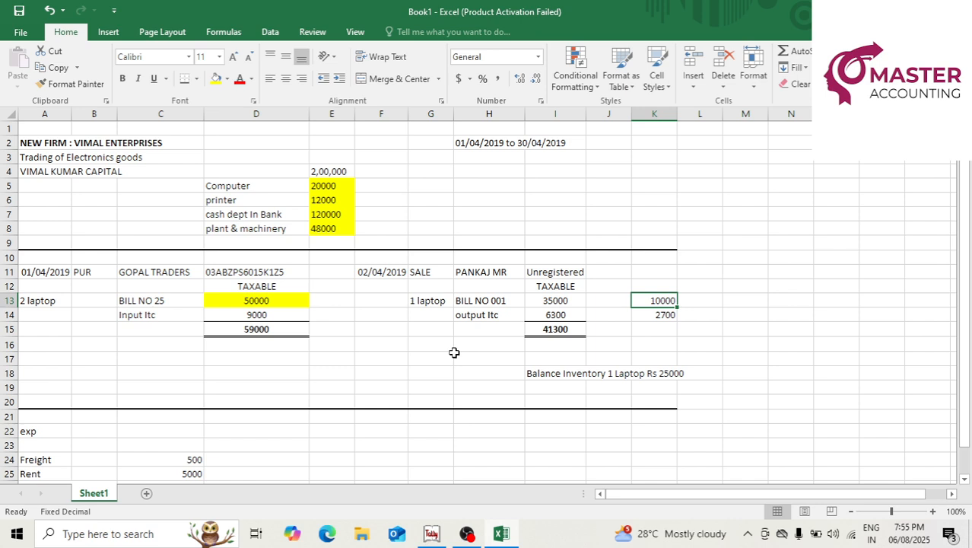
{"action": "left_click", "coordinate": [494, 303]}
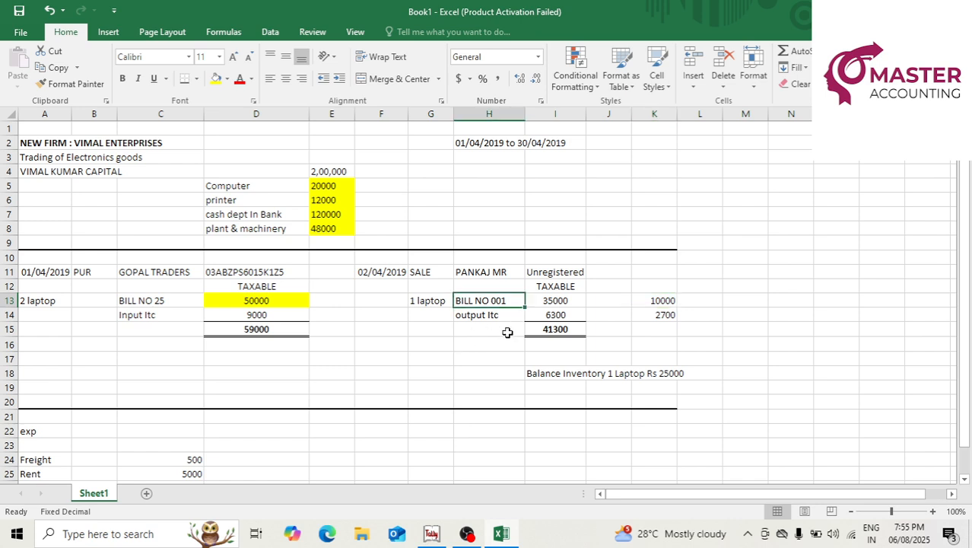
{"action": "left_click", "coordinate": [412, 302]}
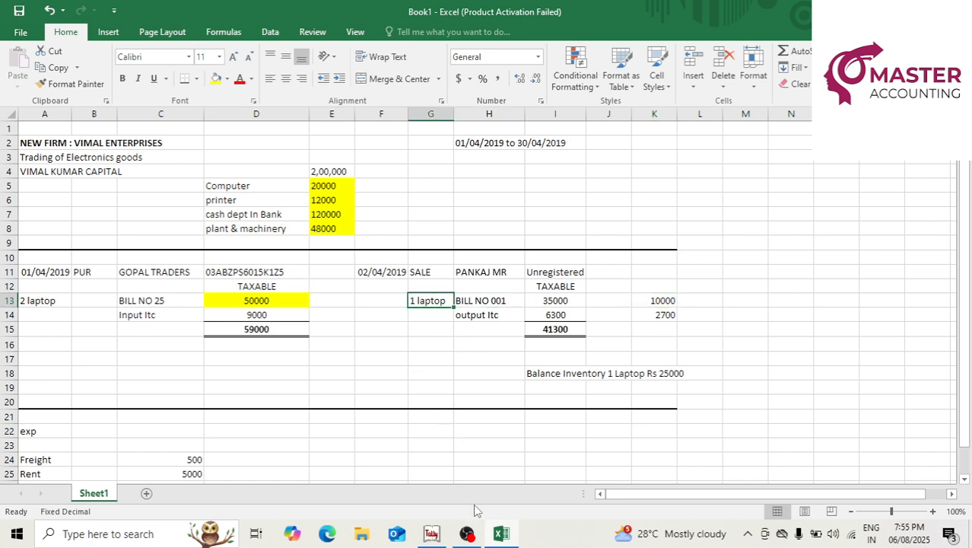
{"action": "left_click", "coordinate": [432, 533]}
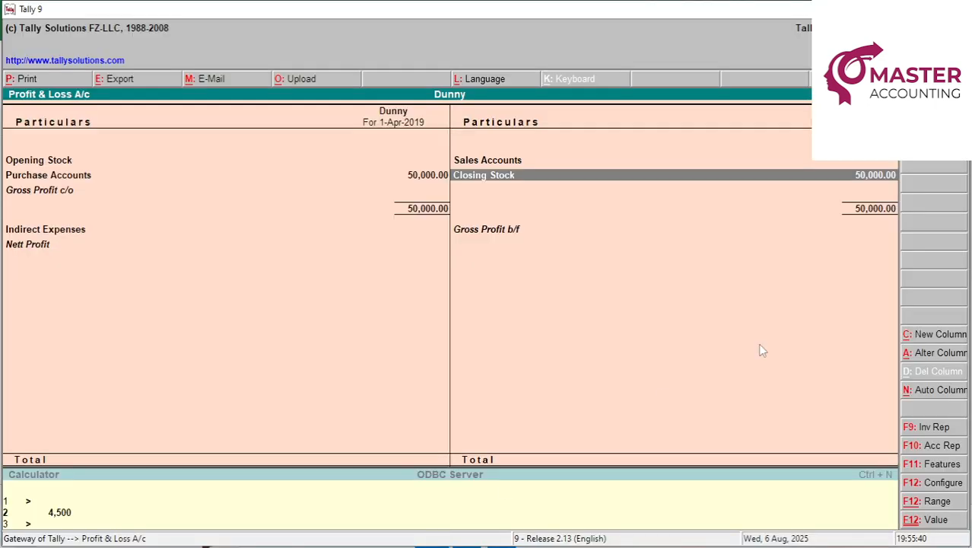
Start a Sales voucher with Cash as the party account.
{"action": "key", "text": "Escape"}
{"action": "key", "text": "v"}
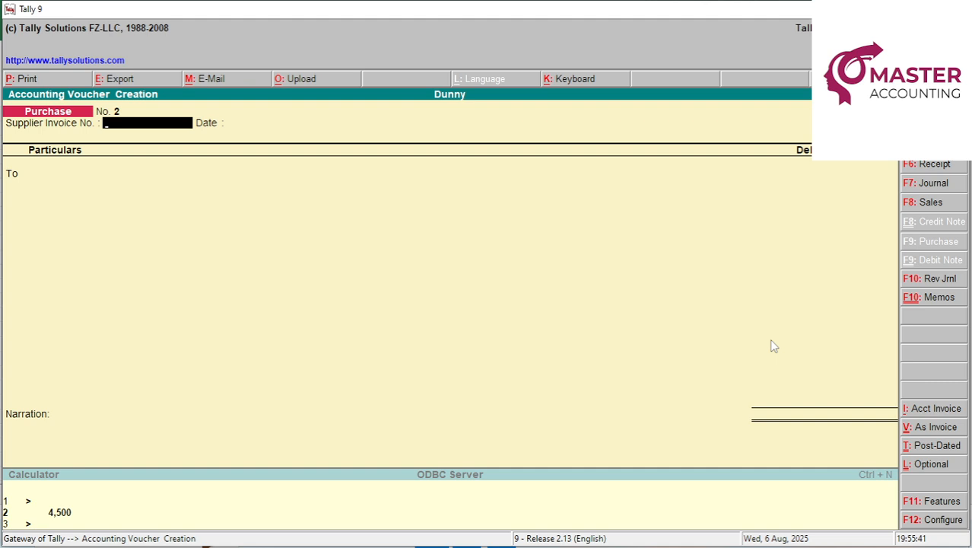
{"action": "left_click", "coordinate": [926, 202]}
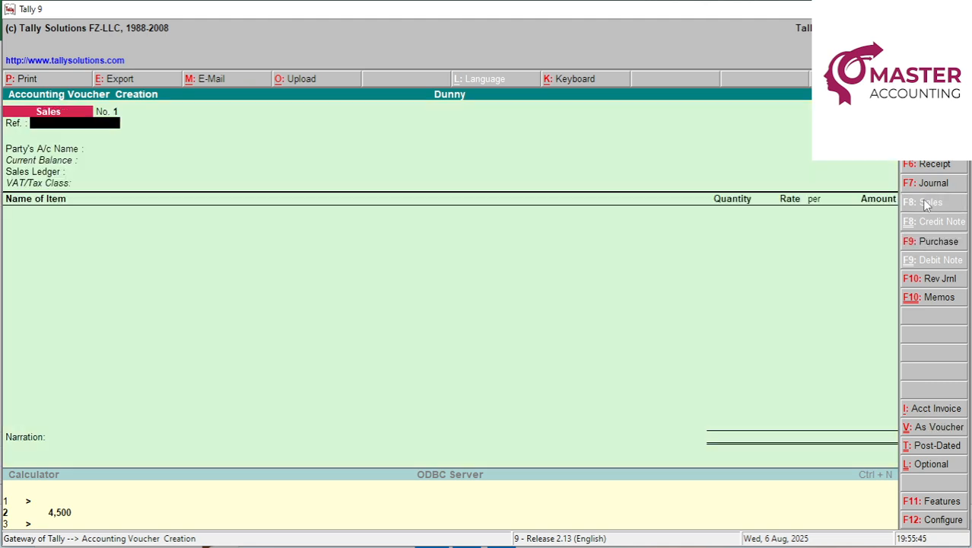
{"action": "key", "text": "Return"}
{"action": "key", "text": "Down"}
{"action": "key", "text": "Down"}
{"action": "key", "text": "Down"}
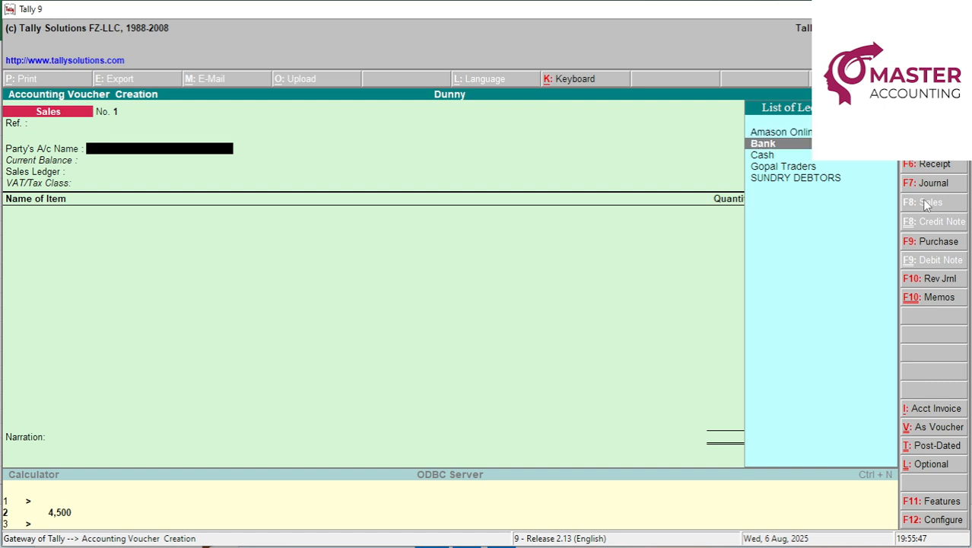
{"action": "key", "text": "Up"}
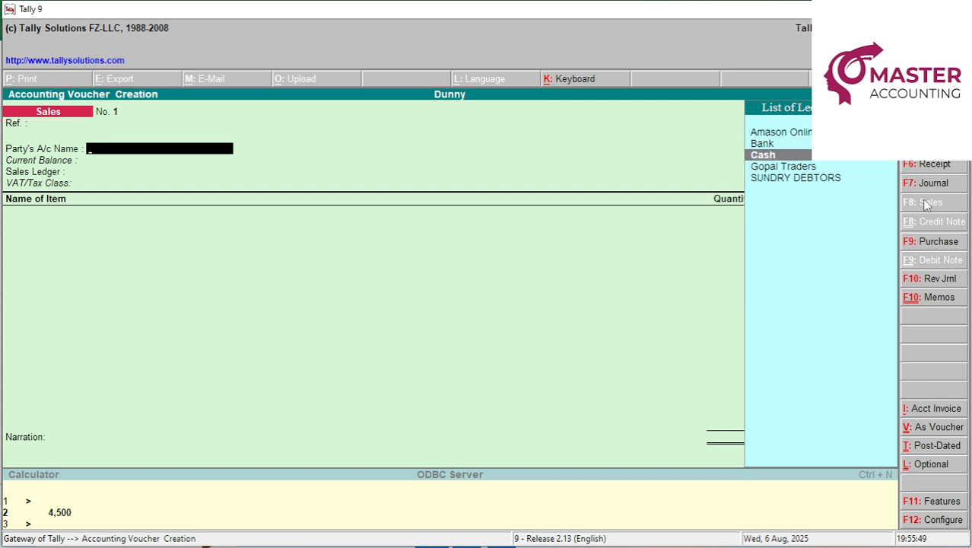
{"action": "key", "text": "Return"}
{"action": "key", "text": "Return"}
{"action": "key", "text": "Return"}
{"action": "key", "text": "Return"}
{"action": "key", "text": "Return"}
{"action": "key", "text": "Return"}
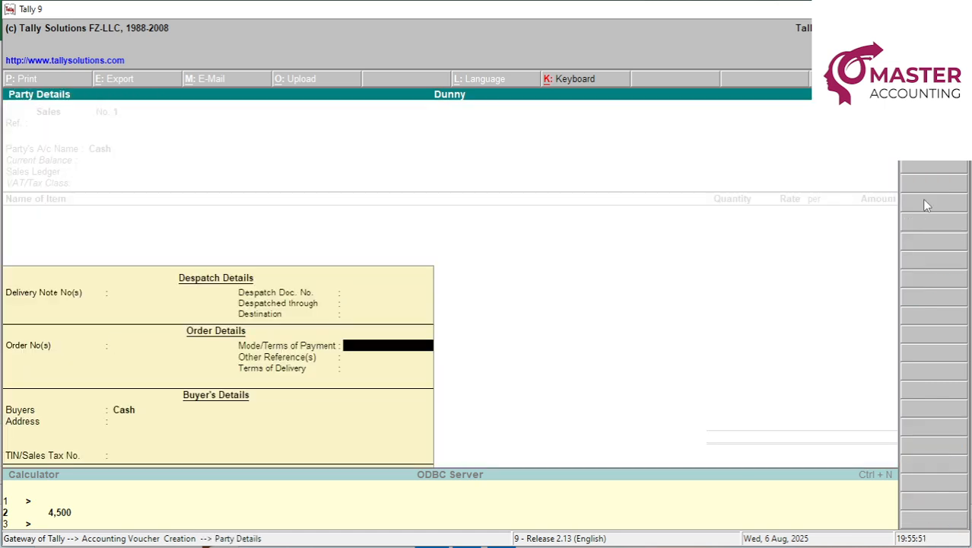
{"action": "key", "text": "Return"}
{"action": "key", "text": "Return"}
{"action": "key", "text": "Return"}
Enter the buyer's name and address from the Excel sheet in Party Details.
{"action": "key", "text": "alt+Tab"}
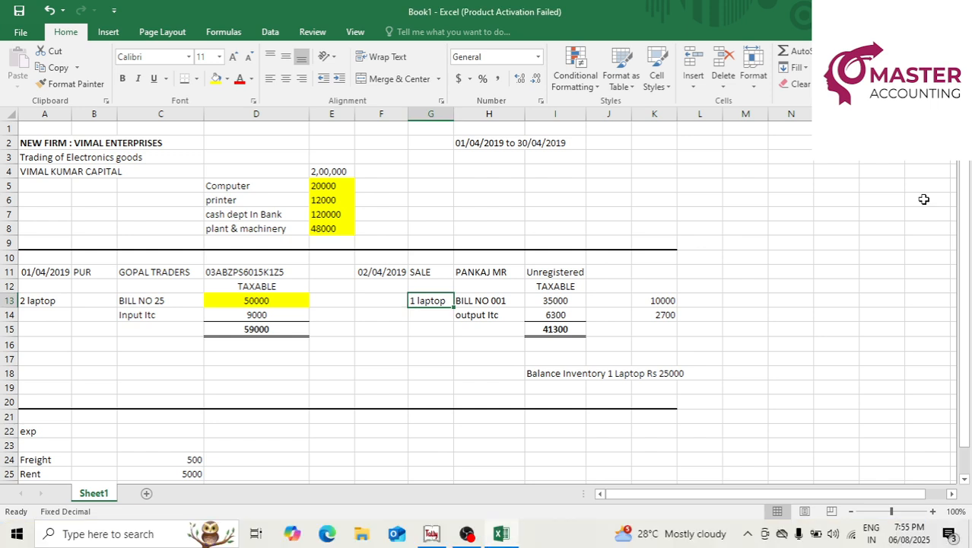
{"action": "key", "text": "alt+Tab"}
{"action": "type", "text": "P"}
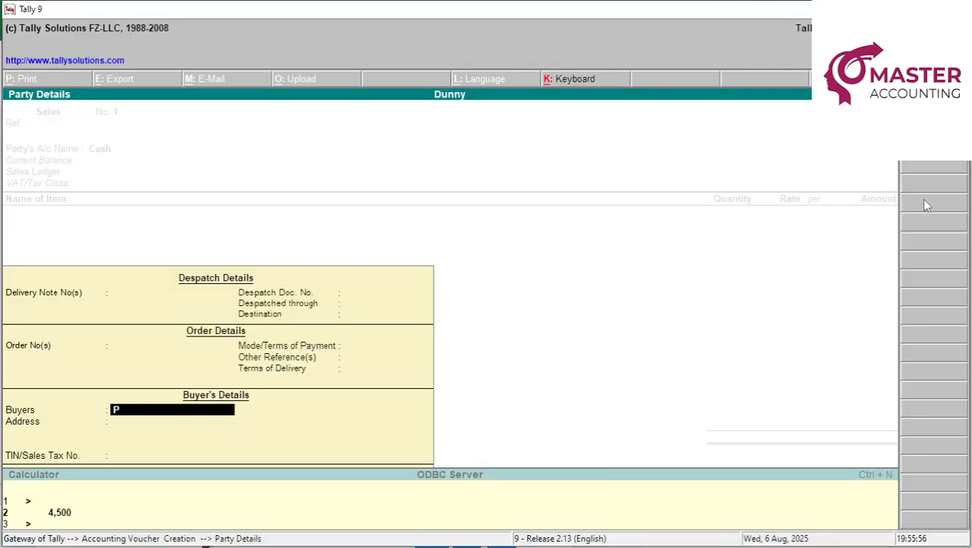
{"action": "type", "text": "ANKAJ MR"}
{"action": "key", "text": "Return"}
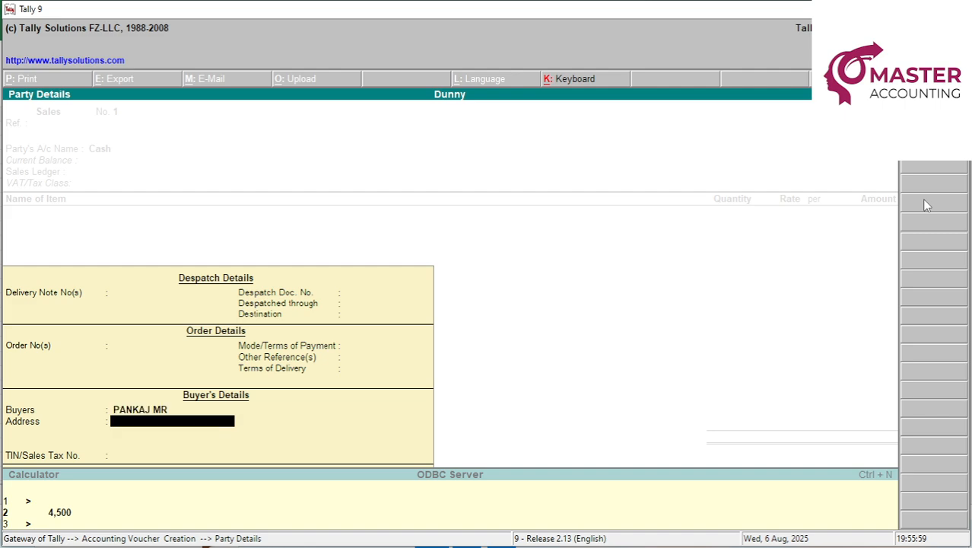
{"action": "type", "text": "CHANDIGARH"}
{"action": "key", "text": "Return"}
{"action": "key", "text": "Return"}
{"action": "key", "text": "Return"}
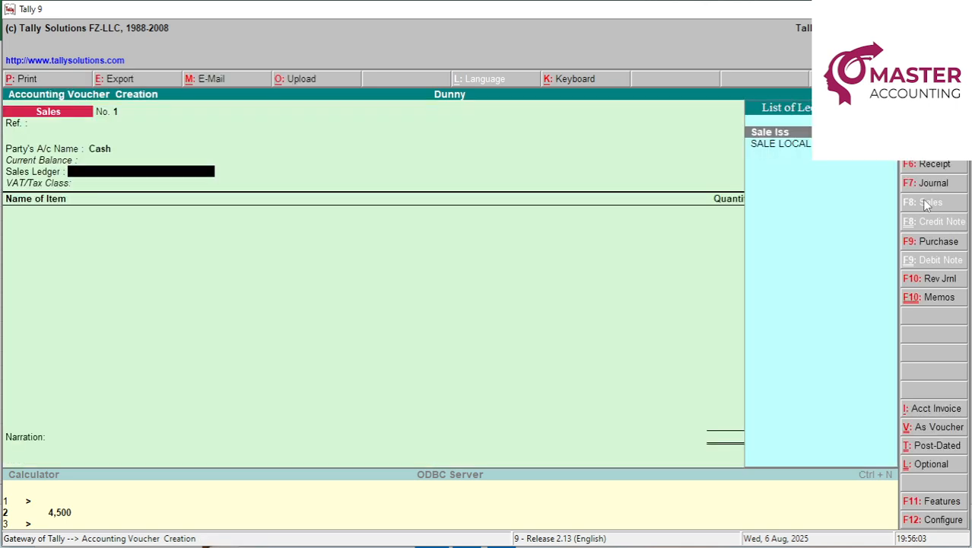
Sell 1 LAPTOP at a rate of 35000 under the SALE LOCAL ledger.
{"action": "key", "text": "Return"}
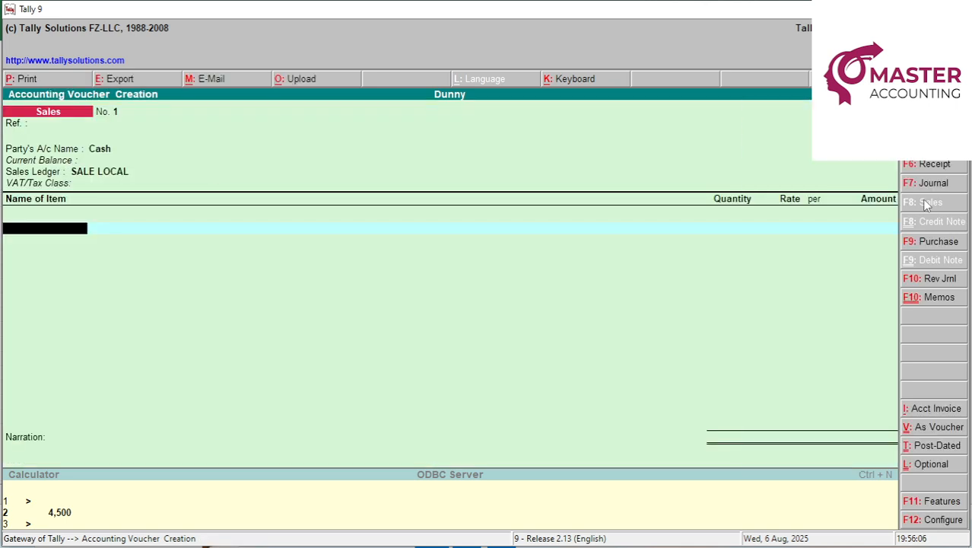
{"action": "key", "text": "Return"}
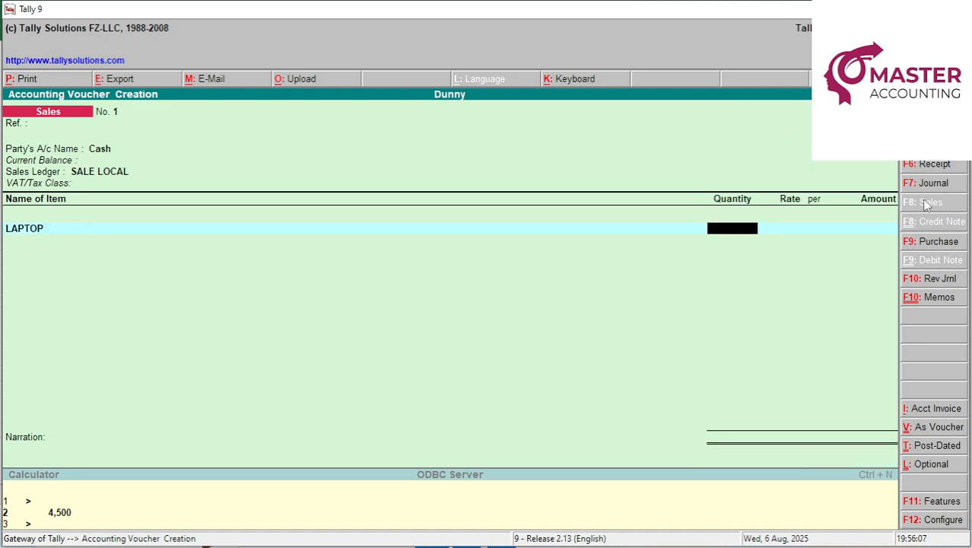
{"action": "type", "text": "1"}
{"action": "key", "text": "Return"}
{"action": "key", "text": "alt+Tab"}
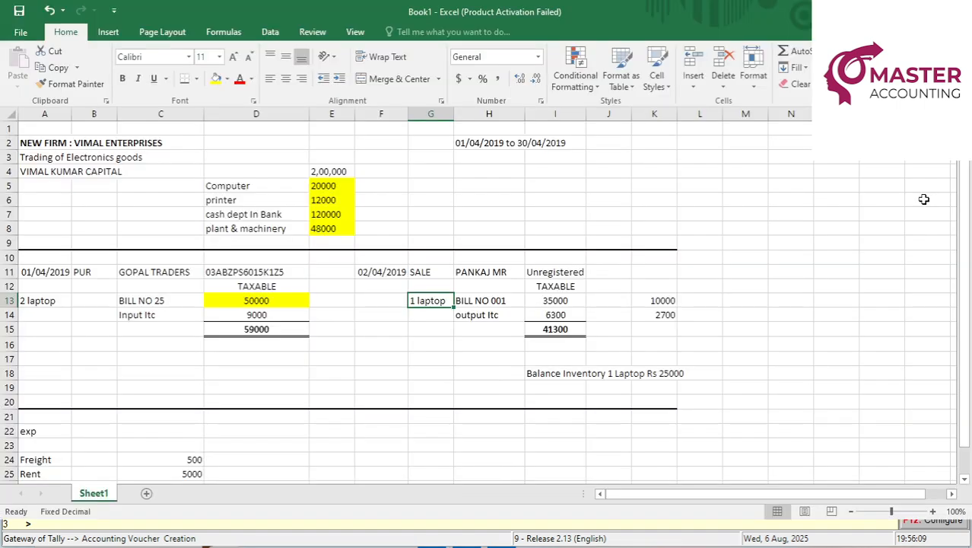
{"action": "key", "text": "Right"}
{"action": "key", "text": "Right"}
{"action": "key", "text": "alt+Tab"}
{"action": "type", "text": "35000"}
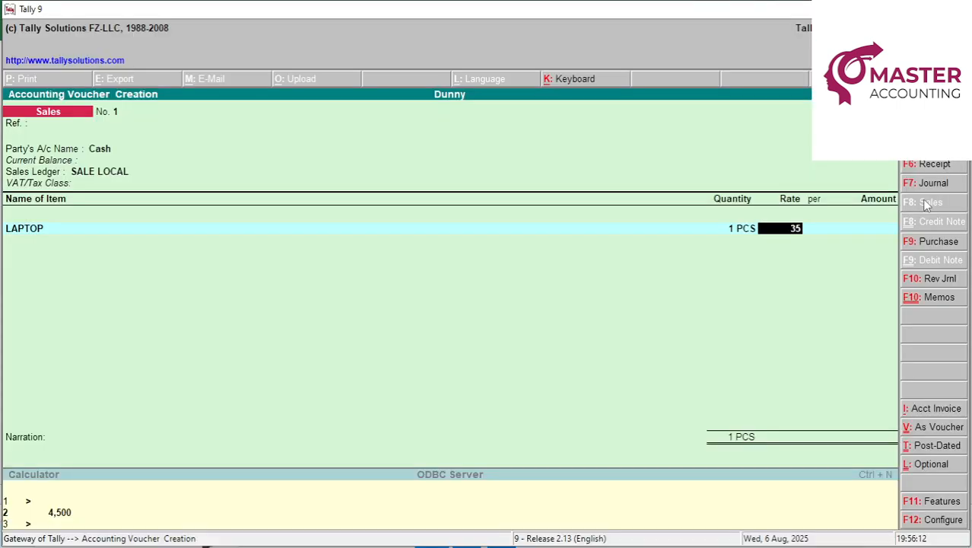
{"action": "key", "text": "Return"}
{"action": "key", "text": "Return"}
{"action": "key", "text": "Return"}
{"action": "key", "text": "Return"}
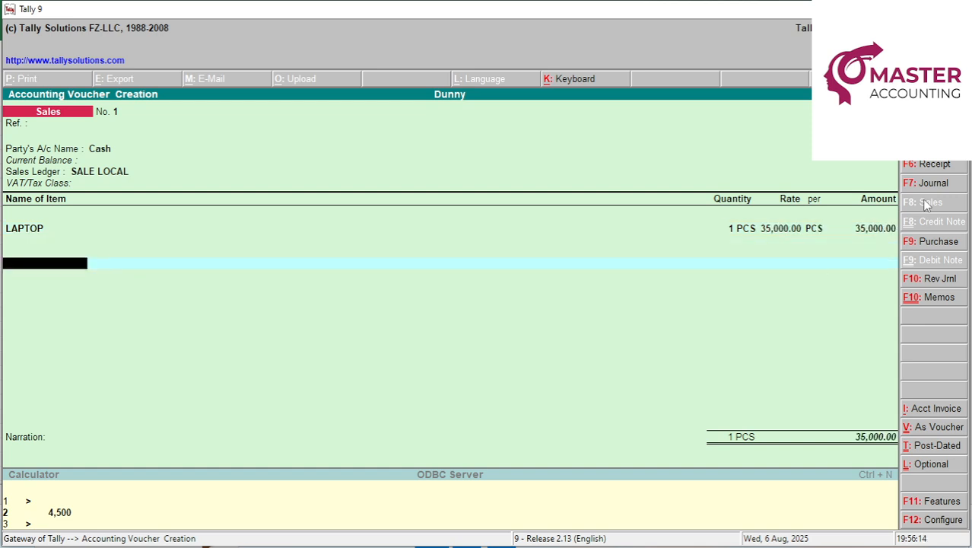
Add tax lines for SALE OUTPUT CGST 9% at 3,150 and SALE OUTPUT SGST 9%.
{"action": "type", "text": "SA"}
{"action": "key", "text": "Down"}
{"action": "key", "text": "Down"}
{"action": "key", "text": "Down"}
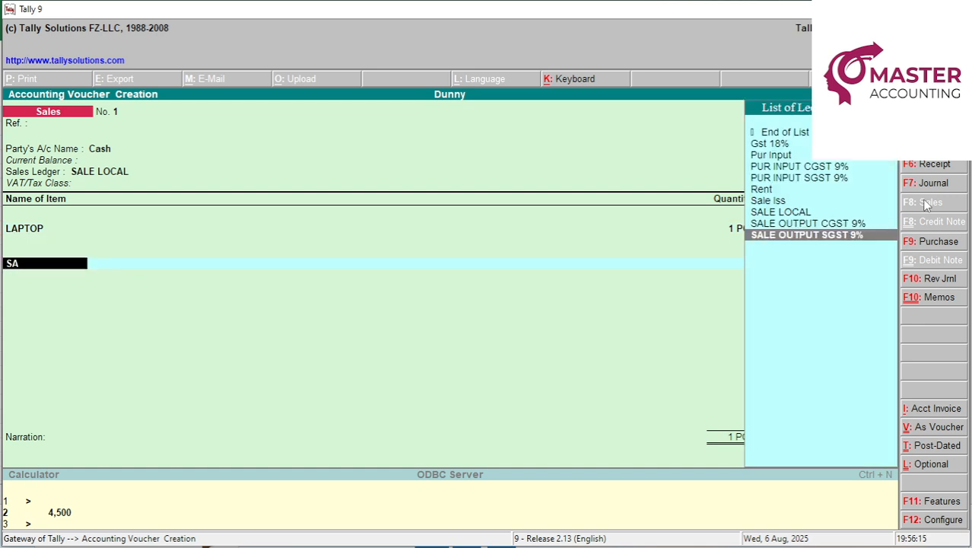
{"action": "key", "text": "Up"}
{"action": "key", "text": "Return"}
{"action": "key", "text": "Return"}
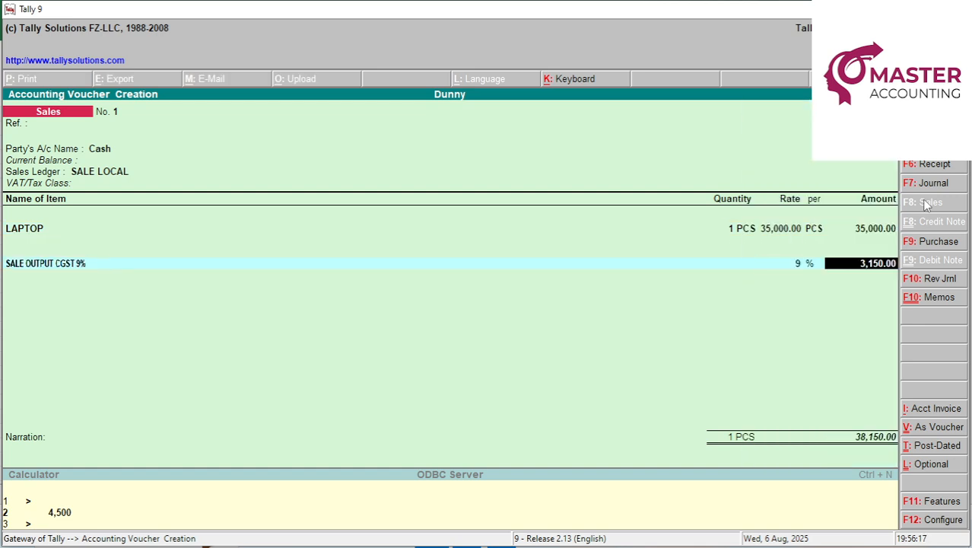
{"action": "key", "text": "Return"}
{"action": "type", "text": "SALE"}
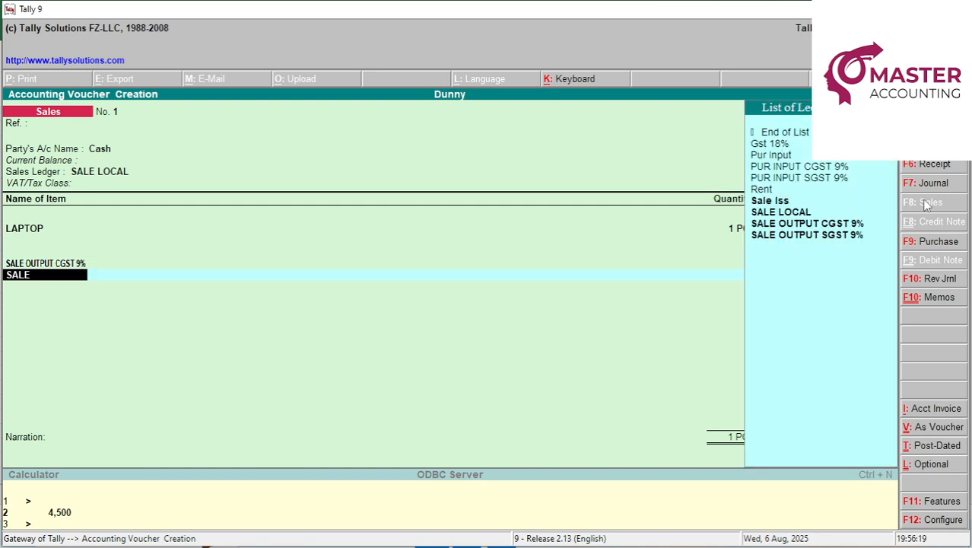
{"action": "key", "text": "Down"}
{"action": "key", "text": "Down"}
{"action": "key", "text": "Down"}
{"action": "key", "text": "Return"}
{"action": "key", "text": "Return"}
{"action": "key", "text": "Return"}
{"action": "key", "text": "Return"}
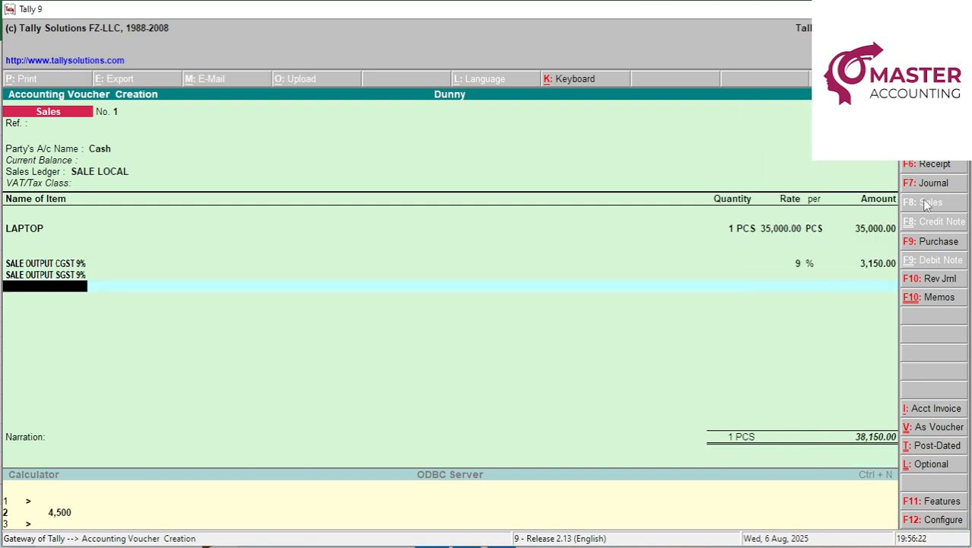
Verify the 18% tax formula in Excel, accept SGST of 3,150 and save the 41,300 voucher.
{"action": "key", "text": "alt+Tab"}
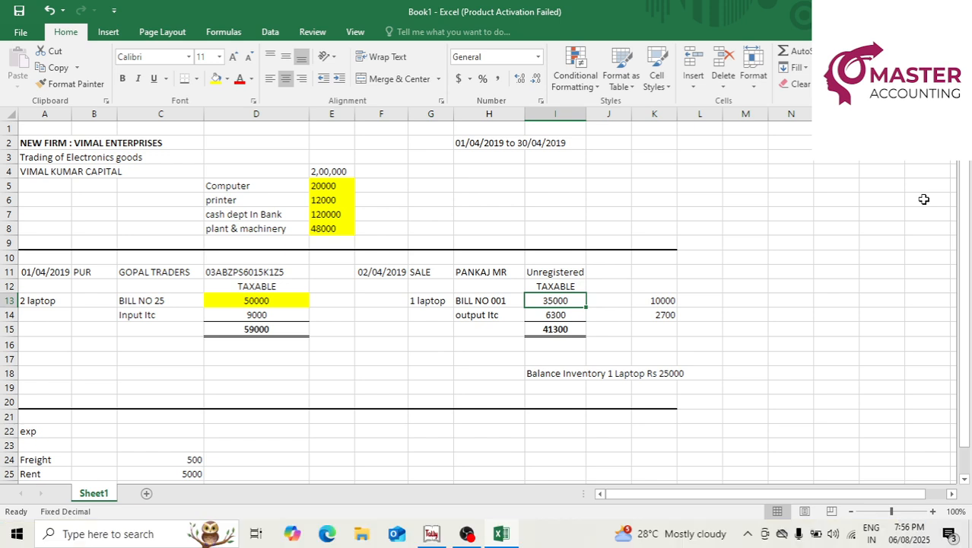
{"action": "key", "text": "Down"}
{"action": "key", "text": "F2"}
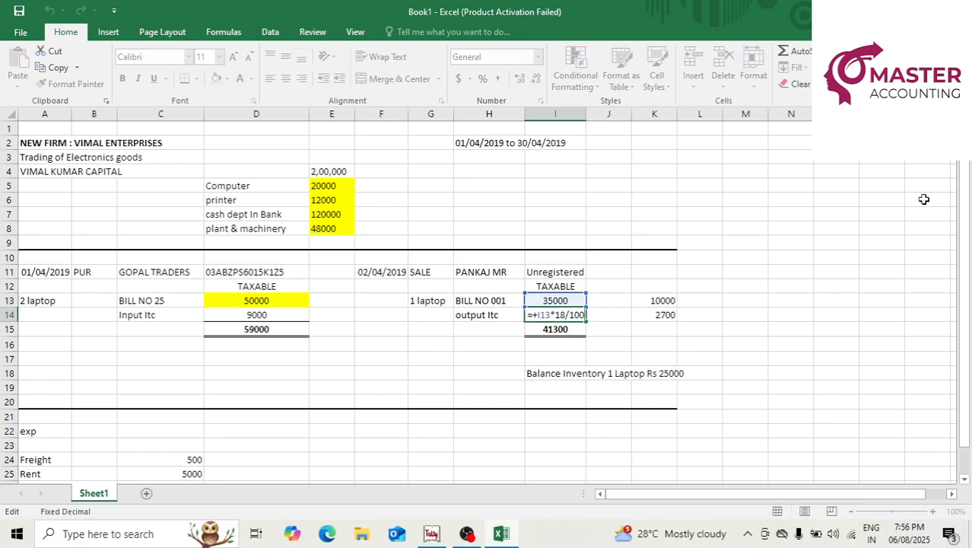
{"action": "key", "text": "Escape"}
{"action": "key", "text": "alt+Tab"}
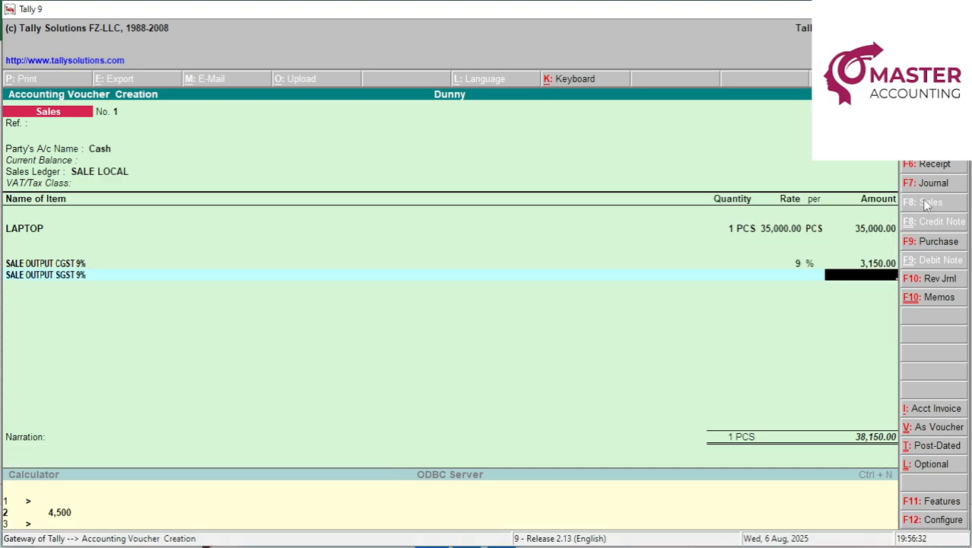
{"action": "key", "text": "Return"}
{"action": "key", "text": "Return"}
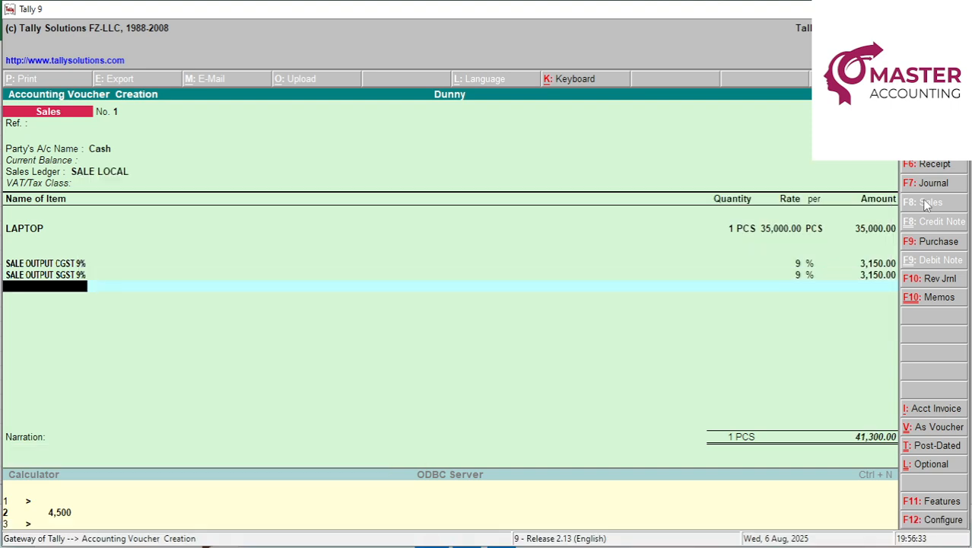
{"action": "key", "text": "Return"}
{"action": "key", "text": "Return"}
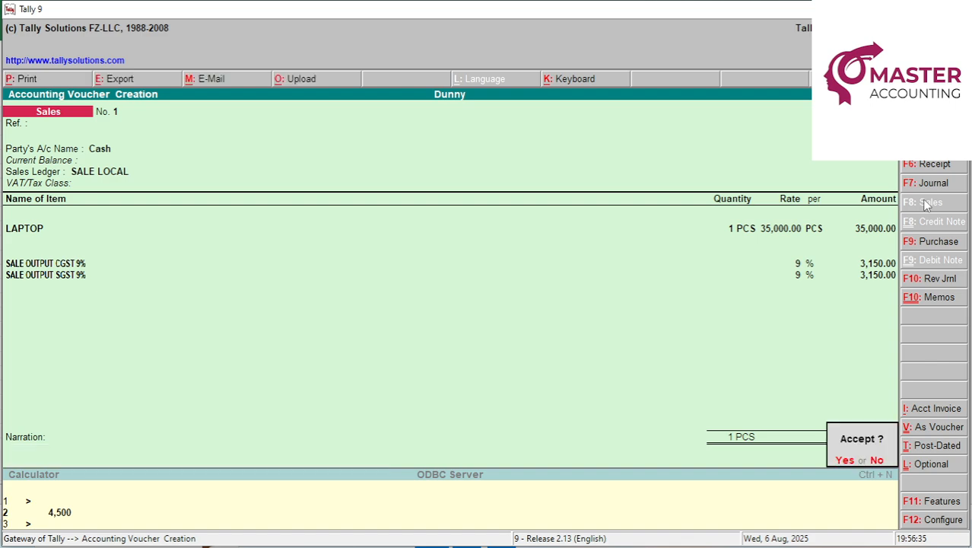
{"action": "key", "text": "Return"}
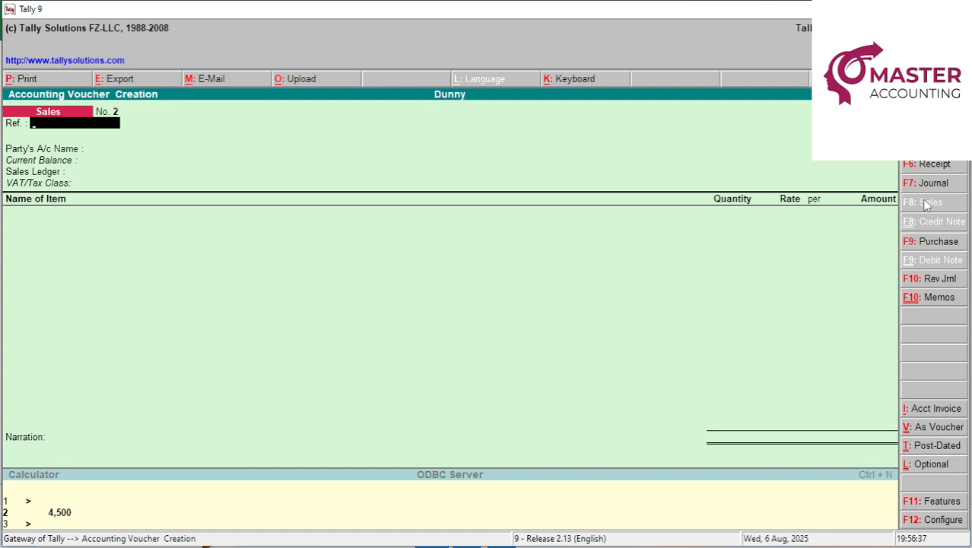
Fill the BILL NO 001 and 35000 sale cells (H13:I13) yellow in Excel.
{"action": "key", "text": "Escape"}
{"action": "key", "text": "alt+Tab"}
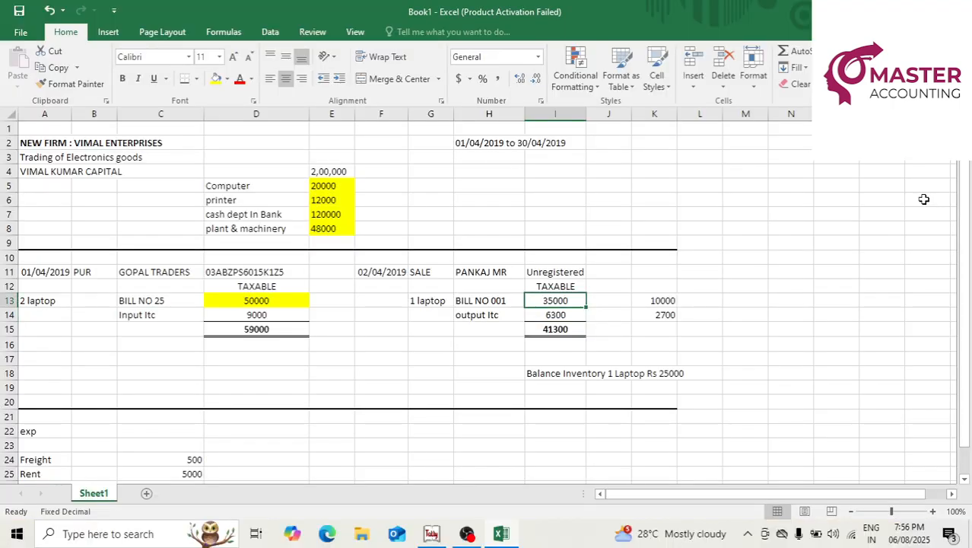
{"action": "key", "text": "Left"}
{"action": "key", "text": "Up"}
{"action": "key", "text": "Down"}
{"action": "key", "text": "shift+Right"}
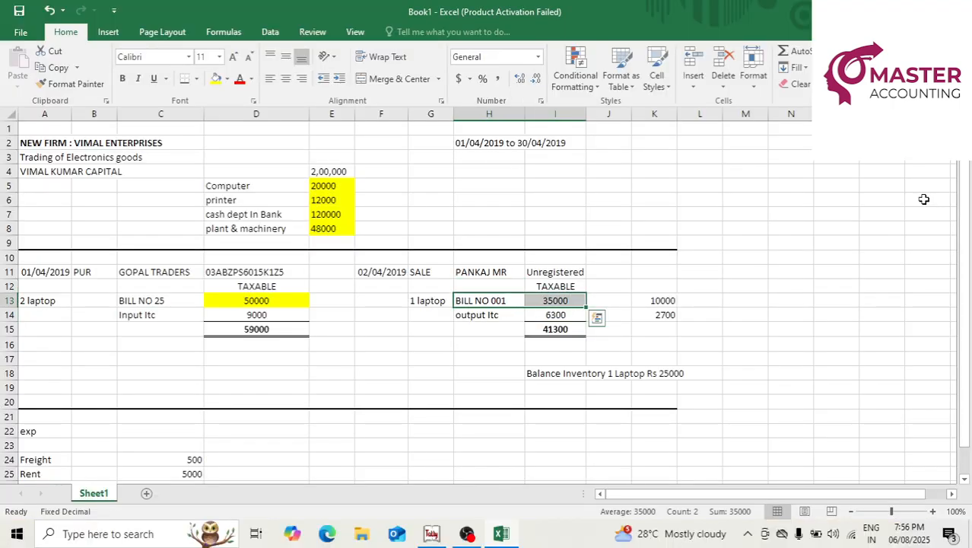
{"action": "left_click", "coordinate": [216, 79]}
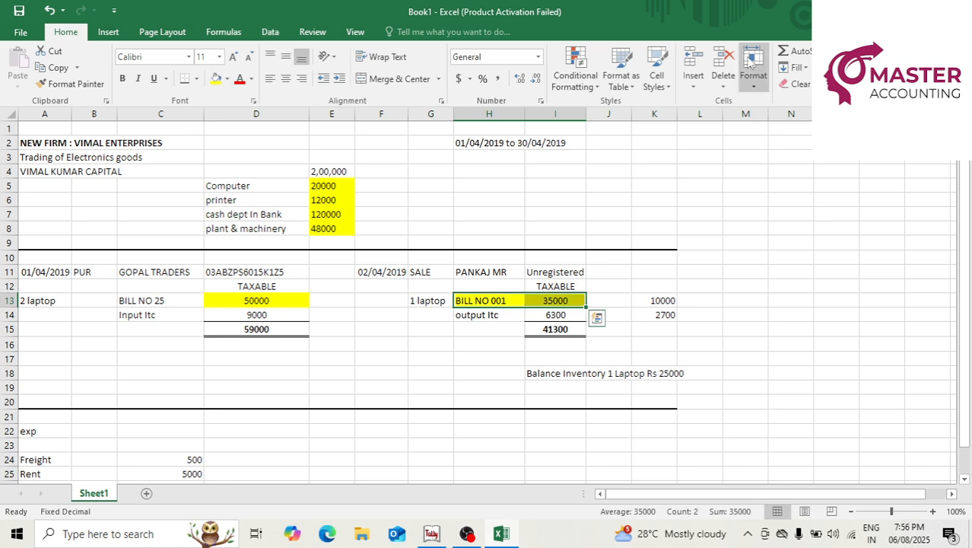
{"action": "key", "text": "alt+Tab"}
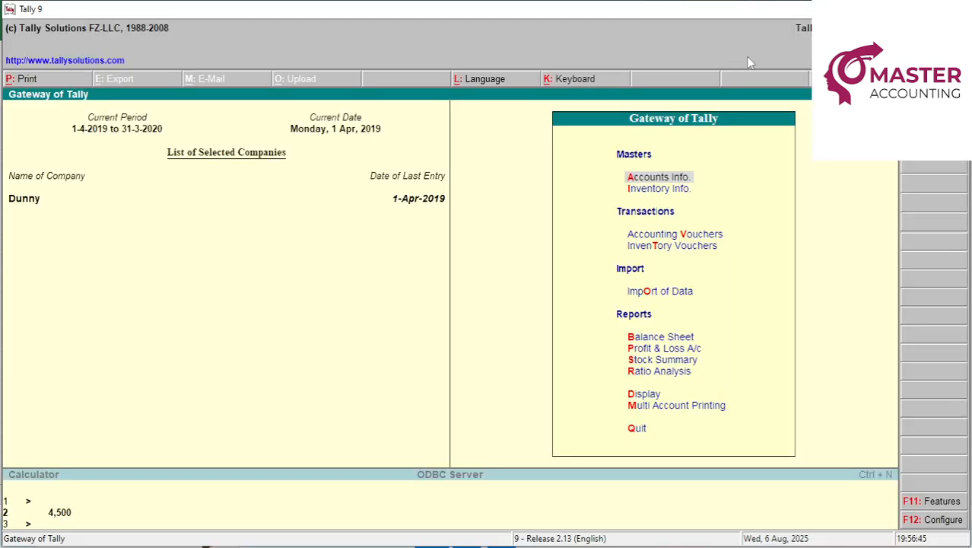
Open Profit & Loss and review purchases, sales and 25,000 closing stock giving 10,000 net profit.
{"action": "key", "text": "p"}
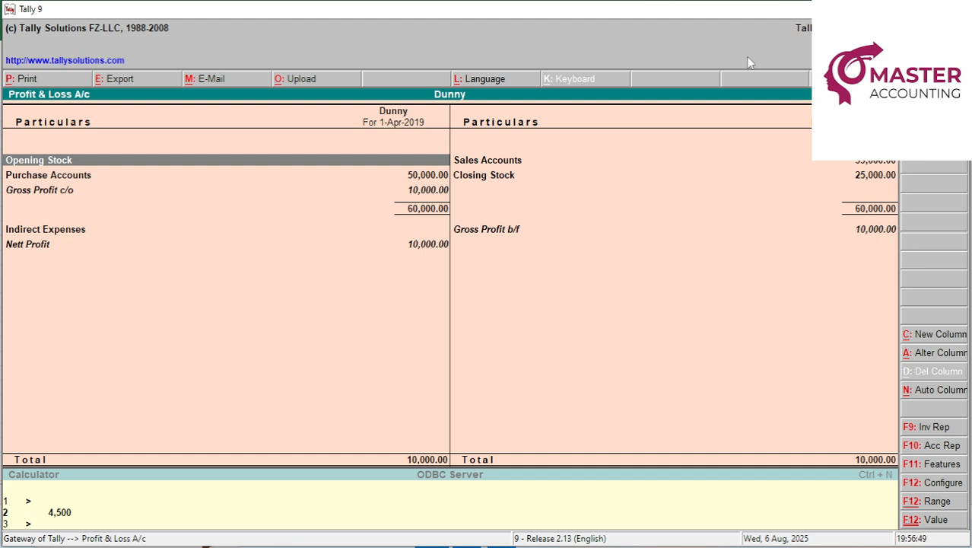
{"action": "key", "text": "Down"}
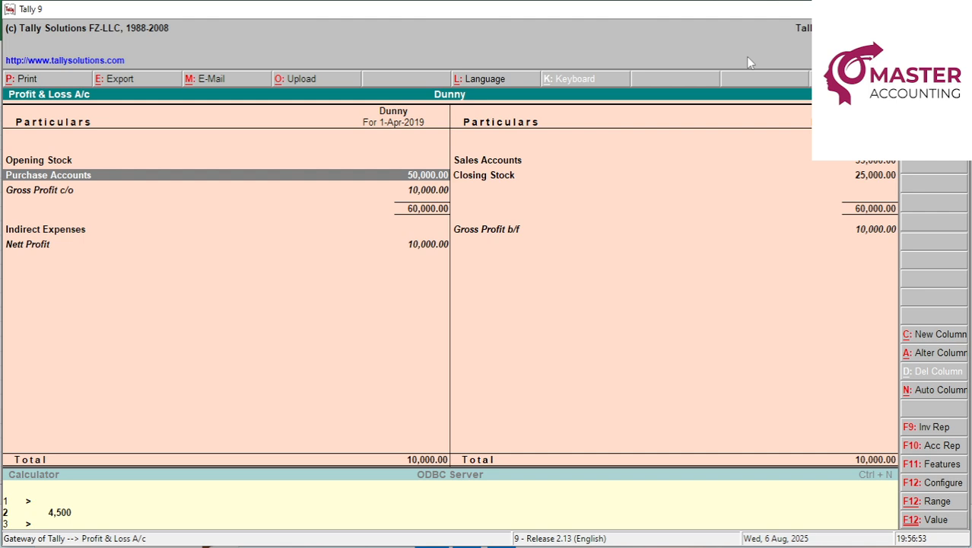
{"action": "key", "text": "Right"}
{"action": "key", "text": "Up"}
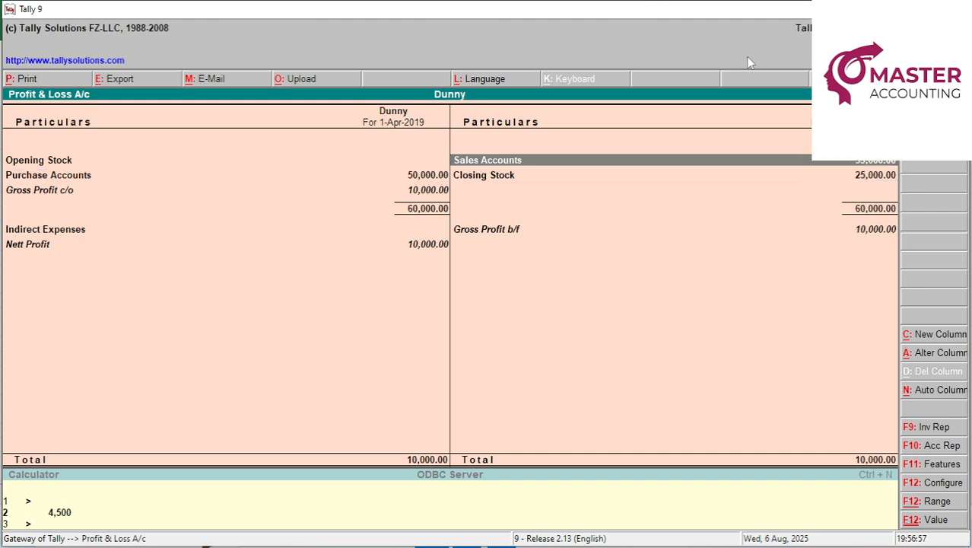
{"action": "key", "text": "Down"}
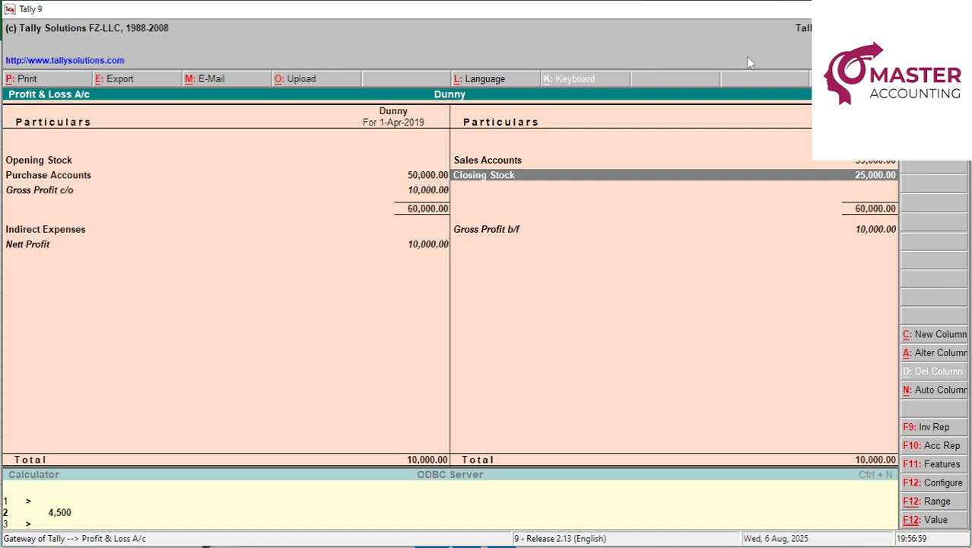
{"action": "key", "text": "alt+Tab"}
Compare the Excel figures with Tally's Gross Profit and Indirect Expenses rows.
{"action": "key", "text": "Down"}
{"action": "key", "text": "Down"}
{"action": "key", "text": "Down"}
{"action": "key", "text": "Down"}
{"action": "key", "text": "Down"}
{"action": "key", "text": "Down"}
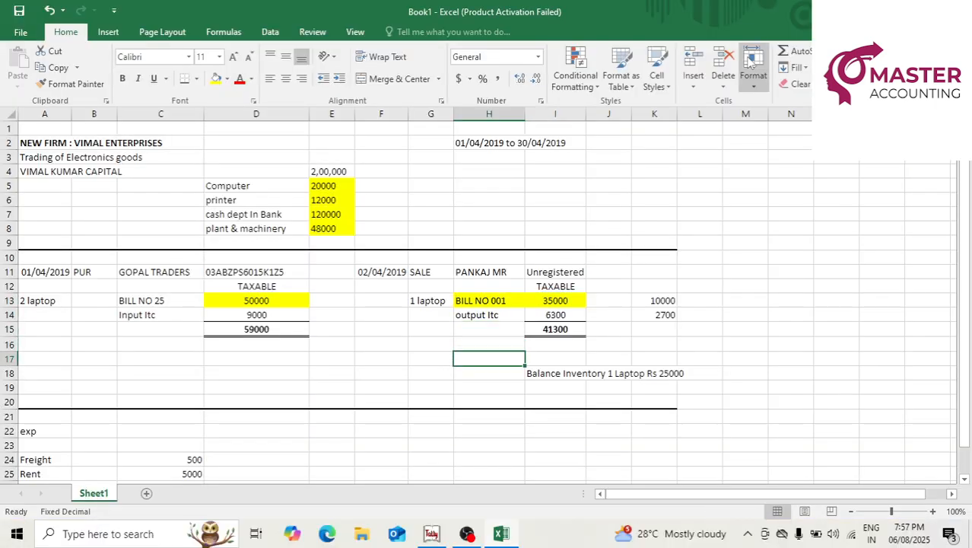
{"action": "key", "text": "Right"}
{"action": "key", "text": "Up"}
{"action": "key", "text": "Right"}
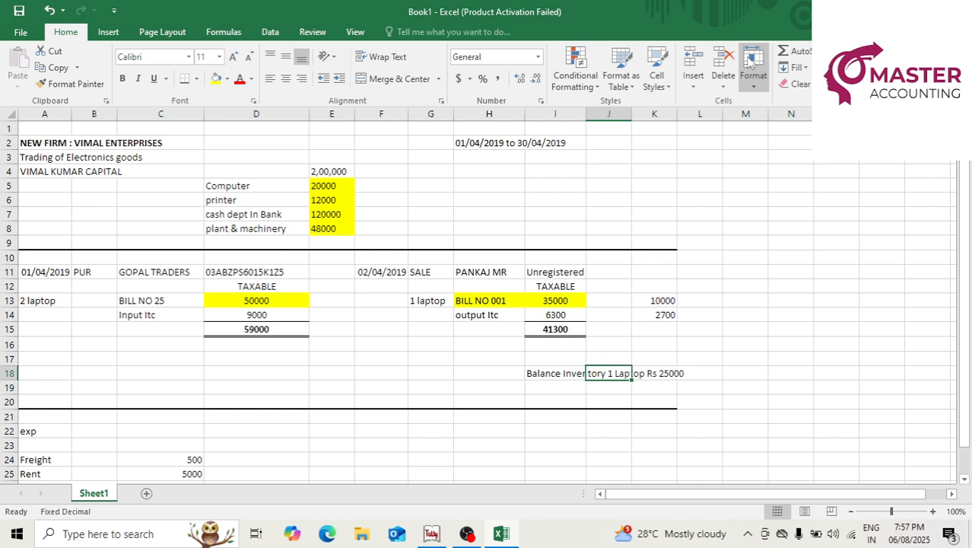
{"action": "key", "text": "Left"}
{"action": "key", "text": "Right"}
{"action": "key", "text": "Right"}
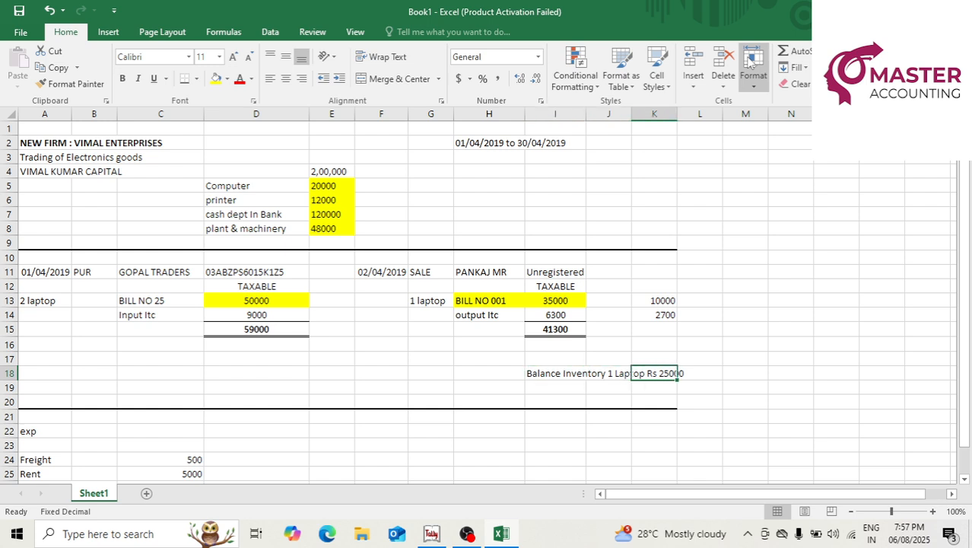
{"action": "key", "text": "alt+Tab"}
{"action": "key", "text": "Down"}
{"action": "key", "text": "Down"}
{"action": "key", "text": "Up"}
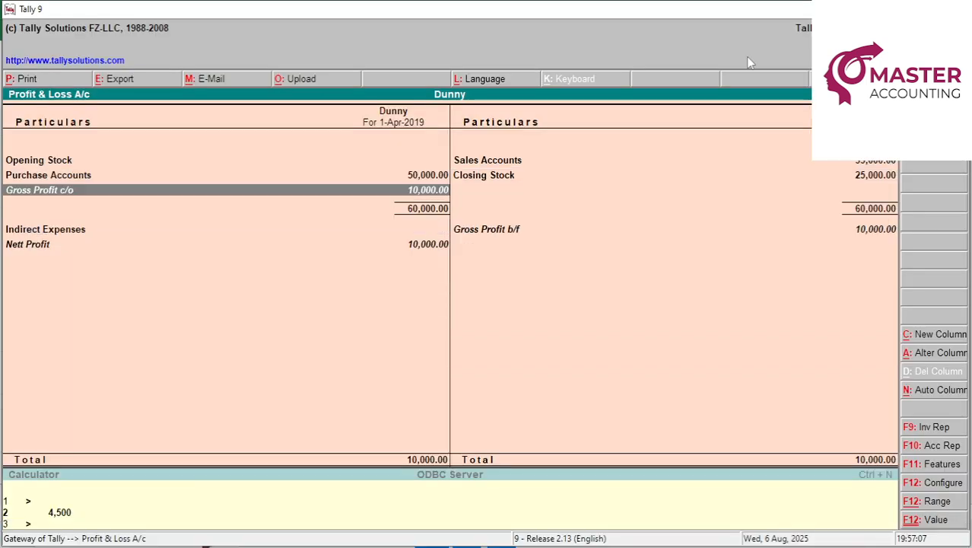
{"action": "key", "text": "Right"}
{"action": "key", "text": "Left"}
{"action": "key", "text": "Up"}
{"action": "key", "text": "alt+Tab"}
Fill the 10000 profit cell yellow and close the Profit & Loss report.
{"action": "key", "text": "Up"}
{"action": "key", "text": "Up"}
{"action": "key", "text": "Up"}
{"action": "key", "text": "Up"}
{"action": "key", "text": "Up"}
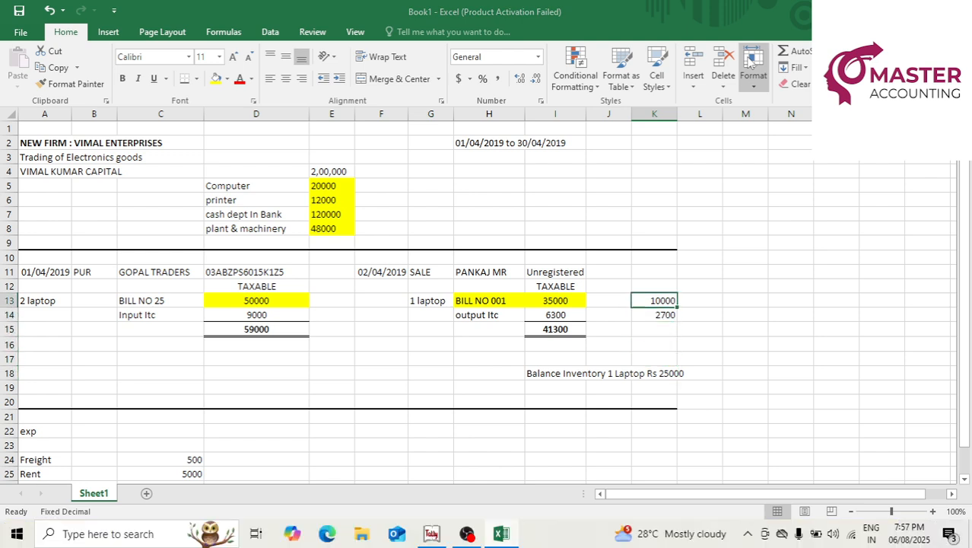
{"action": "left_click", "coordinate": [216, 79]}
{"action": "key", "text": "alt+Tab"}
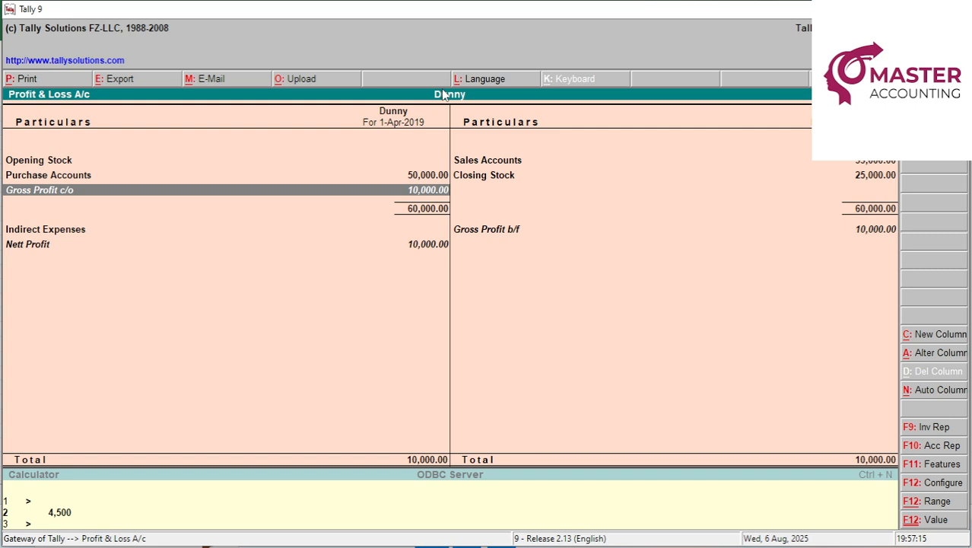
{"action": "key", "text": "Escape"}
Open the Balance Sheet and view the Sundry Creditors breakdown showing Gopal Traders at 59,000.
{"action": "key", "text": "b"}
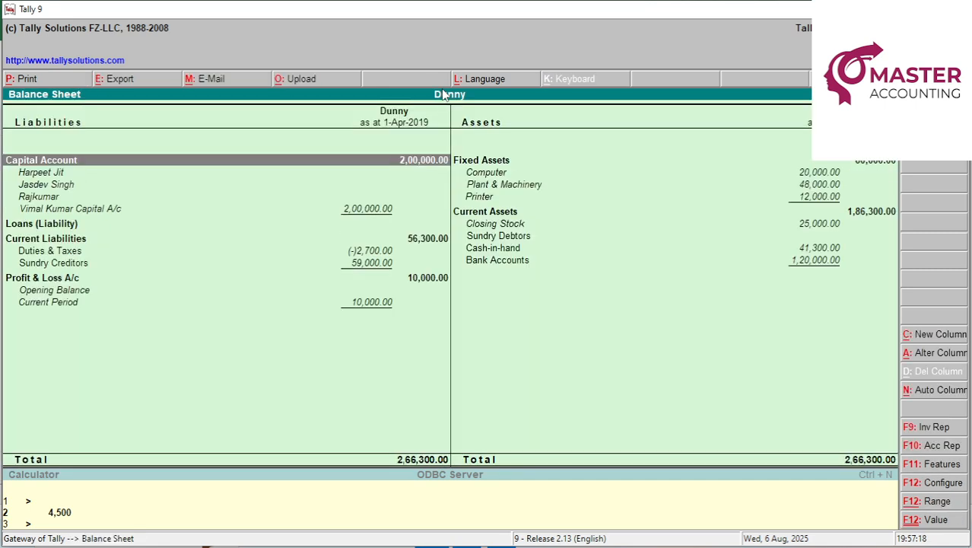
{"action": "key", "text": "Down"}
{"action": "key", "text": "Down"}
{"action": "key", "text": "Down"}
{"action": "key", "text": "Down"}
{"action": "key", "text": "Down"}
{"action": "key", "text": "Down"}
{"action": "key", "text": "Down"}
{"action": "key", "text": "Down"}
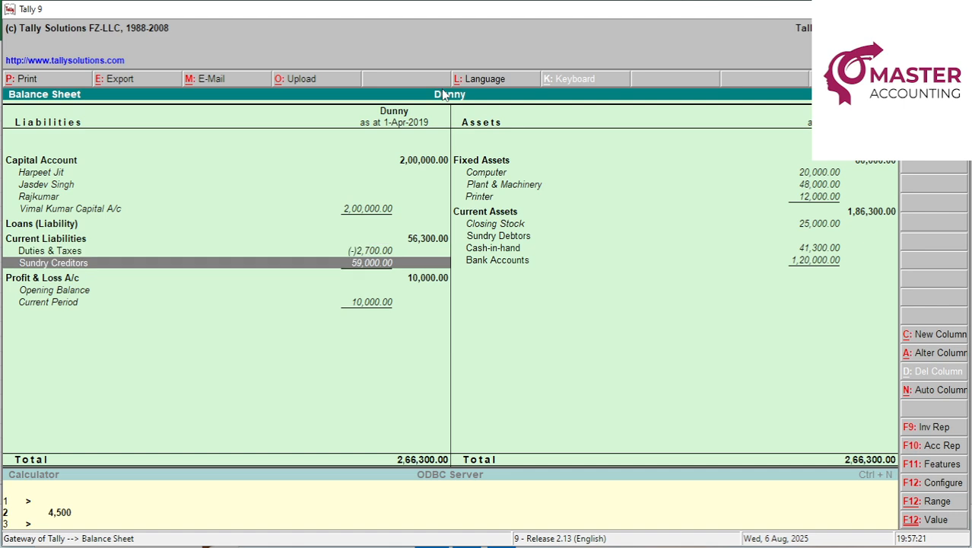
{"action": "key", "text": "Return"}
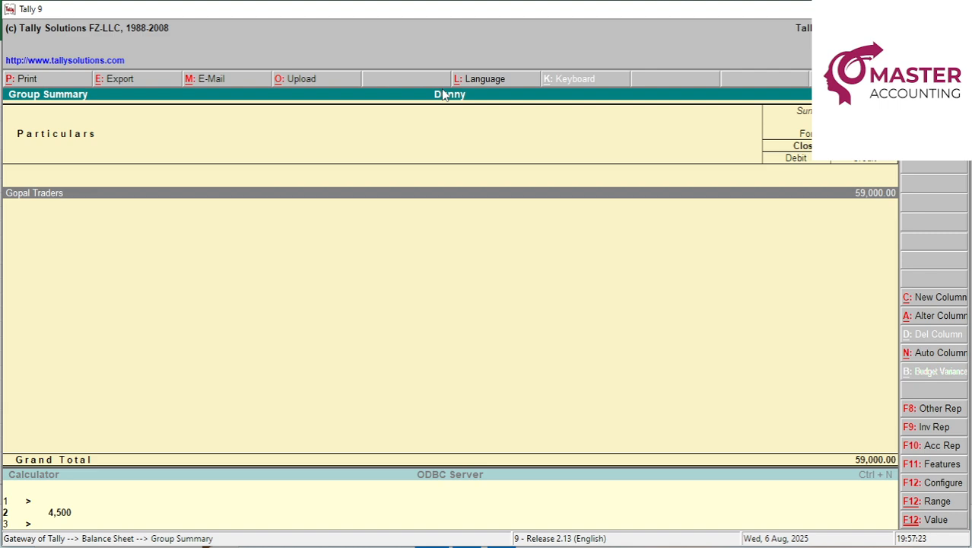
{"action": "key", "text": "Escape"}
In Excel, move to the empty cell C16 below the purchase entry.
{"action": "key", "text": "alt+Tab"}
{"action": "key", "text": "Left"}
{"action": "key", "text": "Left"}
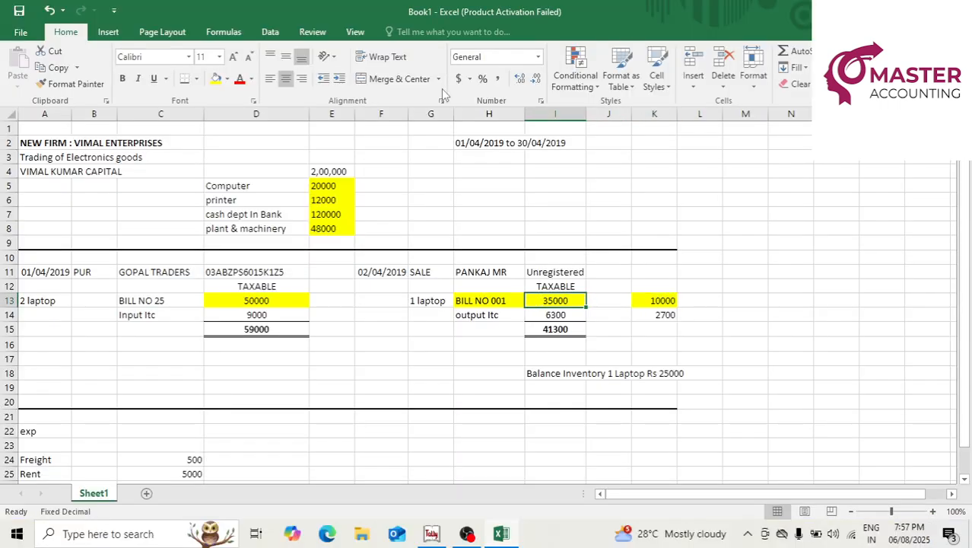
{"action": "key", "text": "Left"}
{"action": "key", "text": "Down"}
{"action": "key", "text": "Down"}
{"action": "key", "text": "Left"}
{"action": "key", "text": "Left"}
{"action": "key", "text": "Left"}
{"action": "key", "text": "Left"}
{"action": "key", "text": "Down"}
{"action": "key", "text": "Left"}
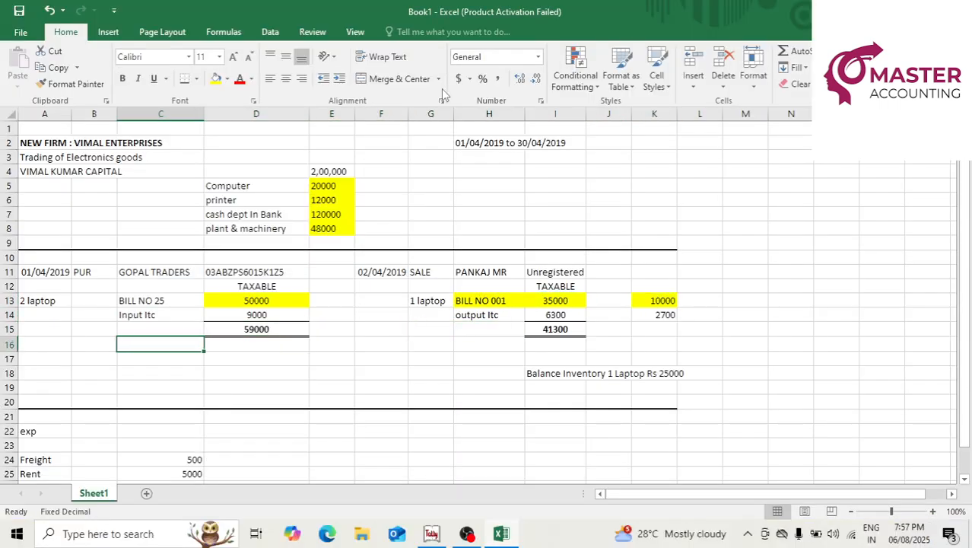
Add rows CASH PAID 59000 and BAL NIL below the purchase entry.
{"action": "key", "text": "Down"}
{"action": "type", "text": "CASH PAID"}
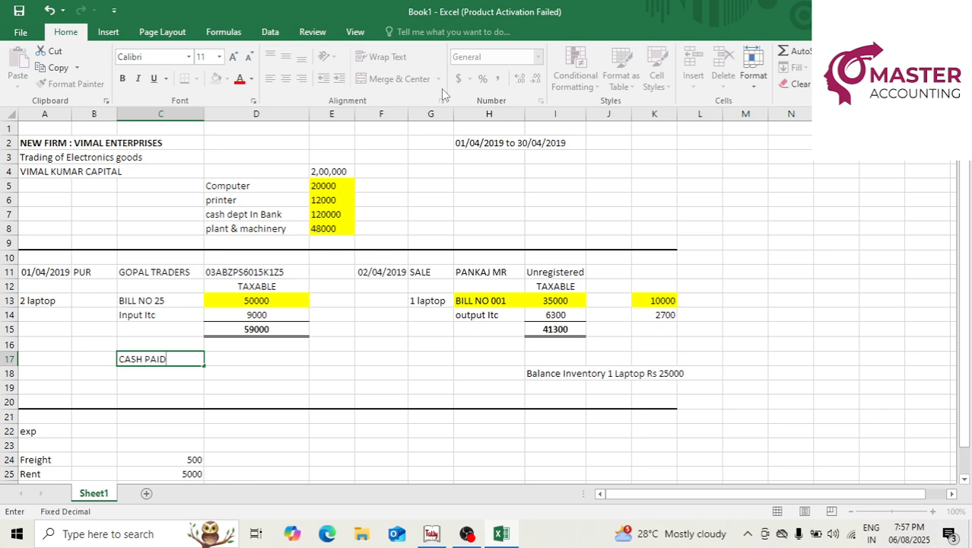
{"action": "key", "text": "Right"}
{"action": "type", "text": "59000"}
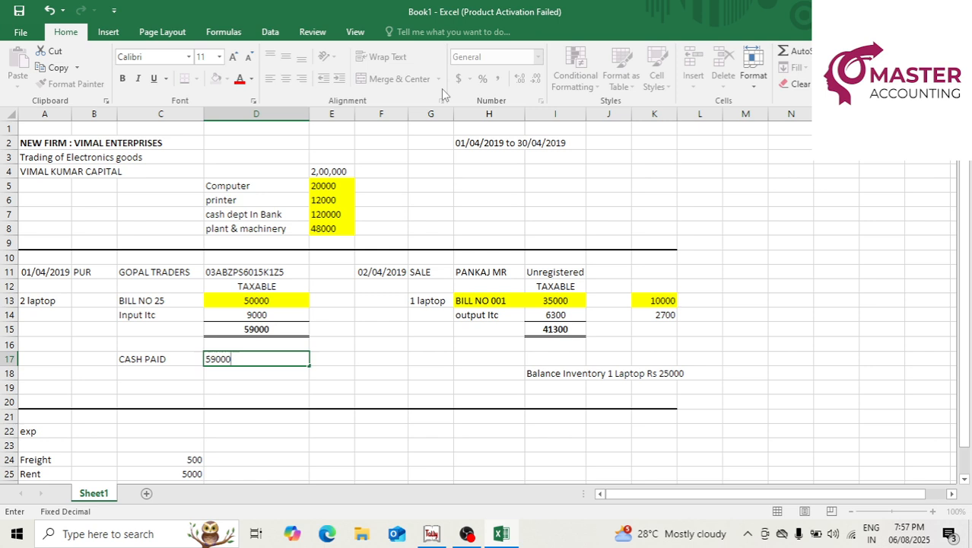
{"action": "key", "text": "Return"}
{"action": "key", "text": "Left"}
{"action": "type", "text": "BAL"}
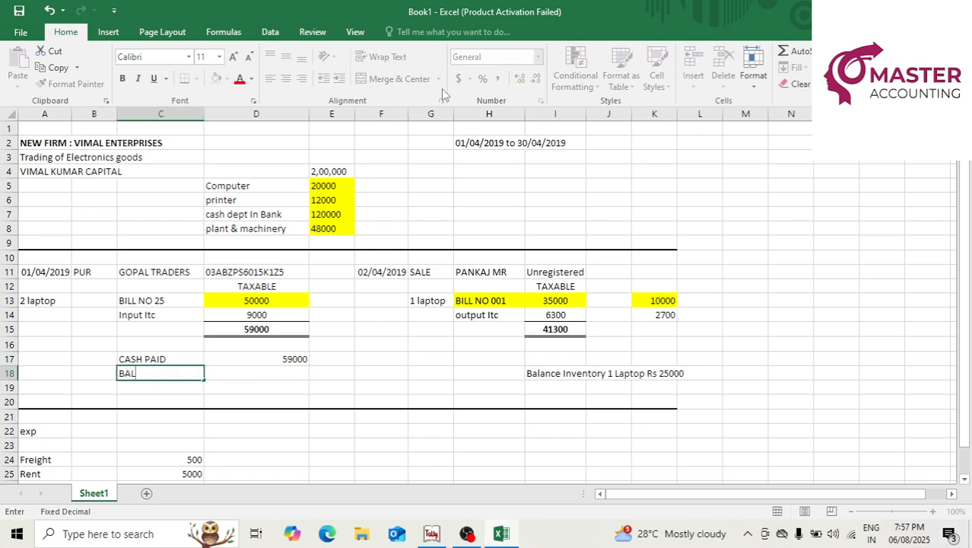
{"action": "key", "text": "Right"}
{"action": "type", "text": "NIL"}
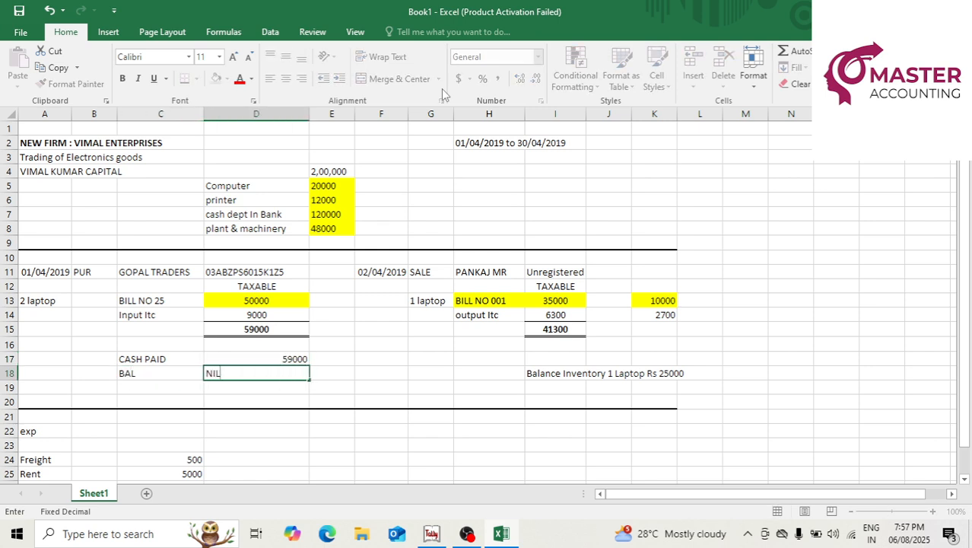
{"action": "key", "text": "Return"}
{"action": "key", "text": "Up"}
{"action": "key", "text": "Right"}
Close Tally's Balance Sheet and start a new accounting voucher.
{"action": "key", "text": "alt+Tab"}
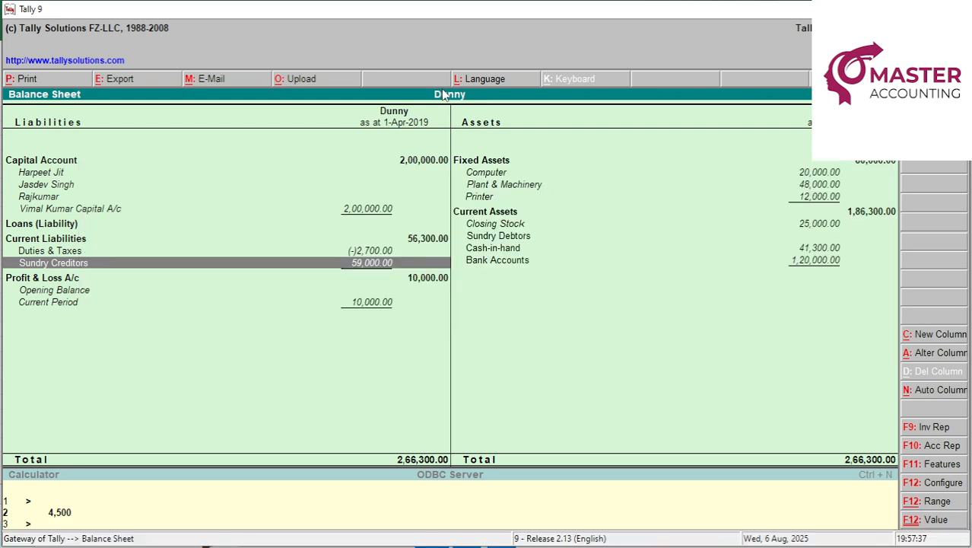
{"action": "key", "text": "Escape"}
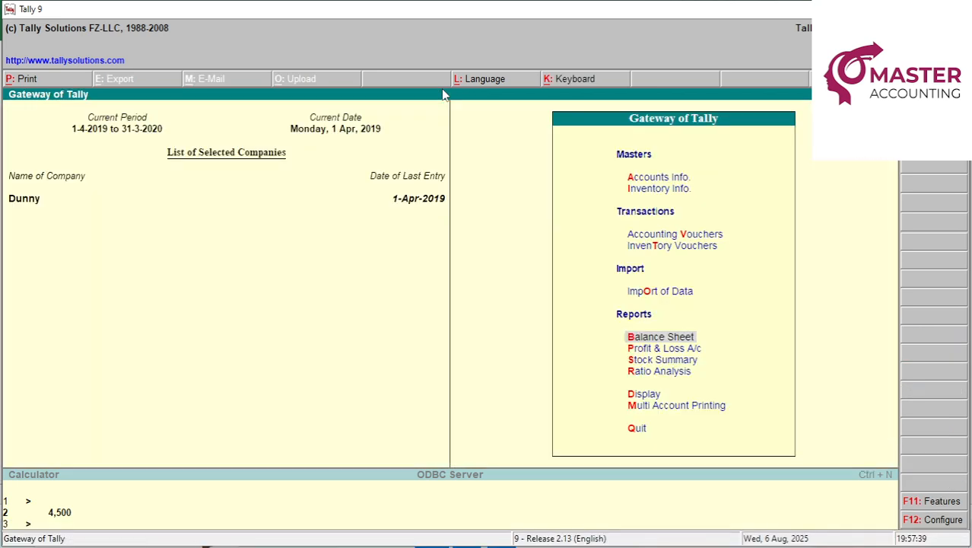
{"action": "key", "text": "v"}
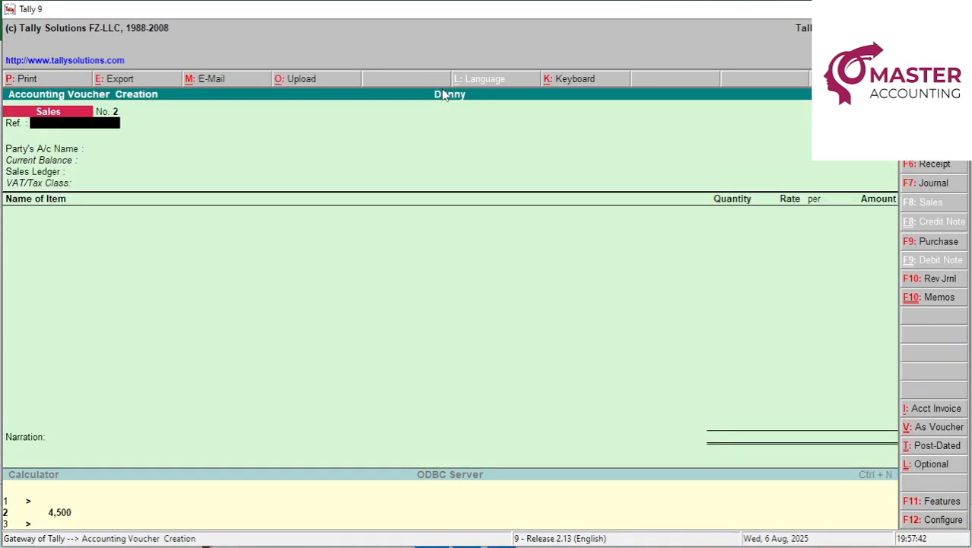
{"action": "key", "text": "alt+Tab"}
Change cash paid to 40000 and make D18 the formula =D15-D17, showing 19000.
{"action": "key", "text": "Left"}
{"action": "key", "text": "Up"}
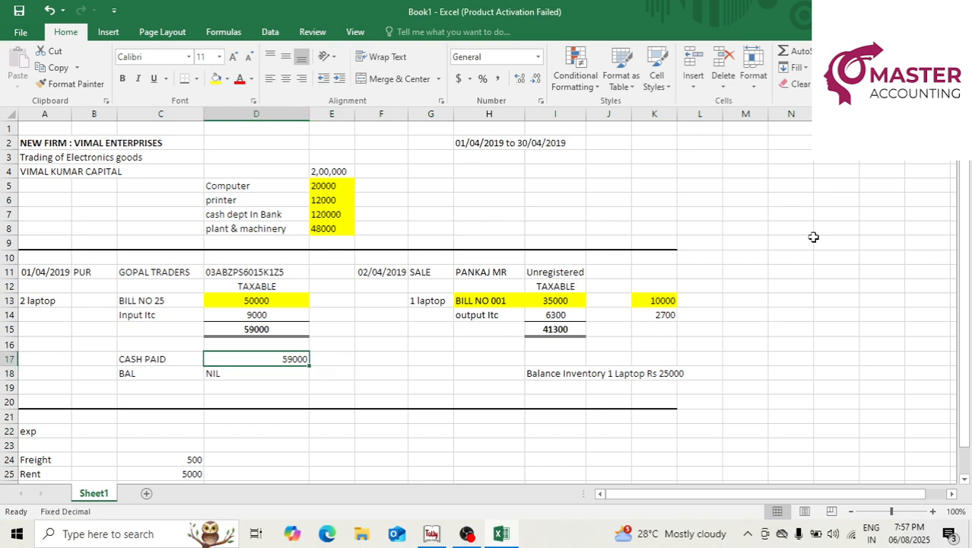
{"action": "type", "text": "40"}
{"action": "key", "text": "Return"}
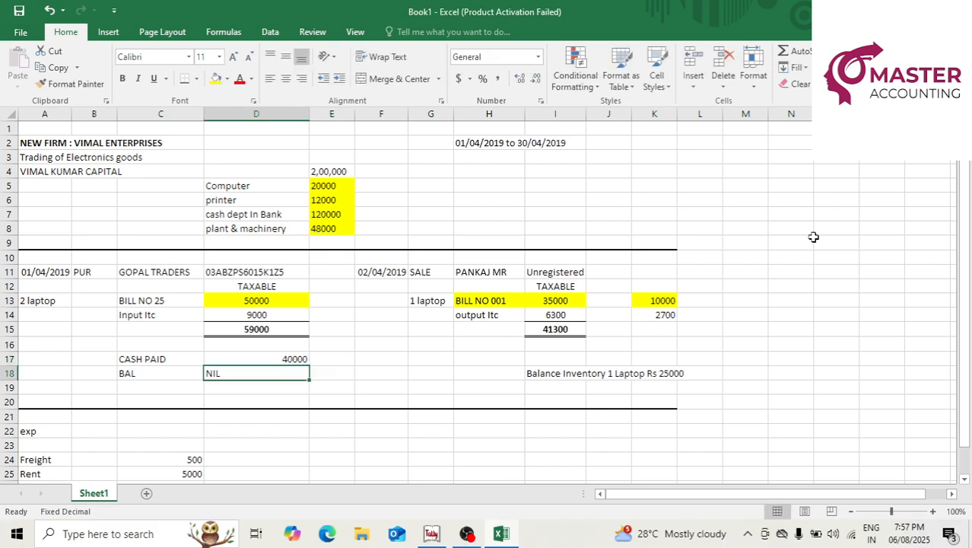
{"action": "type", "text": "+"}
{"action": "key", "text": "Up"}
{"action": "key", "text": "Up"}
{"action": "key", "text": "Up"}
{"action": "type", "text": "-"}
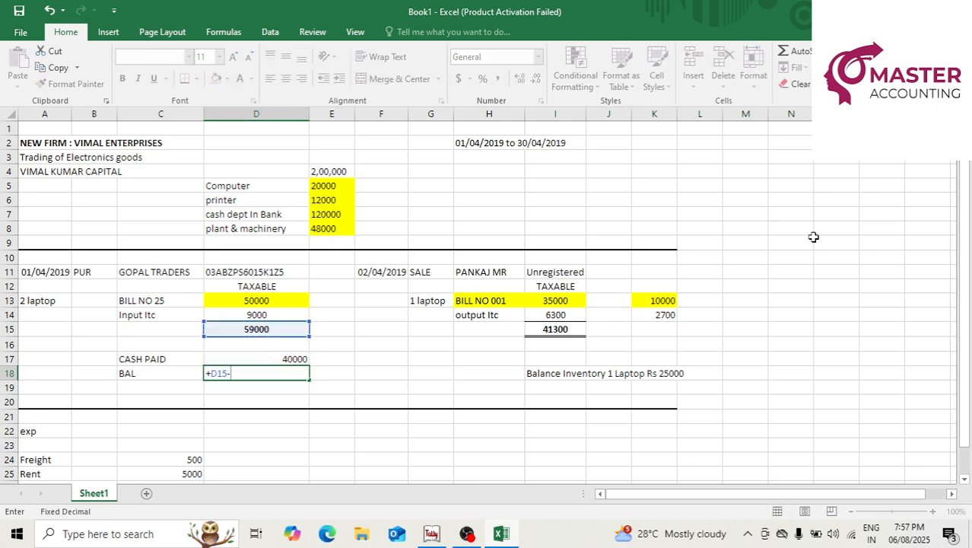
{"action": "key", "text": "Up"}
{"action": "key", "text": "Return"}
{"action": "key", "text": "Up"}
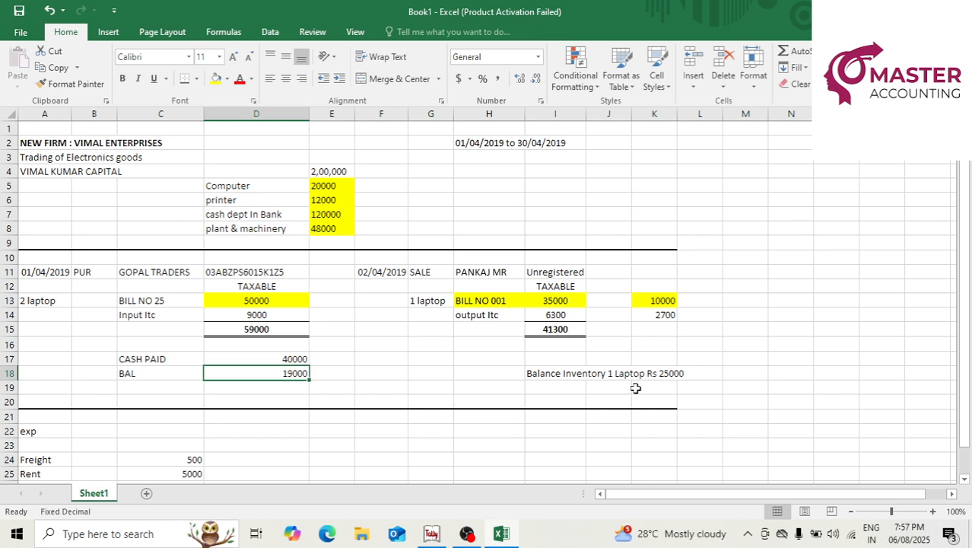
{"action": "left_click_drag", "start_coordinate": [273, 356], "coordinate": [273, 370]}
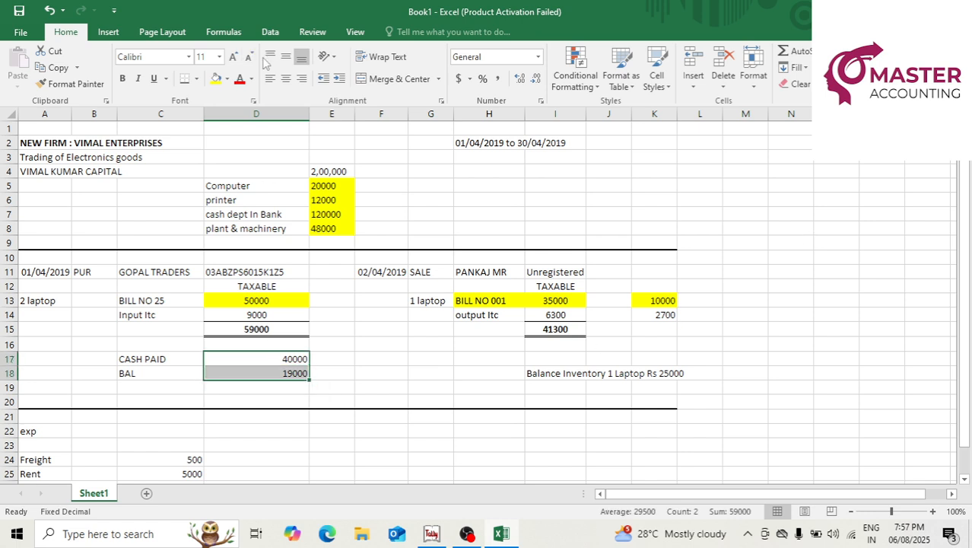
{"action": "key", "text": "alt+Tab"}
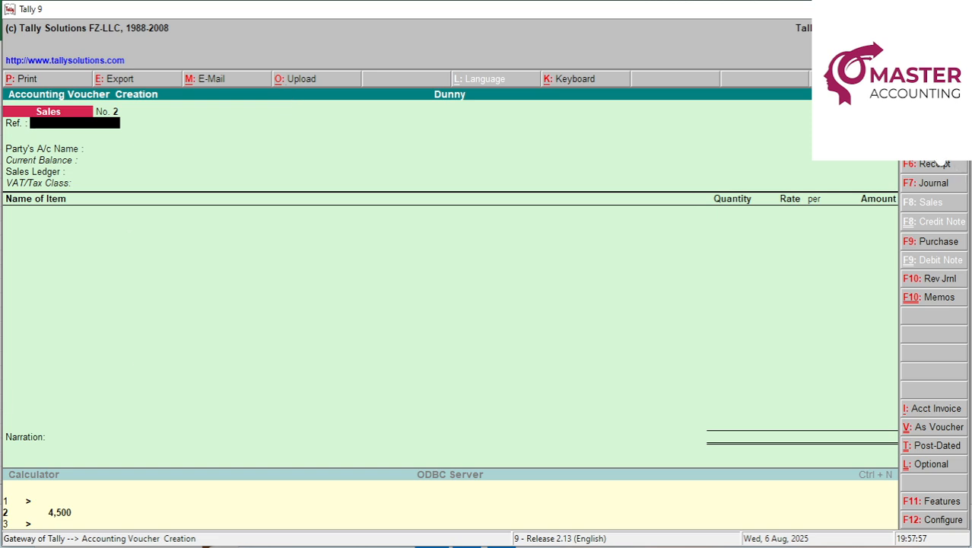
Save a Payment voucher paying Gopal Traders 40,000 from Cash with narration CASH PAID.
{"action": "left_click", "coordinate": [938, 148]}
{"action": "type", "text": "cash"}
{"action": "key", "text": "Return"}
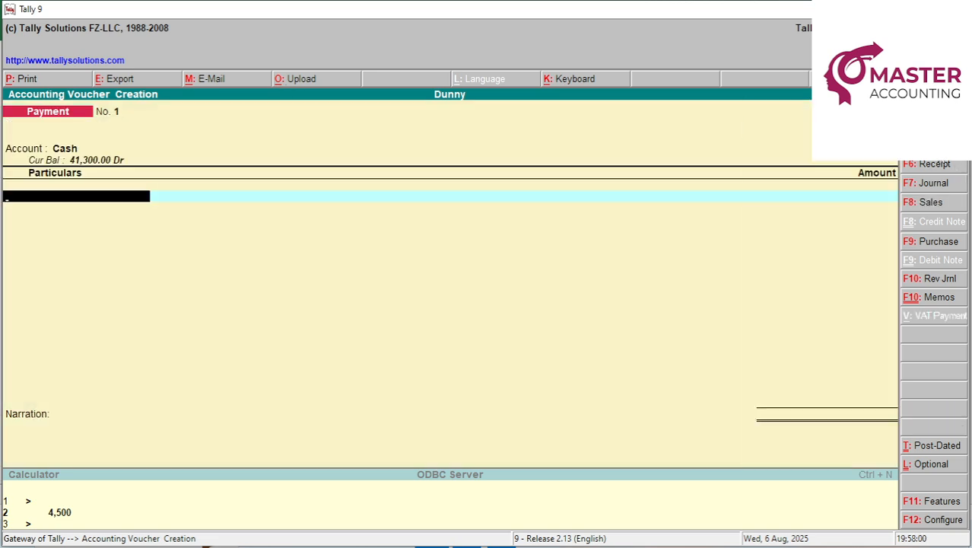
{"action": "type", "text": "go"}
{"action": "key", "text": "Return"}
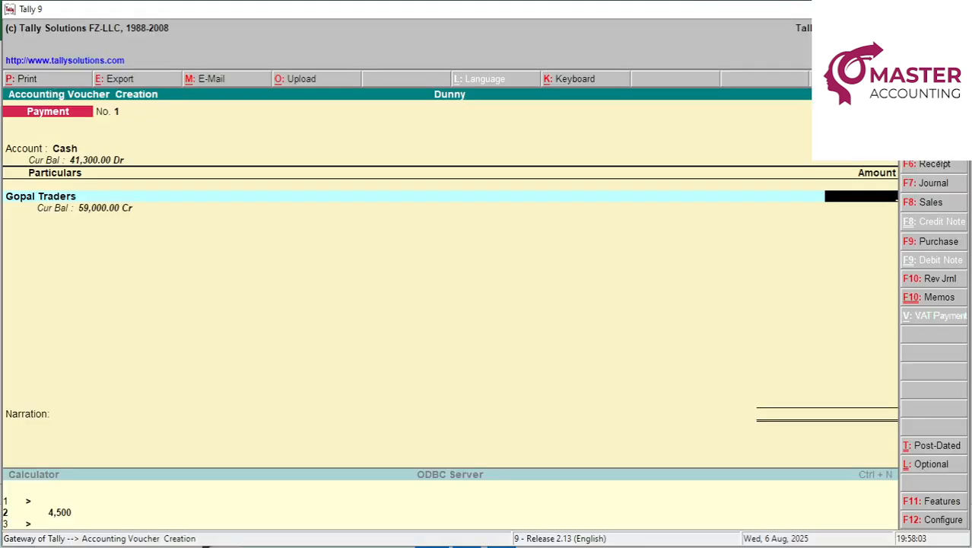
{"action": "type", "text": "40,000"}
{"action": "key", "text": "Return"}
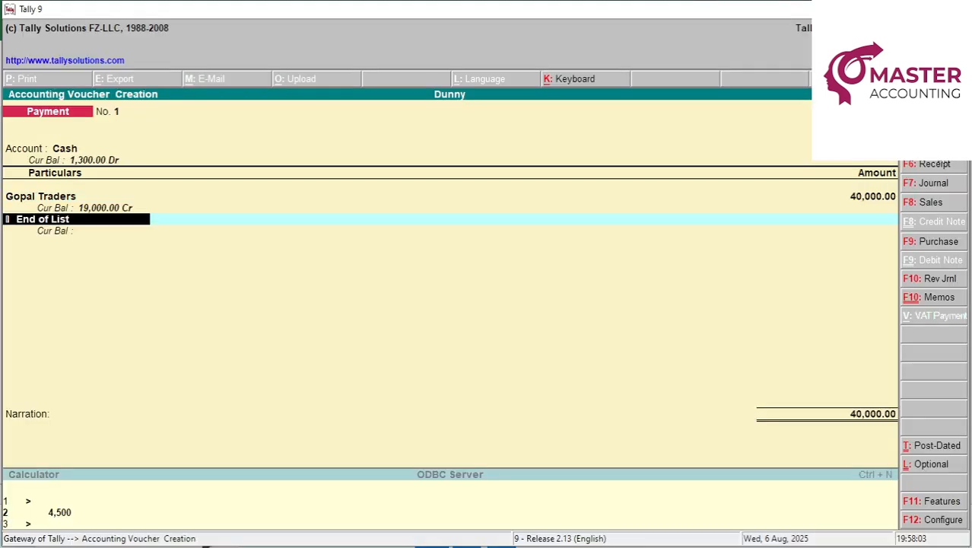
{"action": "key", "text": "Return"}
{"action": "type", "text": "CASH PAI"}
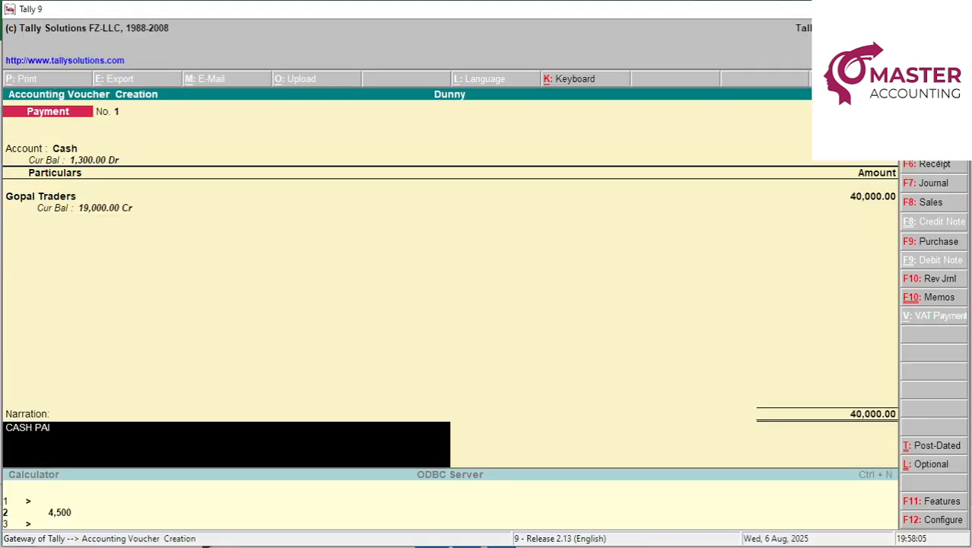
{"action": "type", "text": "D"}
{"action": "key", "text": "Return"}
{"action": "key", "text": "Return"}
Leave voucher entry and go to Display > Account Books > Ledger.
{"action": "key", "text": "Escape"}
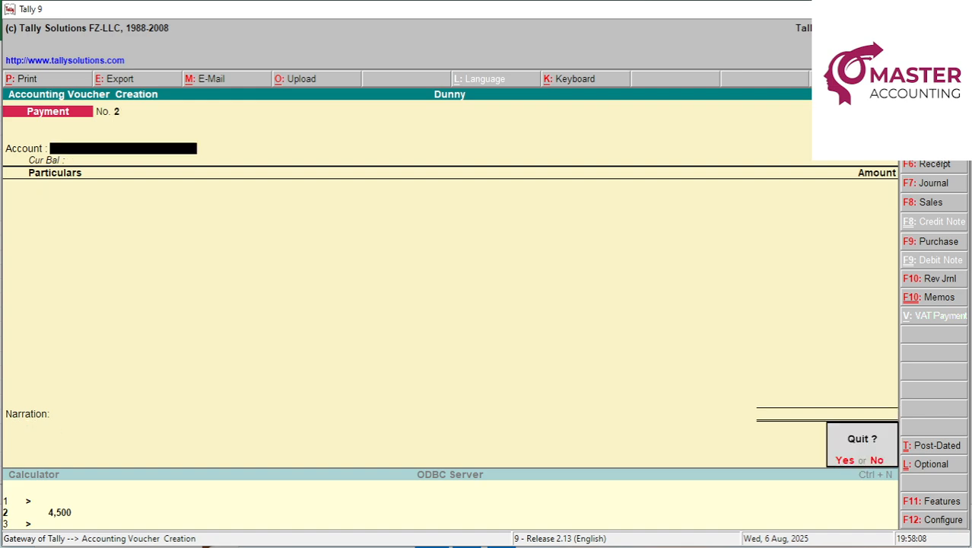
{"action": "key", "text": "Return"}
{"action": "type", "text": "dal"}
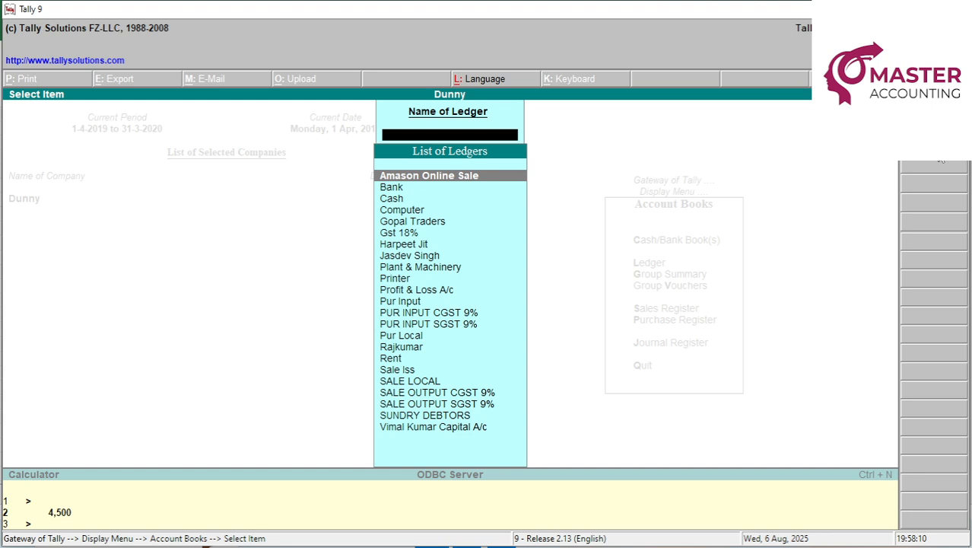
{"action": "type", "text": "G"}
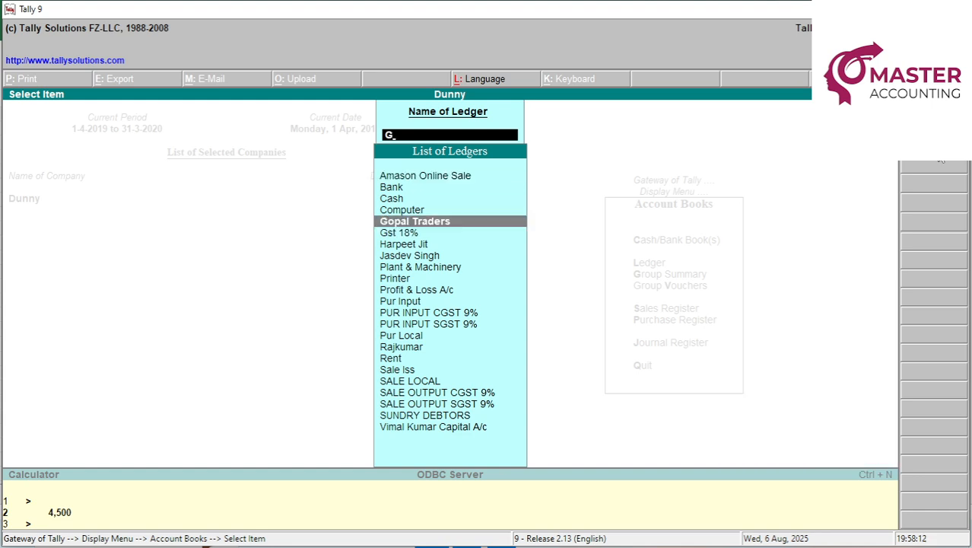
Check Gopal Traders' 19,000 Cr monthly summary and fill the matching 19000 balance in D18 yellow.
{"action": "key", "text": "Return"}
{"action": "left_click", "coordinate": [936, 149]}
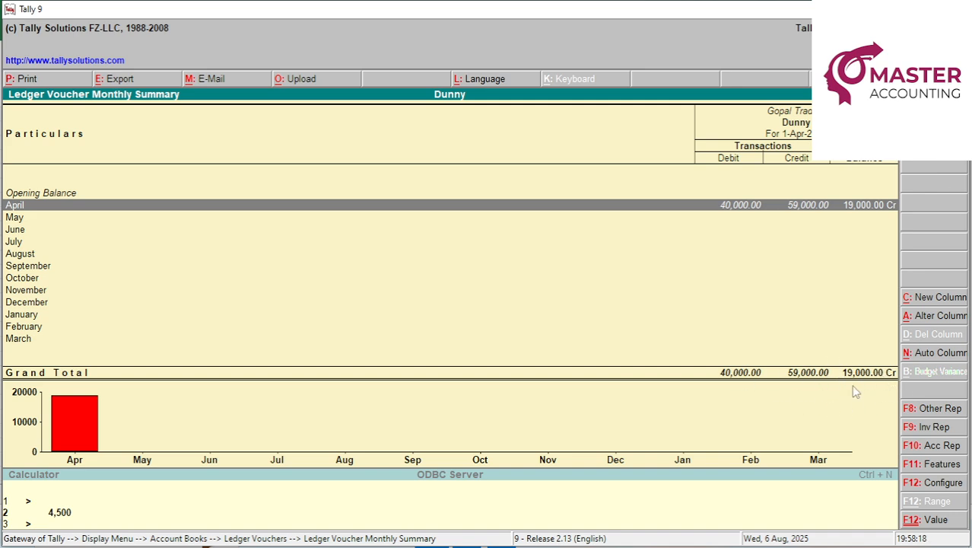
{"action": "key", "text": "alt+Tab"}
{"action": "left_click", "coordinate": [248, 372]}
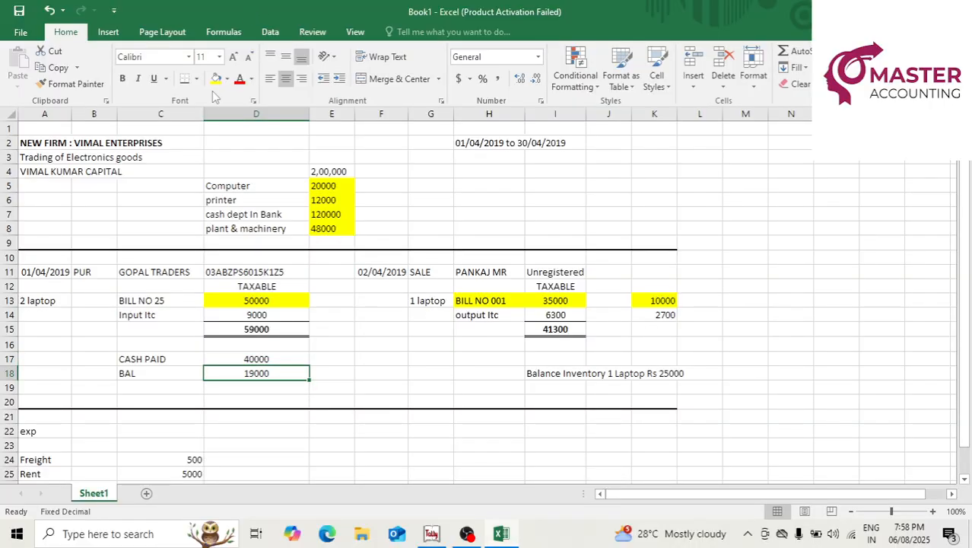
{"action": "left_click", "coordinate": [217, 80]}
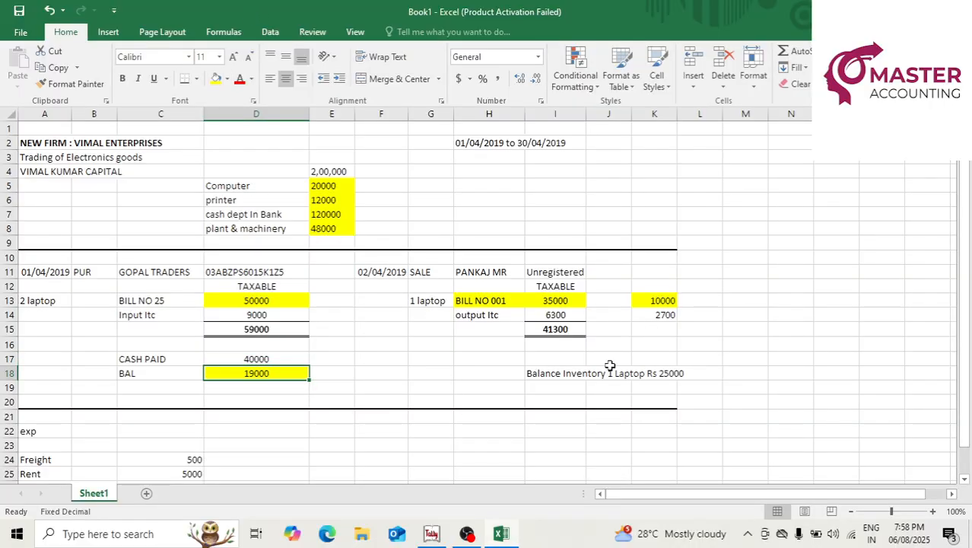
{"action": "left_click", "coordinate": [549, 359]}
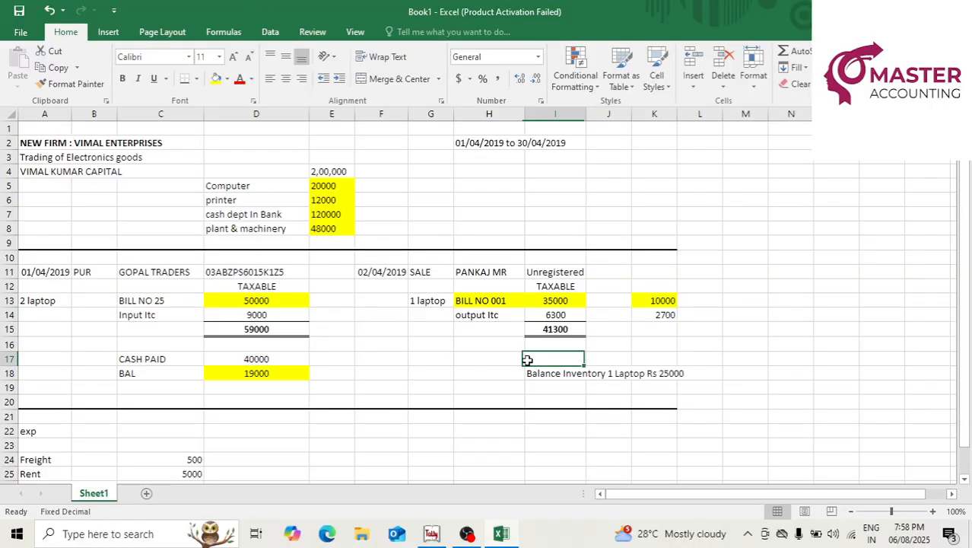
Check the 2700 in K14 and the 6300 output tax in I14, then back out of Tally's ledger reports.
{"action": "left_click", "coordinate": [652, 314]}
{"action": "left_click", "coordinate": [562, 313]}
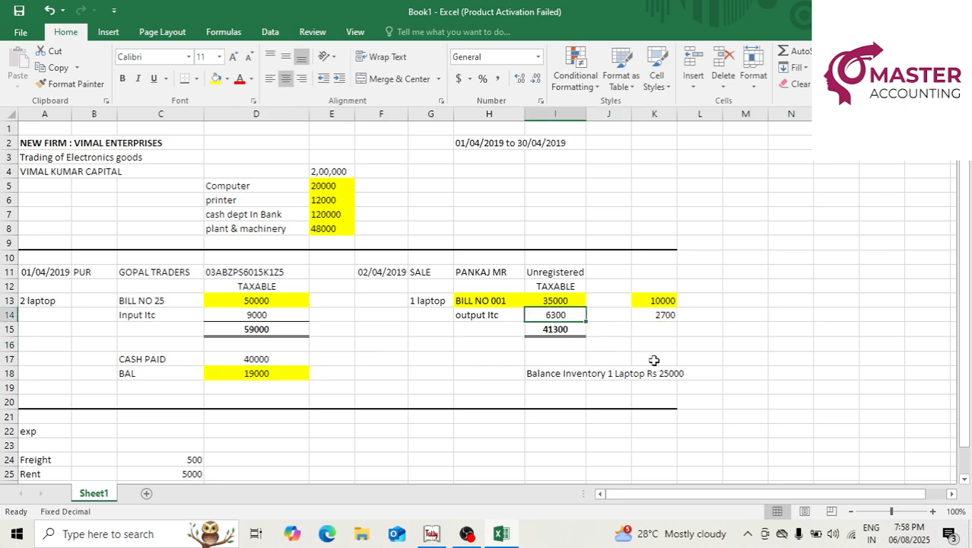
{"action": "key", "text": "alt+Tab"}
{"action": "key", "text": "Escape"}
{"action": "key", "text": "Escape"}
{"action": "key", "text": "Escape"}
{"action": "key", "text": "Escape"}
{"action": "key", "text": "Escape"}
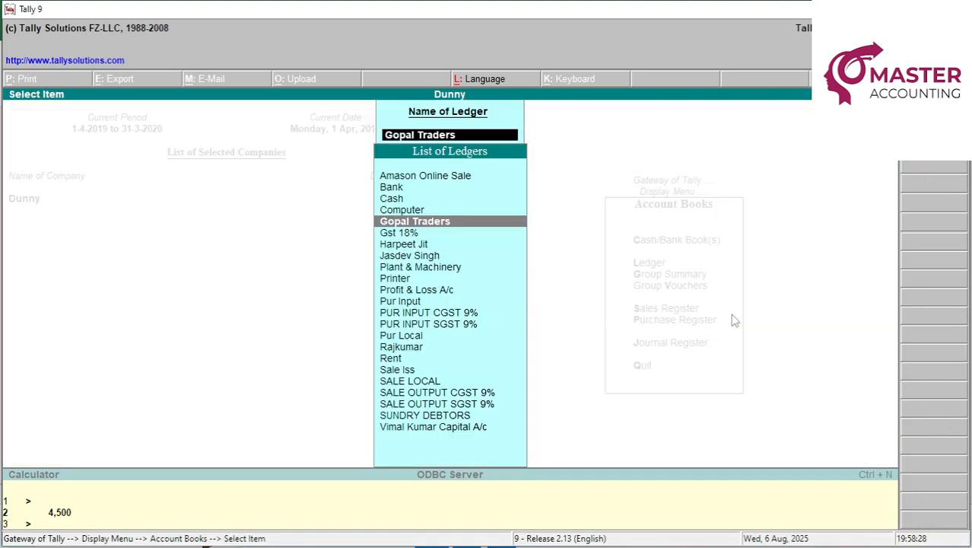
Stay in Tally, open the Profit & Loss account and move down to Indirect Expenses.
{"action": "key", "text": "n"}
{"action": "key", "text": "p"}
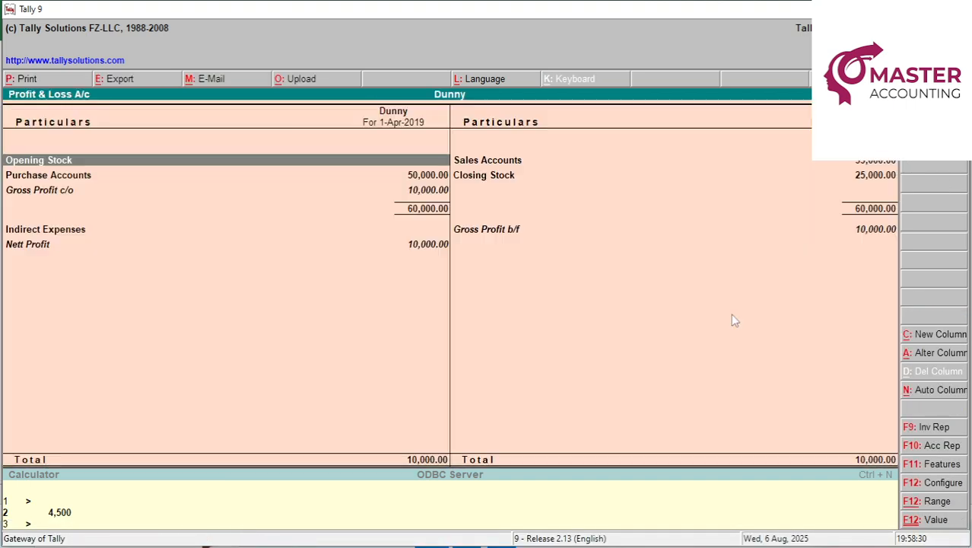
{"action": "key", "text": "Down"}
{"action": "key", "text": "Down"}
{"action": "key", "text": "Down"}
{"action": "key", "text": "Down"}
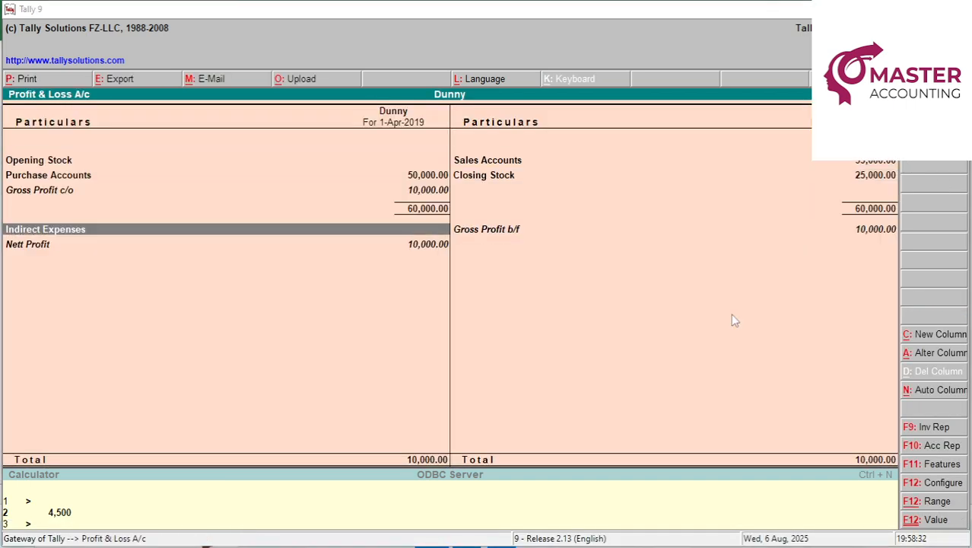
Bring the expenses section of the Excel sheet into view.
{"action": "key", "text": "alt+Tab"}
{"action": "key", "text": "Down"}
{"action": "key", "text": "Down"}
{"action": "key", "text": "Down"}
{"action": "key", "text": "Down"}
{"action": "key", "text": "Down"}
{"action": "key", "text": "Down"}
{"action": "key", "text": "Down"}
{"action": "key", "text": "Down"}
{"action": "key", "text": "Down"}
{"action": "key", "text": "Down"}
{"action": "key", "text": "Down"}
{"action": "key", "text": "Down"}
{"action": "key", "text": "Down"}
{"action": "key", "text": "Down"}
{"action": "key", "text": "Down"}
{"action": "key", "text": "Down"}
{"action": "key", "text": "Down"}
{"action": "key", "text": "Down"}
{"action": "key", "text": "Down"}
{"action": "key", "text": "Down"}
{"action": "key", "text": "Up"}
{"action": "key", "text": "Left"}
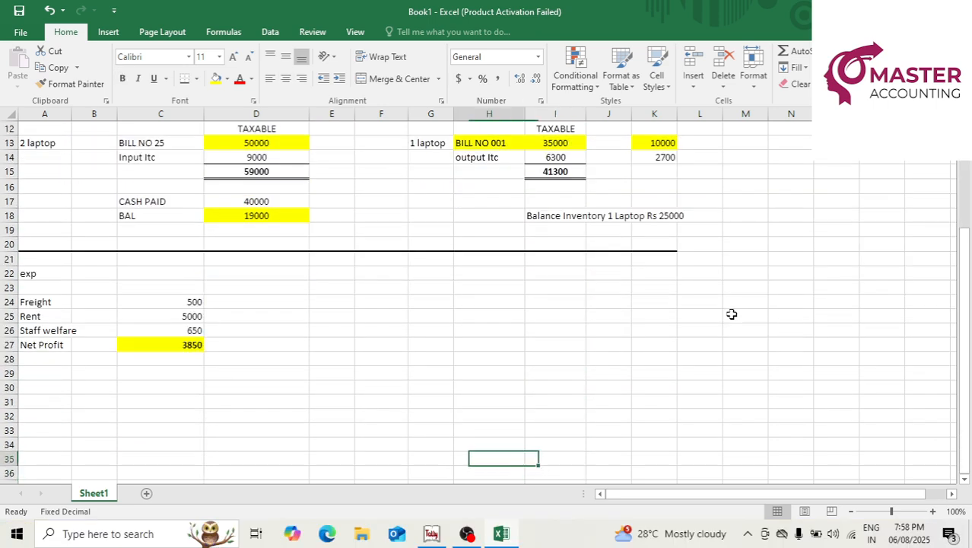
{"action": "key", "text": "Left"}
{"action": "key", "text": "Up"}
{"action": "key", "text": "Up"}
{"action": "key", "text": "Up"}
{"action": "key", "text": "Left"}
{"action": "key", "text": "Left"}
{"action": "key", "text": "Left"}
{"action": "key", "text": "Up"}
{"action": "key", "text": "Left"}
{"action": "key", "text": "Up"}
{"action": "key", "text": "Up"}
{"action": "key", "text": "Left"}
{"action": "key", "text": "Up"}
{"action": "key", "text": "Up"}
{"action": "key", "text": "Up"}
{"action": "key", "text": "Up"}
{"action": "key", "text": "Up"}
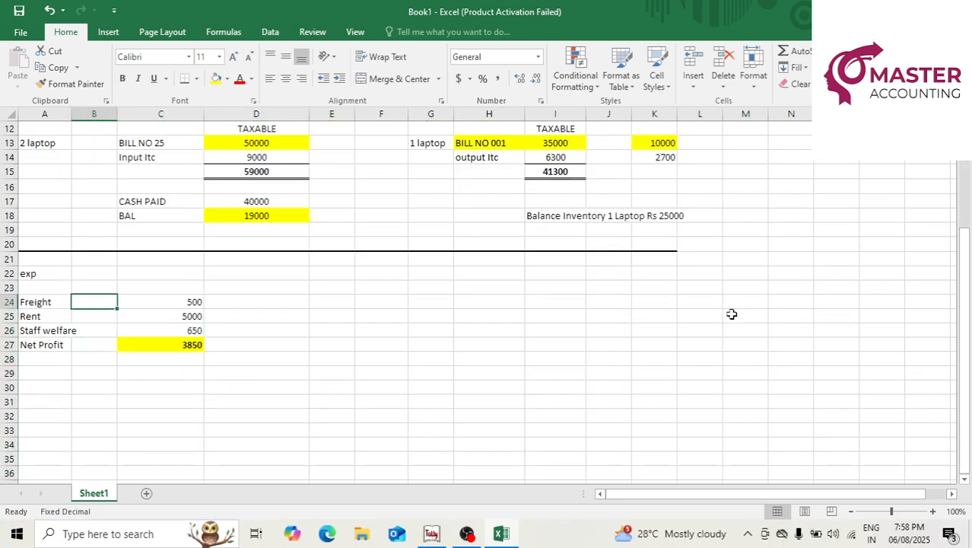
Check Freight, Rent 5000 and Staff welfare 650 in Excel, then close Tally's P&L report.
{"action": "key", "text": "Right"}
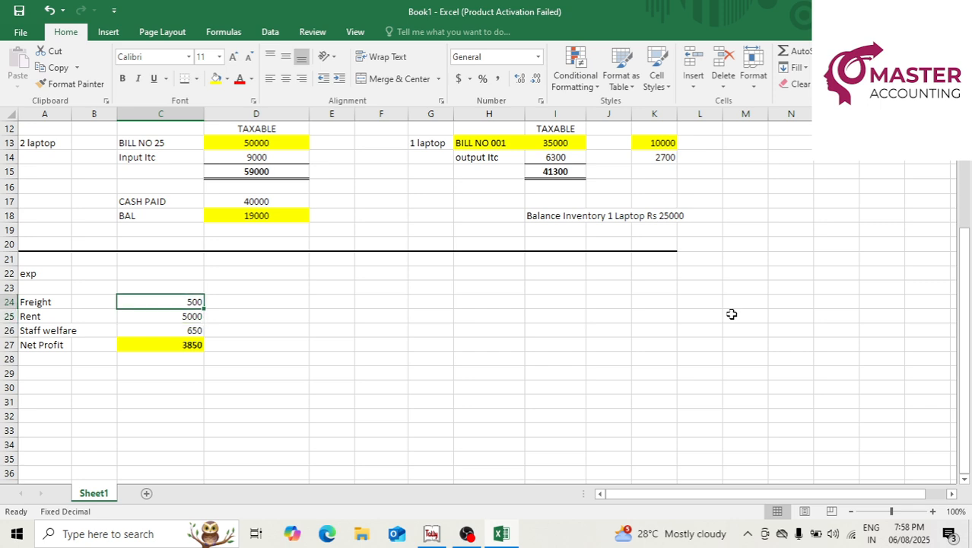
{"action": "key", "text": "Down"}
{"action": "key", "text": "Down"}
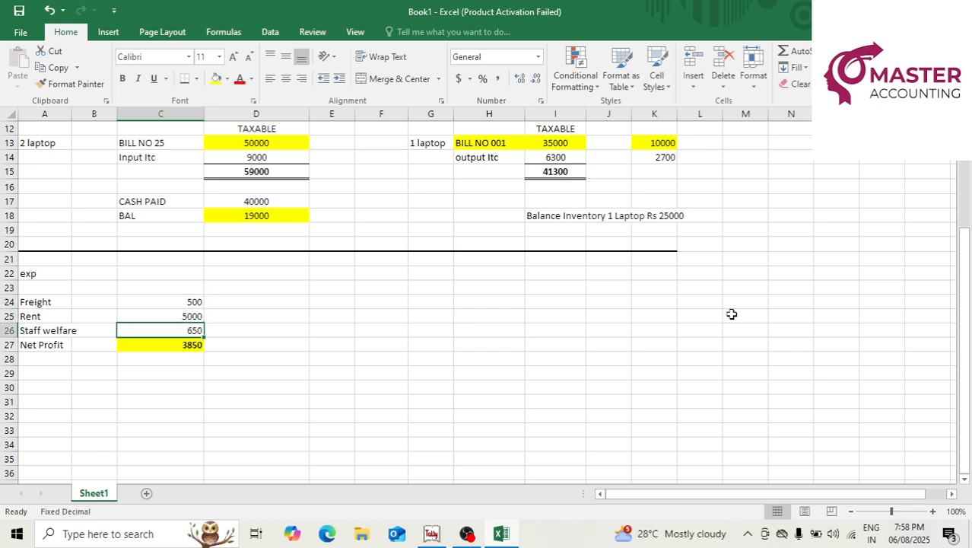
{"action": "key", "text": "Down"}
{"action": "key", "text": "Up"}
{"action": "key", "text": "Up"}
{"action": "key", "text": "Up"}
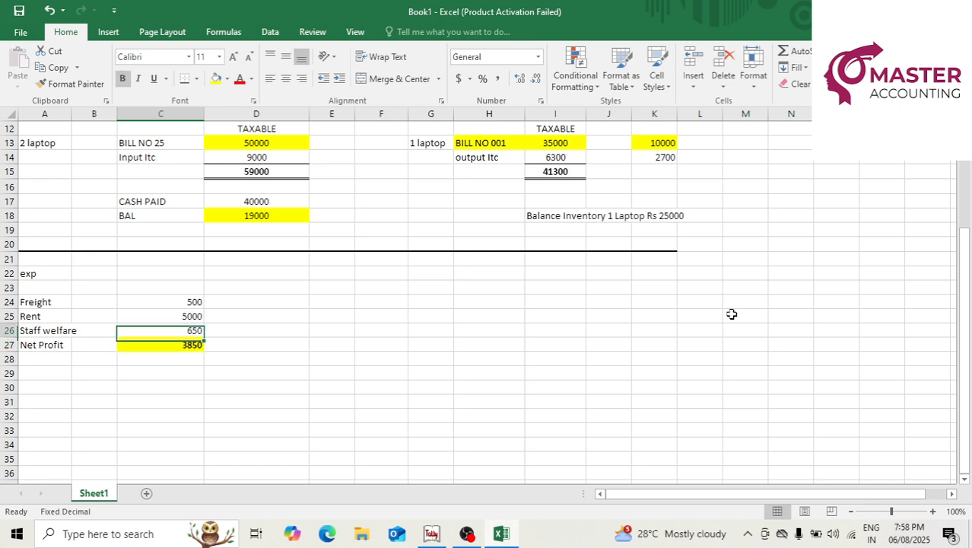
{"action": "key", "text": "alt+Tab"}
{"action": "key", "text": "Escape"}
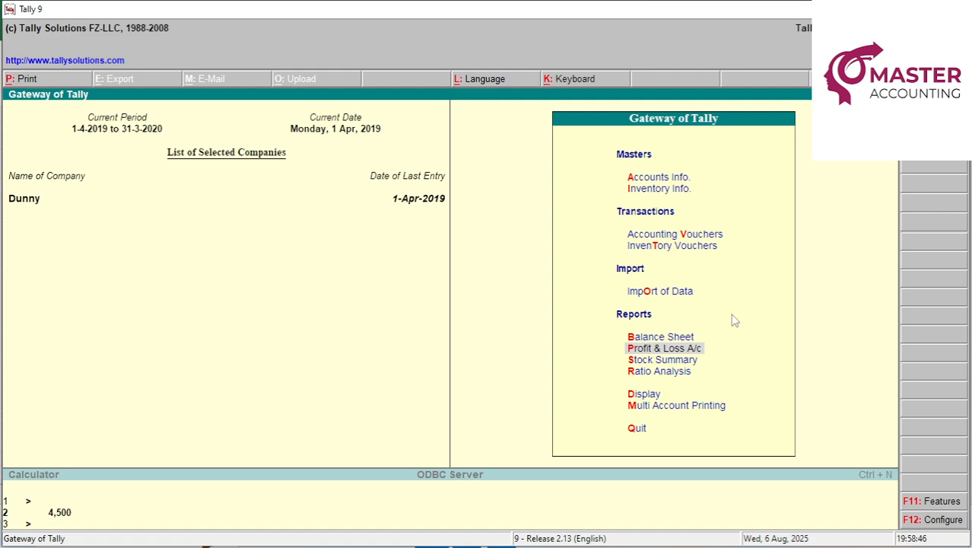
Create a FREIGHT ledger under Indirect Expenses.
{"action": "key", "text": "a"}
{"action": "key", "text": "Down"}
{"action": "key", "text": "Return"}
{"action": "key", "text": "Return"}
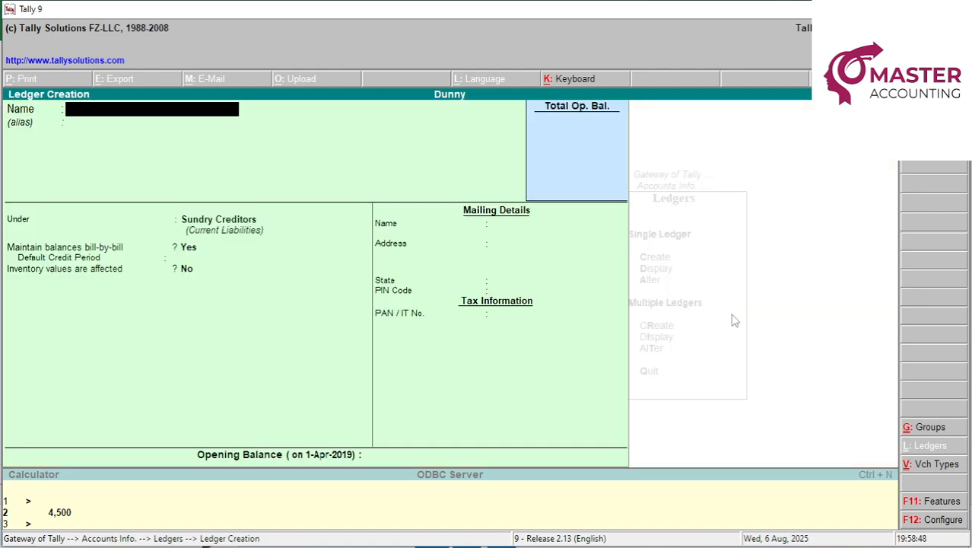
{"action": "type", "text": "FREIGHT"}
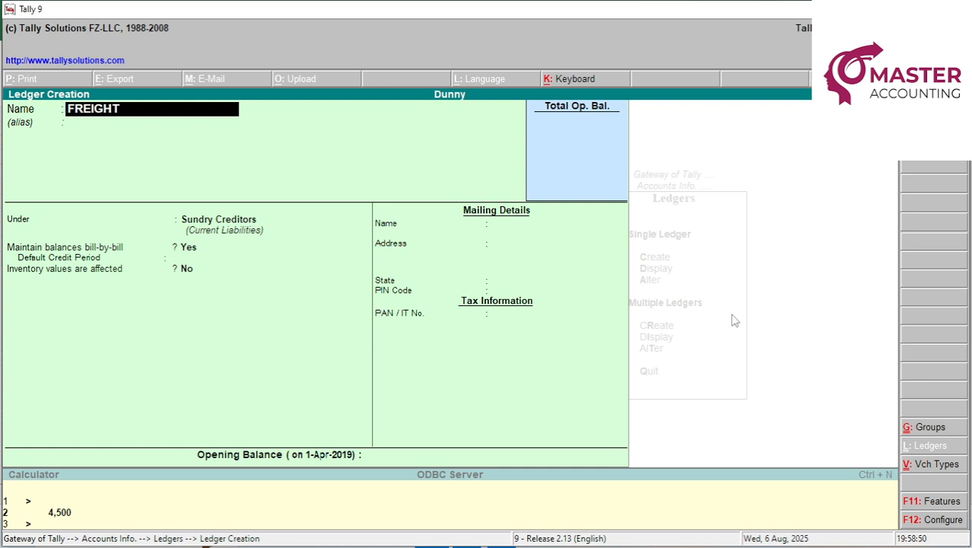
{"action": "key", "text": "Return"}
{"action": "key", "text": "Return"}
{"action": "type", "text": "ind"}
{"action": "key", "text": "Return"}
{"action": "key", "text": "Return"}
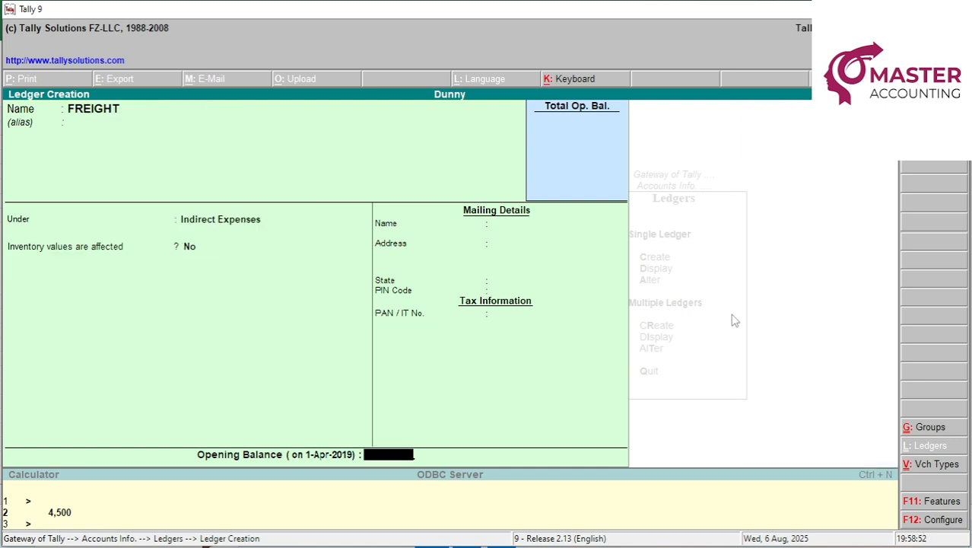
{"action": "key", "text": "Return"}
{"action": "key", "text": "Return"}
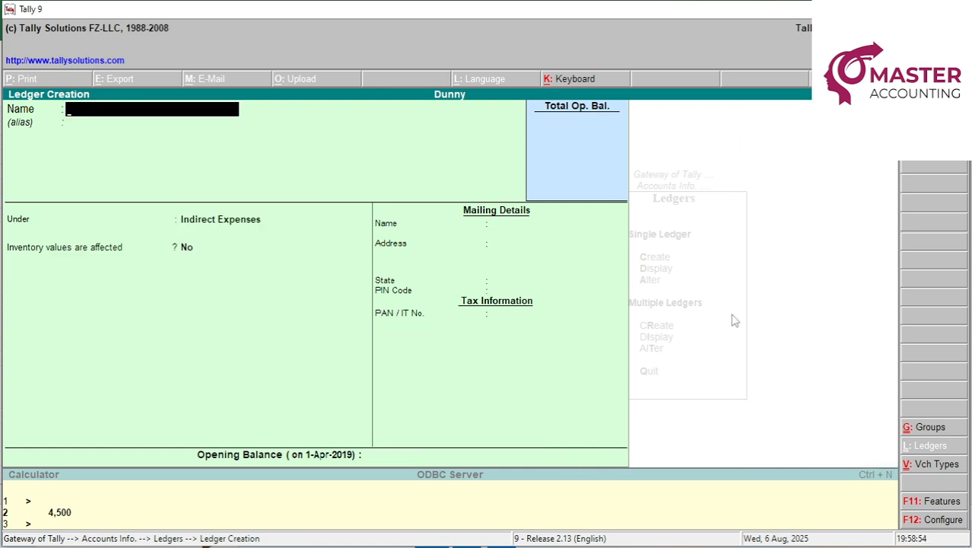
Try creating a RENT ledger, find it already exists, and quit ledger creation.
{"action": "key", "text": "alt+Tab"}
{"action": "key", "text": "Down"}
{"action": "key", "text": "alt+Tab"}
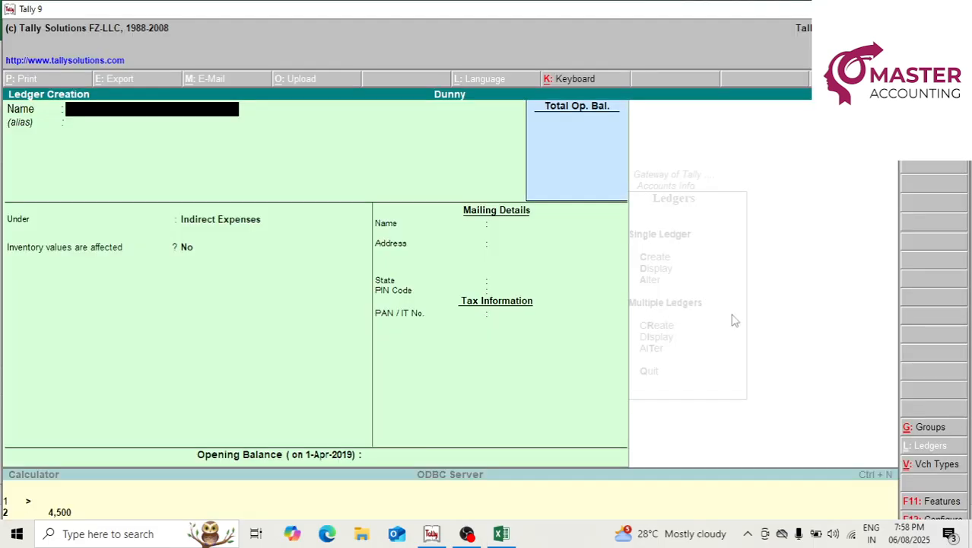
{"action": "type", "text": "RENT"}
{"action": "key", "text": "Return"}
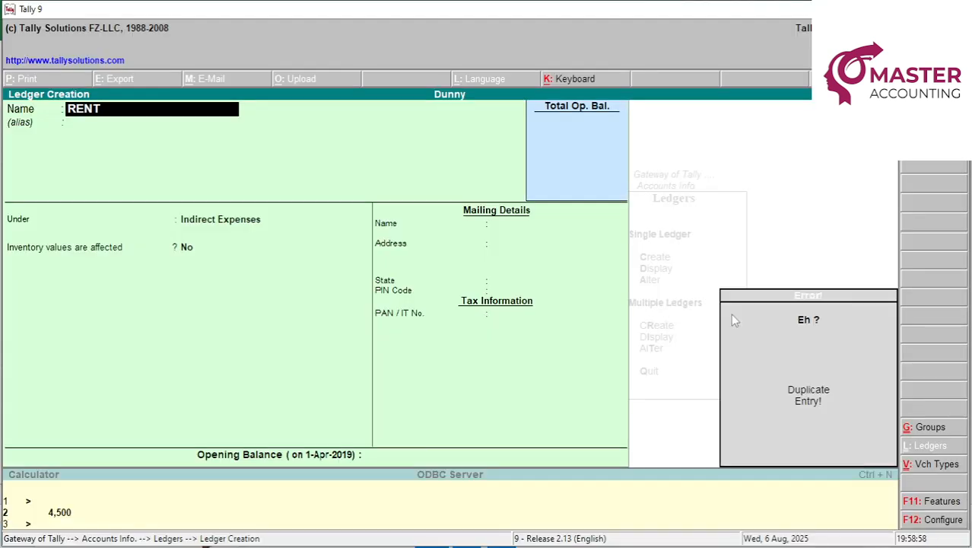
{"action": "key", "text": "Escape"}
{"action": "key", "text": "y"}
Look up the existing Rent ledger in the ledger list, then back out to the Gateway.
{"action": "key", "text": "Down"}
{"action": "key", "text": "Down"}
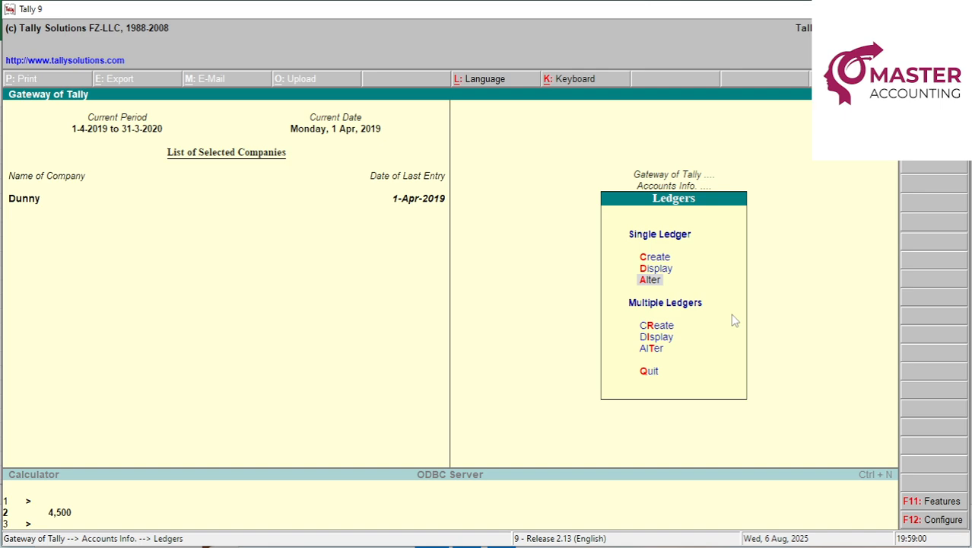
{"action": "key", "text": "Return"}
{"action": "type", "text": "REN"}
{"action": "key", "text": "Escape"}
{"action": "key", "text": "Escape"}
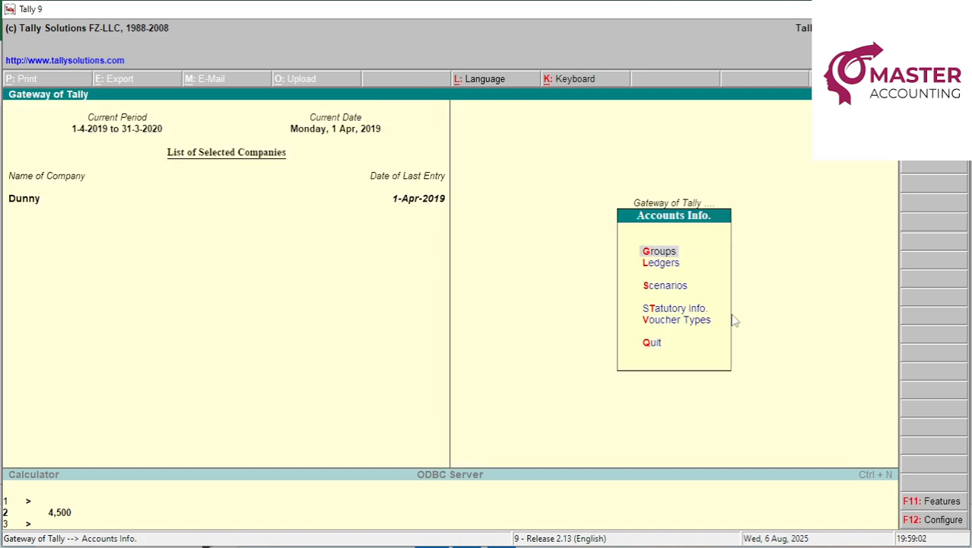
{"action": "key", "text": "alt+Tab"}
{"action": "key", "text": "alt+Tab"}
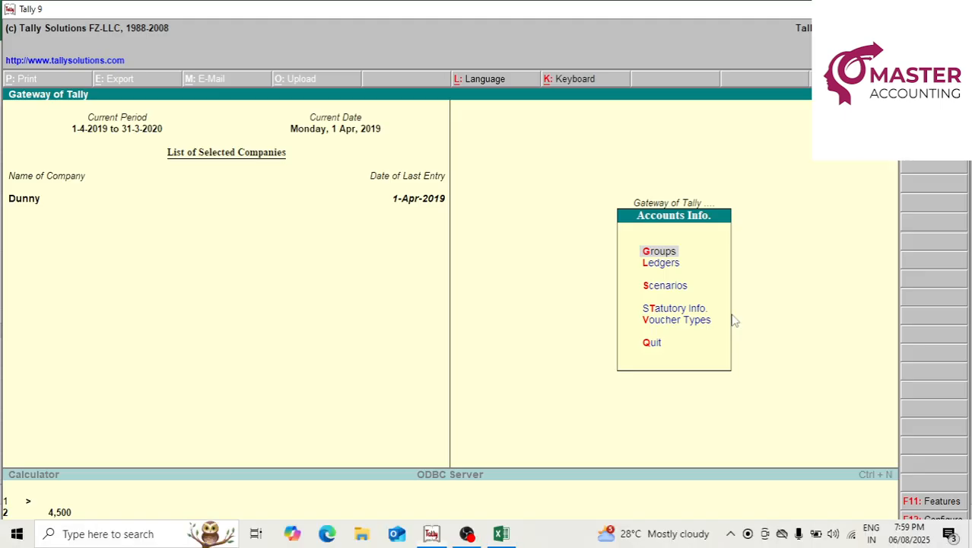
{"action": "key", "text": "Down"}
{"action": "key", "text": "Return"}
{"action": "key", "text": "t"}
{"action": "key", "text": "t"}
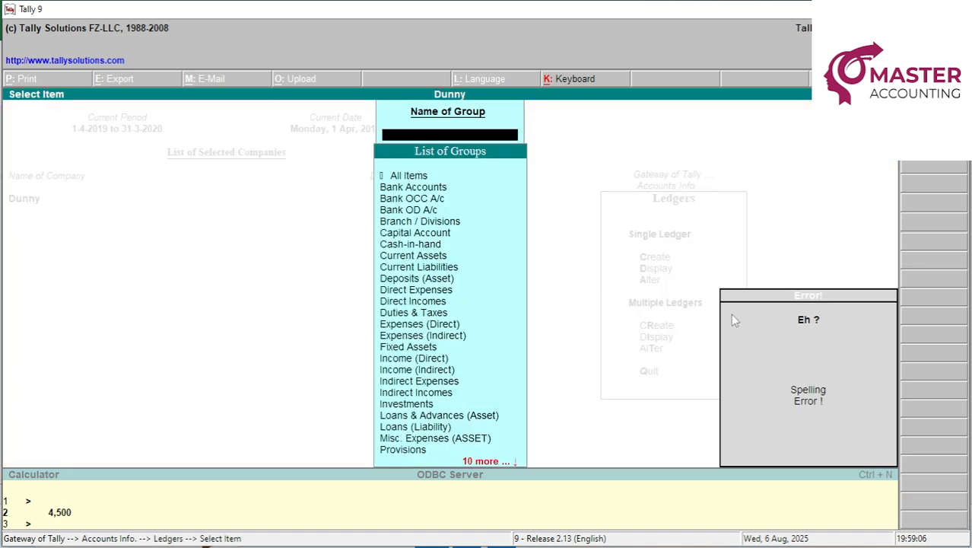
{"action": "key", "text": "Escape"}
{"action": "key", "text": "Escape"}
{"action": "key", "text": "Escape"}
Create a STAFF WELFARE ledger under Indirect Expenses and return to the Gateway of Tally.
{"action": "key", "text": "Down"}
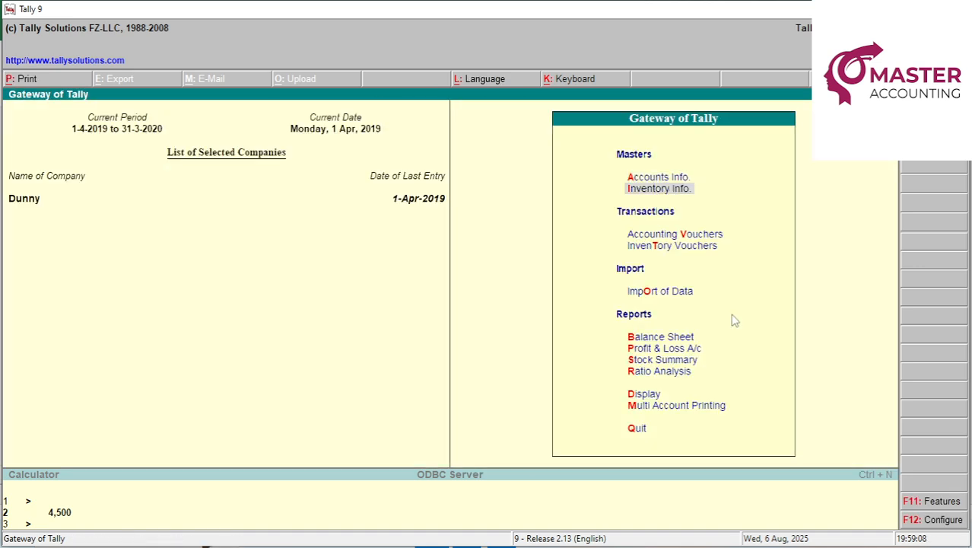
{"action": "key", "text": "Up"}
{"action": "key", "text": "Return"}
{"action": "key", "text": "Down"}
{"action": "key", "text": "Return"}
{"action": "key", "text": "Down"}
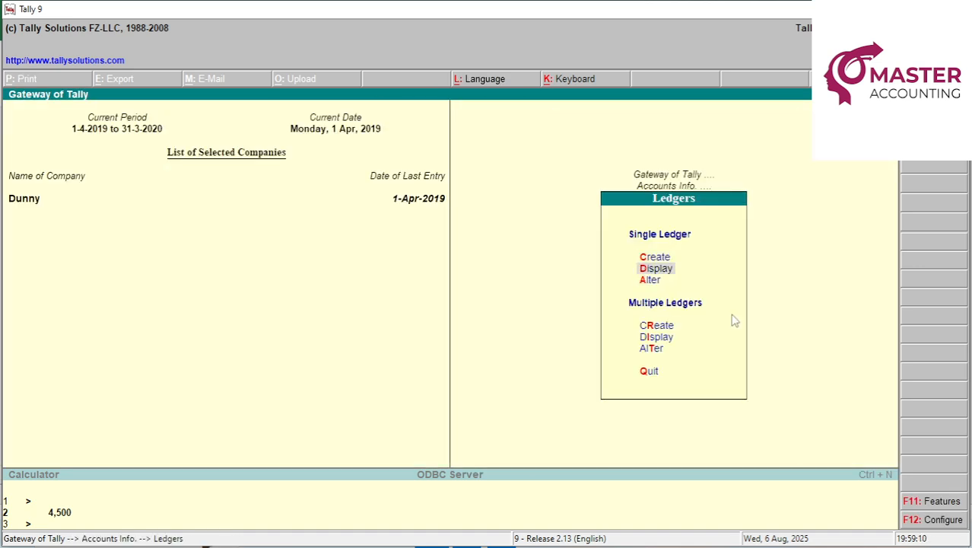
{"action": "key", "text": "Up"}
{"action": "key", "text": "Return"}
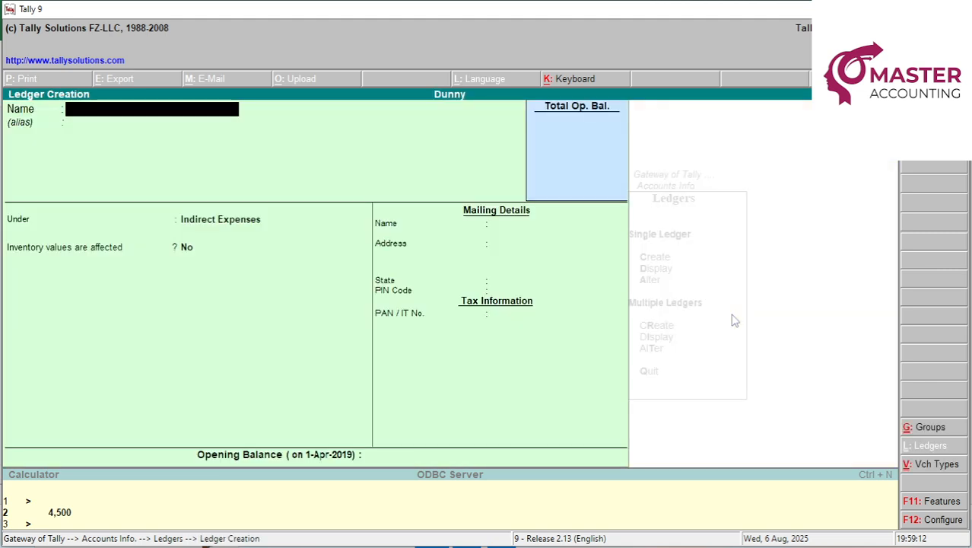
{"action": "type", "text": "STAFF EW"}
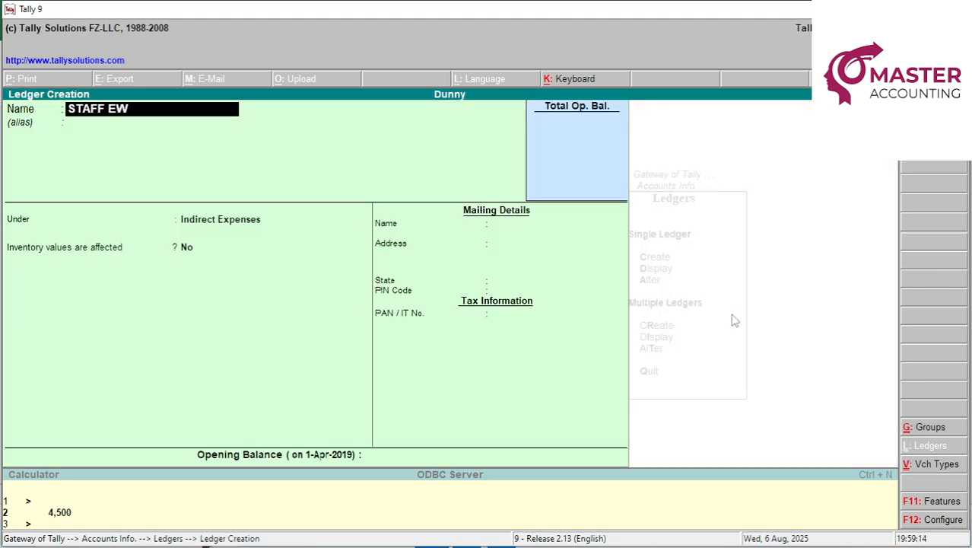
{"action": "key", "text": "BackSpace"}
{"action": "key", "text": "BackSpace"}
{"action": "type", "text": "WELFARE"}
{"action": "key", "text": "Return"}
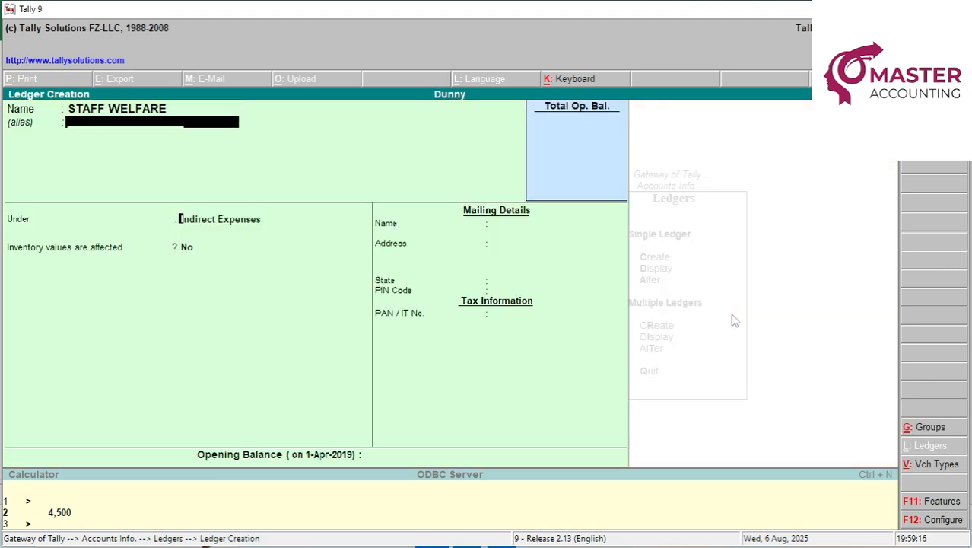
{"action": "key", "text": "Return"}
{"action": "key", "text": "Return"}
{"action": "key", "text": "Return"}
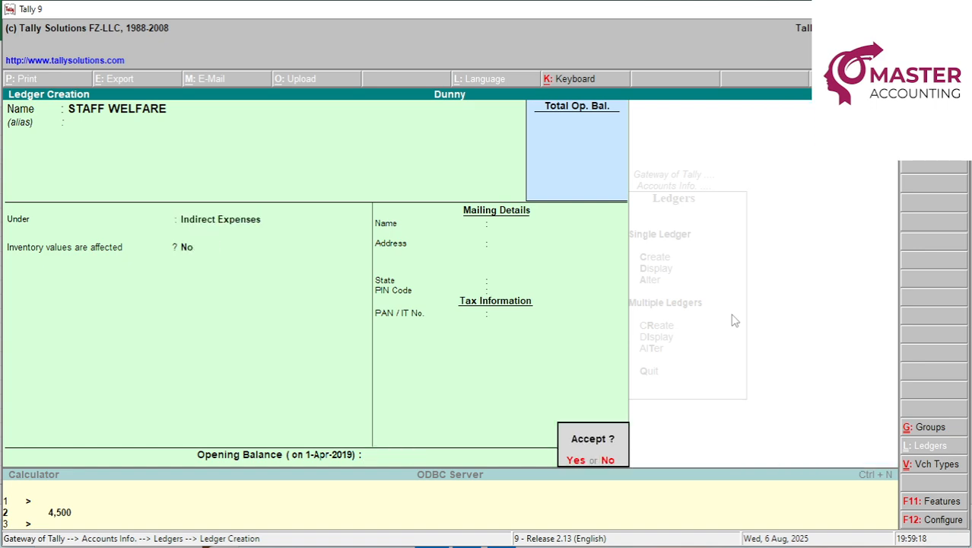
{"action": "key", "text": "Return"}
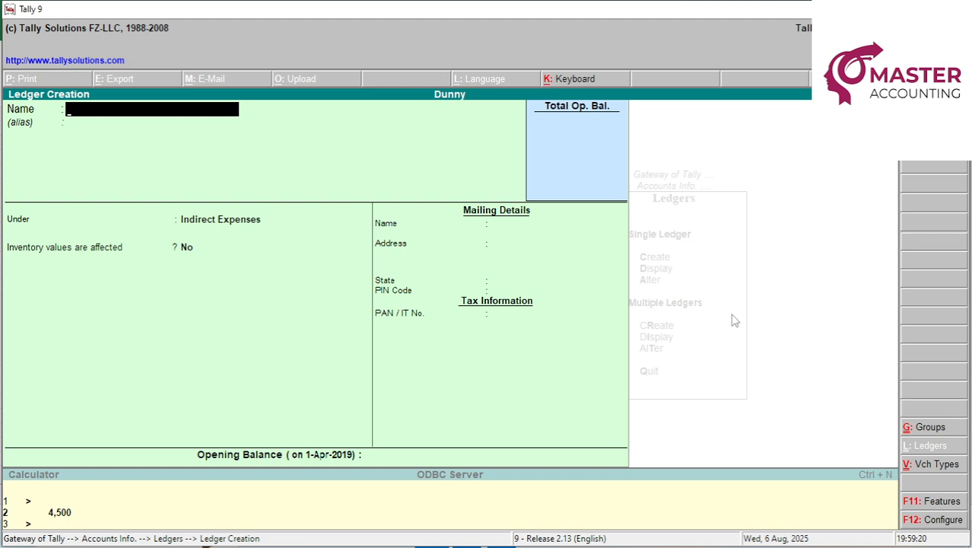
{"action": "key", "text": "Escape"}
{"action": "key", "text": "Escape"}
{"action": "key", "text": "Escape"}
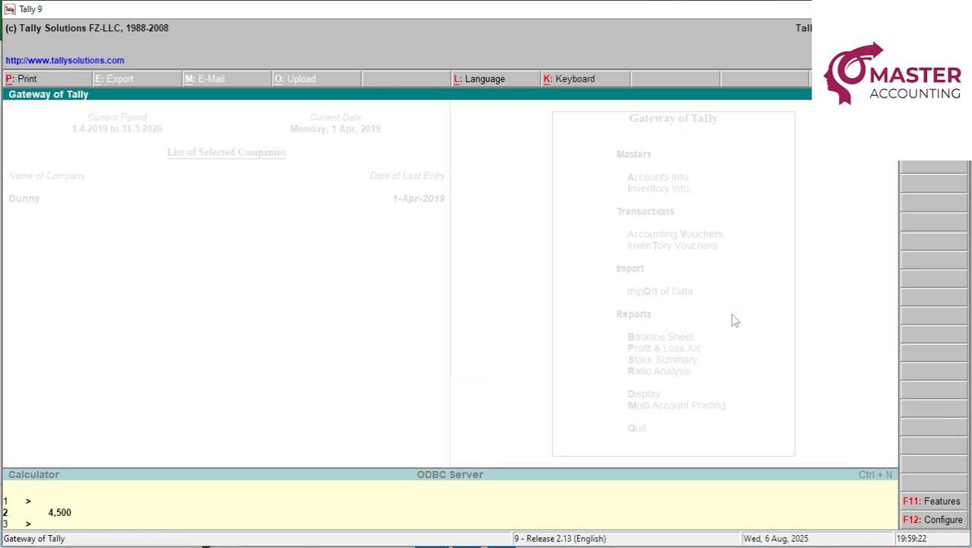
{"action": "key", "text": "Escape"}
Start a payment voucher dated 30.4 after checking the Freight amount in Excel.
{"action": "key", "text": "v"}
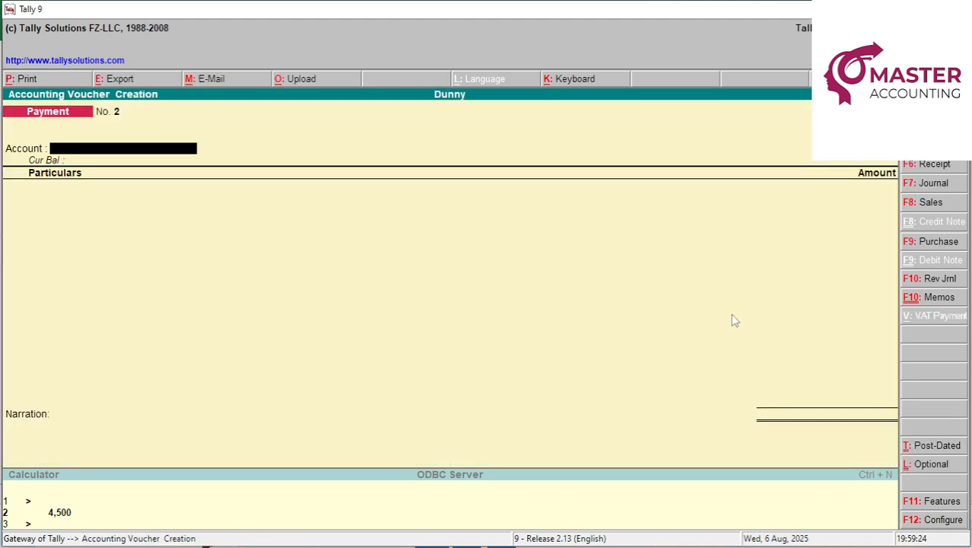
{"action": "key", "text": "alt+Tab"}
{"action": "key", "text": "Up"}
{"action": "key", "text": "Up"}
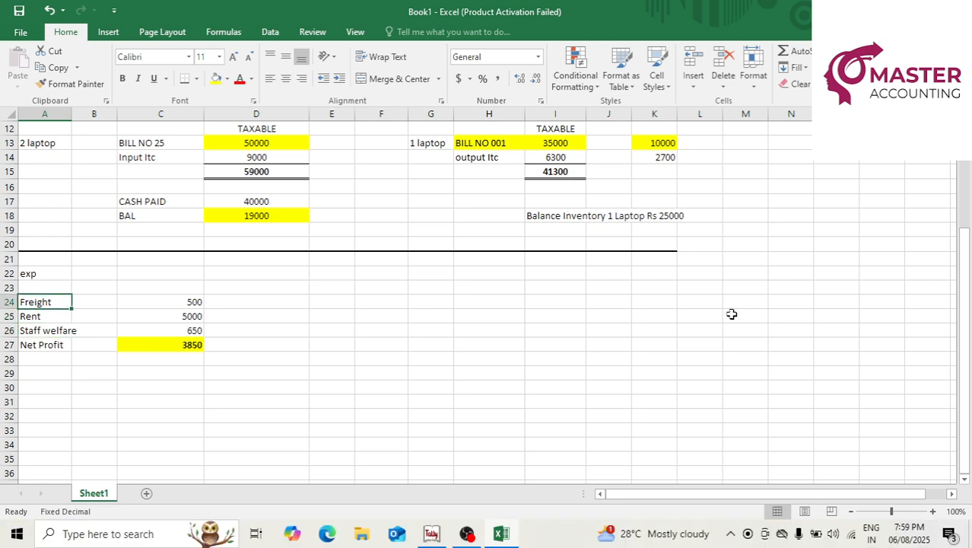
{"action": "key", "text": "Right"}
{"action": "key", "text": "Right"}
{"action": "key", "text": "alt+Tab"}
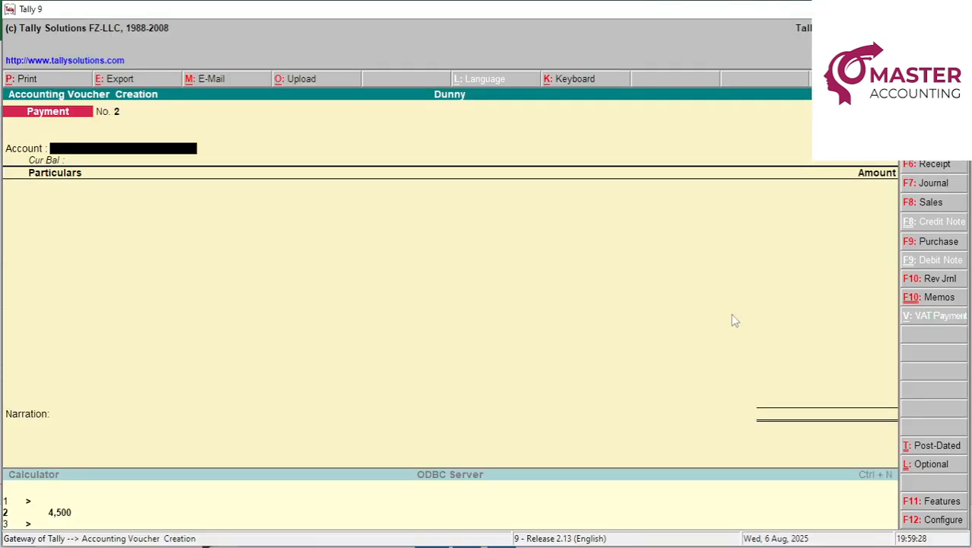
{"action": "key", "text": "F2"}
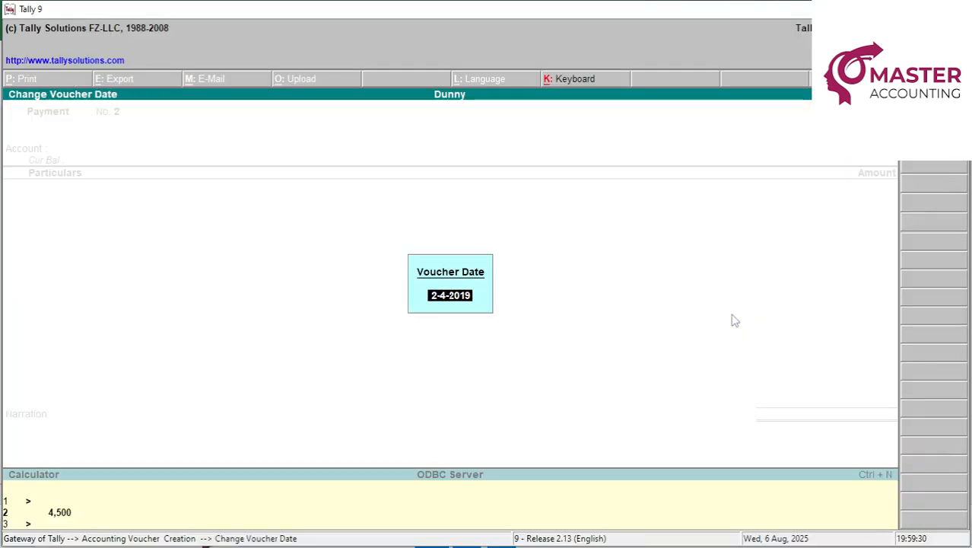
{"action": "type", "text": "30.4"}
{"action": "key", "text": "Return"}
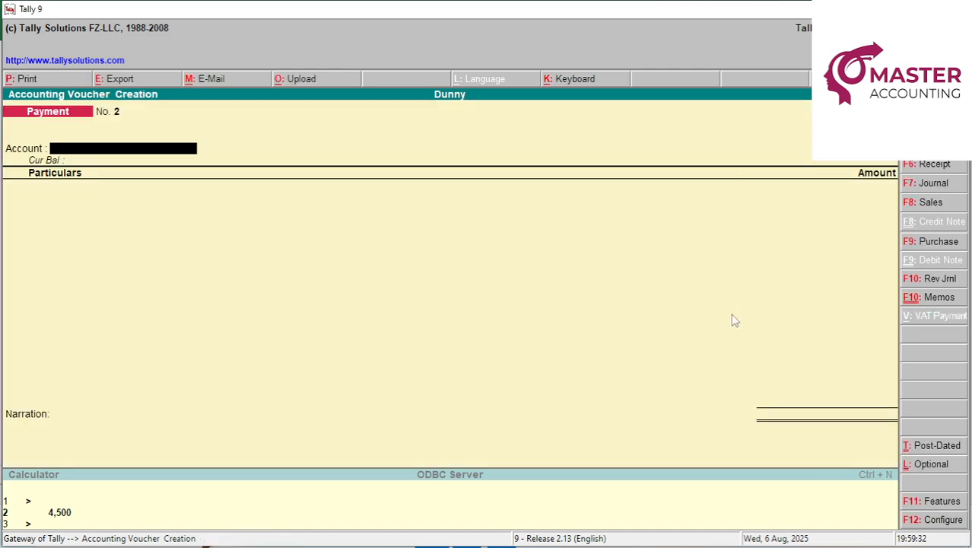
Save a cash payment voucher debiting FREIGHT for 500.
{"action": "type", "text": "CAS"}
{"action": "key", "text": "Return"}
{"action": "type", "text": "FR"}
{"action": "key", "text": "Return"}
{"action": "type", "text": "5"}
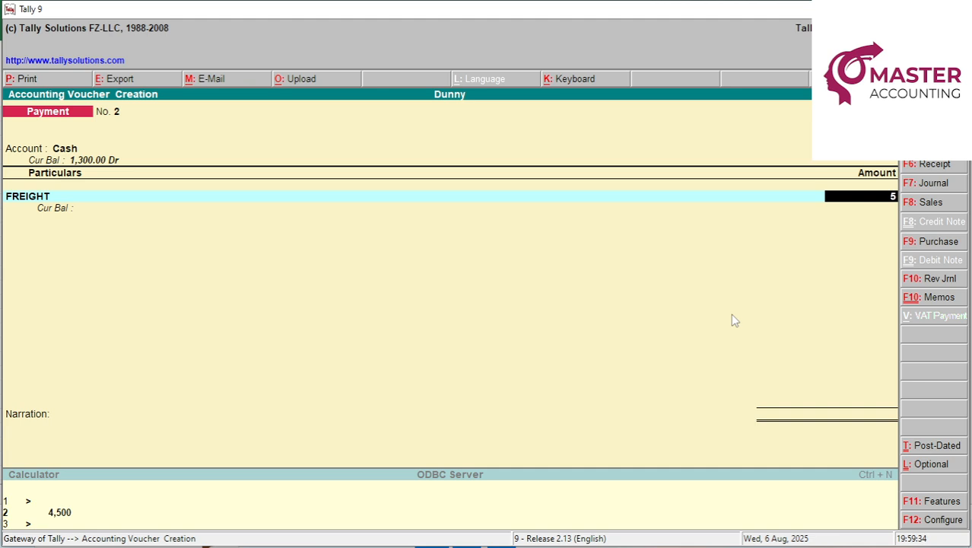
{"action": "type", "text": "000"}
{"action": "key", "text": "Return"}
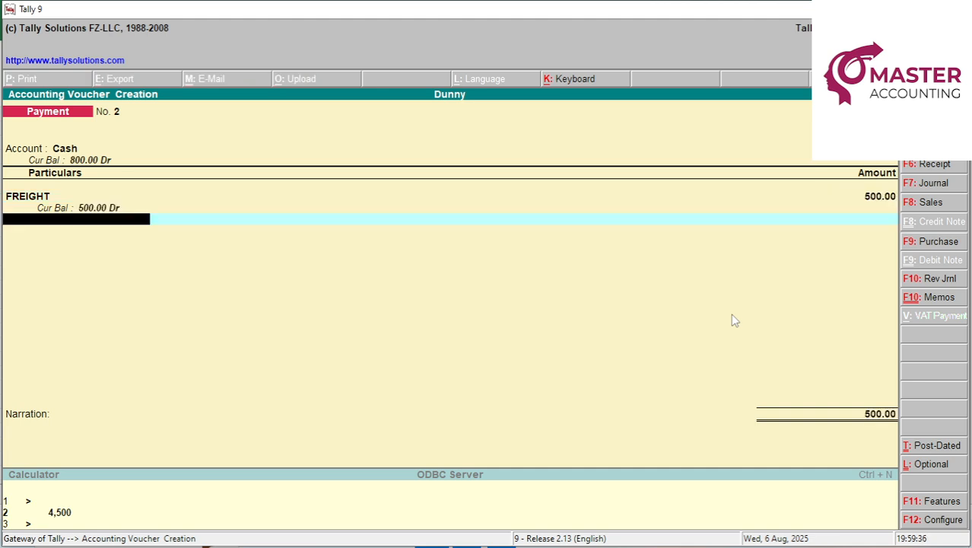
{"action": "key", "text": "Return"}
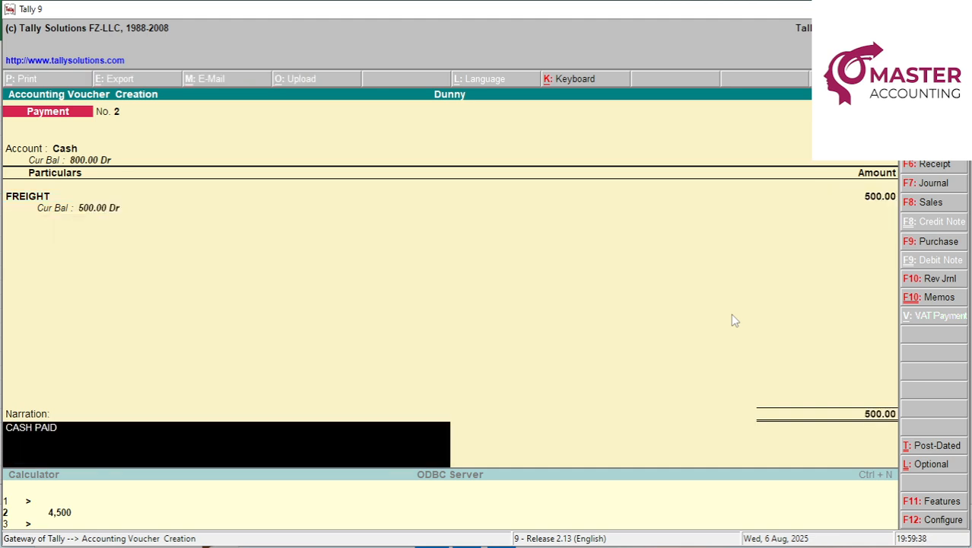
{"action": "key", "text": "Return"}
{"action": "key", "text": "Return"}
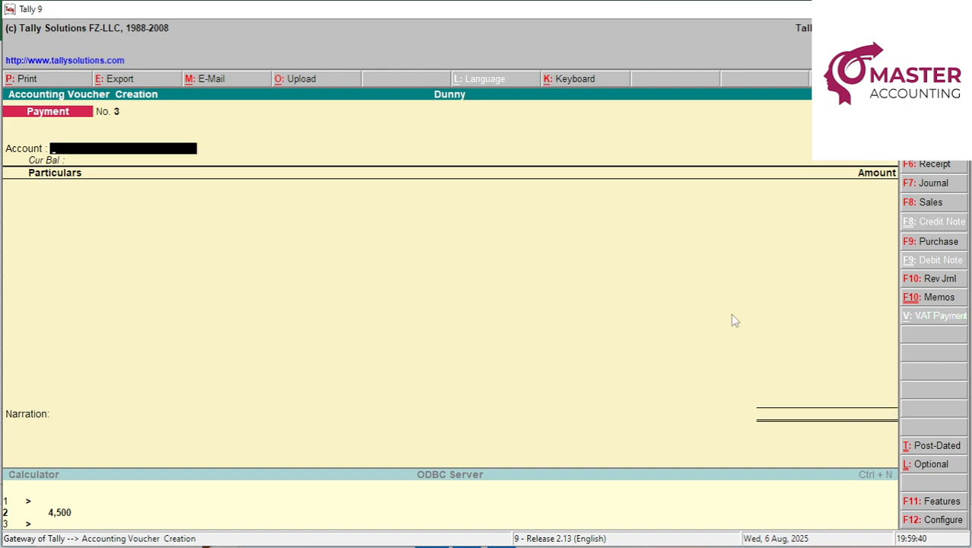
Start a cash voucher for Rent and fill the Freight and Rent amounts yellow in Excel.
{"action": "type", "text": "CAS"}
{"action": "key", "text": "Return"}
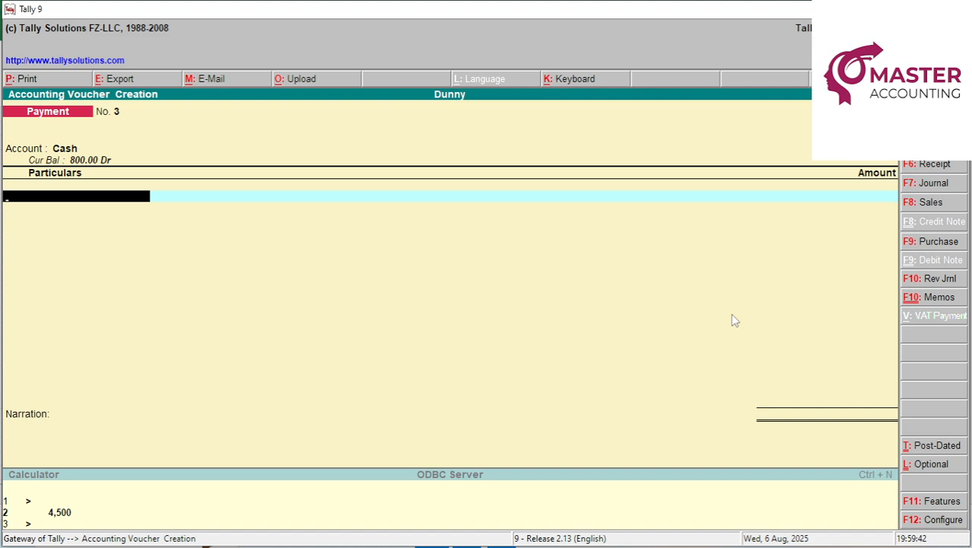
{"action": "type", "text": "RENT"}
{"action": "key", "text": "Return"}
{"action": "key", "text": "alt+Tab"}
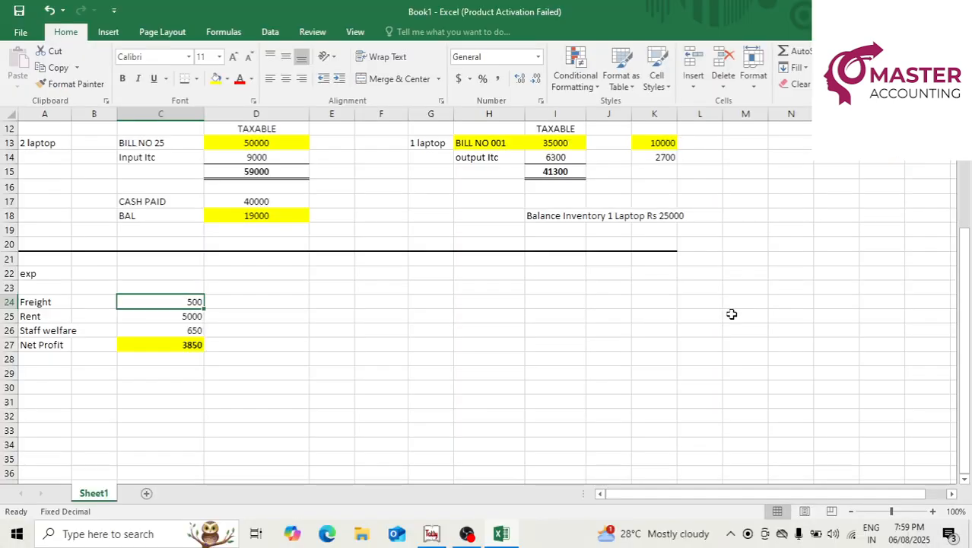
{"action": "left_click", "coordinate": [216, 79]}
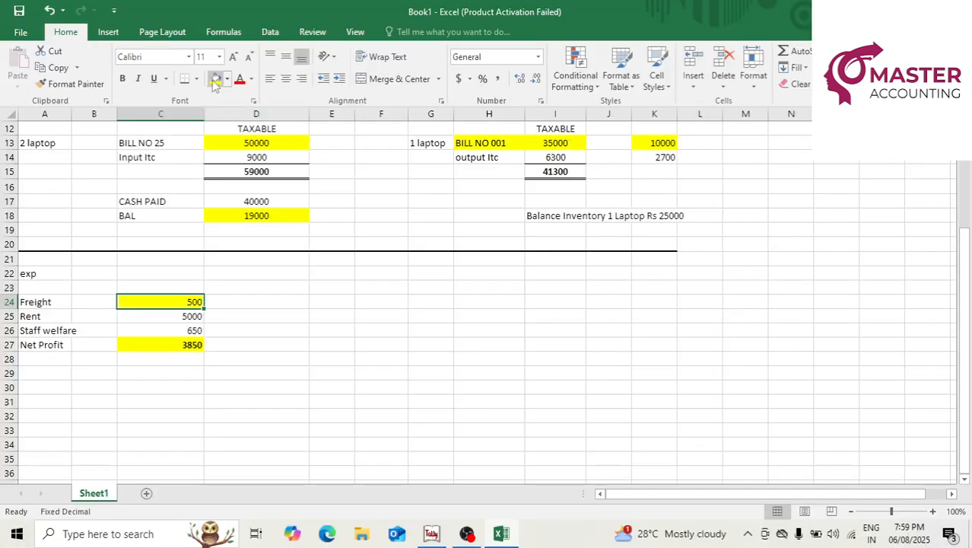
{"action": "key", "text": "Down"}
{"action": "left_click", "coordinate": [216, 79]}
{"action": "key", "text": "alt+Tab"}
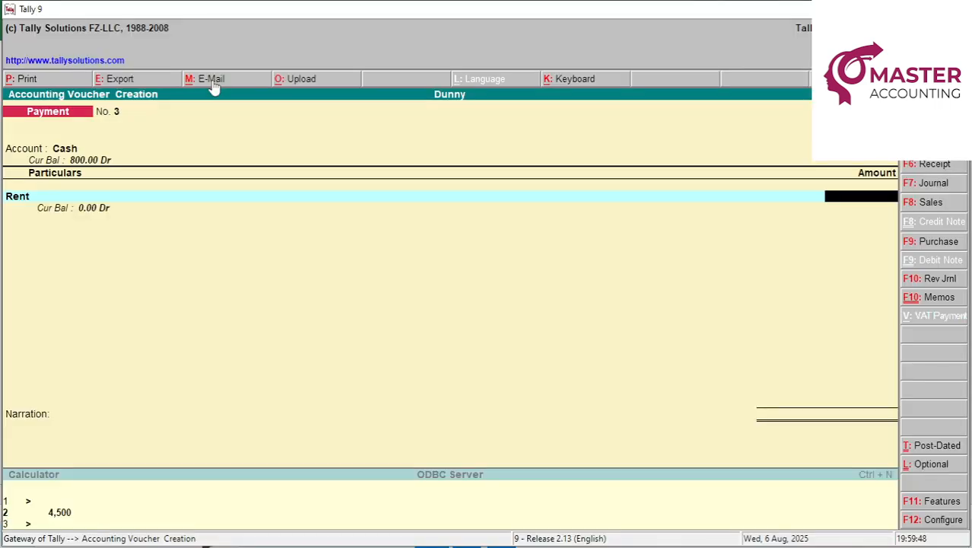
Enter Rent 5,000 with narration 'CASH PAID RENT' and save the voucher.
{"action": "type", "text": "5000"}
{"action": "key", "text": "Return"}
{"action": "key", "text": "Return"}
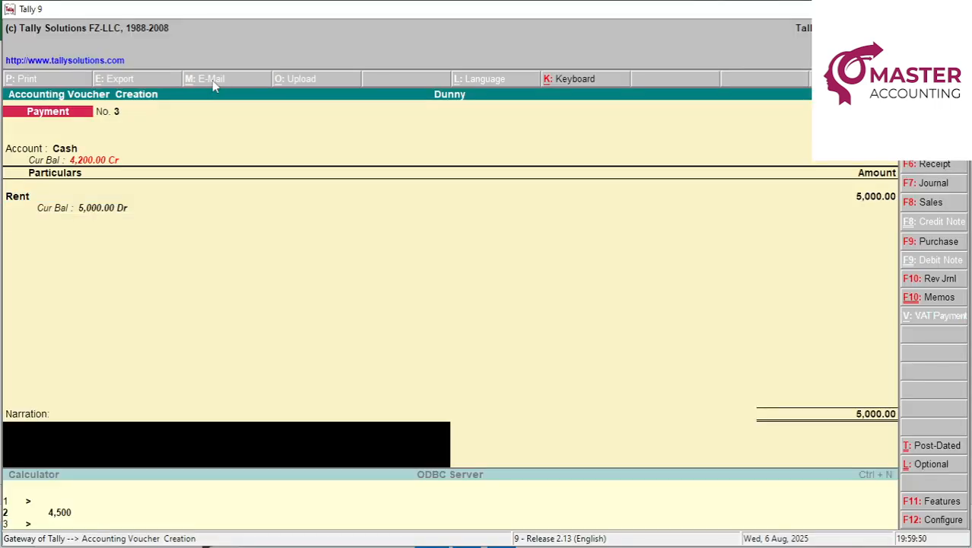
{"action": "type", "text": "CASH PAID RENT"}
{"action": "key", "text": "Return"}
{"action": "key", "text": "Escape"}
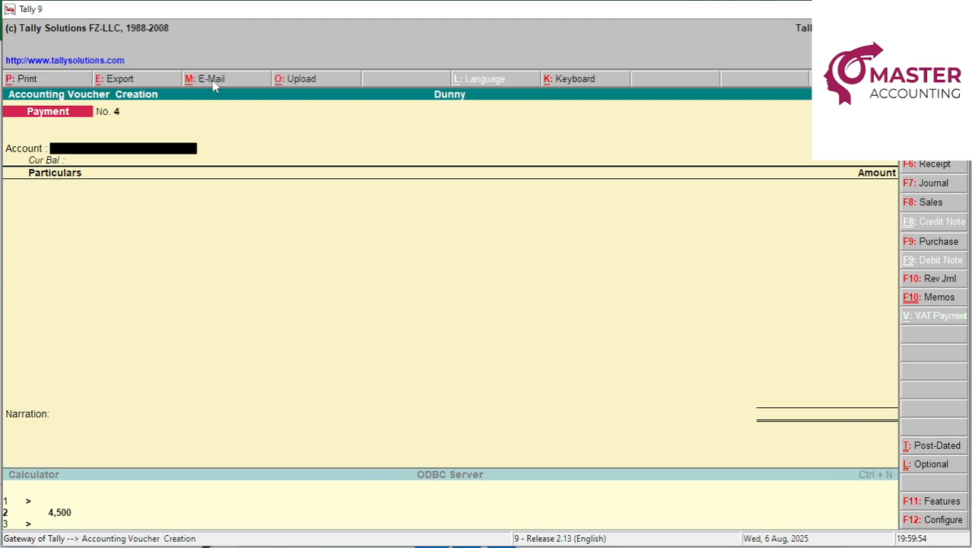
Record a cash payment of 650 to STAFF WELFARE with narration 'CASH PAID'.
{"action": "key", "text": "alt+Tab"}
{"action": "left_click", "coordinate": [215, 86]}
{"action": "key", "text": "Down"}
{"action": "key", "text": "alt+Tab"}
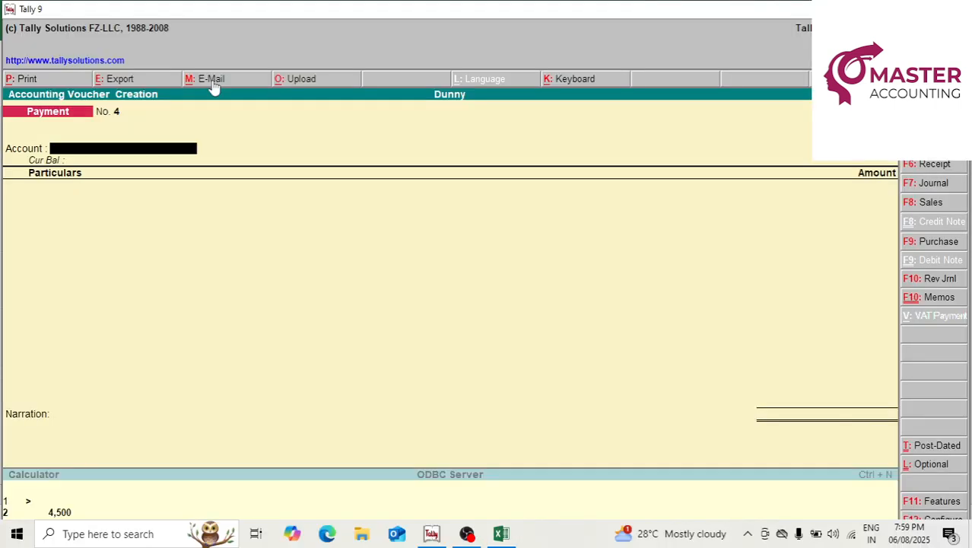
{"action": "type", "text": "cash"}
{"action": "key", "text": "Return"}
{"action": "type", "text": "sta"}
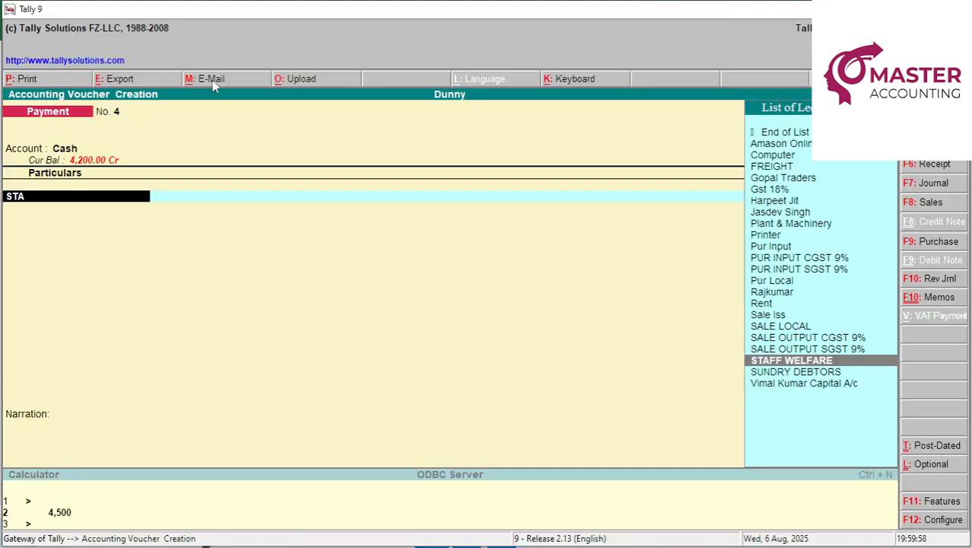
{"action": "key", "text": "Return"}
{"action": "type", "text": "6500"}
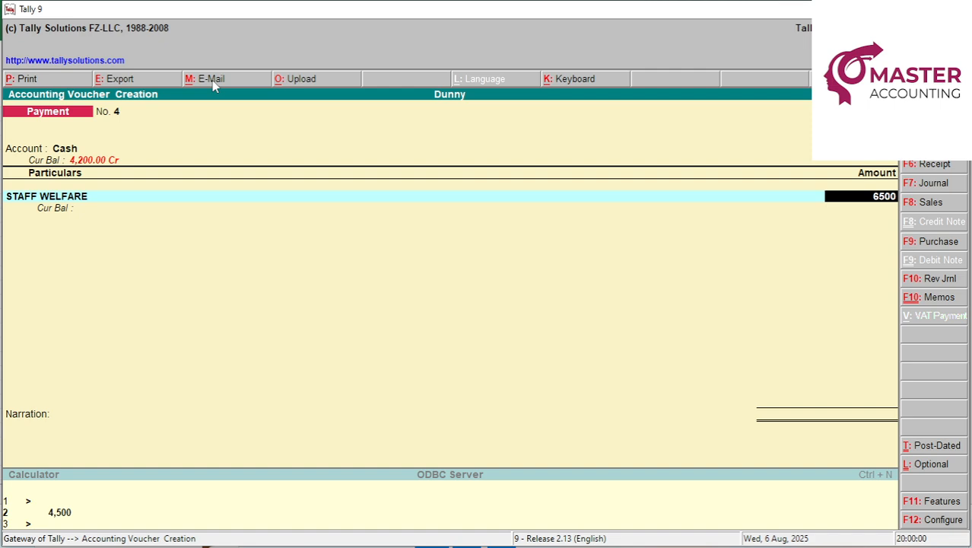
{"action": "key", "text": "Return"}
{"action": "type", "text": "CASH PAID"}
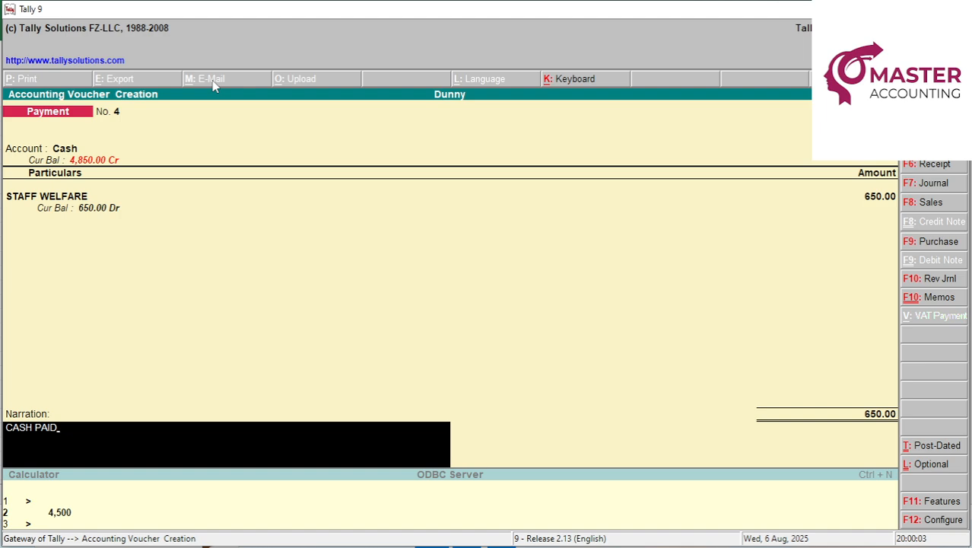
{"action": "key", "text": "Return"}
{"action": "key", "text": "Return"}
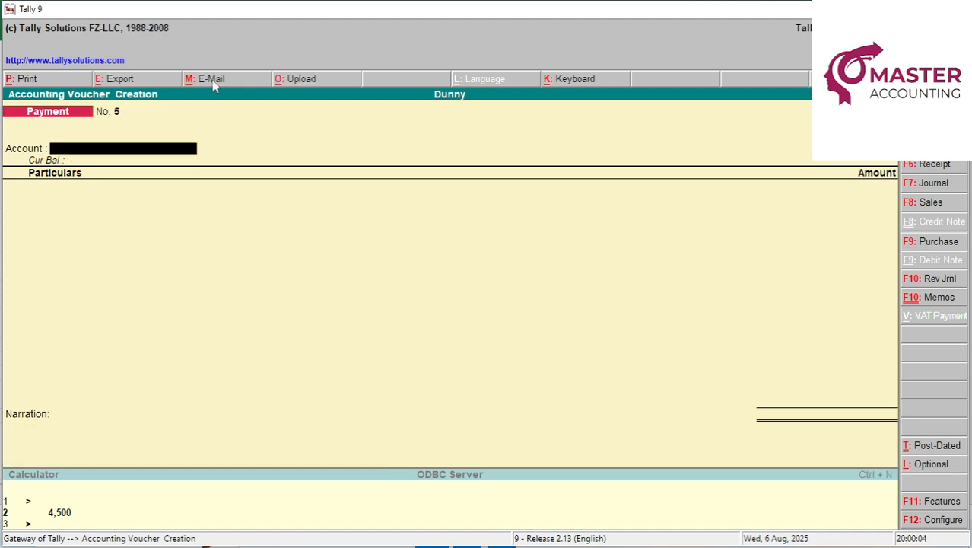
{"action": "key", "text": "alt+Tab"}
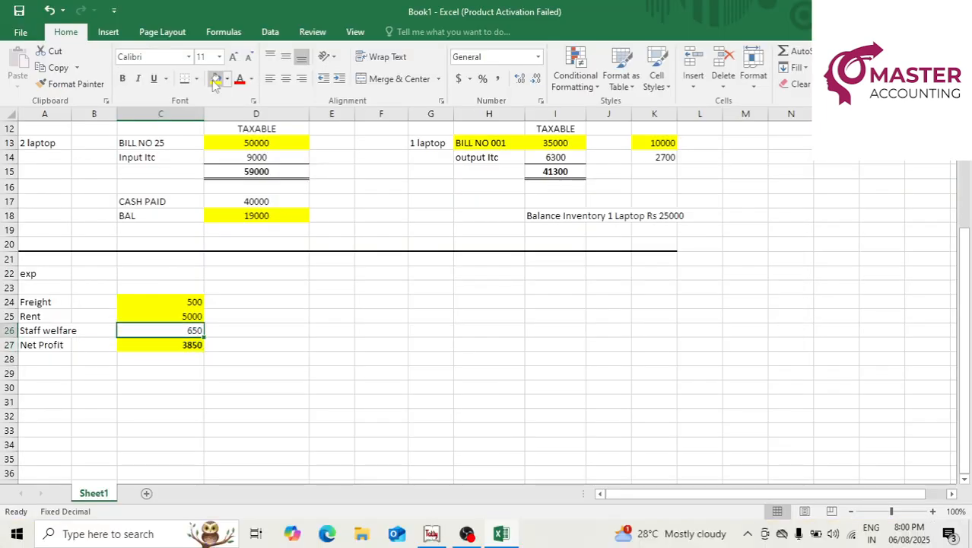
Fill the Staff welfare 650 yellow and the Net Profit 3850 green.
{"action": "left_click", "coordinate": [215, 79]}
{"action": "key", "text": "Down"}
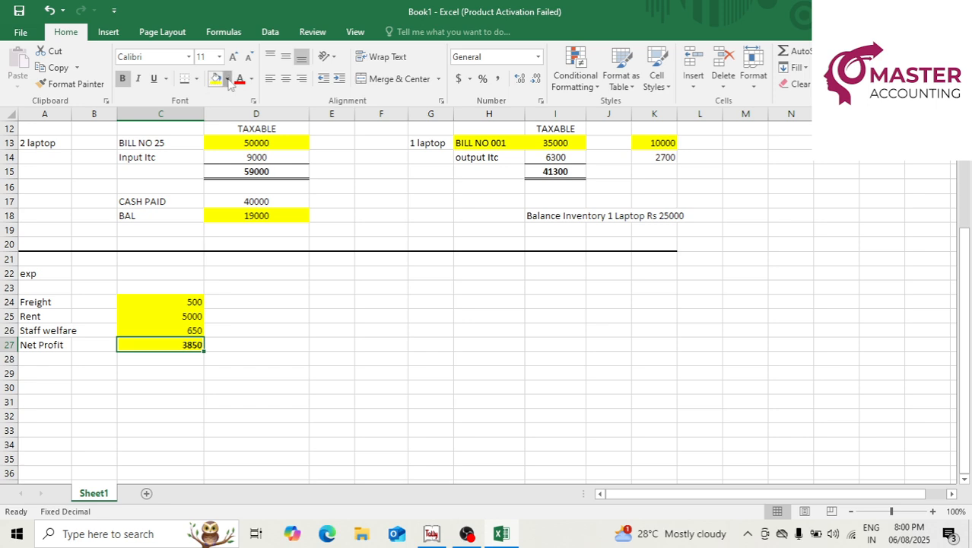
{"action": "left_click", "coordinate": [227, 79]}
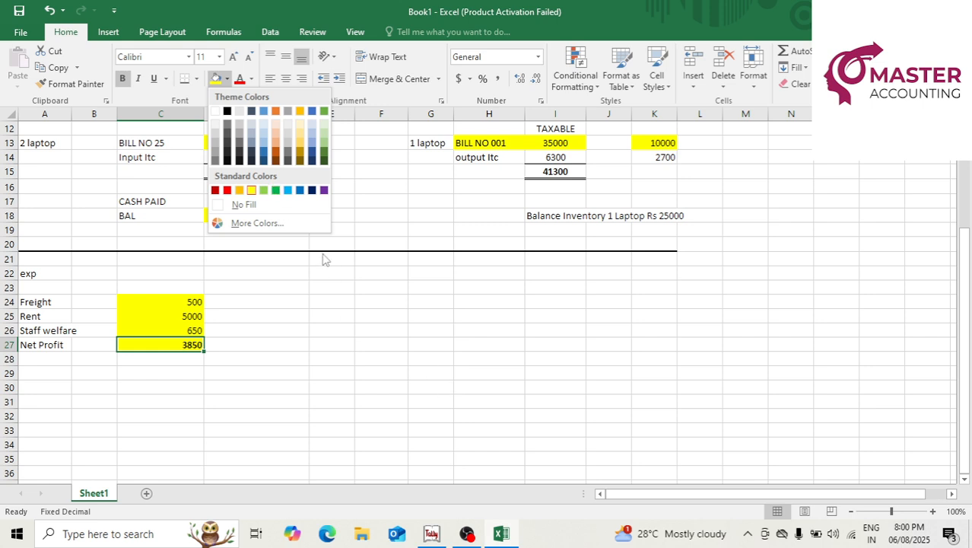
{"action": "left_click", "coordinate": [263, 190]}
Turn the 10000 in K13 and cell K18 green, then go back to Tally.
{"action": "scroll", "coordinate": [359, 345], "scroll_direction": "up", "scroll_amount": 3}
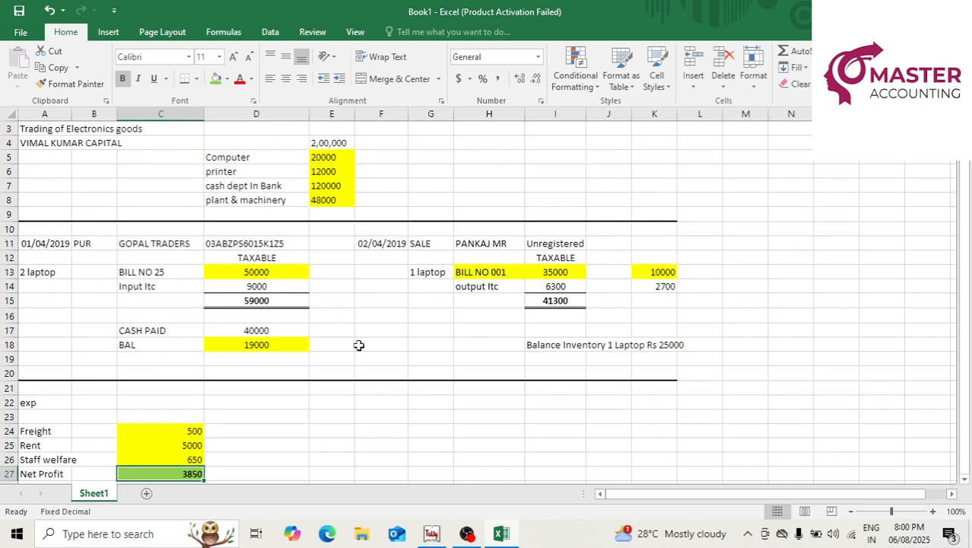
{"action": "left_click", "coordinate": [661, 275]}
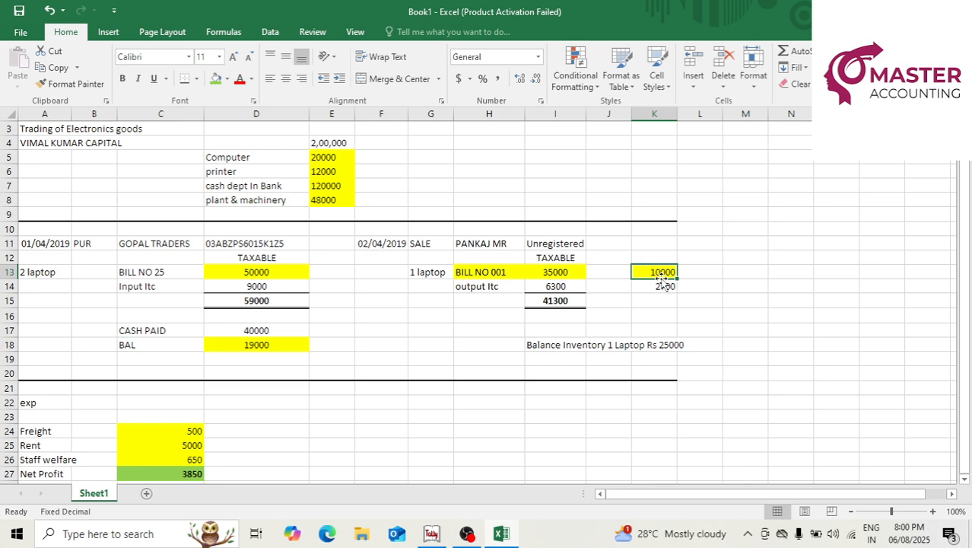
{"action": "left_click", "coordinate": [216, 79]}
{"action": "left_click", "coordinate": [666, 344]}
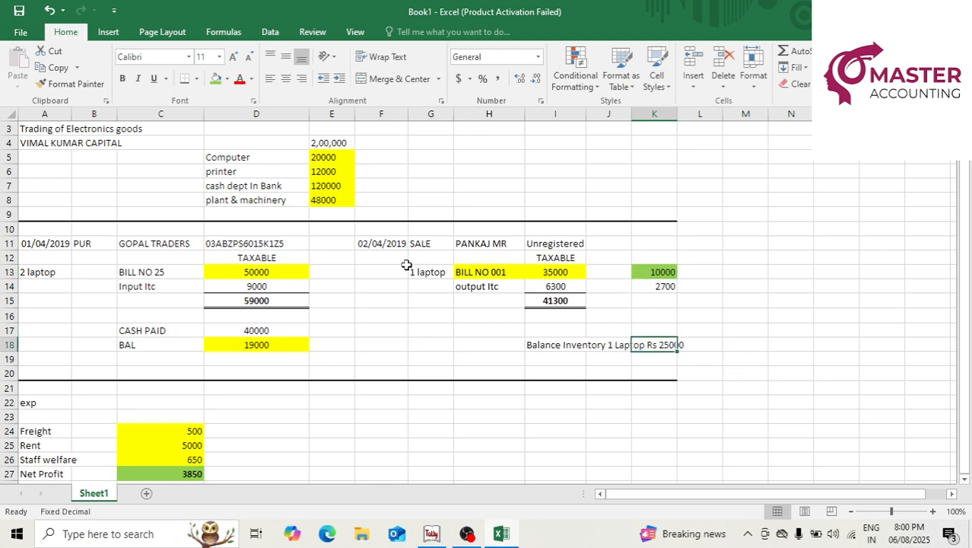
{"action": "left_click", "coordinate": [216, 78]}
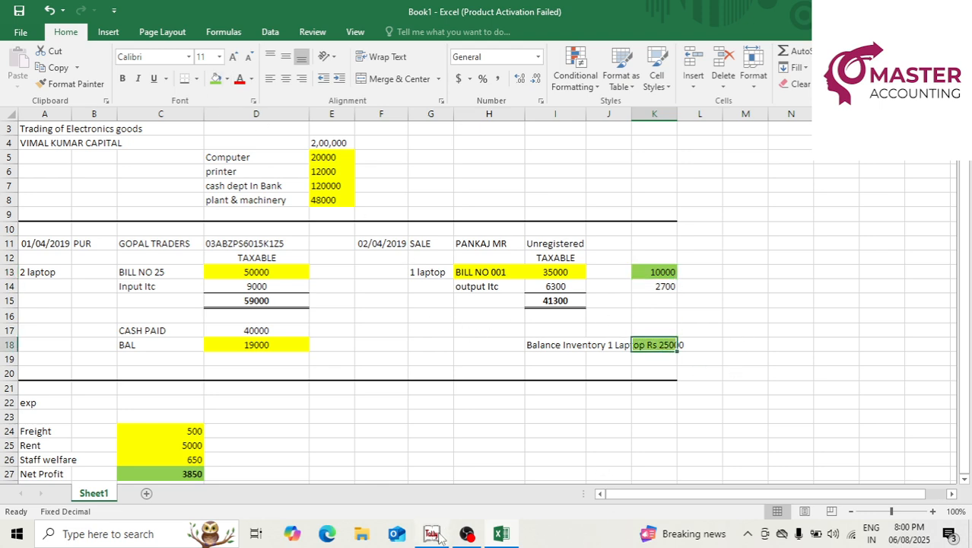
{"action": "left_click", "coordinate": [430, 539]}
Open the Profit & Loss account and compare its sales and purchase lines with the Excel sheet.
{"action": "key", "text": "Escape"}
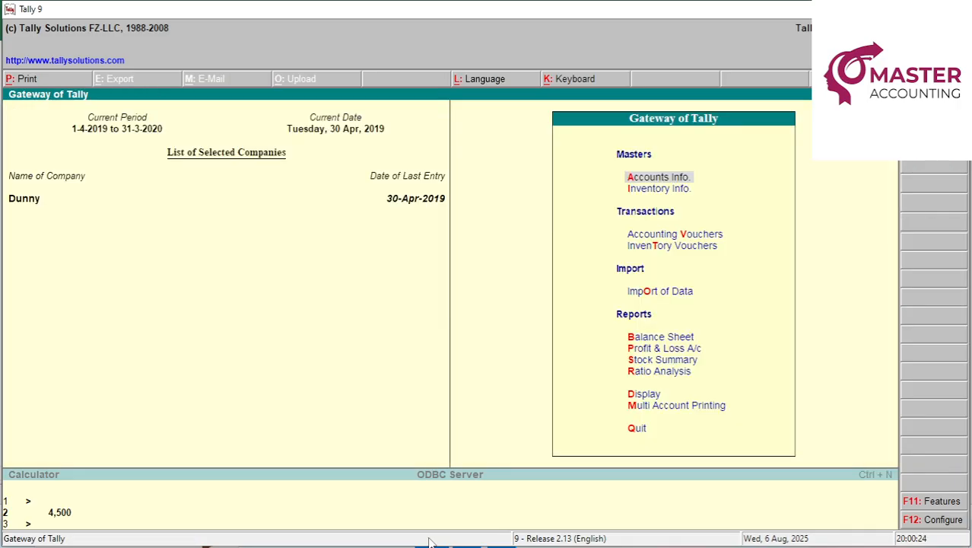
{"action": "key", "text": "p"}
{"action": "key", "text": "Right"}
{"action": "key", "text": "Down"}
{"action": "key", "text": "Up"}
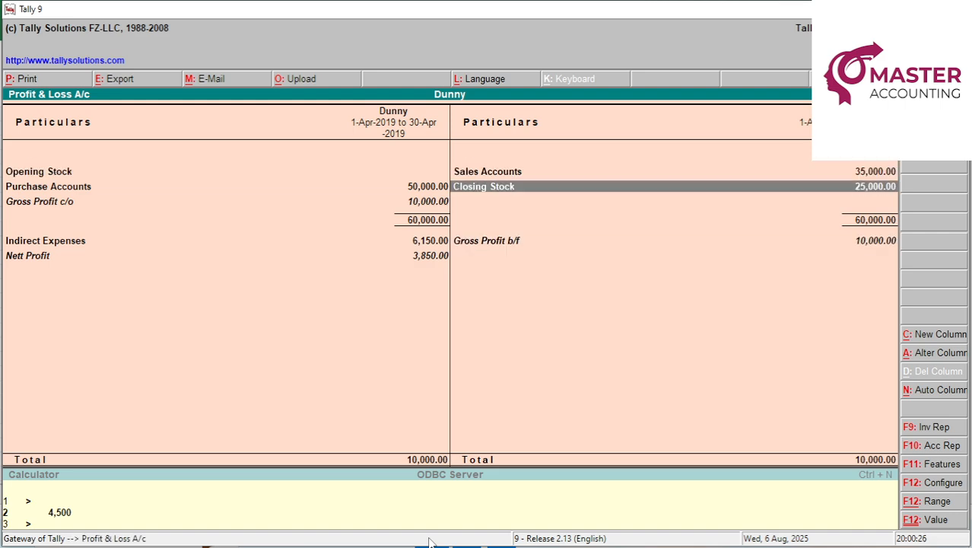
{"action": "key", "text": "alt+Tab"}
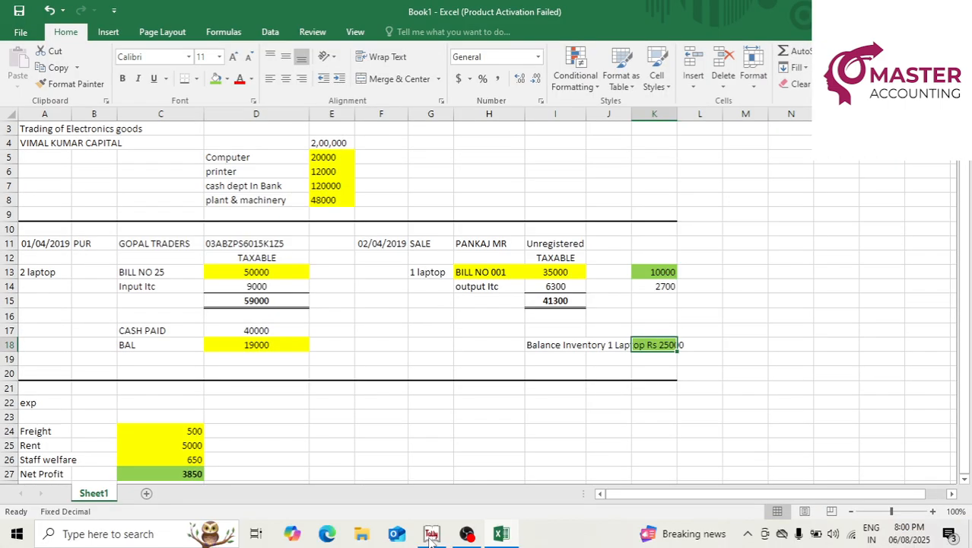
{"action": "left_click", "coordinate": [431, 535]}
{"action": "key", "text": "Up"}
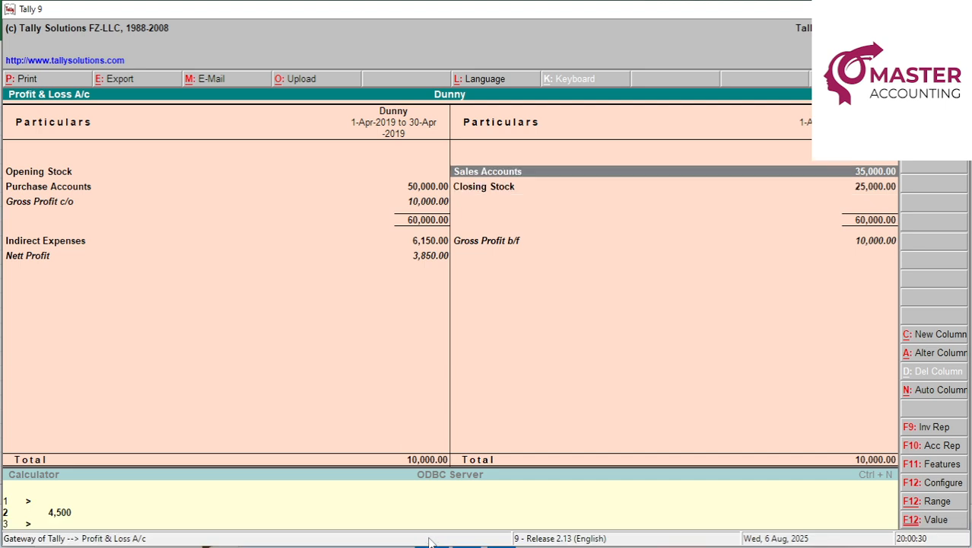
{"action": "key", "text": "Left"}
{"action": "key", "text": "Down"}
{"action": "key", "text": "Down"}
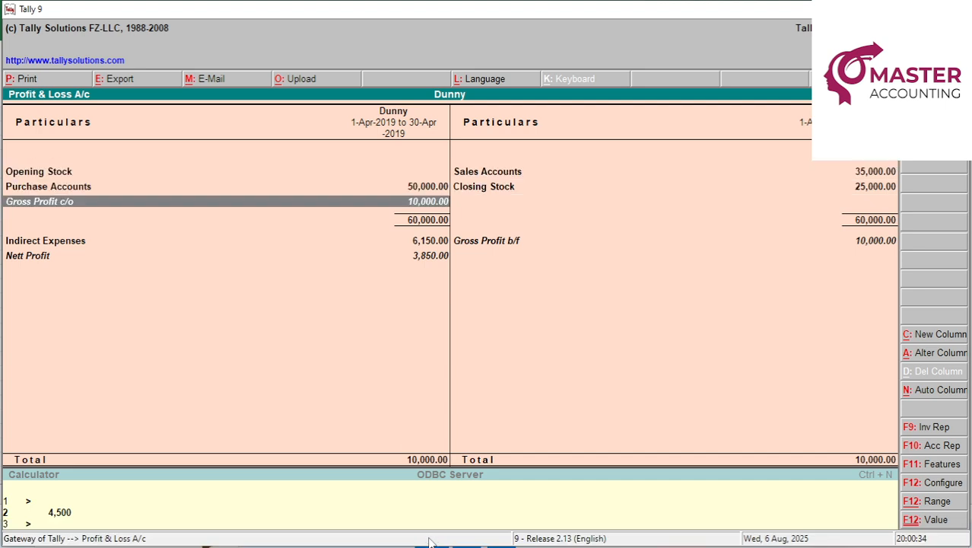
Expand Profit & Loss to ledger detail and view LAPTOP's monthly closing-stock summary.
{"action": "key", "text": "alt+F1"}
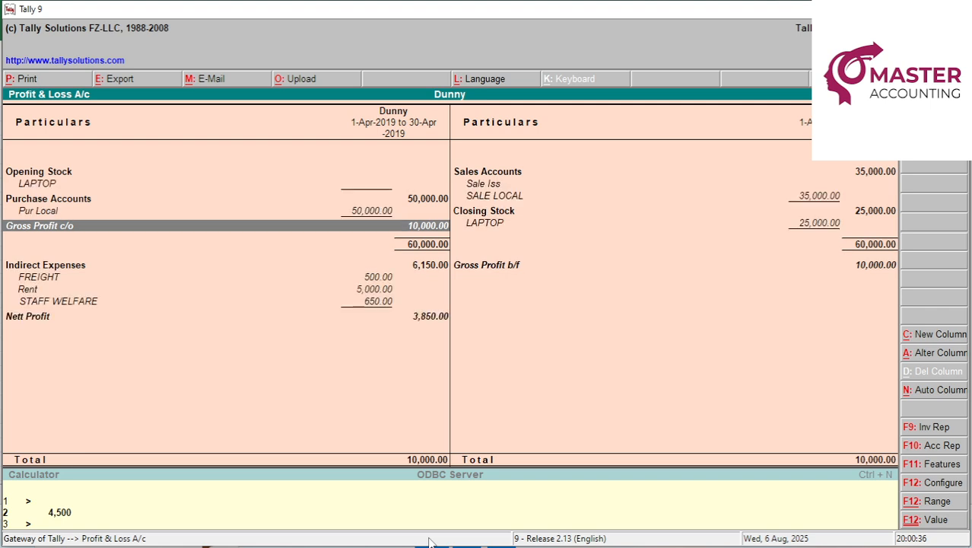
{"action": "key", "text": "Right"}
{"action": "key", "text": "Up"}
{"action": "key", "text": "Up"}
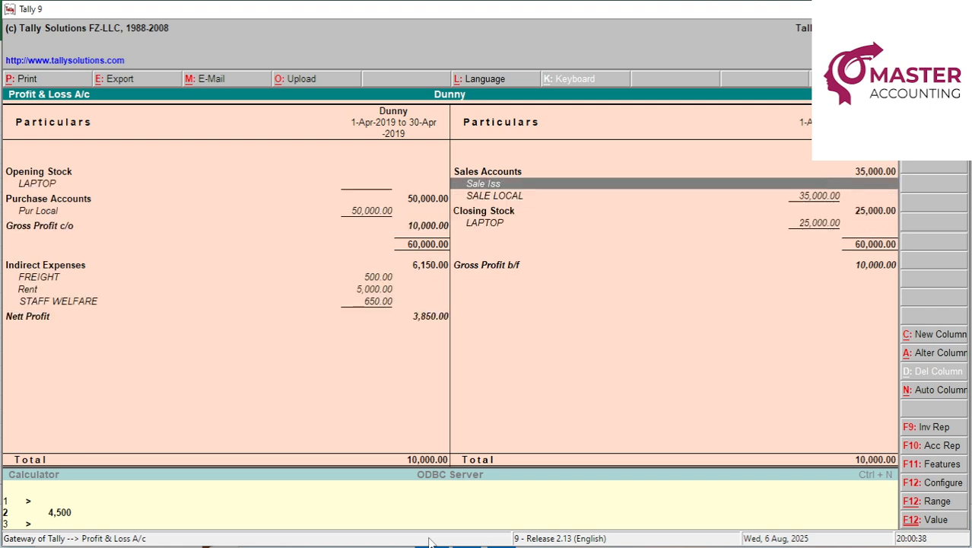
{"action": "key", "text": "Up"}
{"action": "key", "text": "Left"}
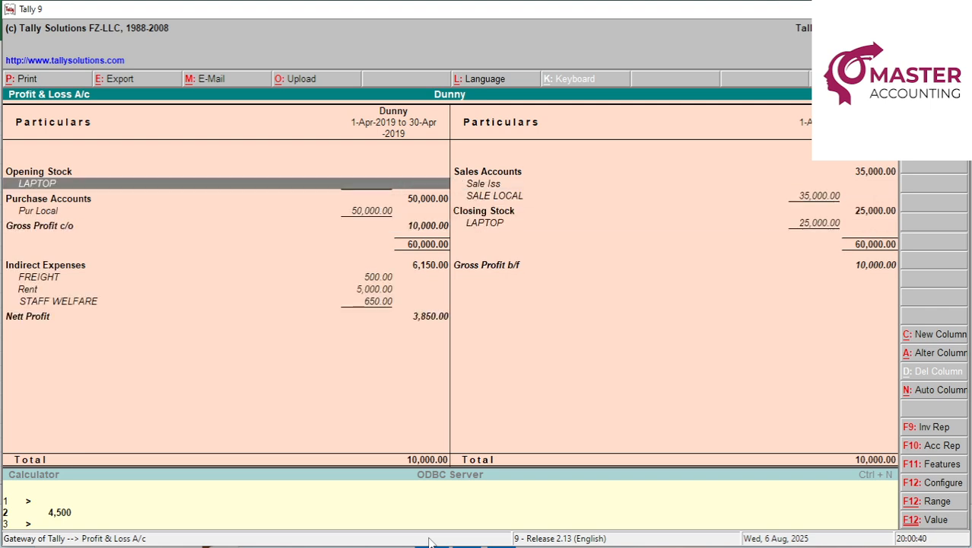
{"action": "key", "text": "Down"}
{"action": "key", "text": "Down"}
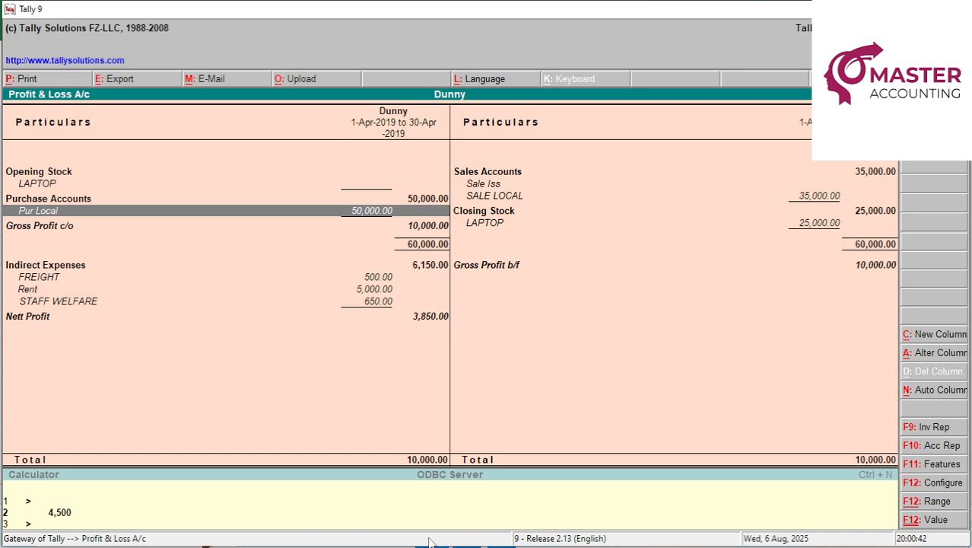
{"action": "key", "text": "Right"}
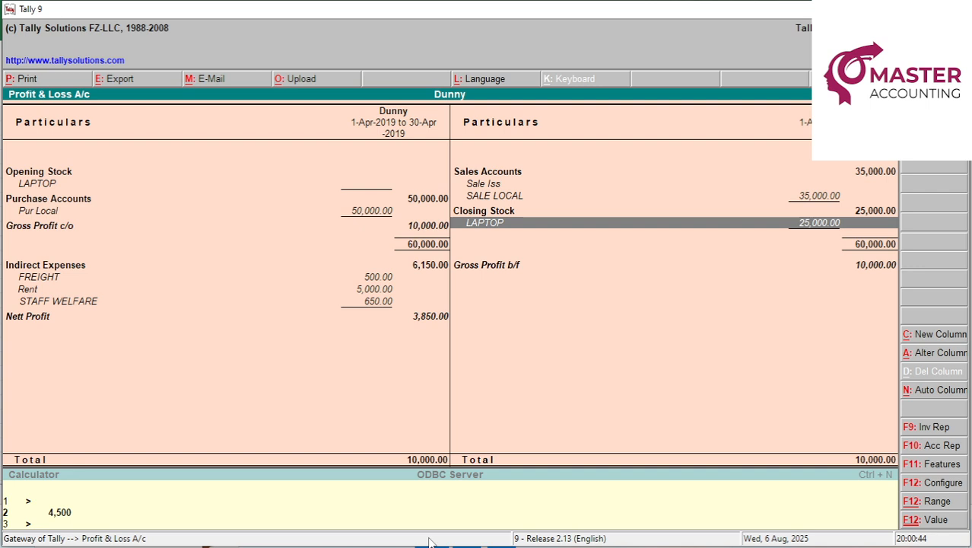
{"action": "key", "text": "Return"}
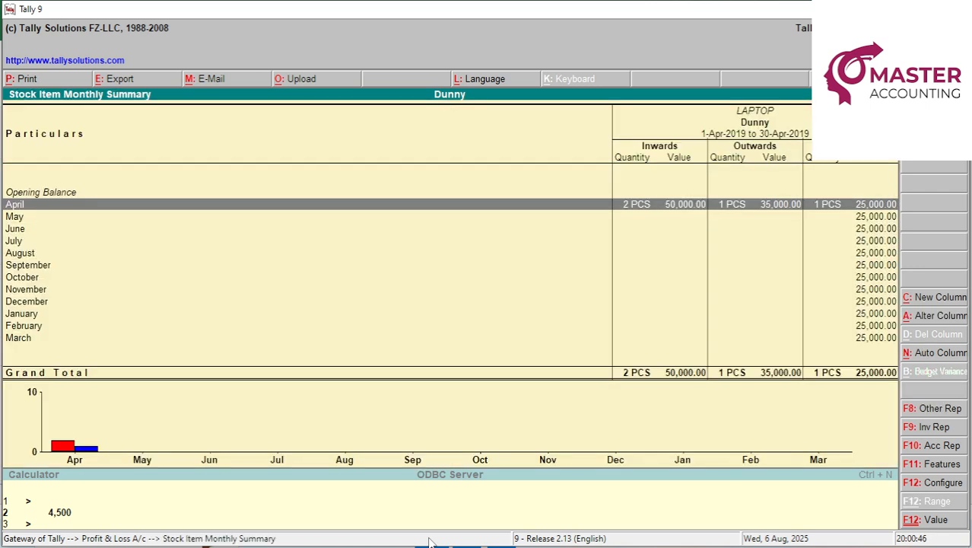
{"action": "key", "text": "Escape"}
Step through the FREIGHT, RENT and STAFF WELFARE expense lines down to Nett Profit.
{"action": "key", "text": "Down"}
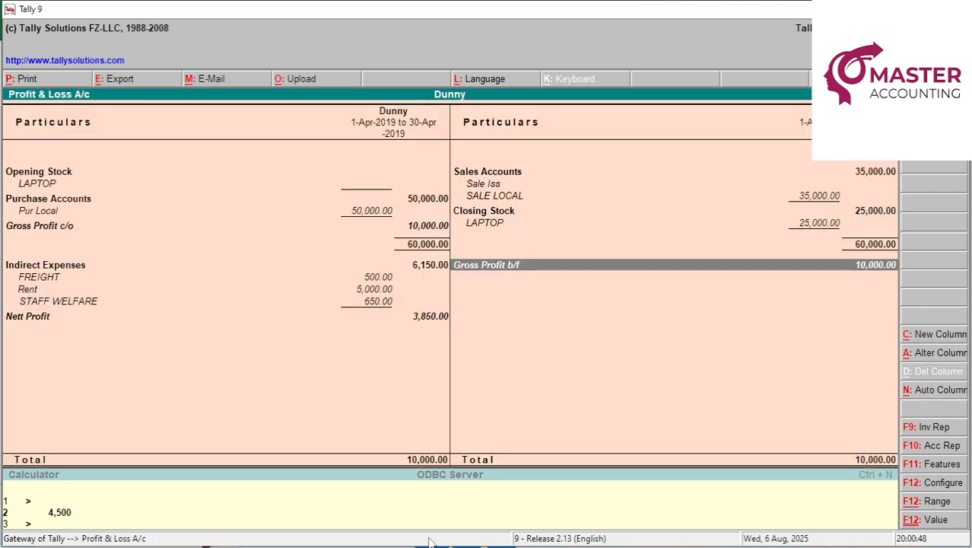
{"action": "key", "text": "Left"}
{"action": "key", "text": "Down"}
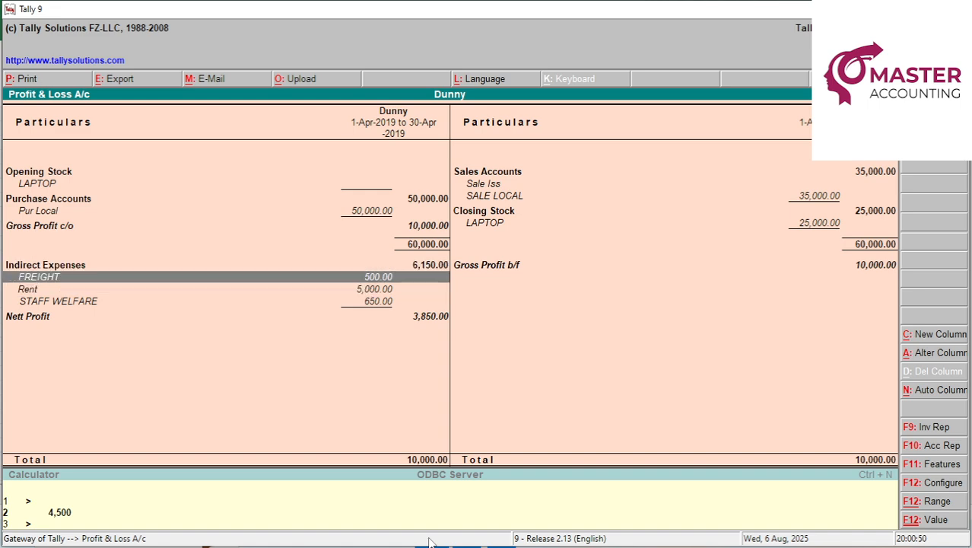
{"action": "key", "text": "Down"}
{"action": "key", "text": "Down"}
{"action": "key", "text": "Up"}
{"action": "key", "text": "Down"}
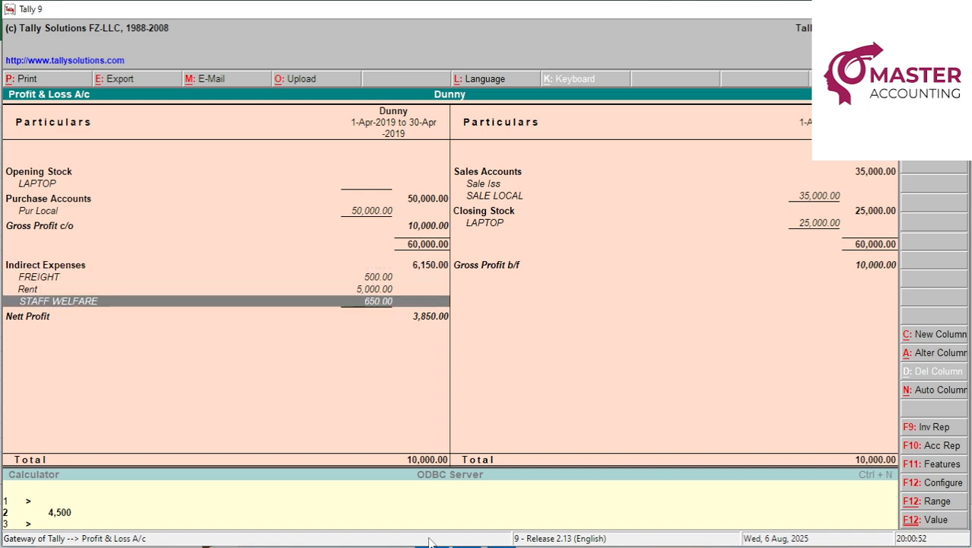
{"action": "key", "text": "Down"}
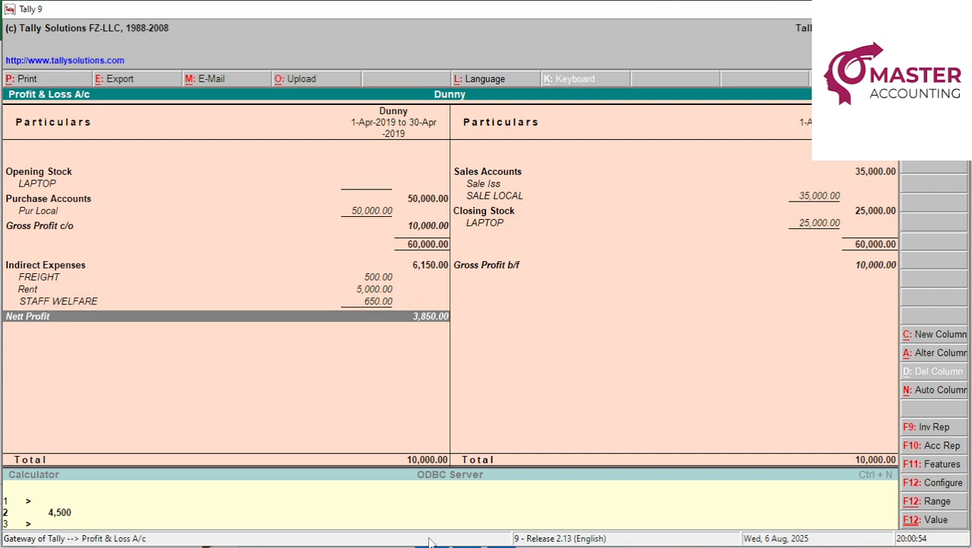
Open the detailed Balance Sheet and drill into the Duties & Taxes group summary.
{"action": "key", "text": "Escape"}
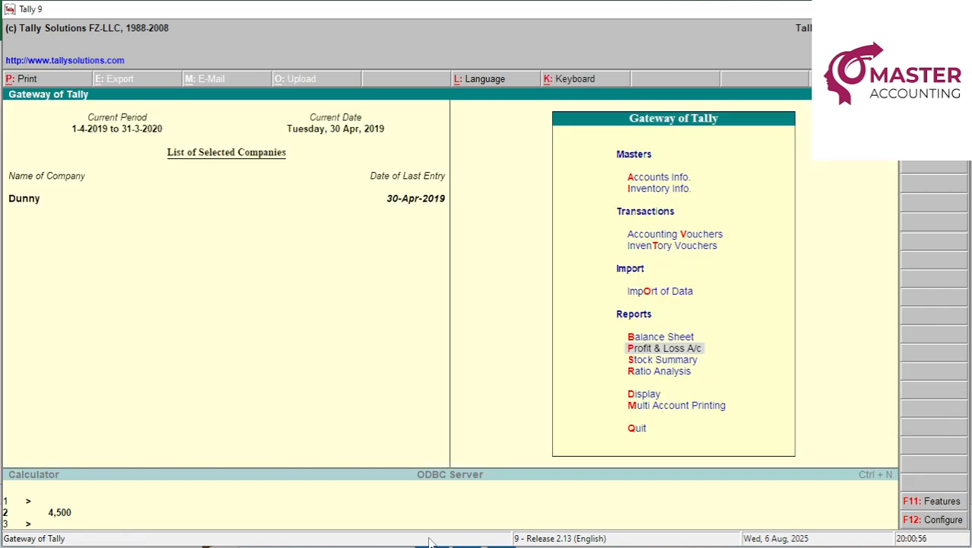
{"action": "key", "text": "b"}
{"action": "key", "text": "alt+F1"}
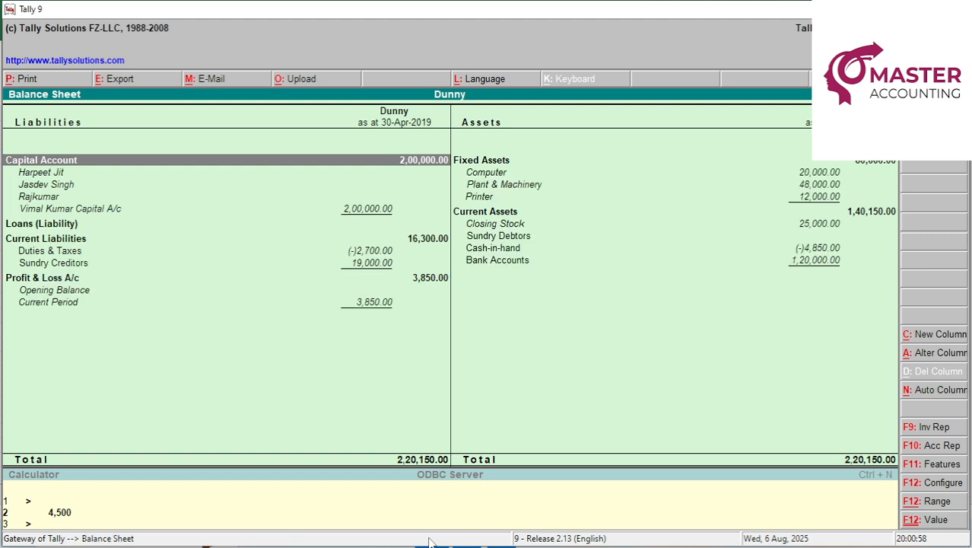
{"action": "key", "text": "Down"}
{"action": "key", "text": "Down"}
{"action": "key", "text": "Down"}
{"action": "key", "text": "Down"}
{"action": "key", "text": "Down"}
{"action": "key", "text": "Down"}
{"action": "key", "text": "Down"}
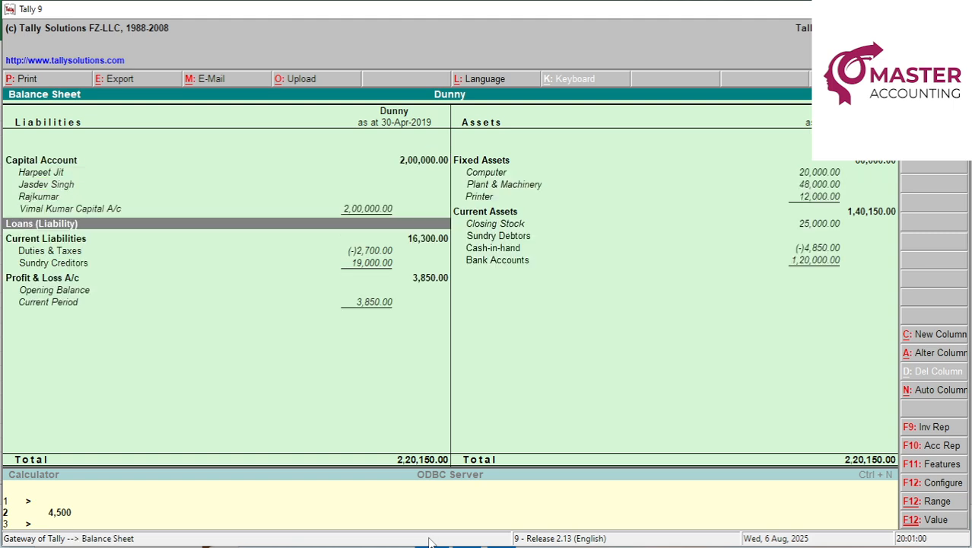
{"action": "key", "text": "Return"}
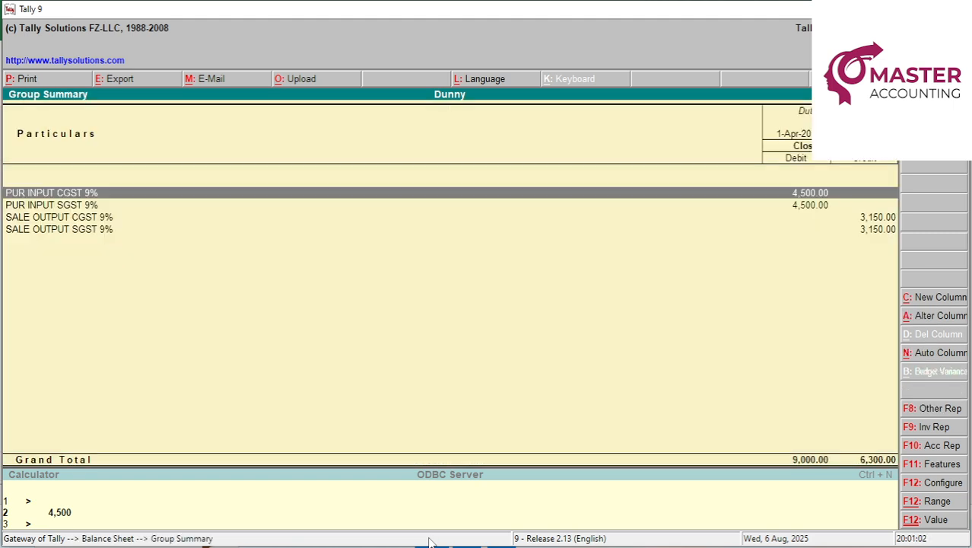
{"action": "left_click", "coordinate": [431, 535]}
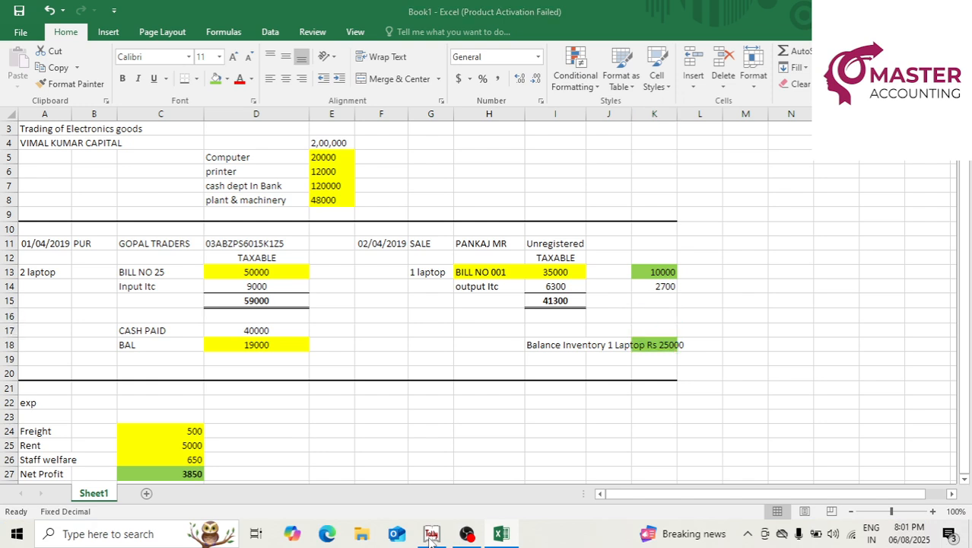
{"action": "left_click", "coordinate": [431, 535]}
{"action": "key", "text": "Down"}
{"action": "key", "text": "Down"}
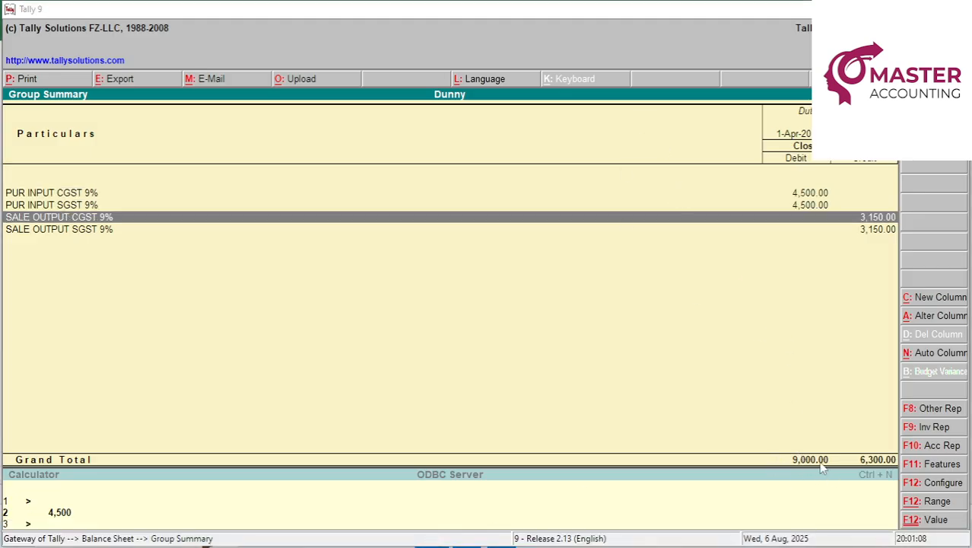
Shade Excel's 9000 input tax (D14) and 6300 output tax (I14) green to match Tally.
{"action": "key", "text": "alt+Tab"}
{"action": "left_click", "coordinate": [266, 285]}
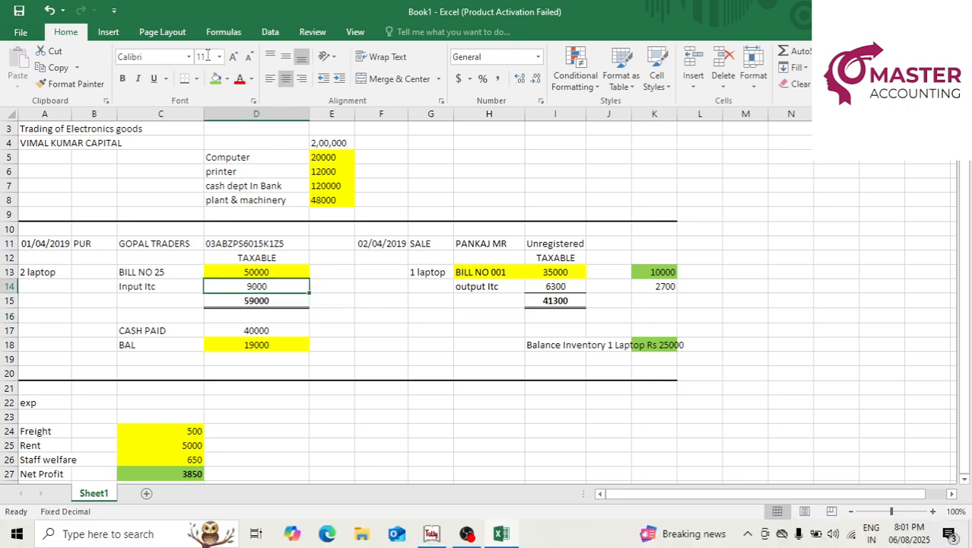
{"action": "key", "text": "alt+Tab"}
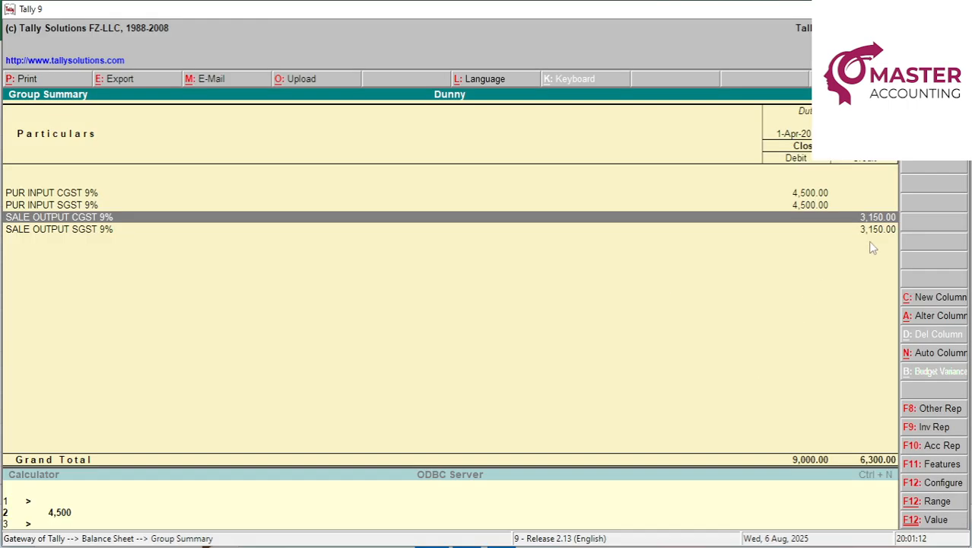
{"action": "key", "text": "alt+Tab"}
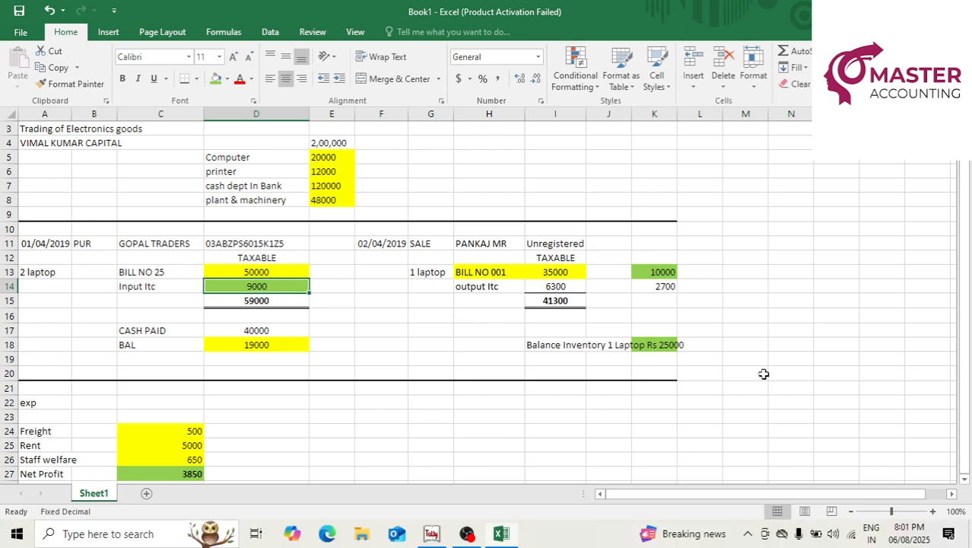
{"action": "left_click", "coordinate": [563, 286]}
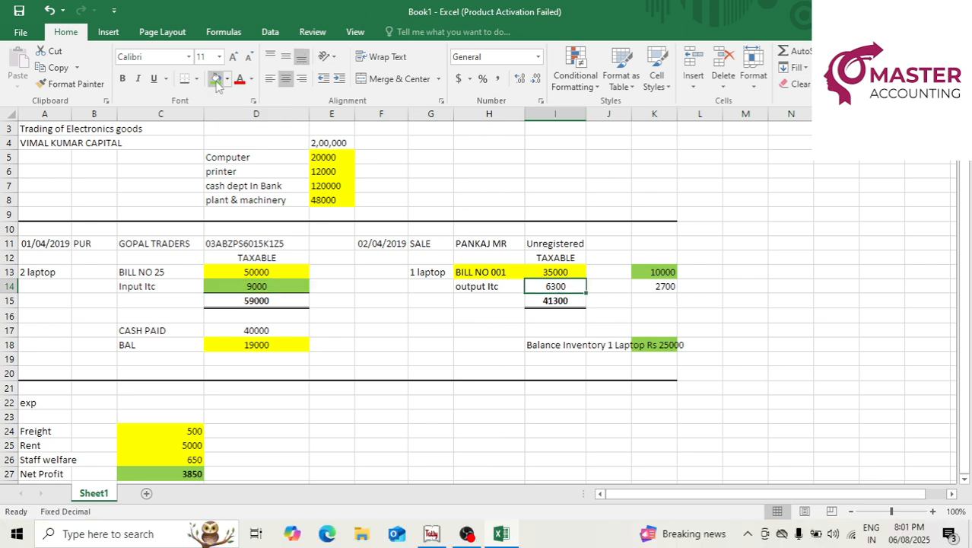
{"action": "left_click", "coordinate": [609, 265]}
{"action": "key", "text": "alt+Tab"}
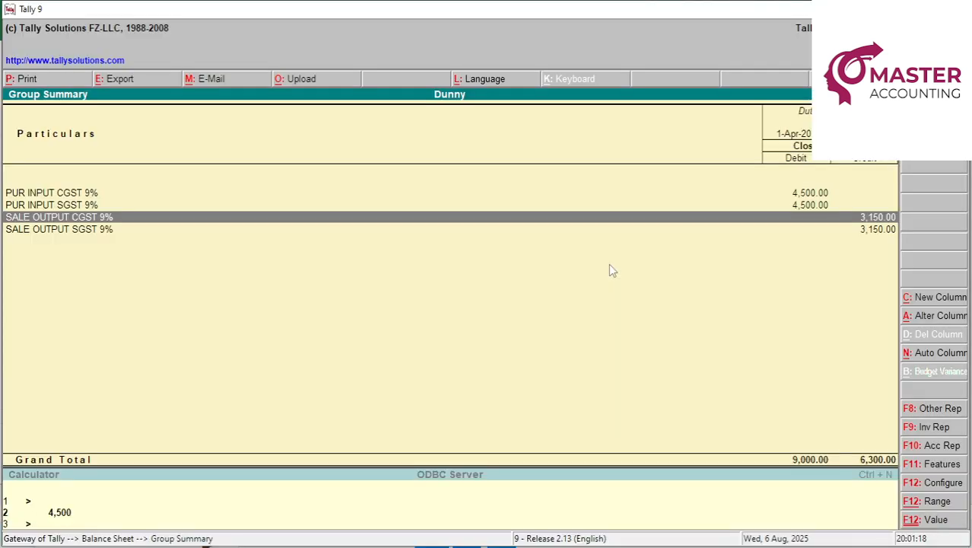
{"action": "key", "text": "Escape"}
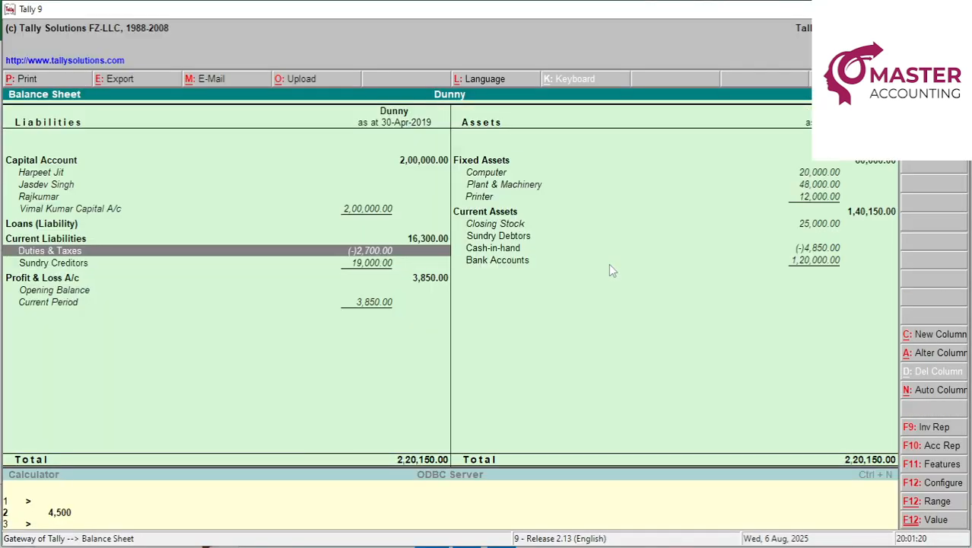
{"action": "key", "text": "alt+Tab"}
{"action": "key", "text": "Right"}
{"action": "key", "text": "Right"}
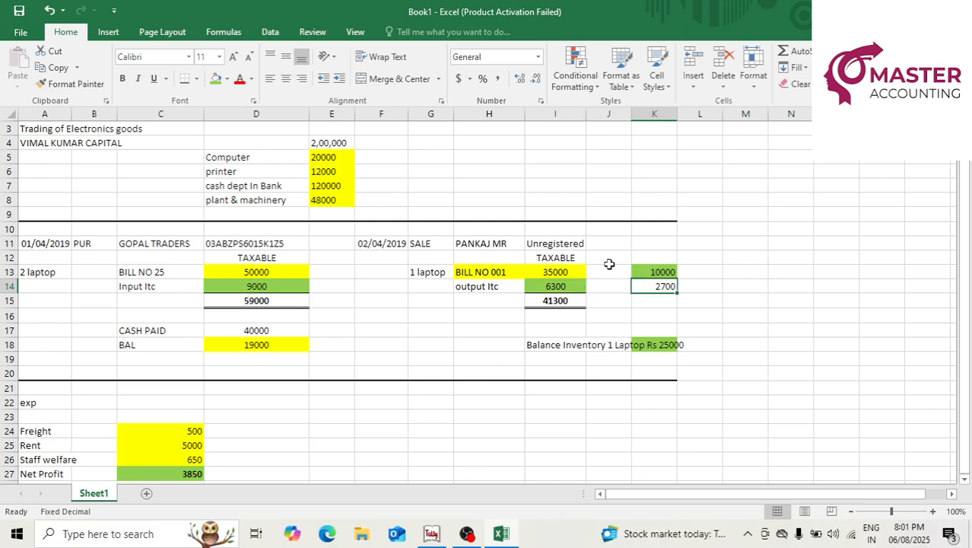
Apply a green fill to the 2700 net tax amount in K14.
{"action": "left_click", "coordinate": [215, 79]}
{"action": "left_click", "coordinate": [740, 296]}
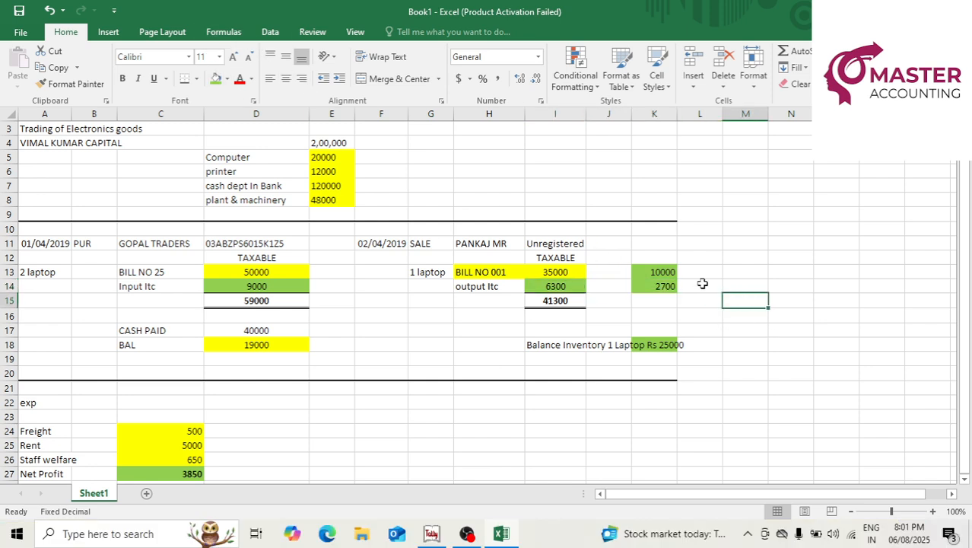
{"action": "left_click", "coordinate": [702, 283]}
Move around the worksheet, from the firm's title rows down, to review the green-shaded figures.
{"action": "key", "text": "Left"}
{"action": "key", "text": "Left"}
{"action": "key", "text": "Right"}
{"action": "key", "text": "Right"}
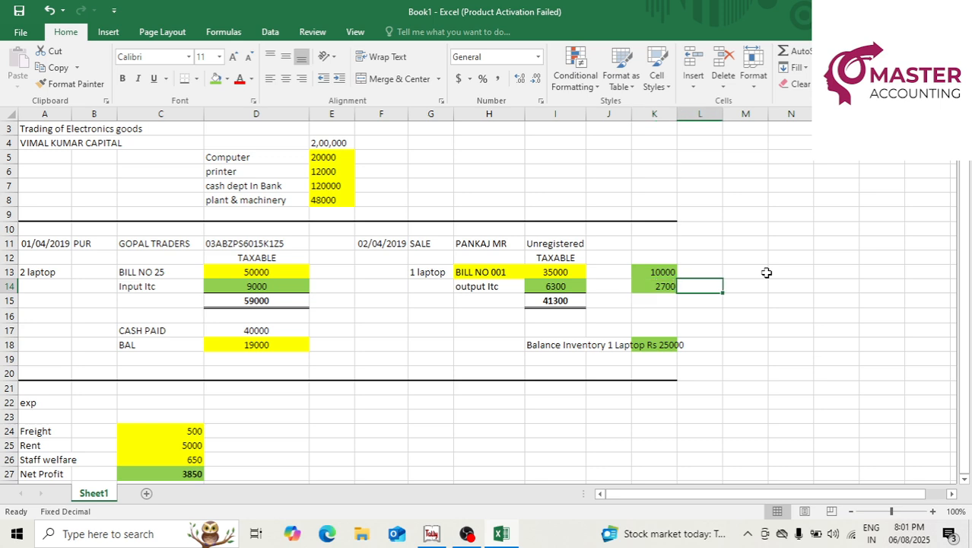
{"action": "key", "text": "Up"}
{"action": "key", "text": "Up"}
{"action": "key", "text": "Down"}
{"action": "key", "text": "Down"}
{"action": "key", "text": "Up"}
{"action": "key", "text": "Up"}
{"action": "key", "text": "Left"}
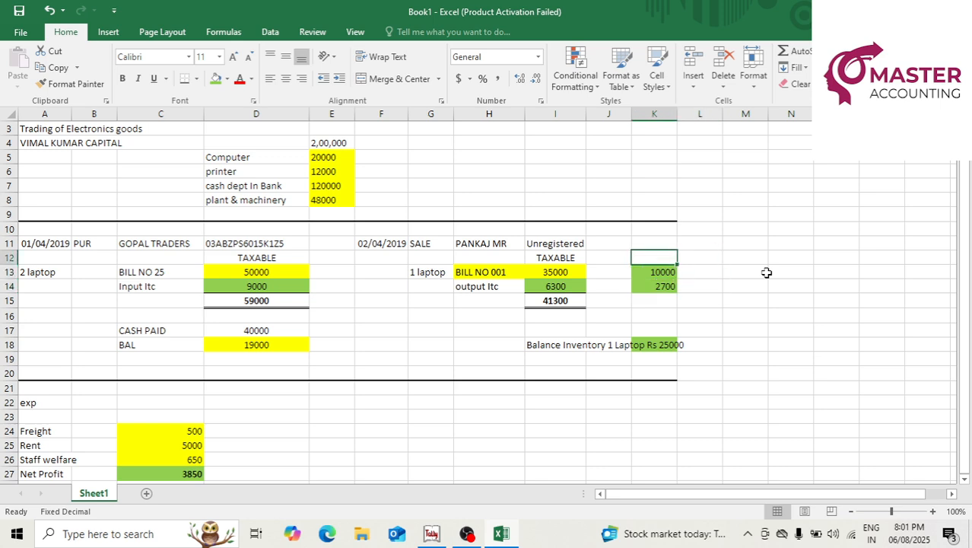
{"action": "key", "text": "Left"}
{"action": "key", "text": "Up"}
{"action": "key", "text": "Up"}
{"action": "key", "text": "Left"}
{"action": "key", "text": "Left"}
{"action": "key", "text": "Left"}
{"action": "key", "text": "Home"}
{"action": "key", "text": "Up"}
{"action": "key", "text": "Up"}
{"action": "key", "text": "Up"}
{"action": "key", "text": "Up"}
{"action": "key", "text": "Up"}
{"action": "key", "text": "Up"}
{"action": "key", "text": "Up"}
{"action": "key", "text": "Up"}
{"action": "key", "text": "Up"}
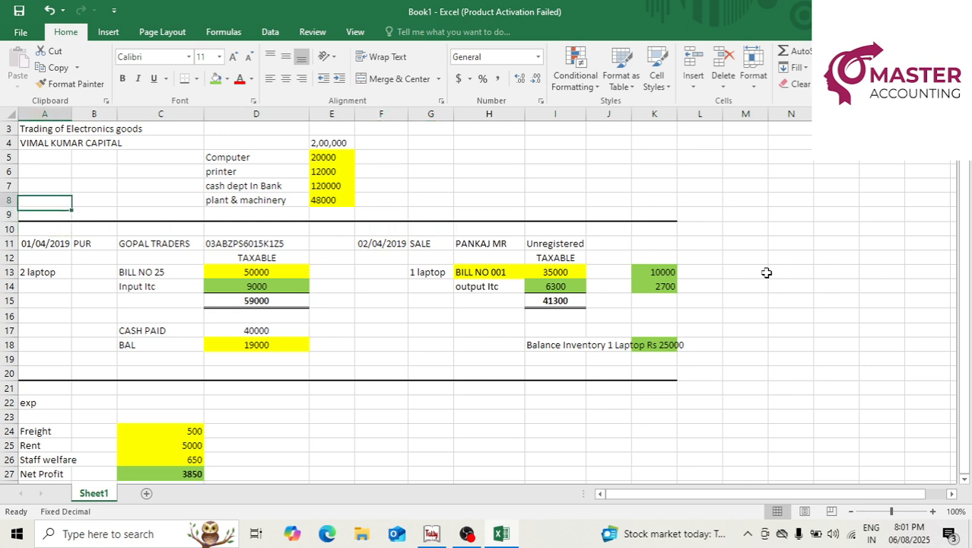
{"action": "key", "text": "Down"}
{"action": "key", "text": "Down"}
{"action": "key", "text": "Right"}
{"action": "key", "text": "Right"}
{"action": "key", "text": "Right"}
{"action": "key", "text": "Right"}
{"action": "key", "text": "Right"}
{"action": "key", "text": "Right"}
{"action": "key", "text": "Right"}
{"action": "key", "text": "Right"}
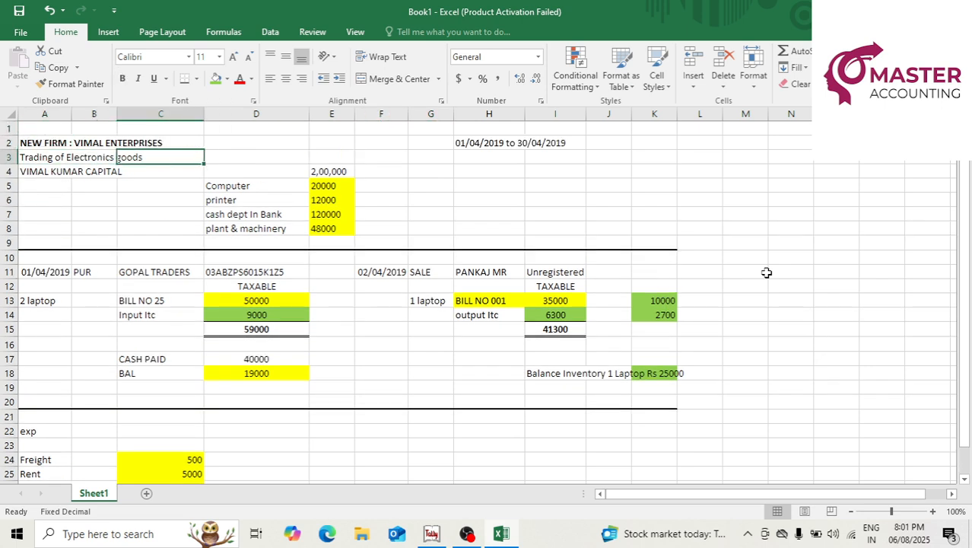
{"action": "key", "text": "Right"}
{"action": "key", "text": "Down"}
{"action": "key", "text": "Down"}
{"action": "key", "text": "Down"}
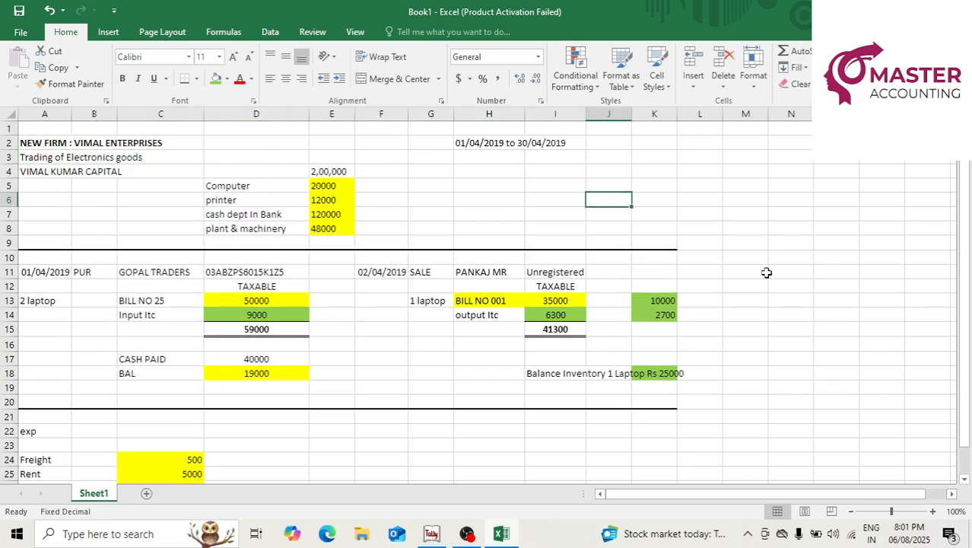
{"action": "key", "text": "Right"}
{"action": "key", "text": "Right"}
{"action": "key", "text": "Down"}
{"action": "key", "text": "Down"}
{"action": "key", "text": "Down"}
{"action": "key", "text": "Down"}
{"action": "key", "text": "Down"}
{"action": "key", "text": "Down"}
{"action": "key", "text": "Down"}
{"action": "key", "text": "Down"}
{"action": "key", "text": "Down"}
{"action": "key", "text": "Down"}
{"action": "key", "text": "Down"}
{"action": "key", "text": "Down"}
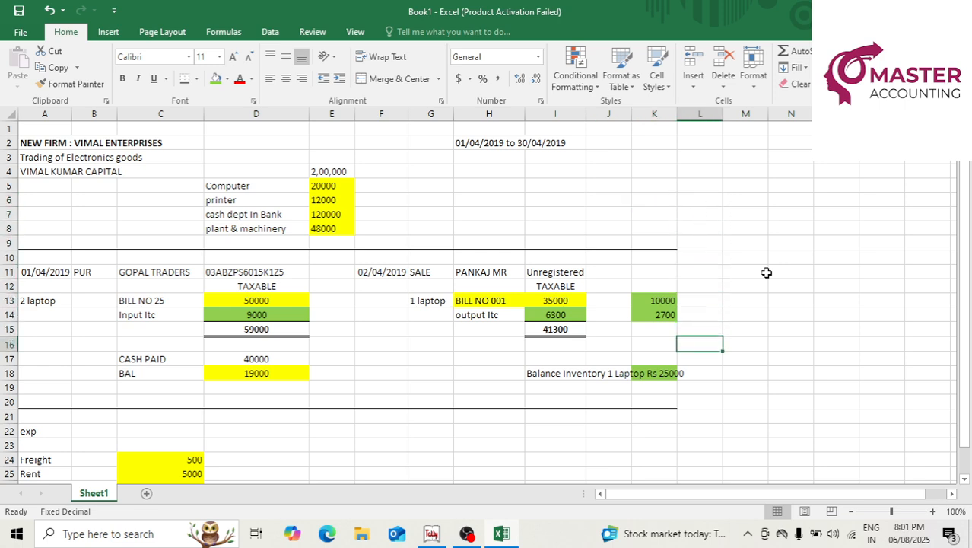
{"action": "key", "text": "Left"}
{"action": "key", "text": "Left"}
{"action": "key", "text": "Left"}
{"action": "key", "text": "Left"}
{"action": "key", "text": "Left"}
{"action": "key", "text": "Left"}
{"action": "key", "text": "Left"}
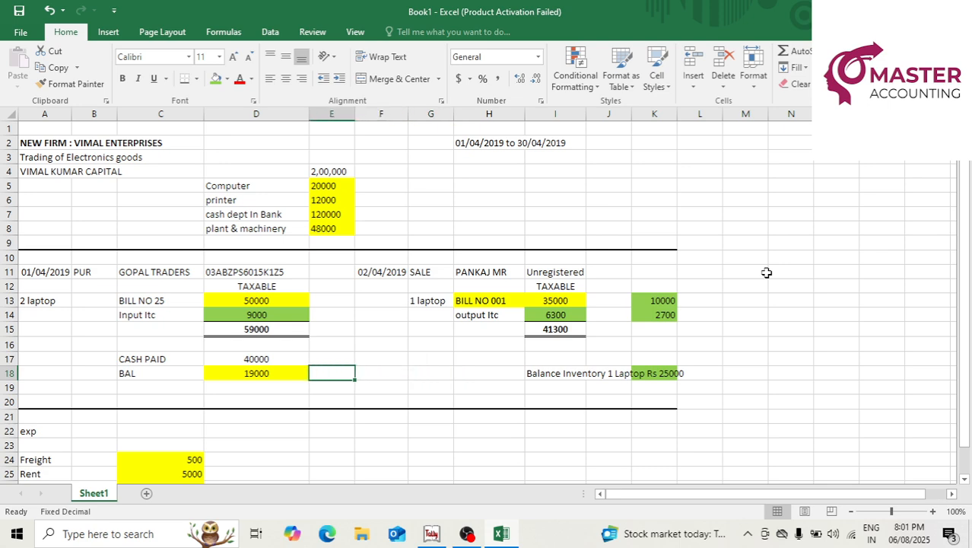
{"action": "key", "text": "Left"}
{"action": "key", "text": "Left"}
{"action": "key", "text": "Left"}
{"action": "key", "text": "Left"}
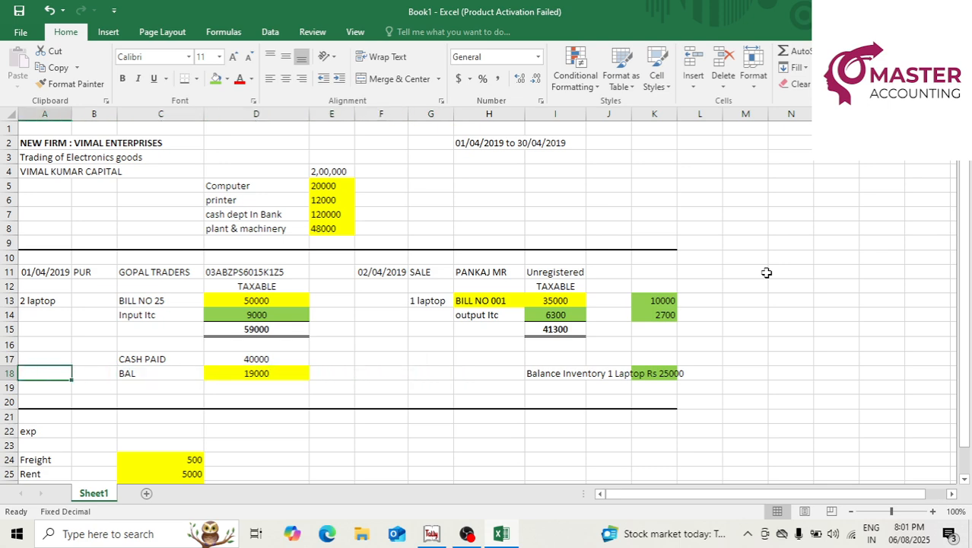
{"action": "key", "text": "alt+Tab"}
Reopen Profit & Loss from Gateway, step to Gross Profit b/f, then return to Excel.
{"action": "key", "text": "Escape"}
{"action": "key", "text": "p"}
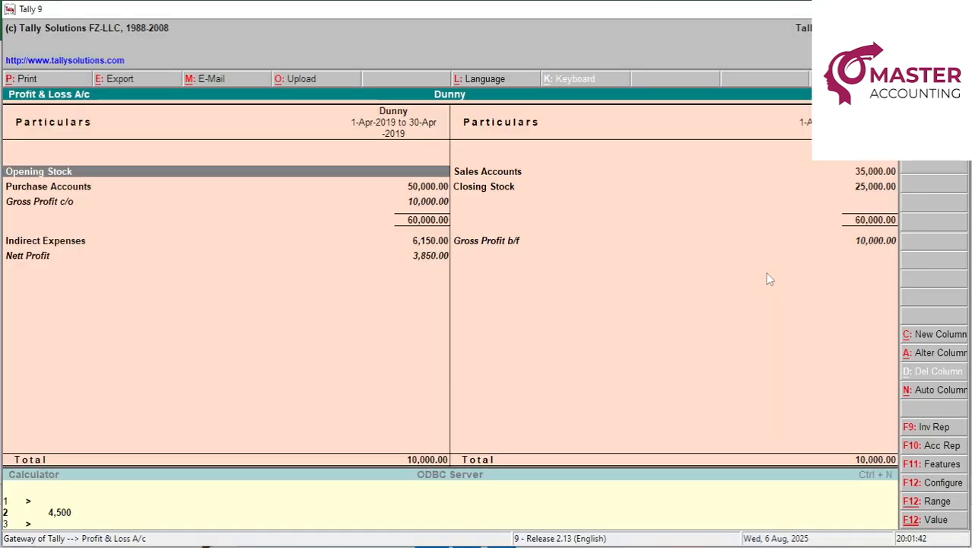
{"action": "key", "text": "Right"}
{"action": "key", "text": "Down"}
{"action": "key", "text": "Down"}
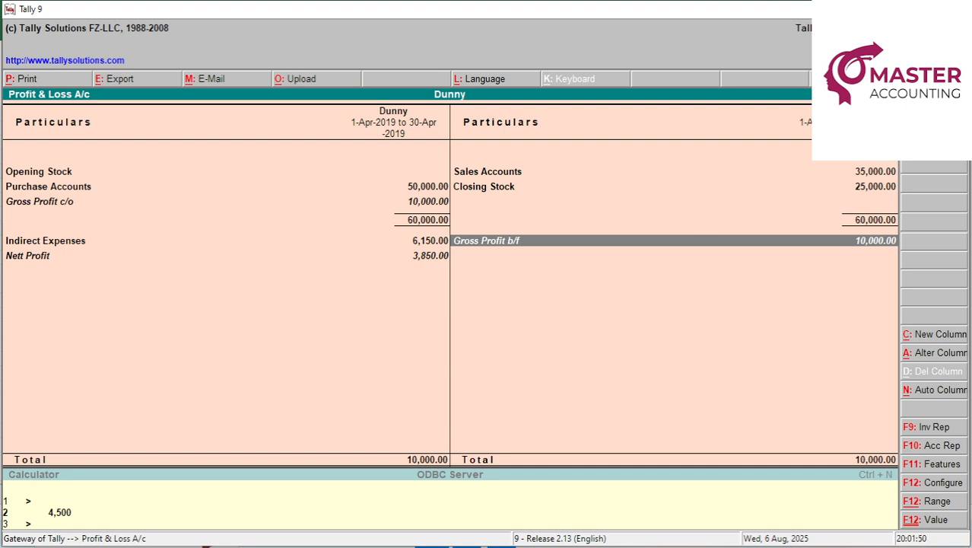
{"action": "key", "text": "alt+Tab"}
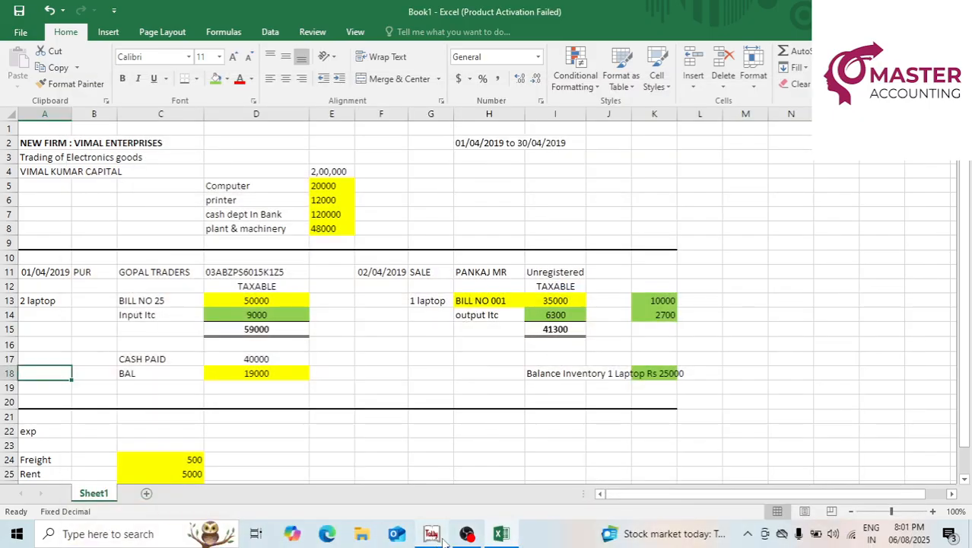